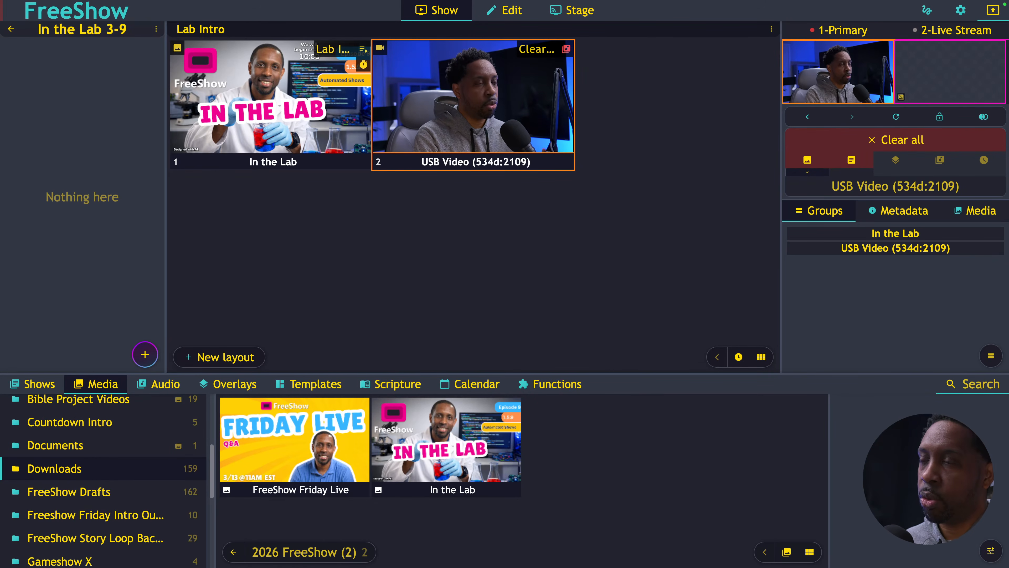
# Step: Start a new show named "Pastor Notes" in the In the Lab category using the Quick lyrics method
pyautogui.click(39, 384)
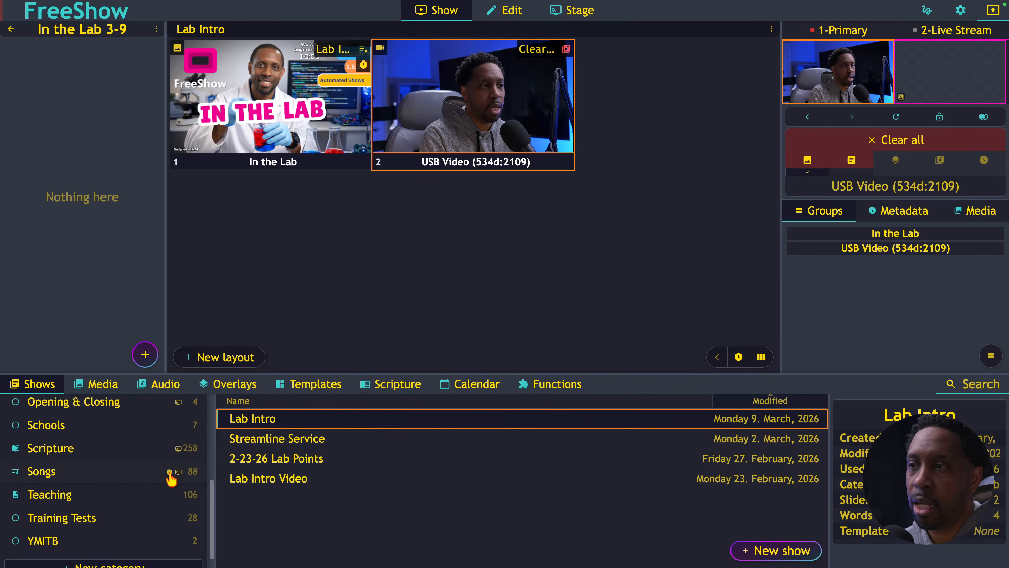
pyautogui.scroll(-1, 139, 472)
pyautogui.scroll(4, 139, 472)
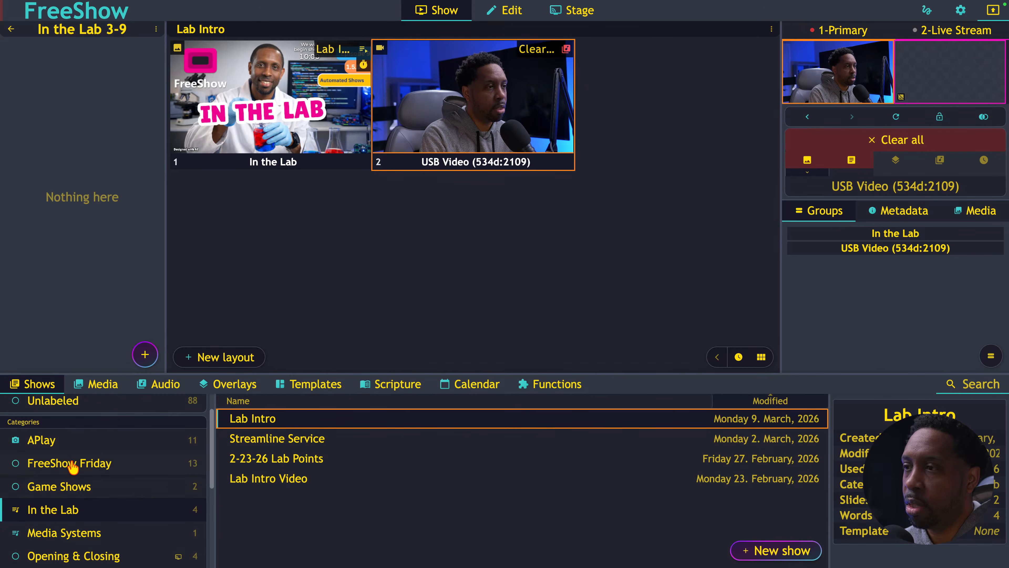
pyautogui.click(764, 551)
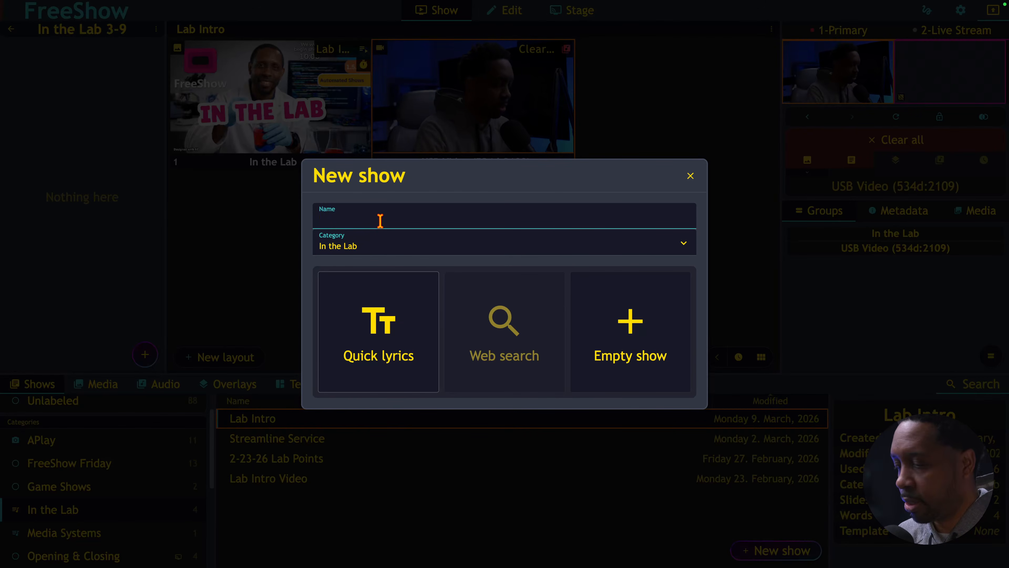
pyautogui.write('Pastor Notes')
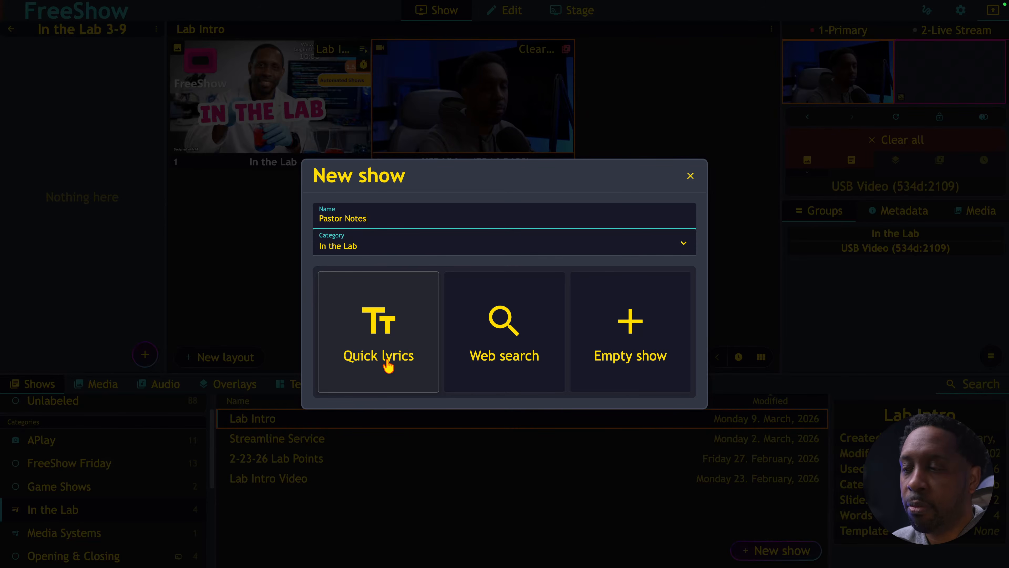
pyautogui.click(369, 352)
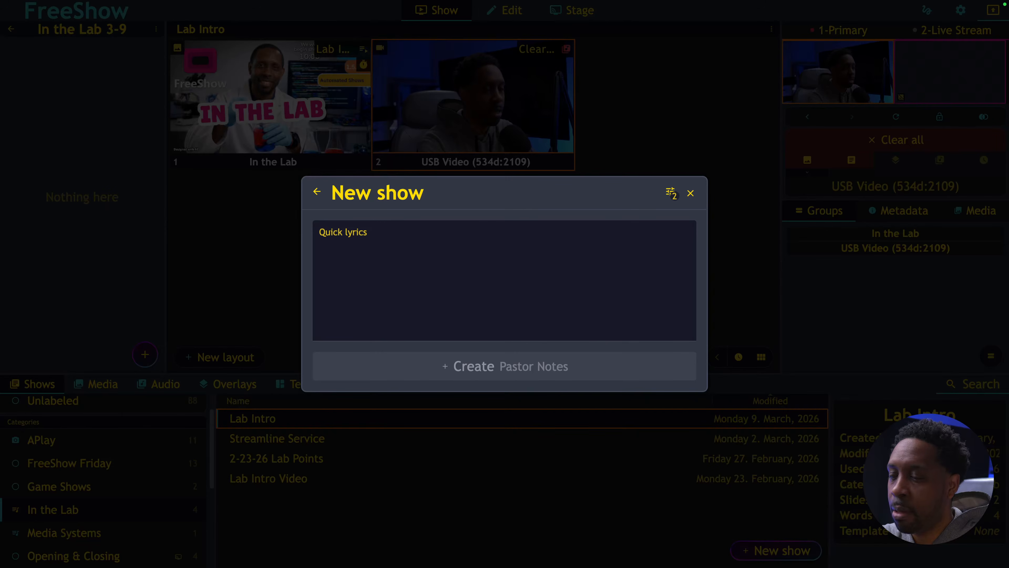
# Step: Paste the copied Numbers 13 notes into the quick lyrics text of the new show
pyautogui.click(367, 305)
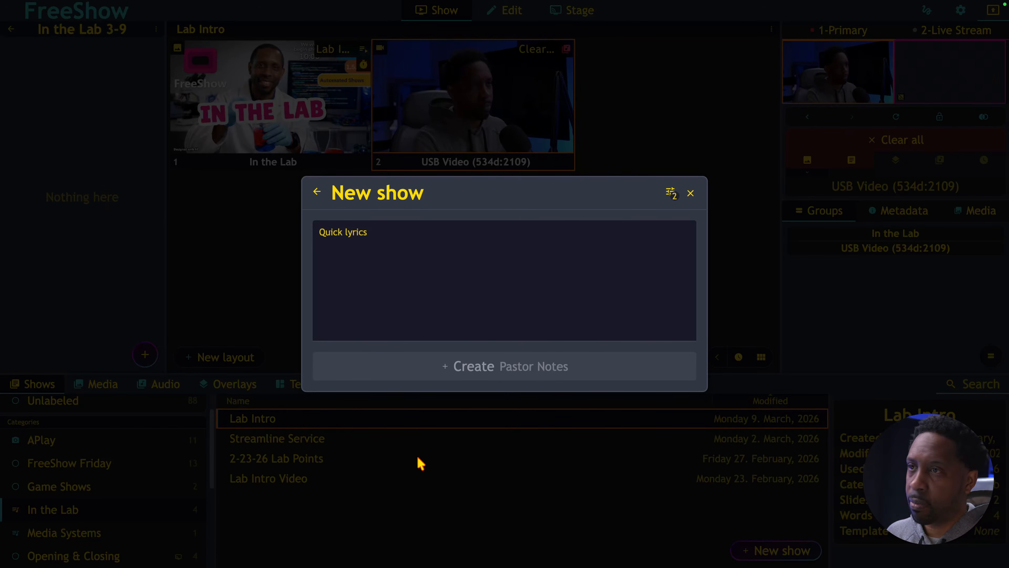
pyautogui.click(412, 295)
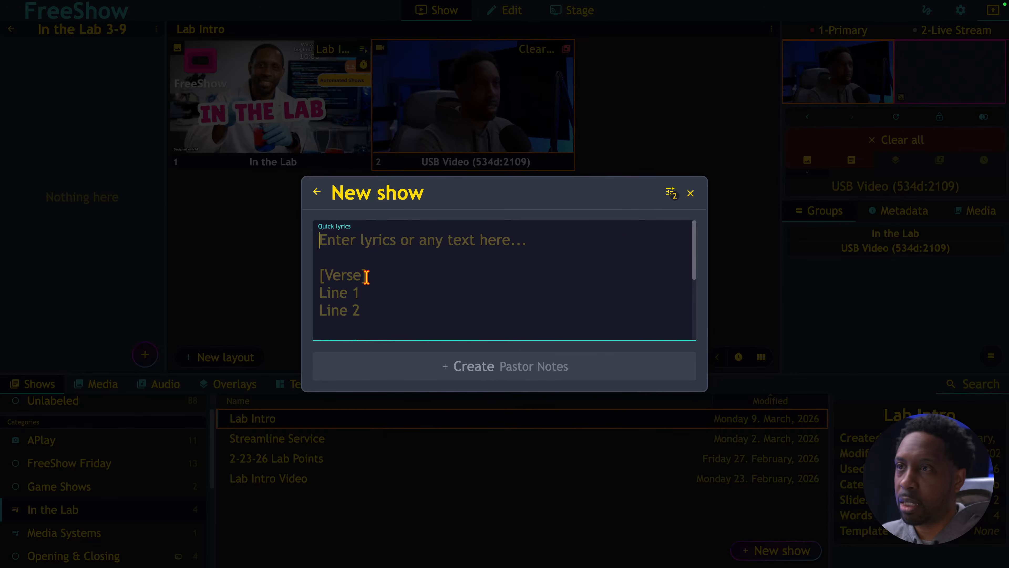
pyautogui.hotkey('ctrl', 'v')
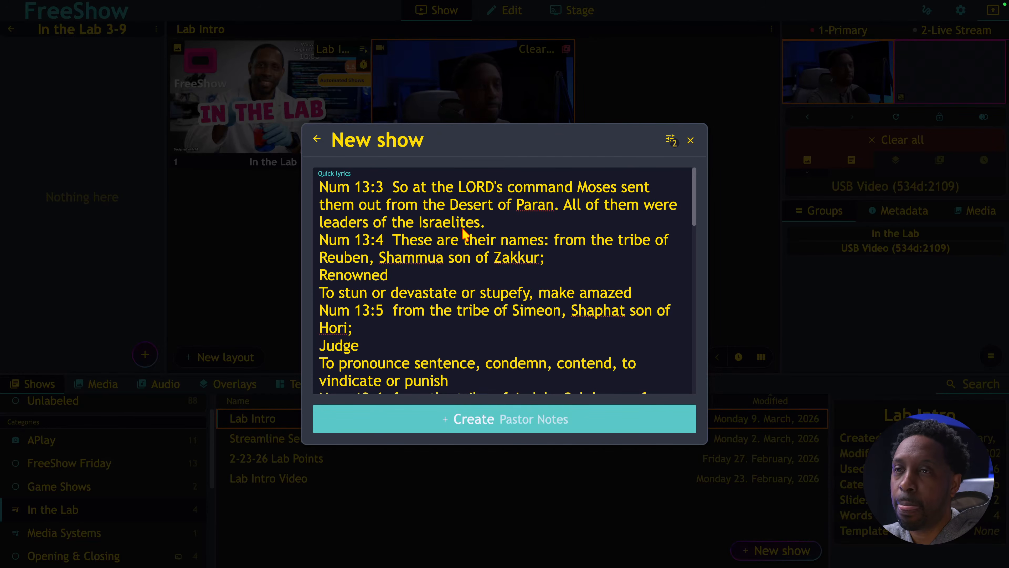
# Step: Insert a blank line before each of the verses Num 13:4, Num 13:5 and Num 13:6
pyautogui.click(323, 239)
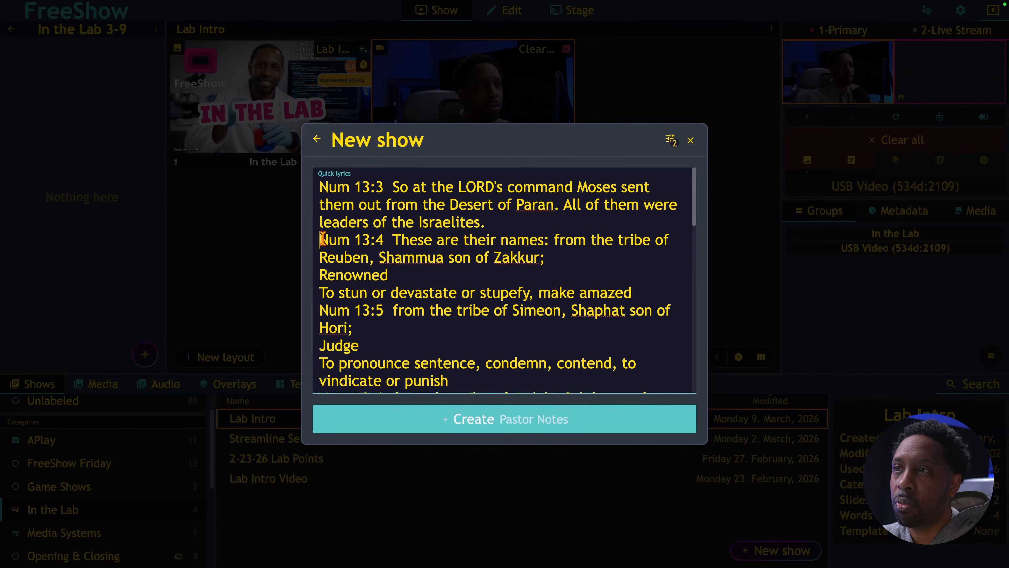
pyautogui.press('Return')
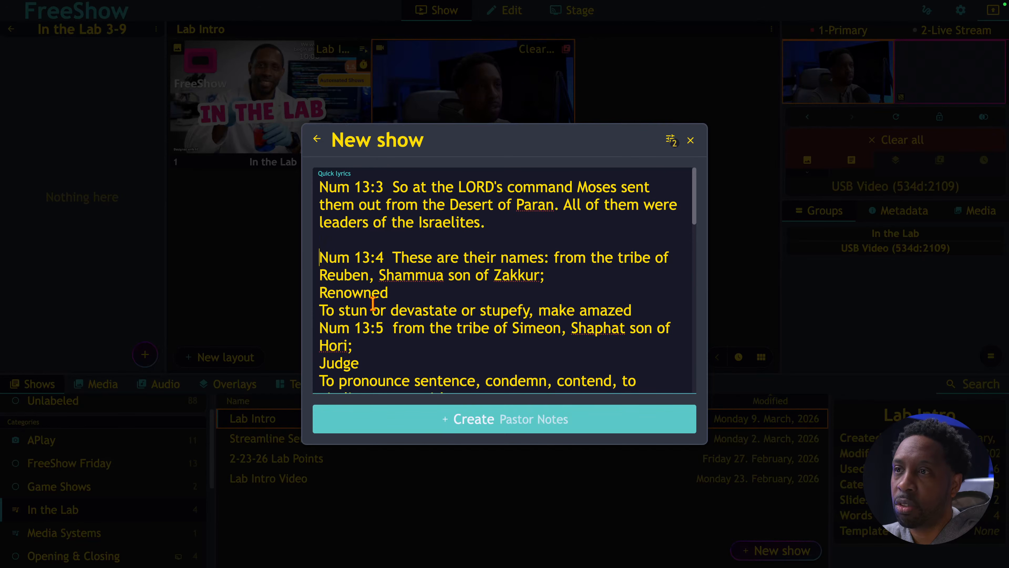
pyautogui.scroll(-1, 352, 330)
pyautogui.scroll(-1, 351, 330)
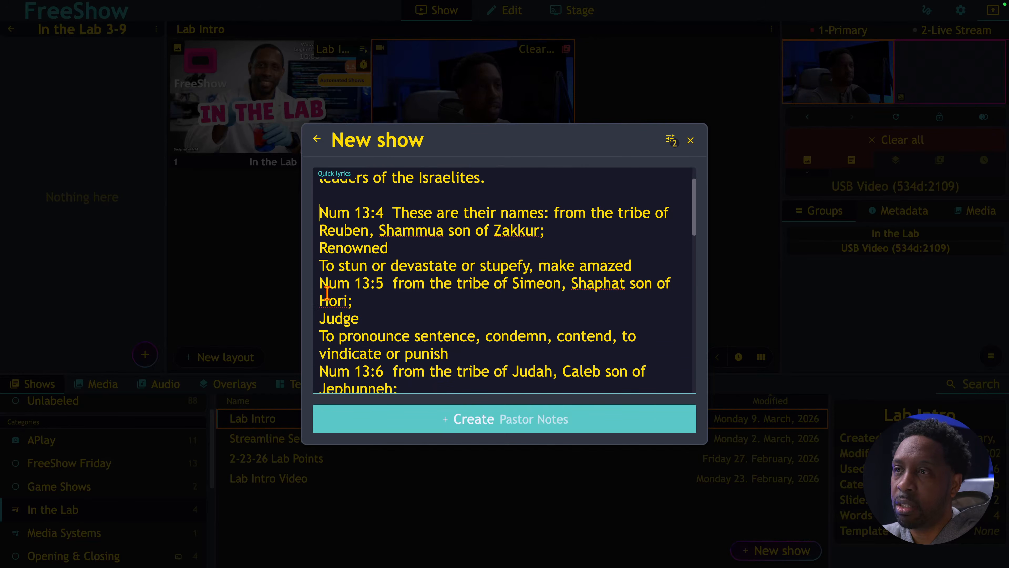
pyautogui.click(321, 296)
pyautogui.press('Return')
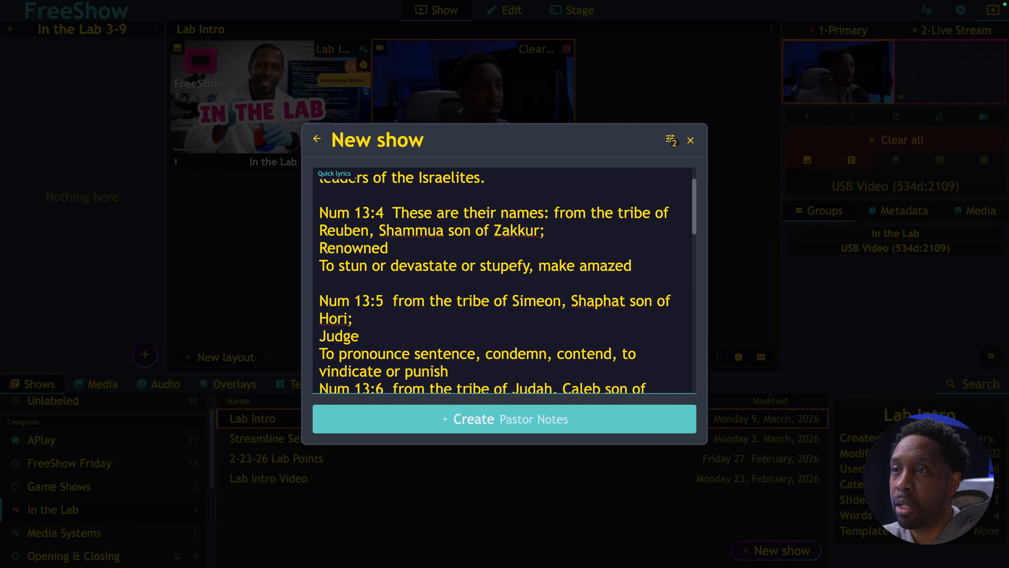
pyautogui.scroll(-1, 505, 282)
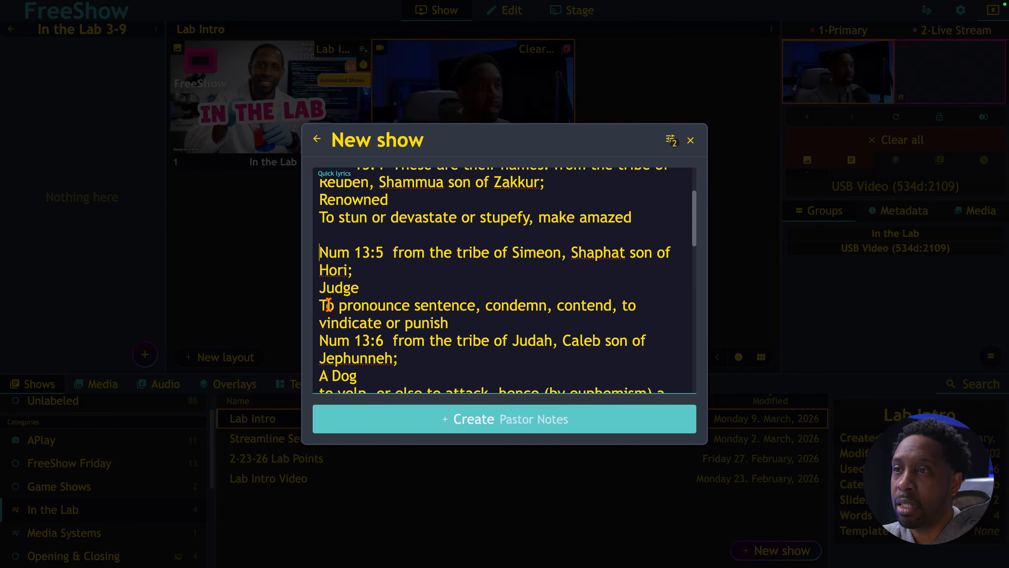
pyautogui.click(320, 340)
pyautogui.press('Return')
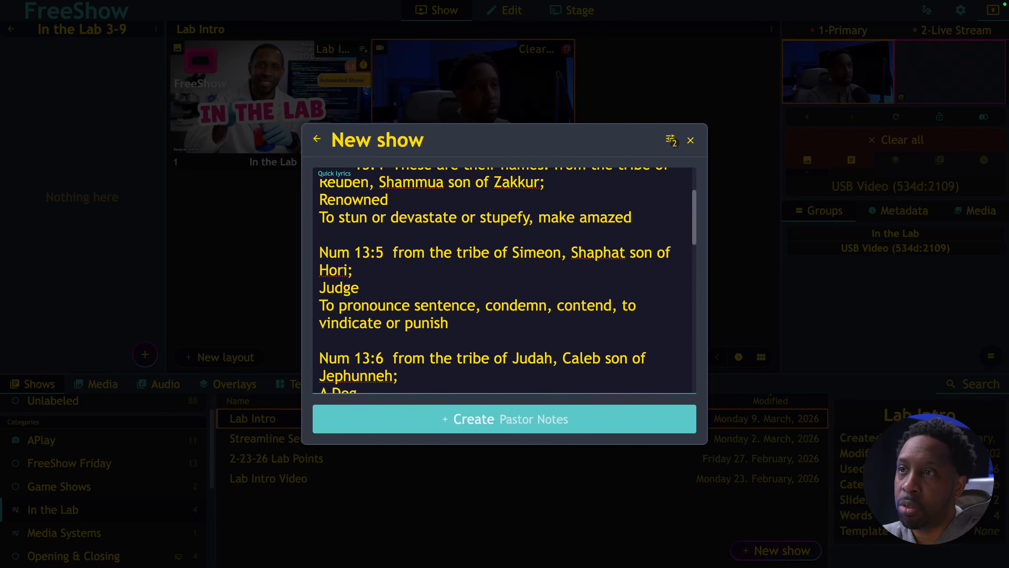
# Step: Separate the verses Num 13:7, Num 13:8 and Num 13:9 with a blank line before each
pyautogui.scroll(-3, 316, 343)
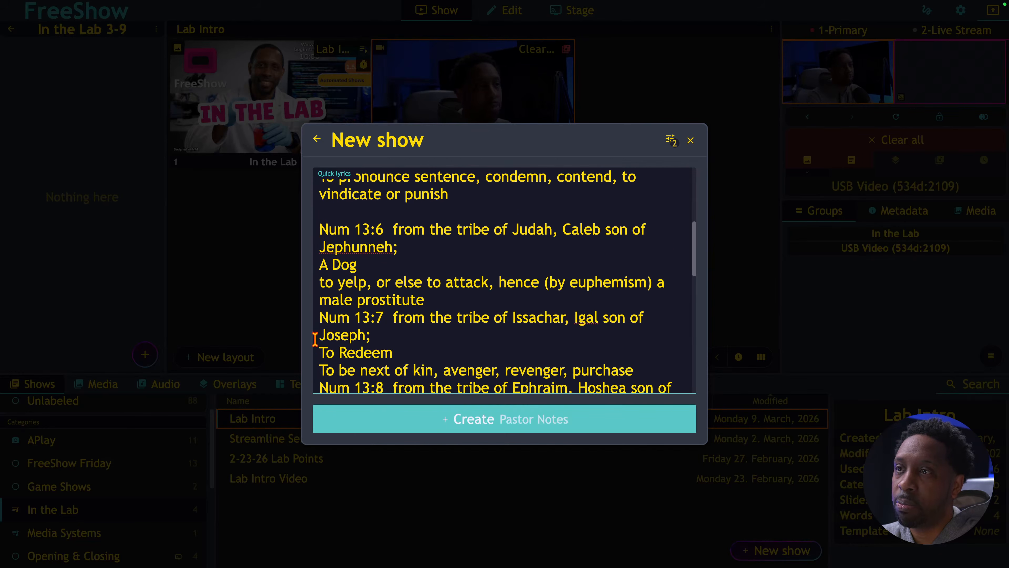
pyautogui.click(320, 317)
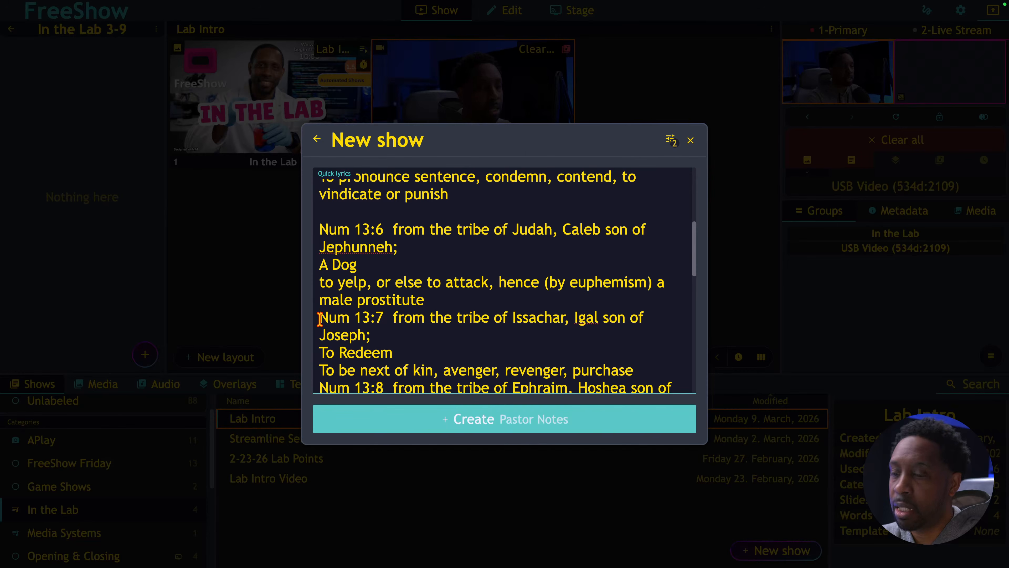
pyautogui.press('Return')
pyautogui.scroll(-1, 374, 328)
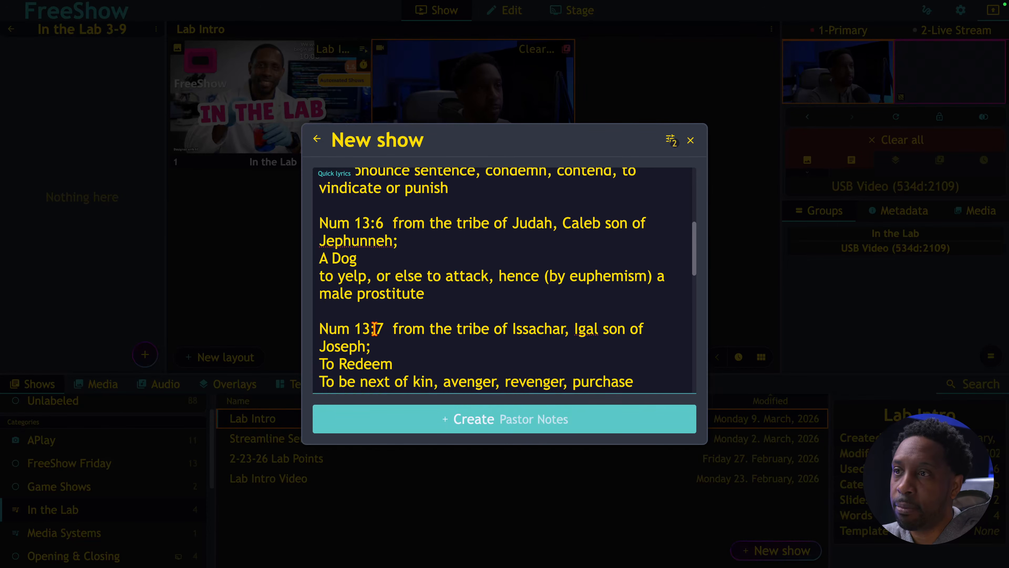
pyautogui.scroll(-1, 374, 328)
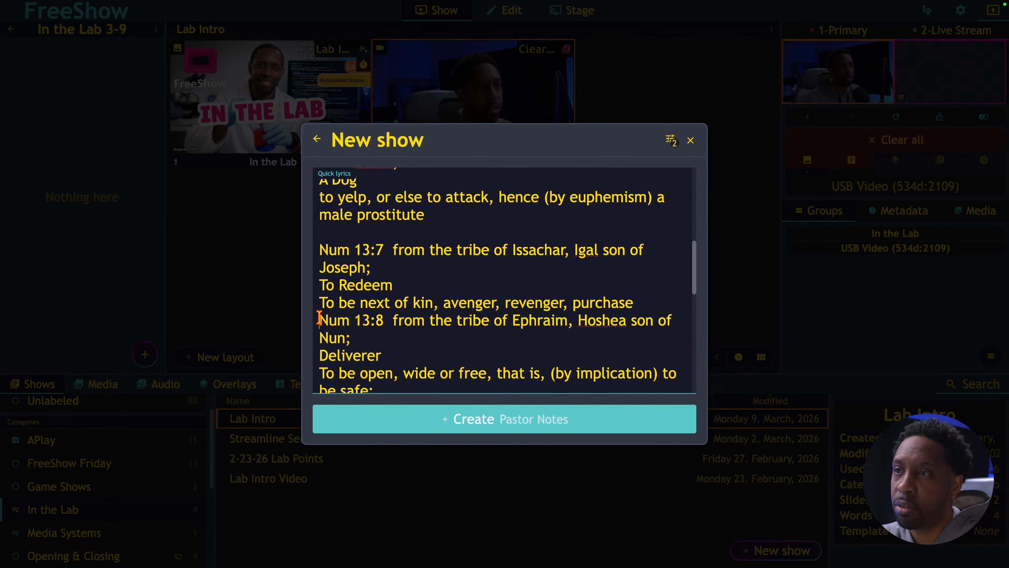
pyautogui.click(320, 318)
pyautogui.press('Return')
pyautogui.scroll(-2, 384, 306)
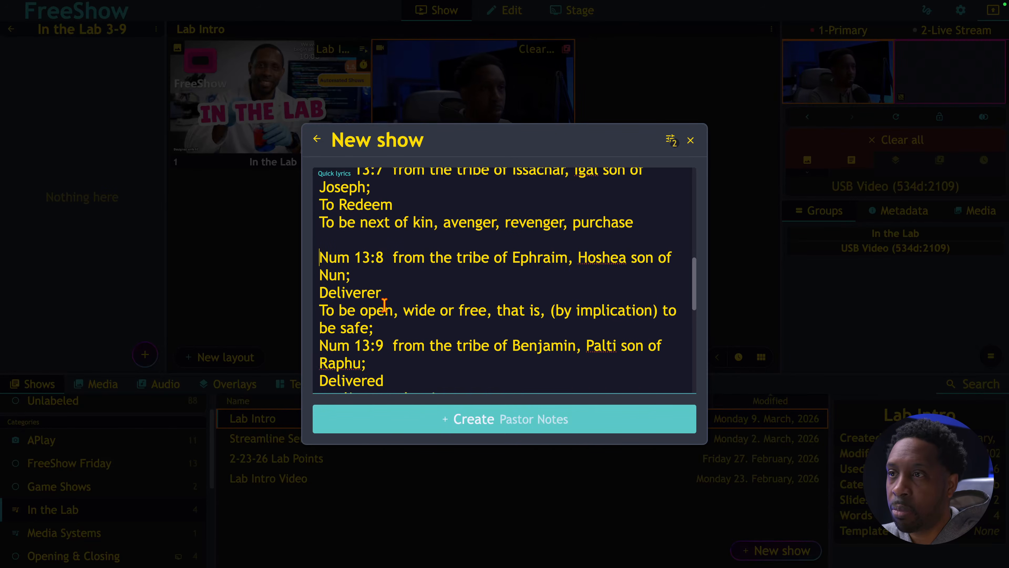
pyautogui.scroll(-1, 384, 305)
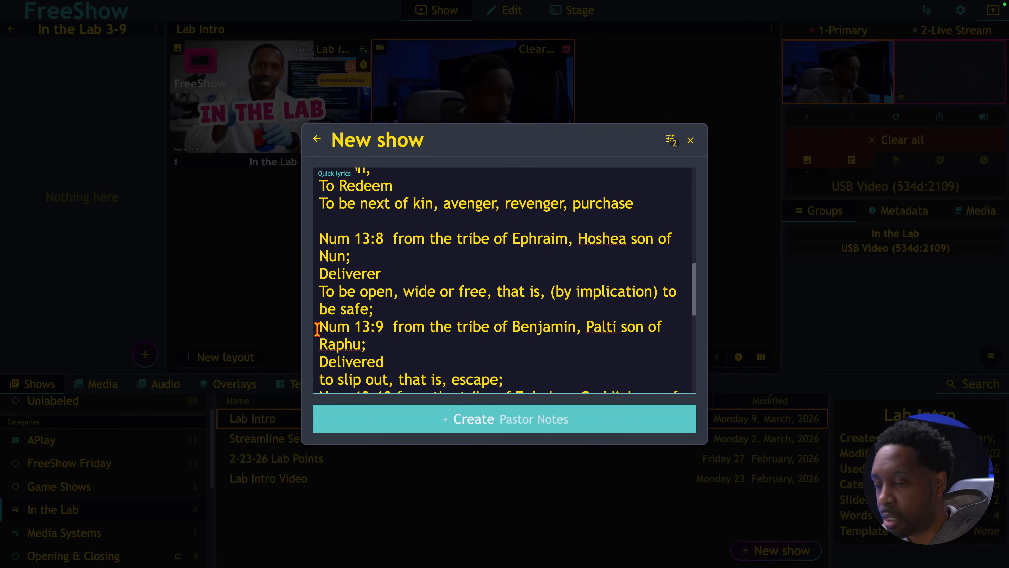
pyautogui.press('Return')
# Step: Add a blank line before each of the verses Num 13:10, Num 13:11 and Num 13:12
pyautogui.scroll(-3, 330, 329)
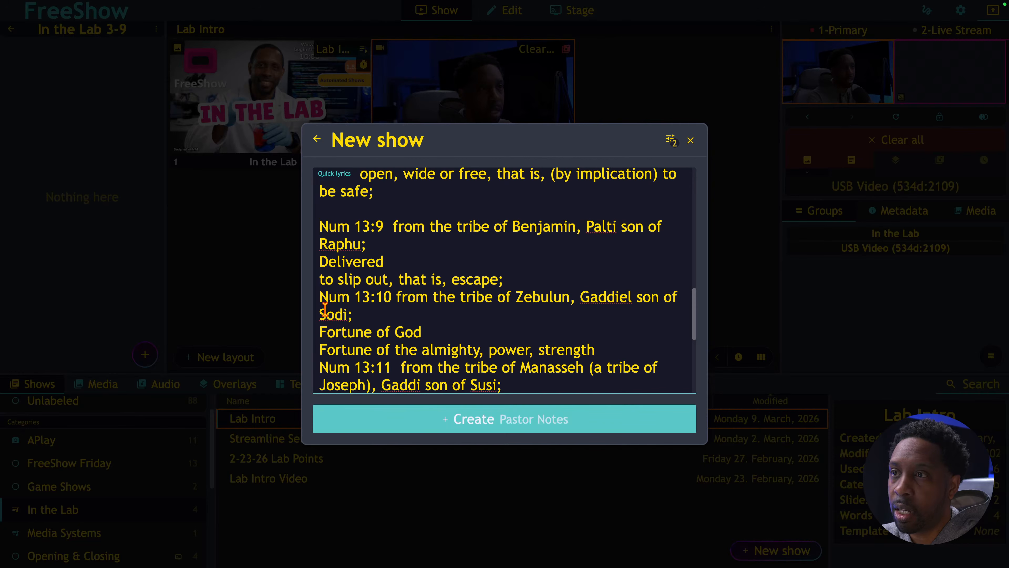
pyautogui.click(322, 299)
pyautogui.press('Return')
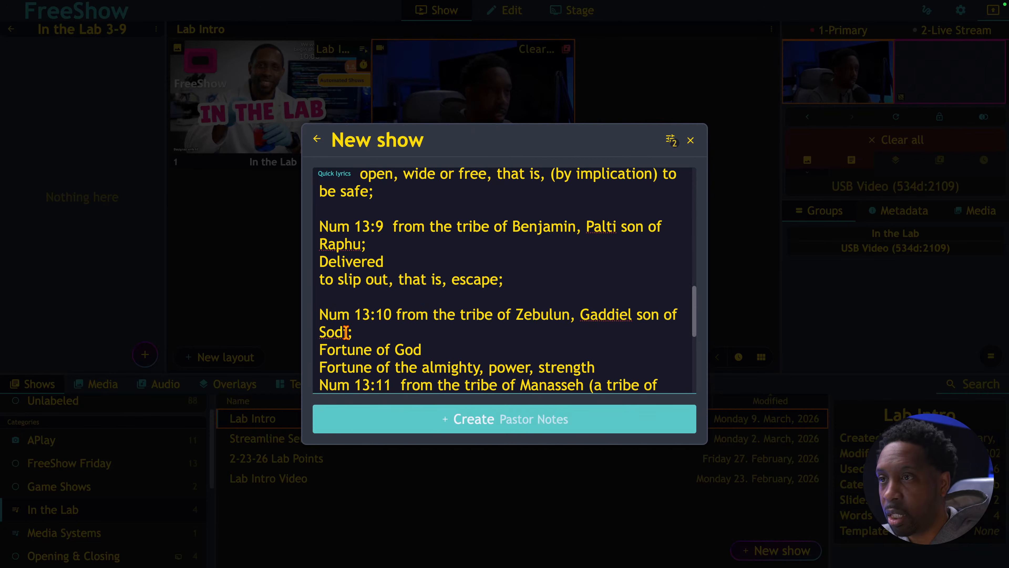
pyautogui.scroll(-3, 321, 314)
pyautogui.click(320, 324)
pyautogui.press('Return')
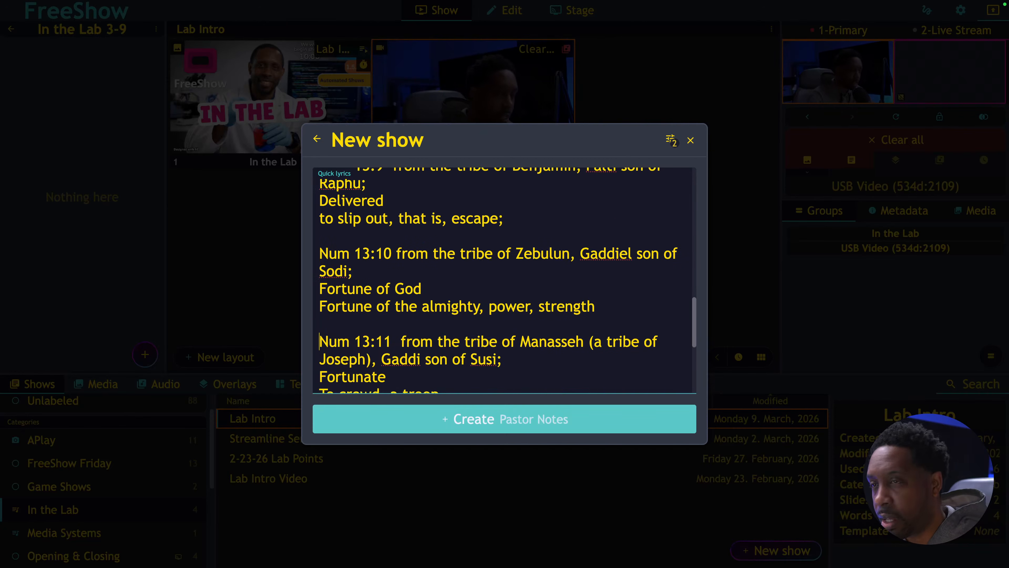
pyautogui.scroll(-3, 364, 343)
pyautogui.click(321, 329)
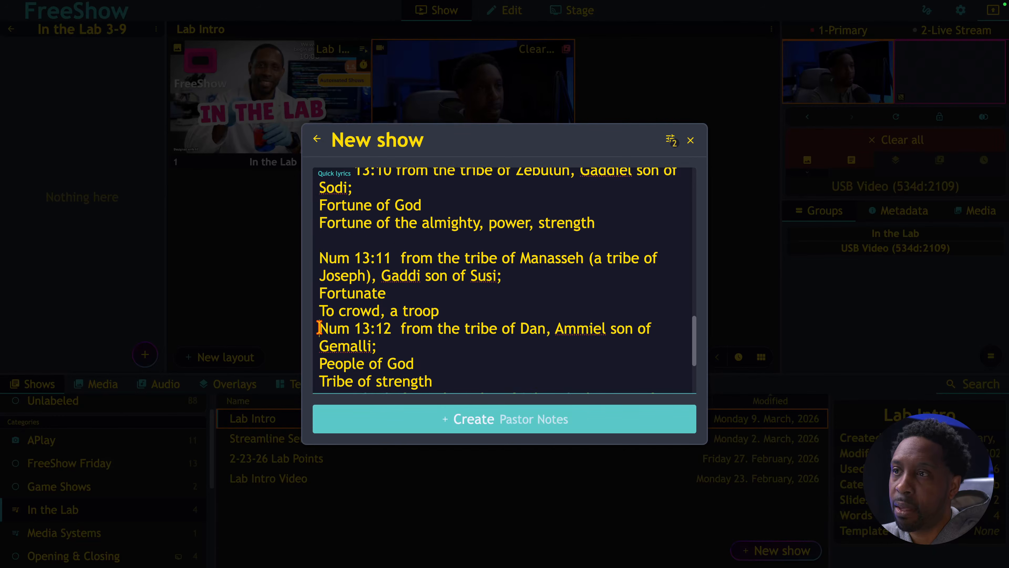
pyautogui.press('Return')
# Step: Insert a blank line before the verses Num 13:13 and Num 13:14 at the end of the text
pyautogui.scroll(-5, 357, 346)
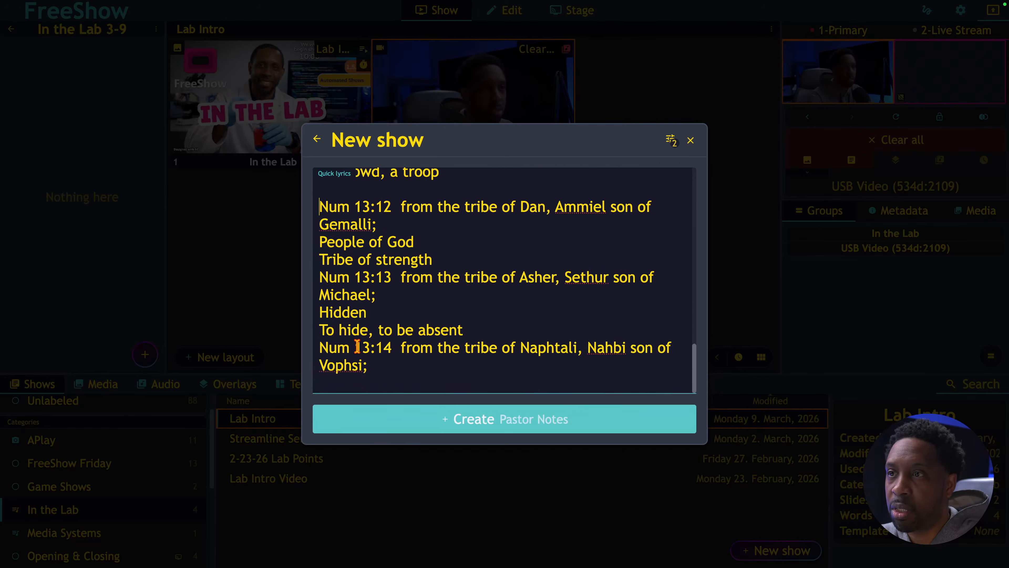
pyautogui.click(321, 277)
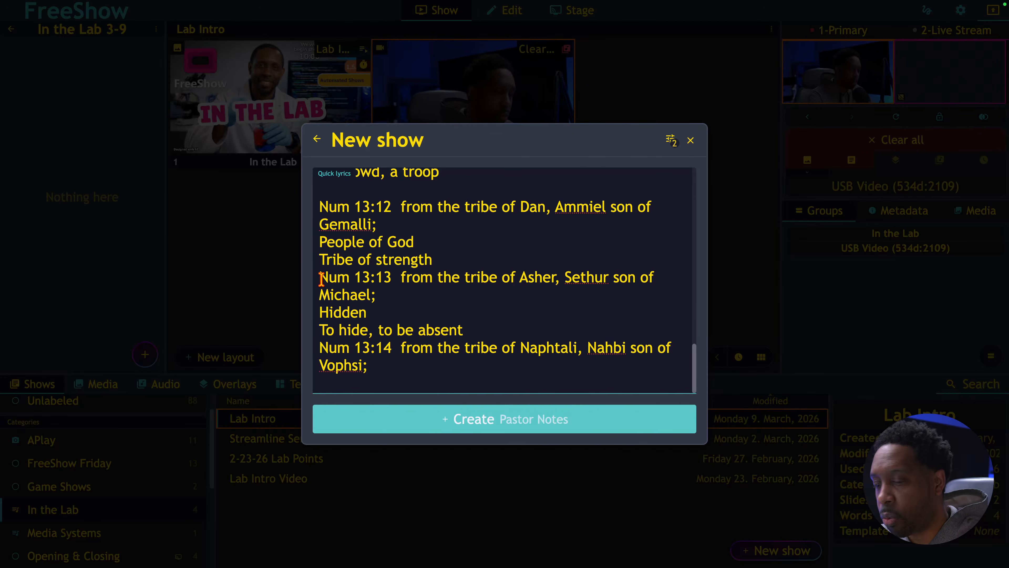
pyautogui.press('Return')
pyautogui.scroll(-1, 368, 290)
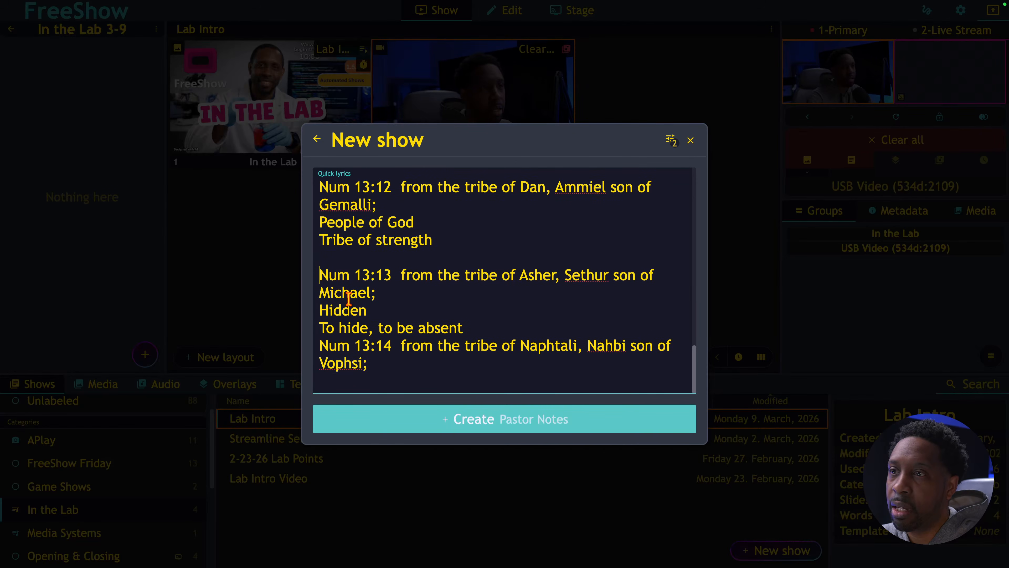
pyautogui.click(321, 345)
pyautogui.press('Return')
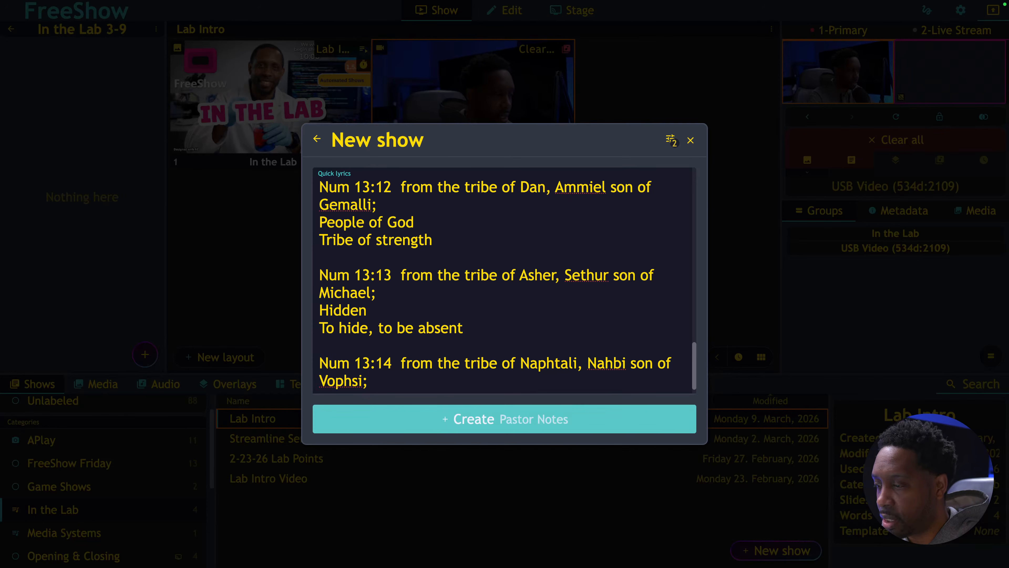
# Step: Delete the incomplete Num 13:14 verse and one blank line left at the end of the notes
pyautogui.click(379, 381)
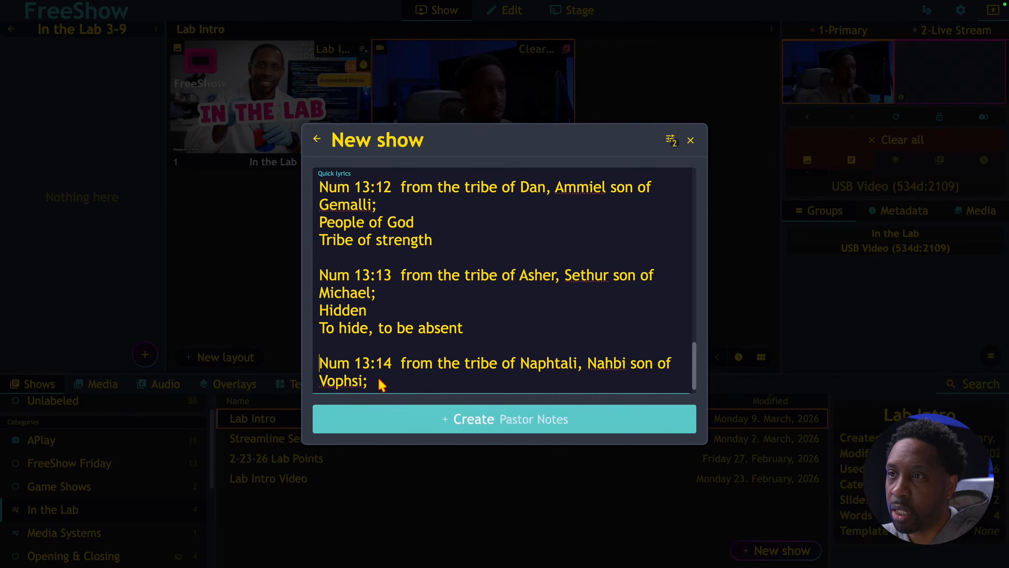
pyautogui.moveTo(377, 376); pyautogui.dragTo(314, 364)
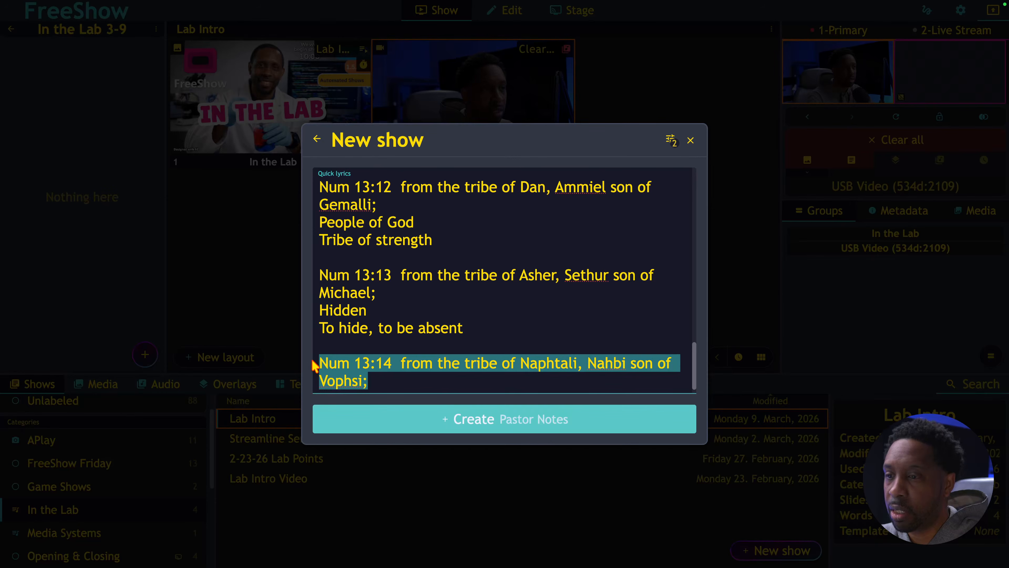
pyautogui.press('BackSpace')
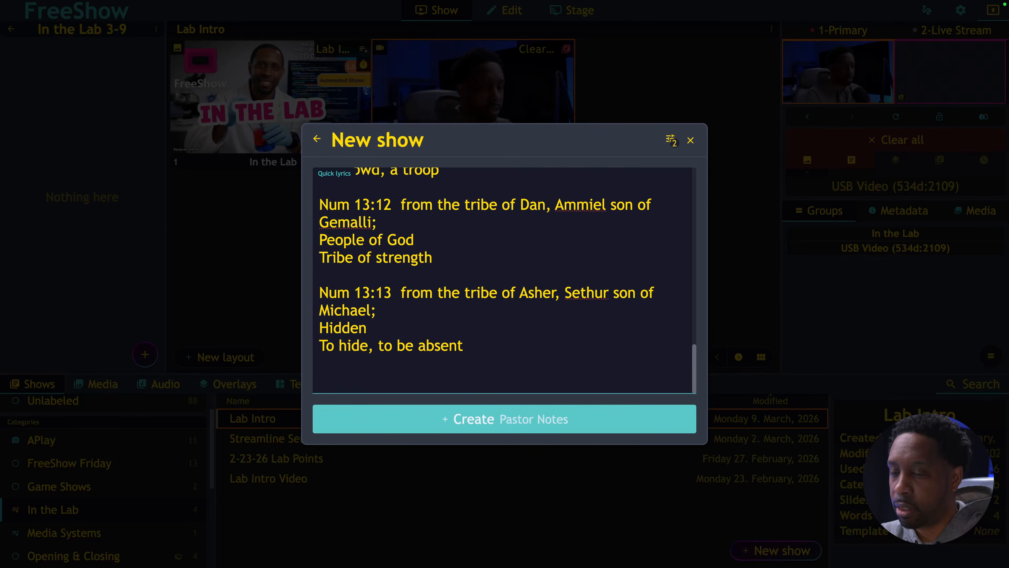
pyautogui.press('BackSpace')
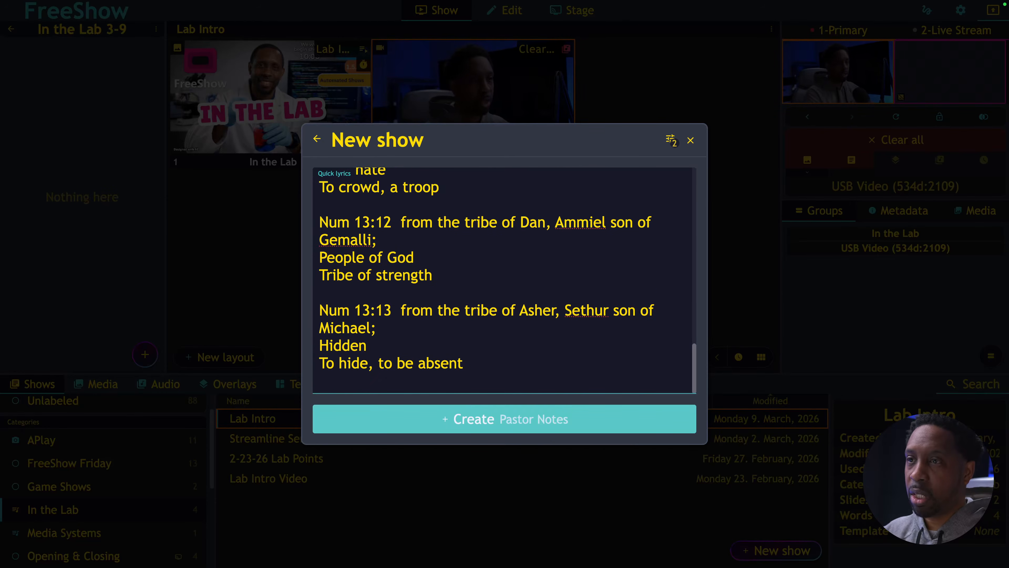
# Step: Copy the word "Hidden" onto a new line directly above the Num 13:13 verse
pyautogui.doubleClick(339, 346)
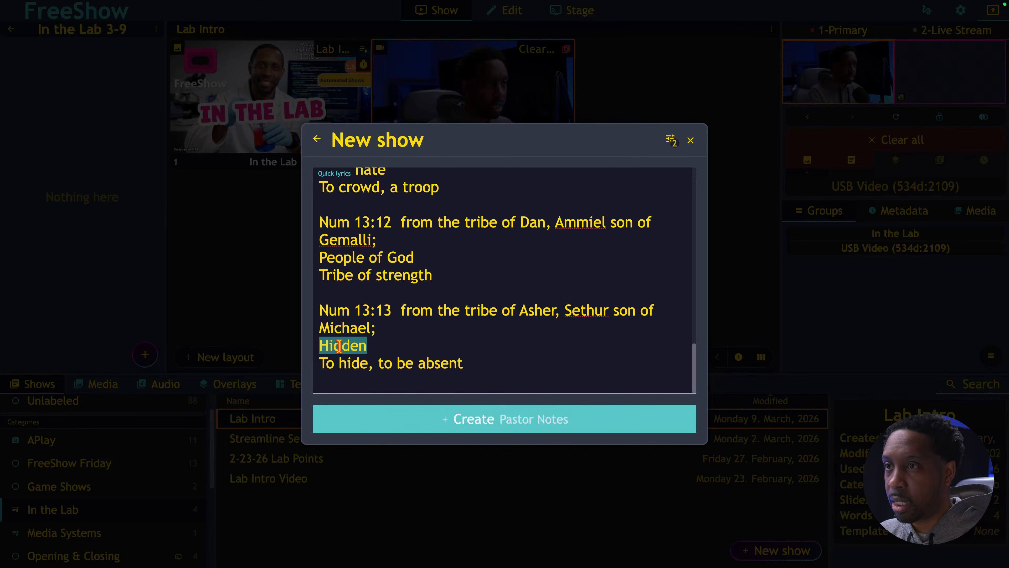
pyautogui.click(352, 347)
pyautogui.doubleClick(353, 346)
pyautogui.hotkey('ctrl', 'c')
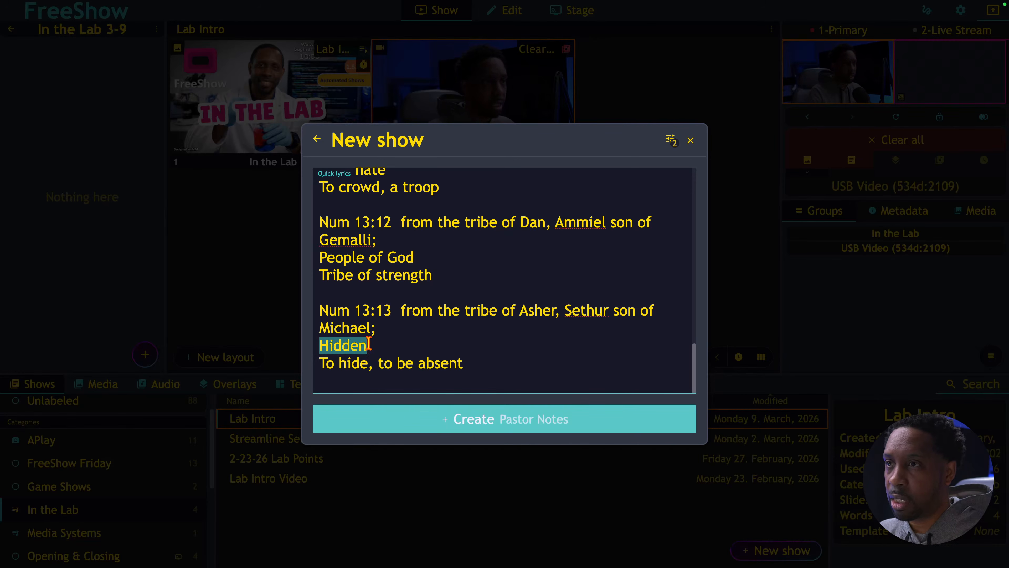
pyautogui.click(319, 304)
pyautogui.press('Return')
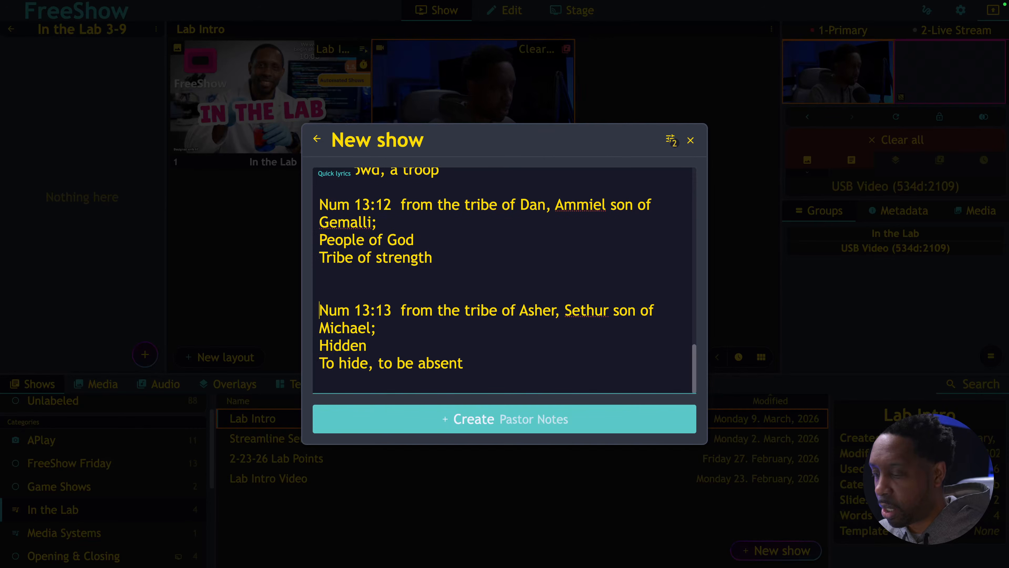
pyautogui.press('Up')
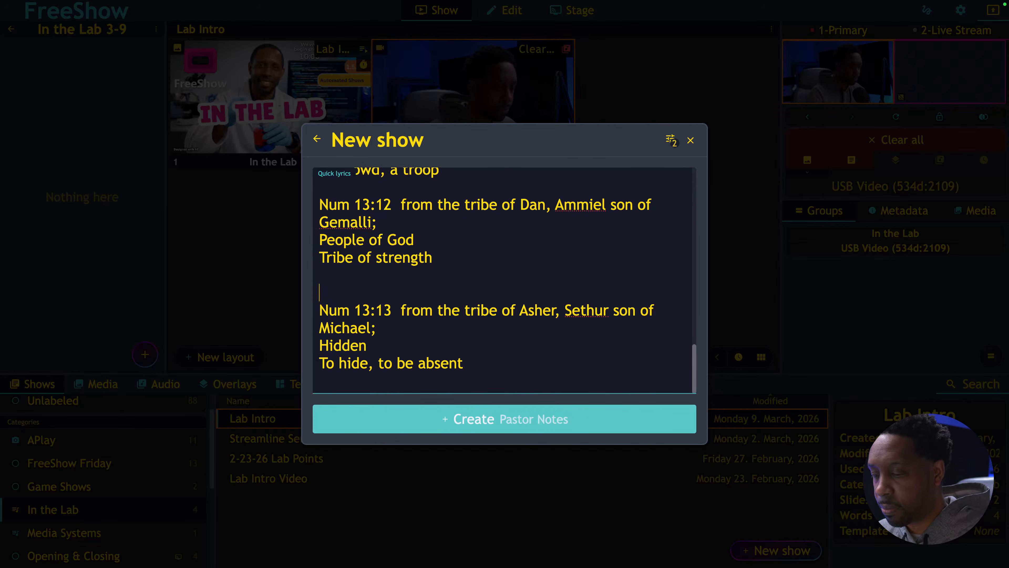
pyautogui.hotkey('ctrl', 'v')
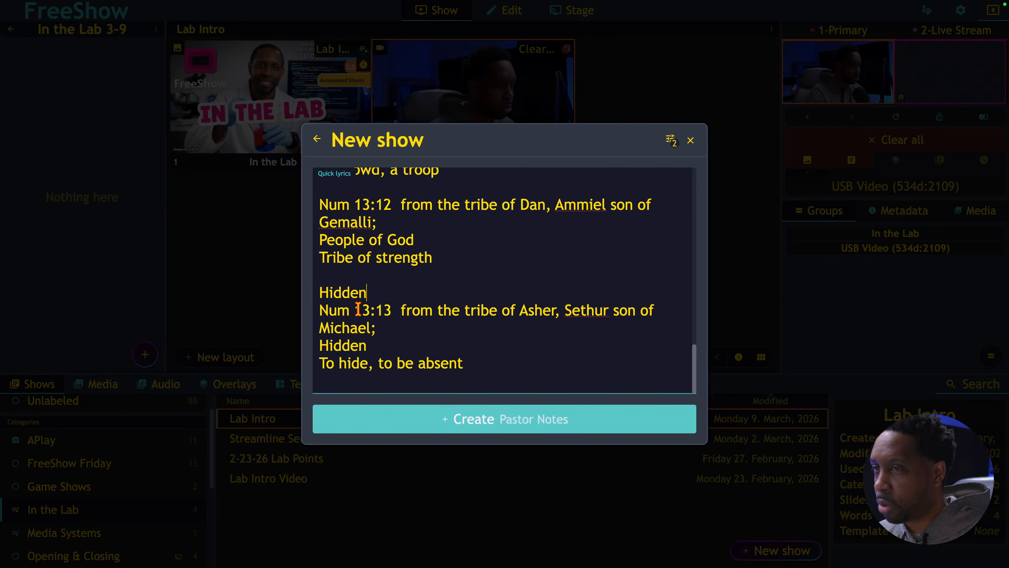
# Step: Enclose the "Hidden" line above Num 13:13 in square brackets to make it a section label
pyautogui.write(']')
pyautogui.press('Left')
pyautogui.press('Left')
pyautogui.press('Left')
pyautogui.press('Left')
pyautogui.press('Left')
pyautogui.press('Left')
pyautogui.press('Left')
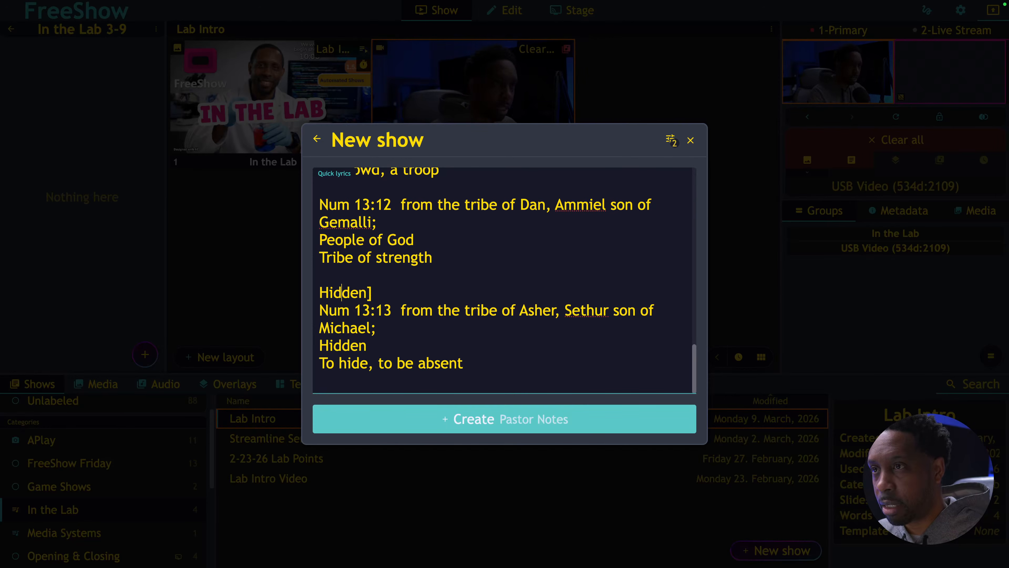
pyautogui.write('[')
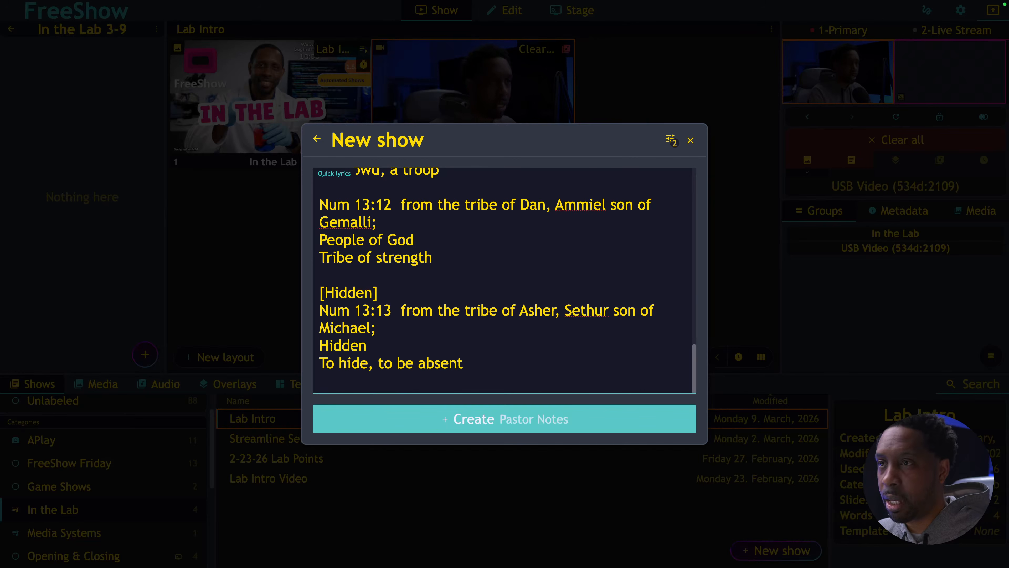
# Step: Delete the original "Hidden" line below the Num 13:13 verse, including its line break
pyautogui.moveTo(364, 345); pyautogui.dragTo(310, 351)
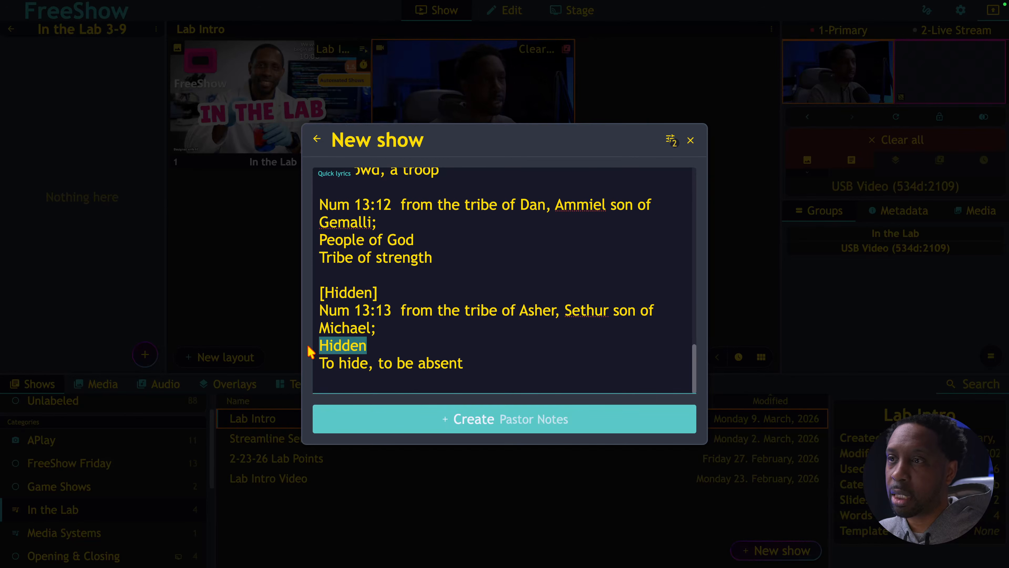
pyautogui.press('BackSpace')
pyautogui.press('BackSpace')
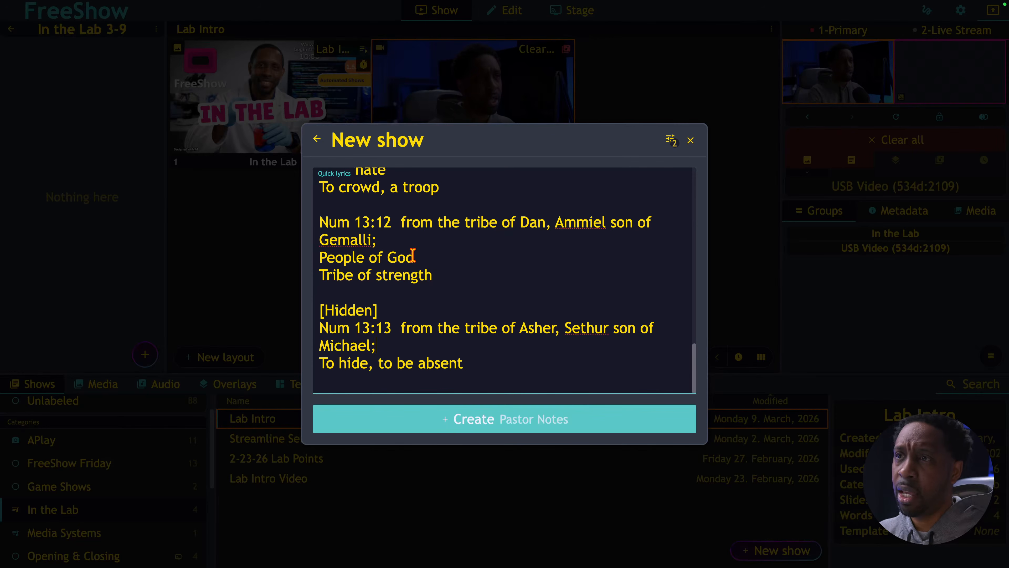
# Step: Copy "People of God" onto its own line above Num 13:12 and enclose it in square brackets
pyautogui.moveTo(414, 257); pyautogui.dragTo(306, 261)
pyautogui.hotkey('ctrl', 'c')
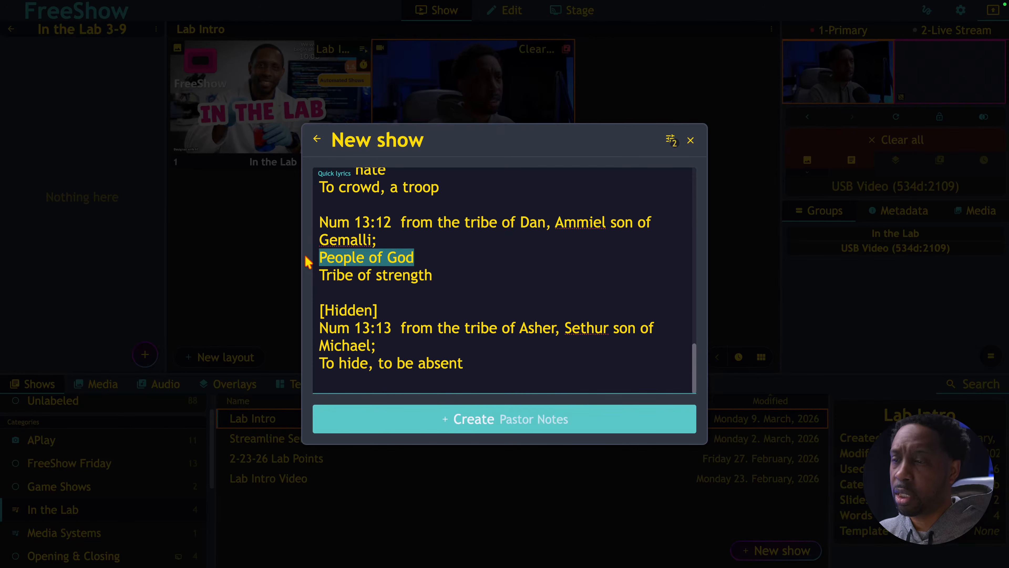
pyautogui.click(316, 222)
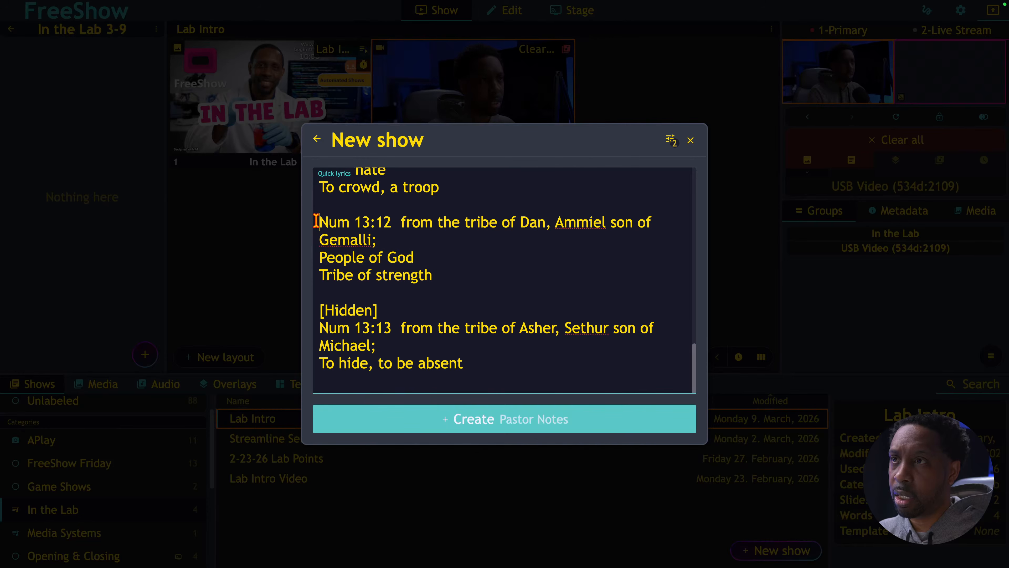
pyautogui.press('Return')
pyautogui.hotkey('ctrl', 'v')
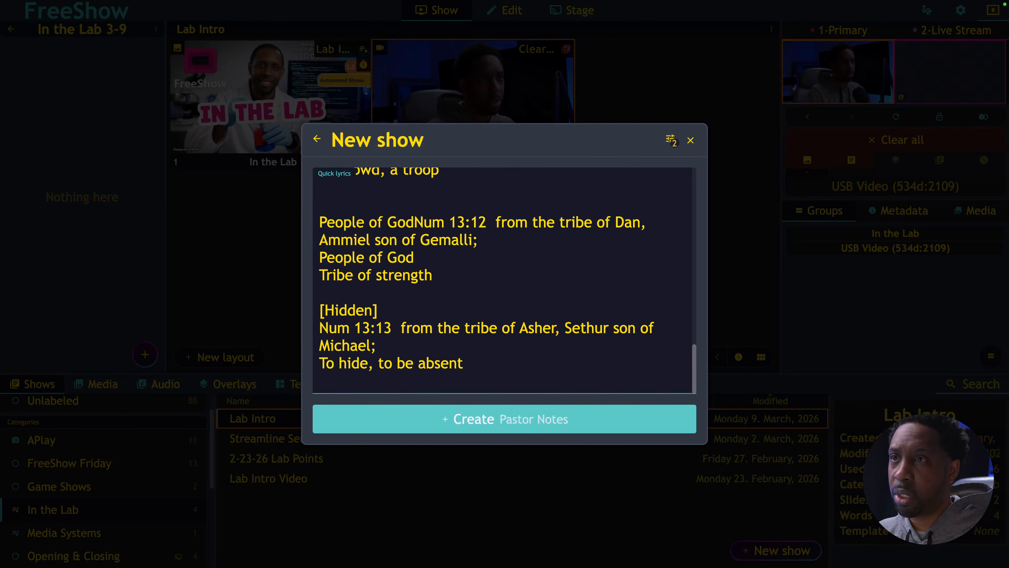
pyautogui.press('Return')
pyautogui.click(319, 217)
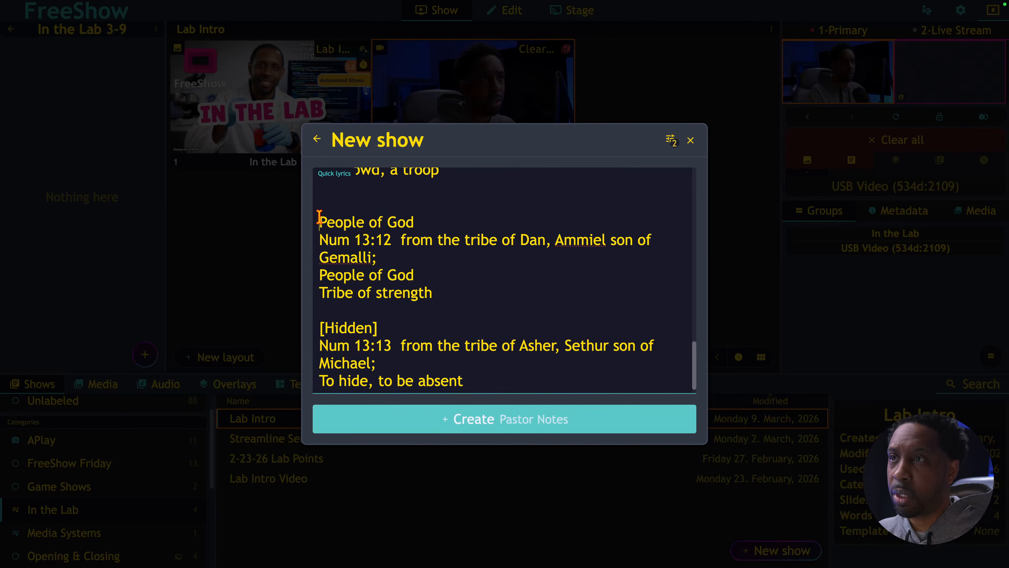
pyautogui.write('[')
pyautogui.click(425, 225)
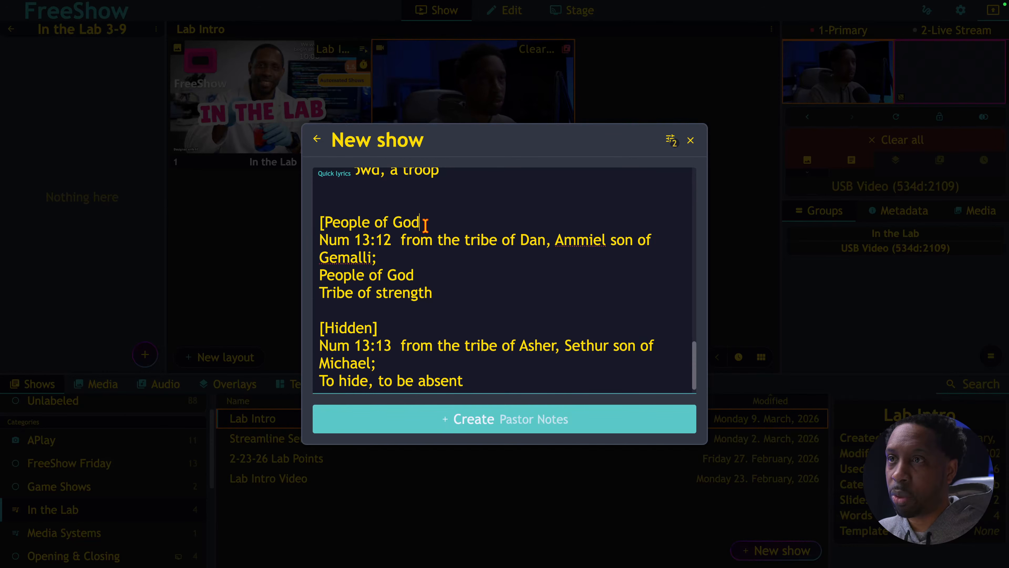
pyautogui.write(']')
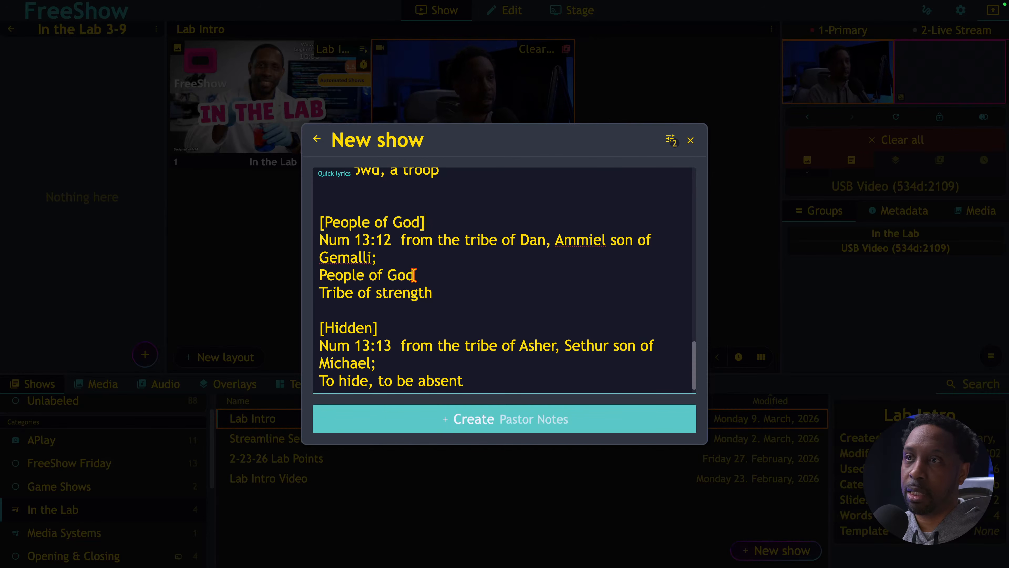
# Step: Delete the original "People of God" line below the Num 13:12 verse, including its line break
pyautogui.scroll(-1, 419, 276)
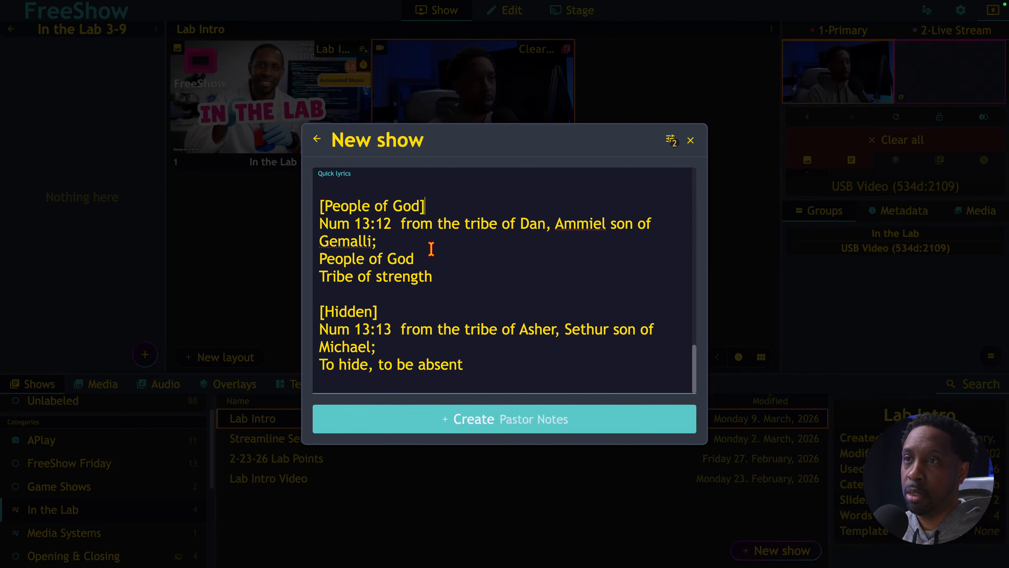
pyautogui.moveTo(415, 258); pyautogui.dragTo(316, 251)
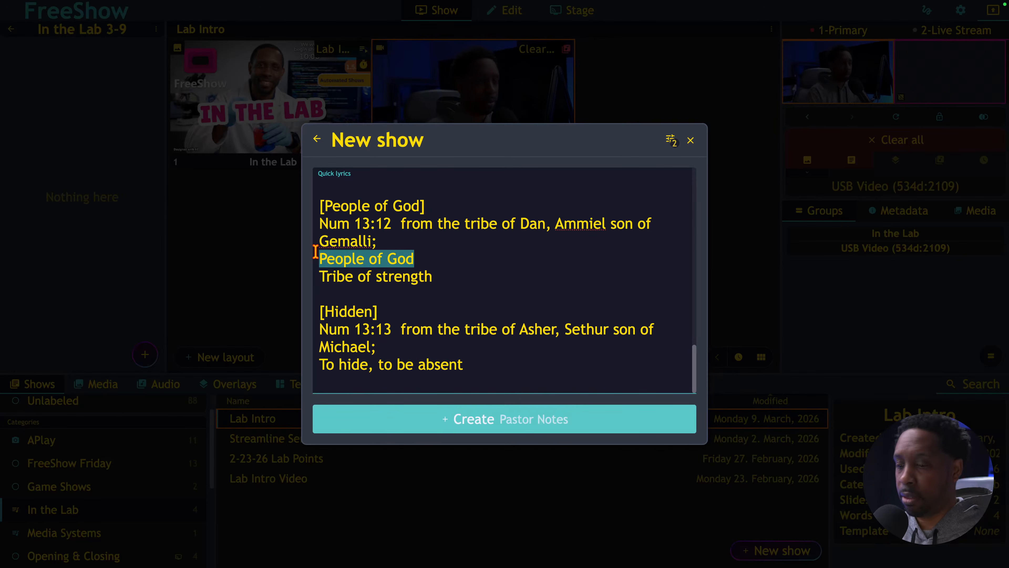
pyautogui.press('BackSpace')
pyautogui.press('BackSpace')
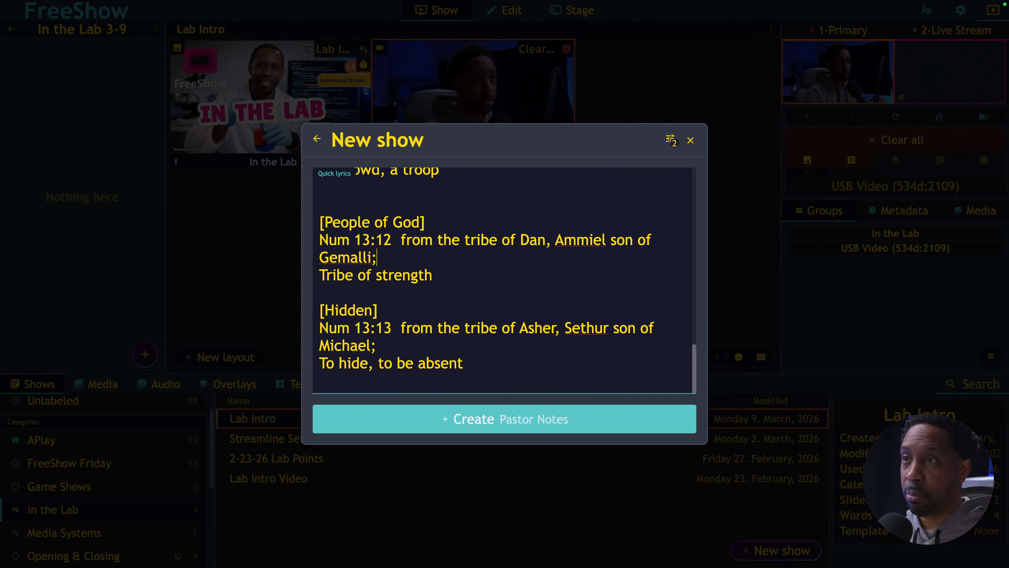
# Step: Copy "Fortunate" onto its own line above Num 13:11 and enclose it in square brackets
pyautogui.scroll(2, 356, 255)
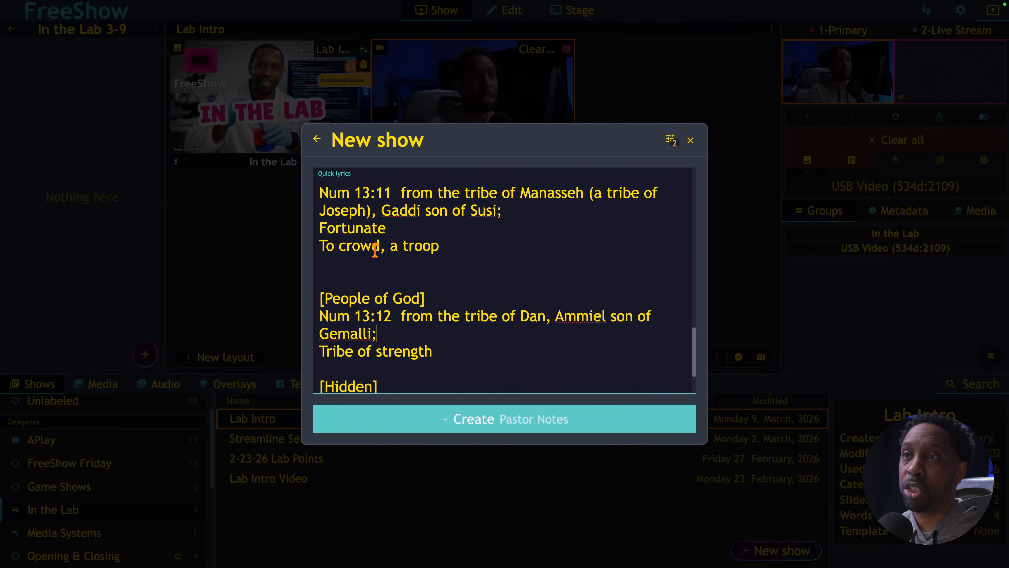
pyautogui.scroll(1, 366, 239)
pyautogui.doubleClick(345, 258)
pyautogui.hotkey('ctrl', 'c')
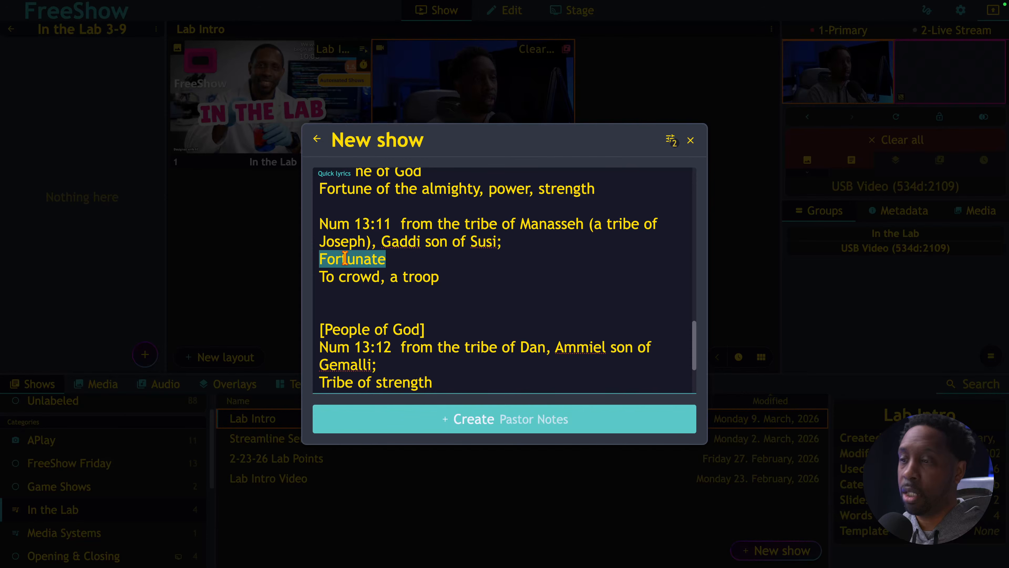
pyautogui.click(321, 224)
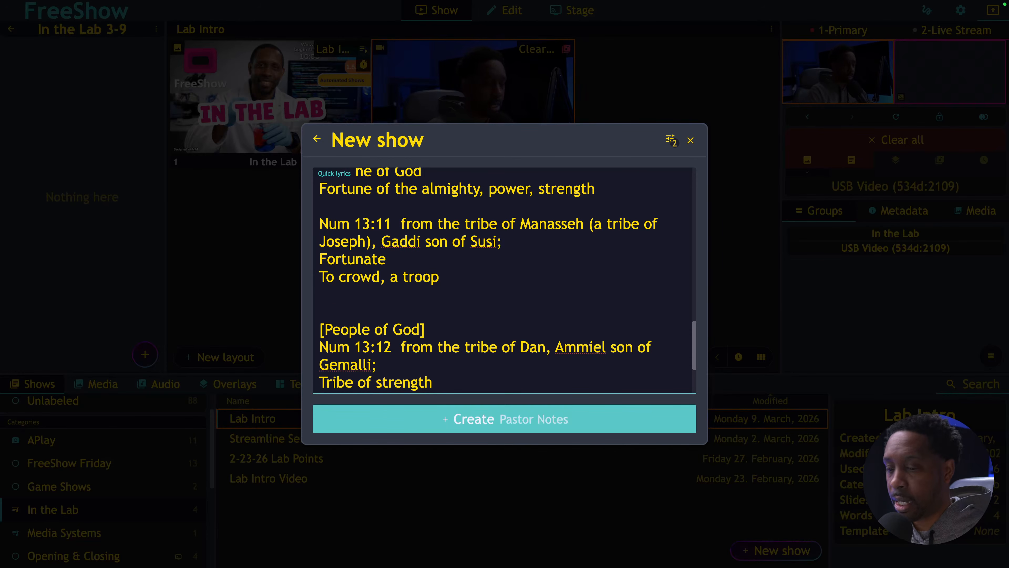
pyautogui.press('Return')
pyautogui.press('Up')
pyautogui.hotkey('ctrl', 'v')
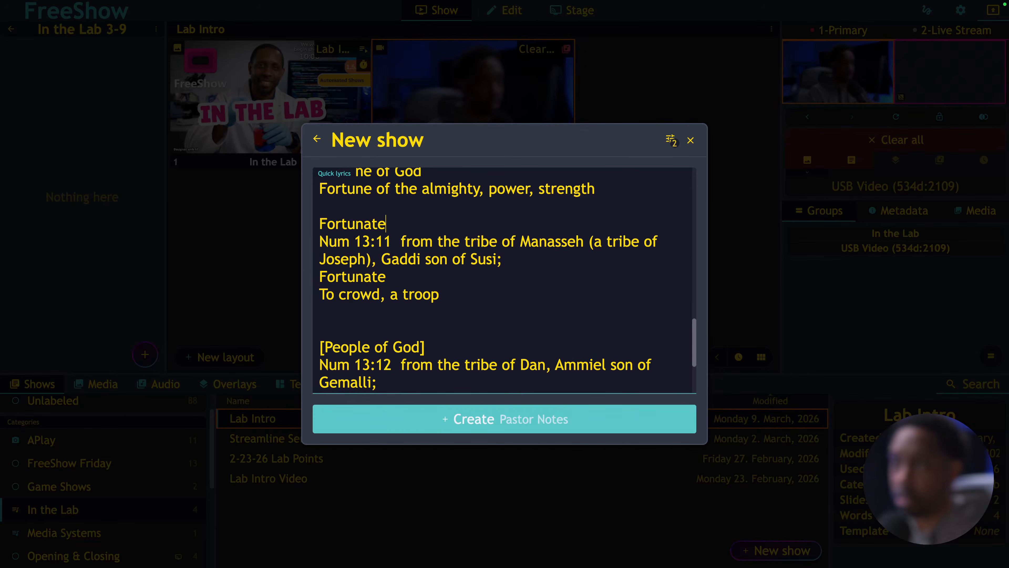
pyautogui.write(']')
pyautogui.click(321, 223)
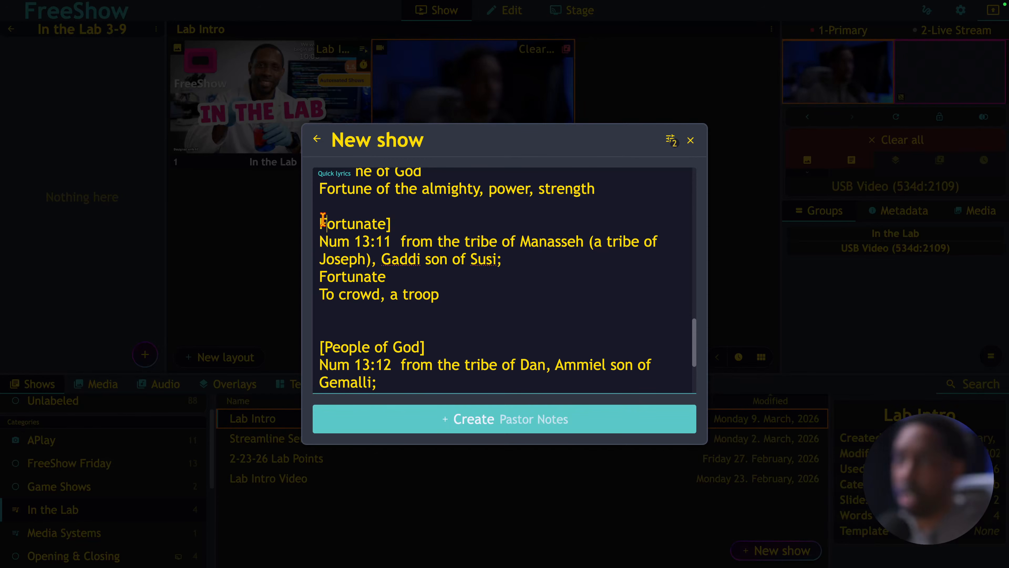
pyautogui.write('[')
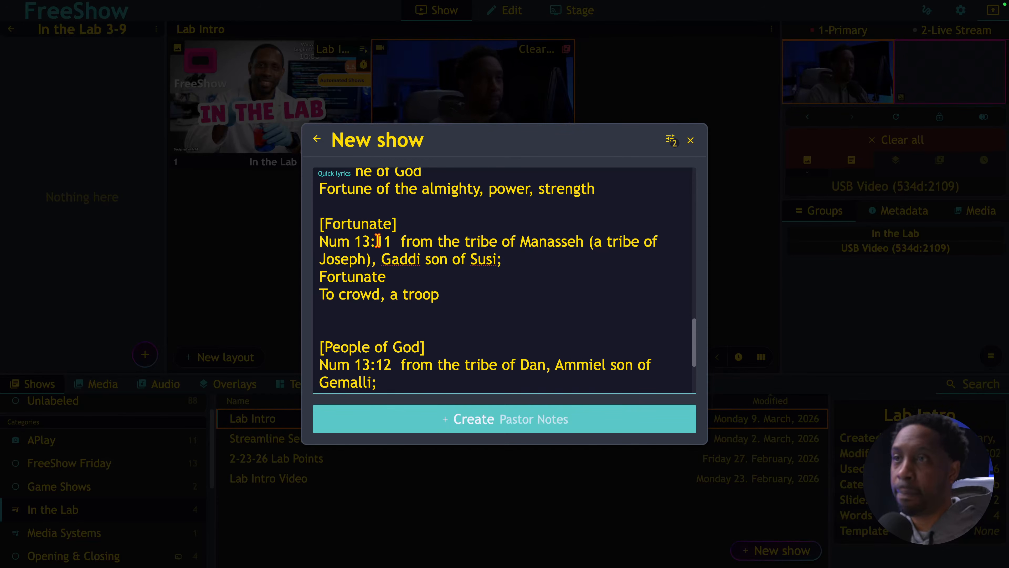
# Step: Delete the original "Fortunate" line below the Num 13:11 verse, including its line break
pyautogui.doubleClick(358, 277)
pyautogui.press('BackSpace')
pyautogui.press('BackSpace')
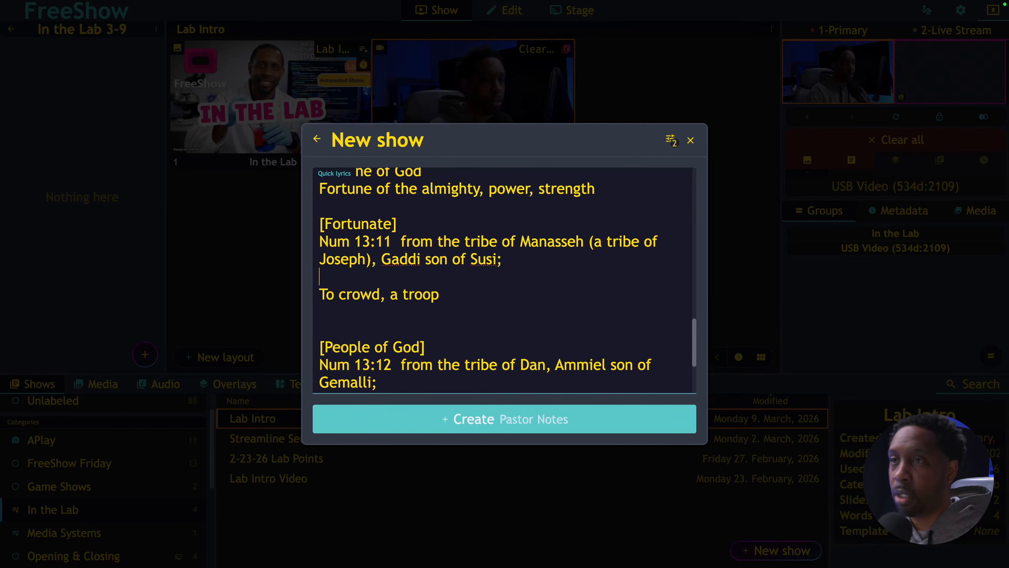
# Step: Copy the "Fortune of God" line onto a new line above the Num 13:10 verse
pyautogui.scroll(3, 363, 280)
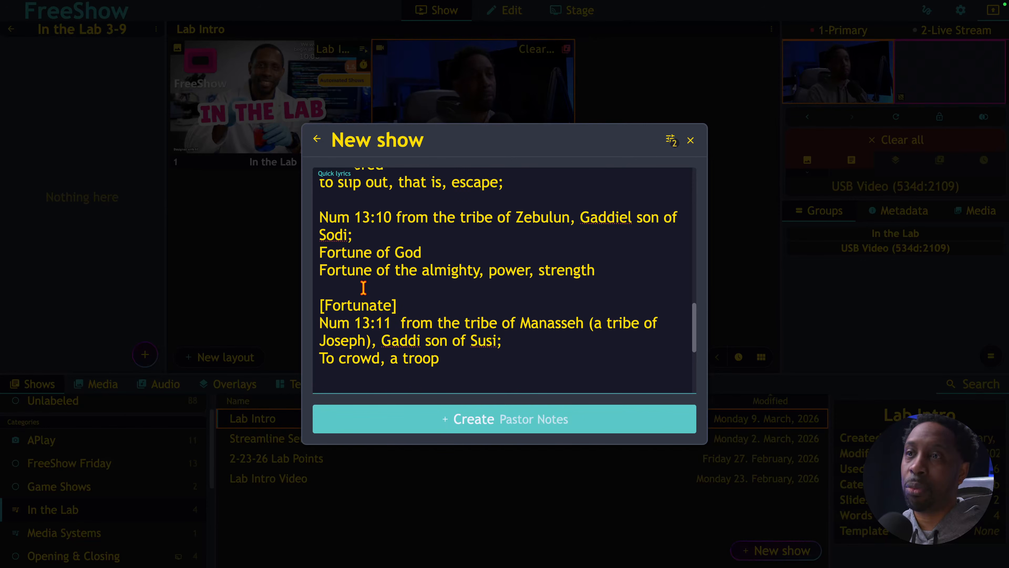
pyautogui.tripleClick(361, 273)
pyautogui.hotkey('ctrl', 'c')
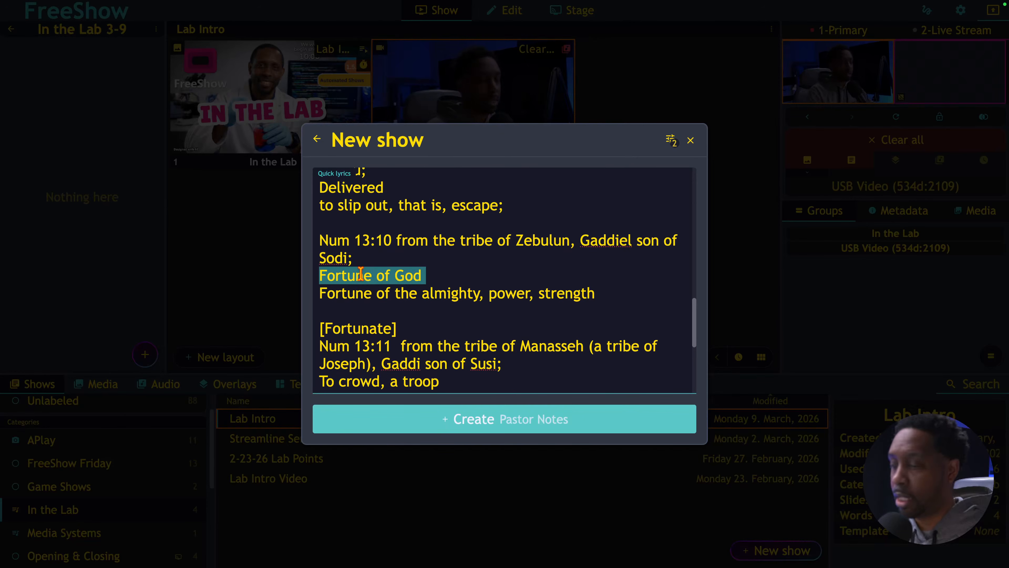
pyautogui.click(320, 241)
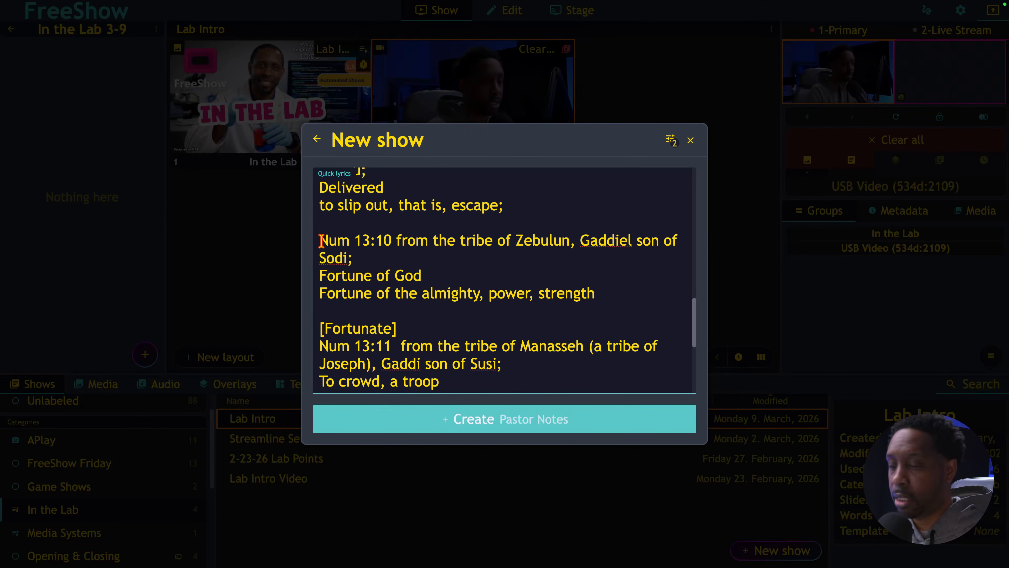
pyautogui.press('Return')
pyautogui.hotkey('ctrl', 'v')
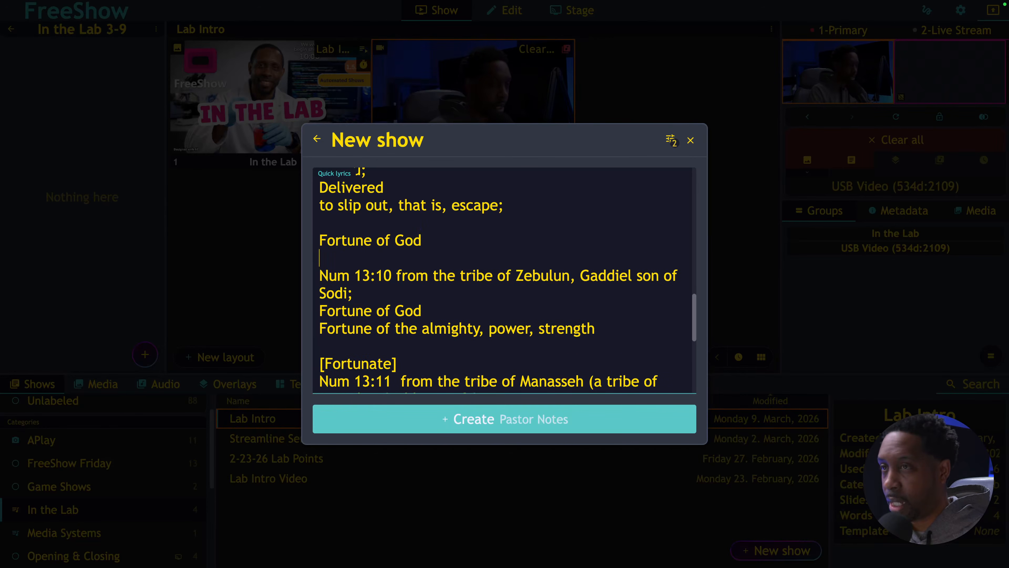
# Step: Delete the original "Fortune of God" line below Num 13:10 and the extra blank line above that verse
pyautogui.tripleClick(352, 311)
pyautogui.press('BackSpace')
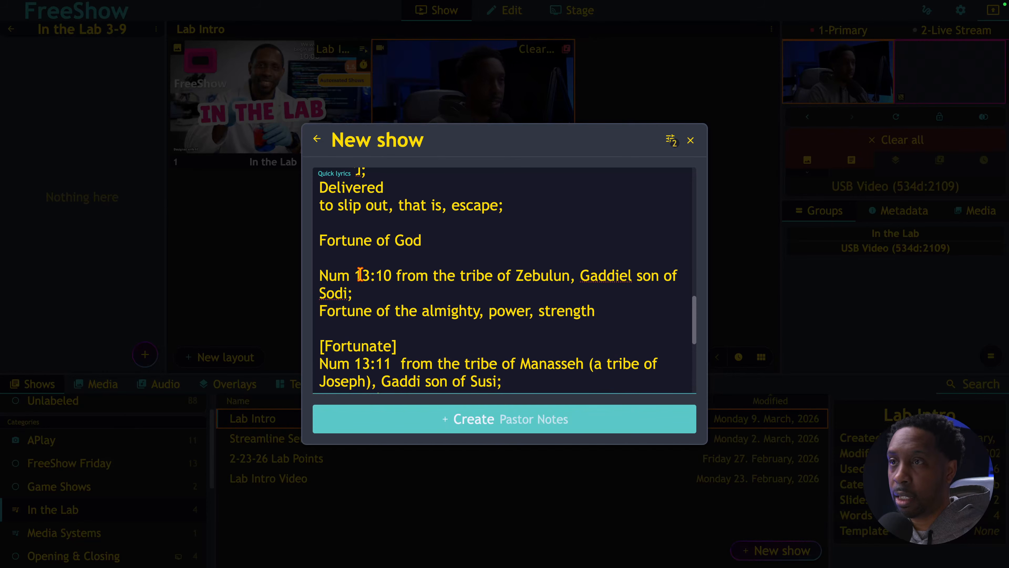
pyautogui.click(349, 256)
pyautogui.press('BackSpace')
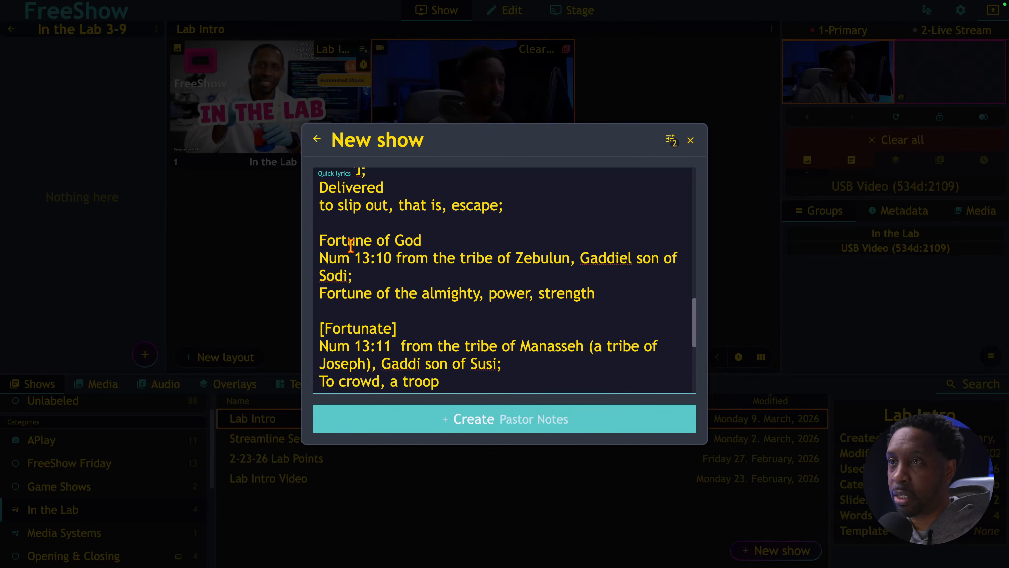
# Step: Enclose the "Fortune of God" line above Num 13:10 in square brackets
pyautogui.write(']')
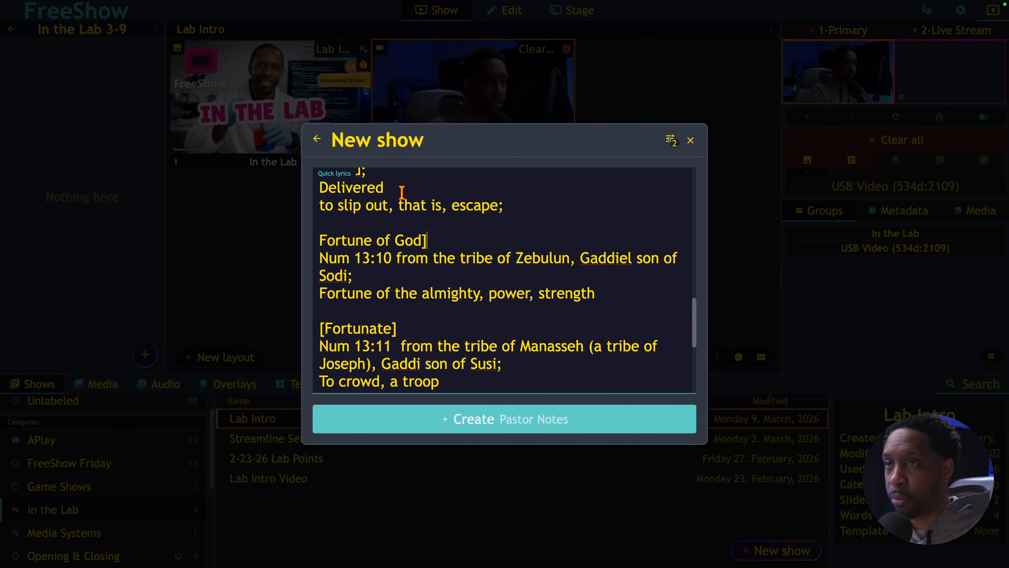
pyautogui.click(320, 239)
pyautogui.write('[')
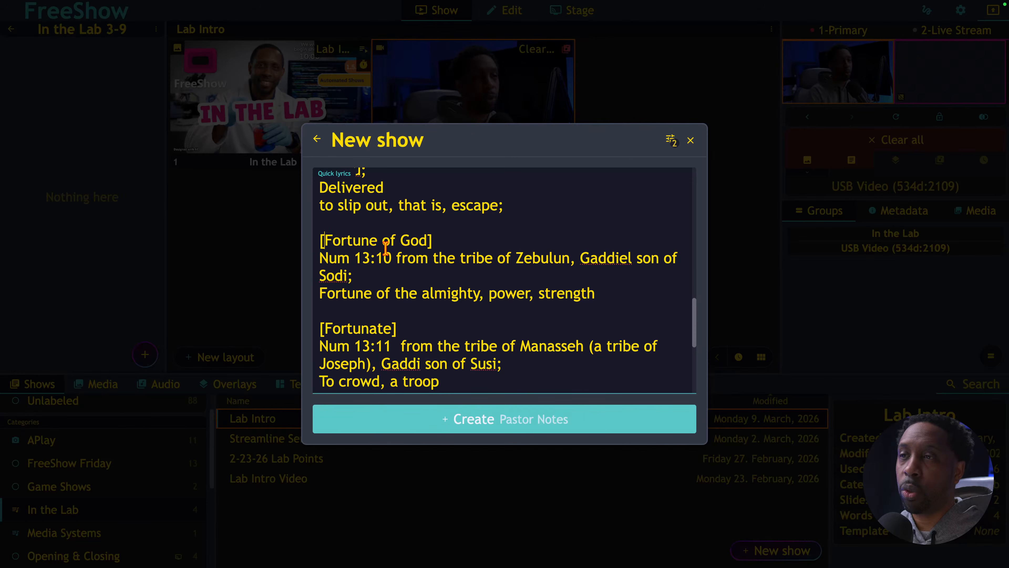
# Step: Copy the word "Delivered" onto a new line above the Num 13:9 verse
pyautogui.scroll(3, 371, 241)
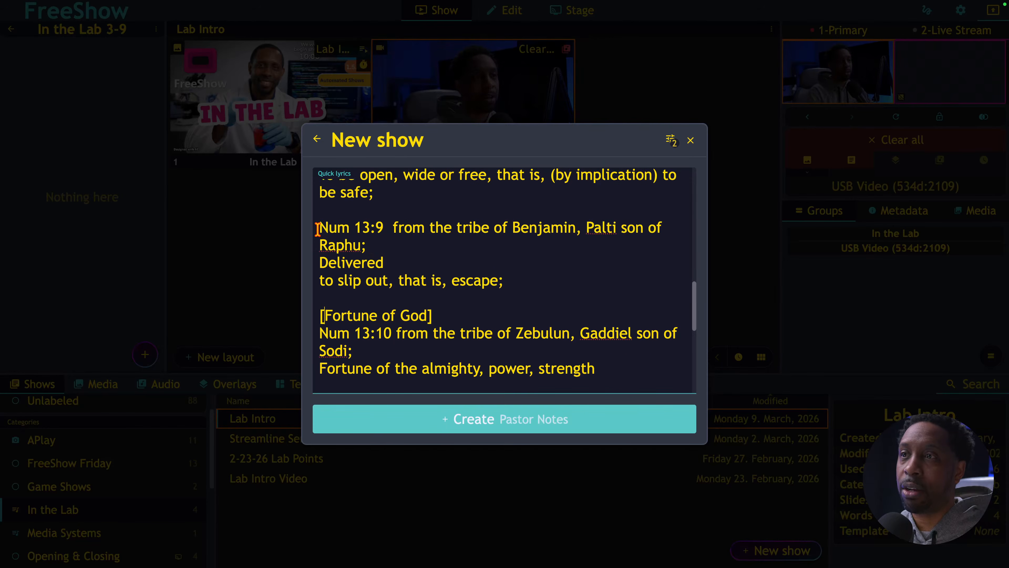
pyautogui.click(319, 227)
pyautogui.press('Return')
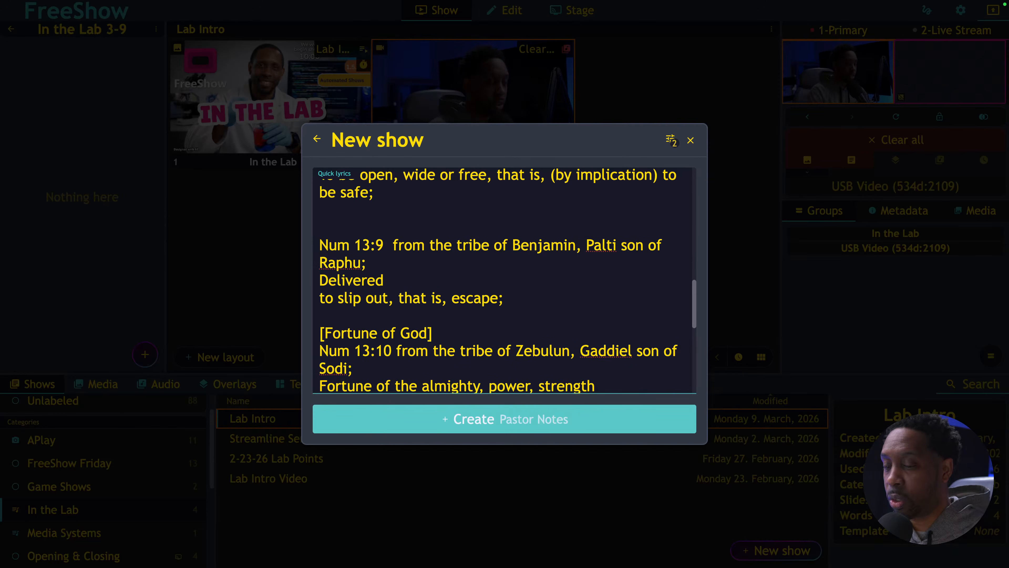
pyautogui.doubleClick(345, 280)
pyautogui.hotkey('ctrl', 'c')
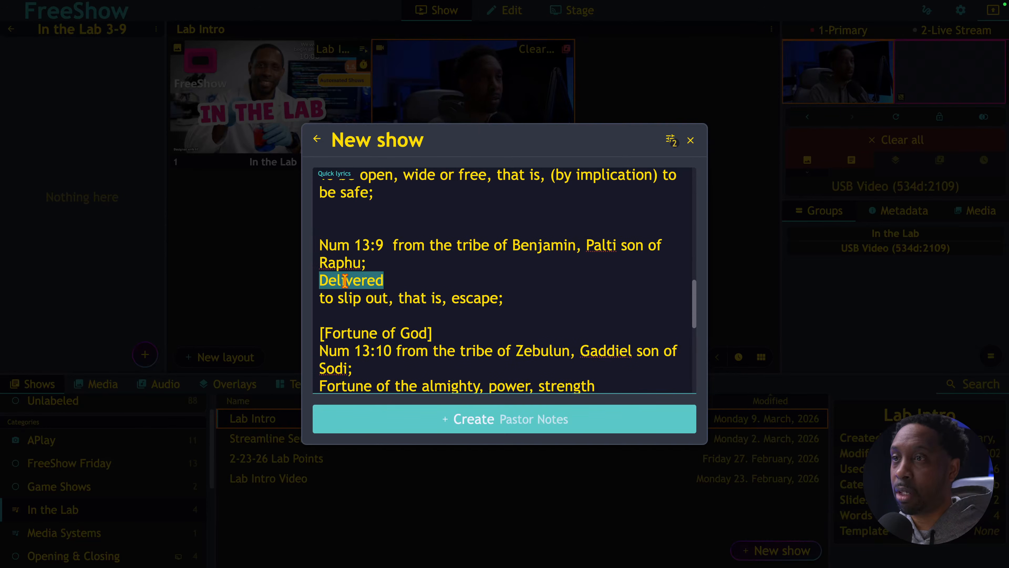
pyautogui.click(344, 237)
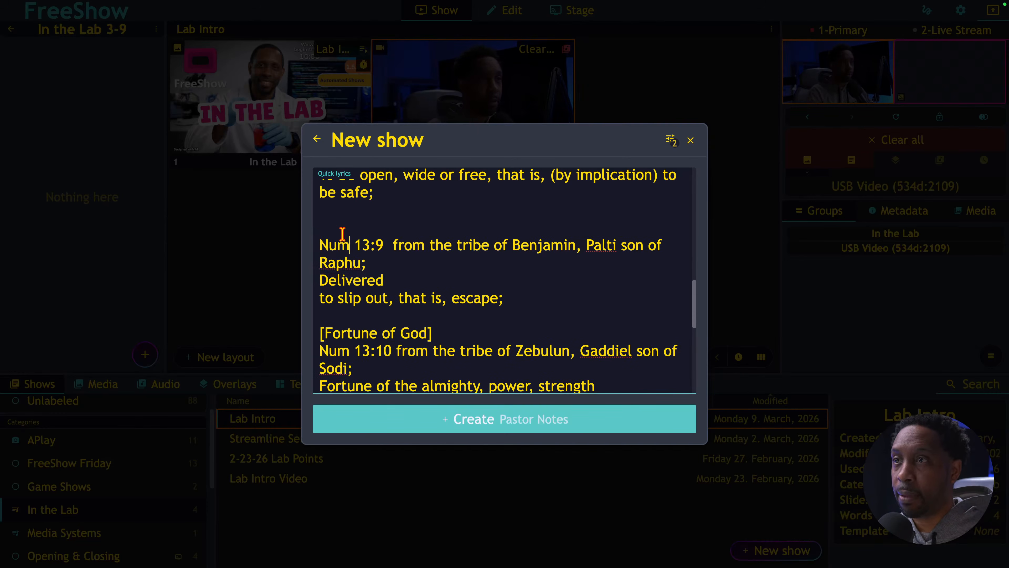
pyautogui.click(339, 230)
pyautogui.hotkey('ctrl', 'v')
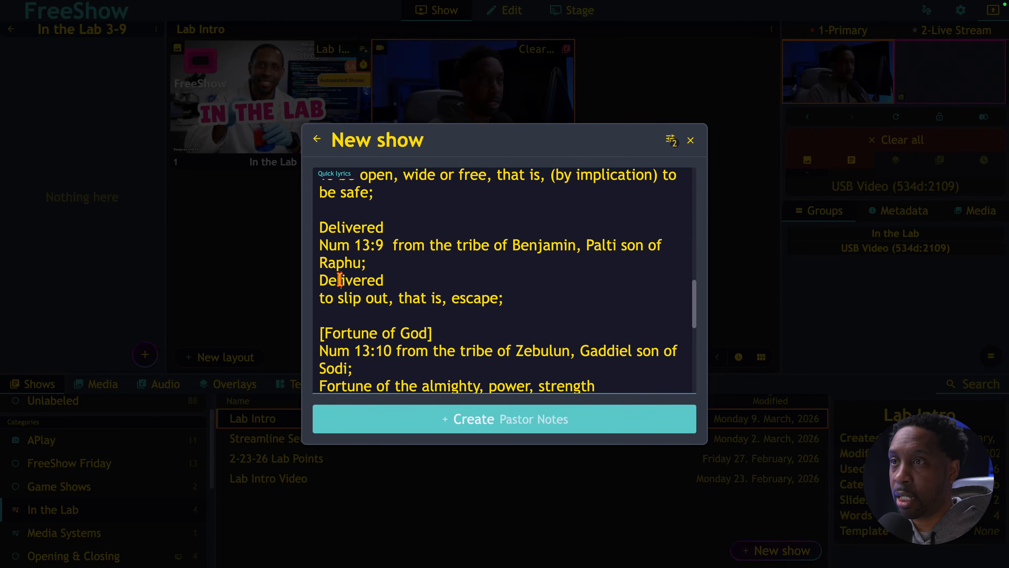
# Step: Delete the original "Delivered" line below the Num 13:9 verse and enclose the copy above the verse in square brackets
pyautogui.doubleClick(341, 280)
pyautogui.press('BackSpace')
pyautogui.press('BackSpace')
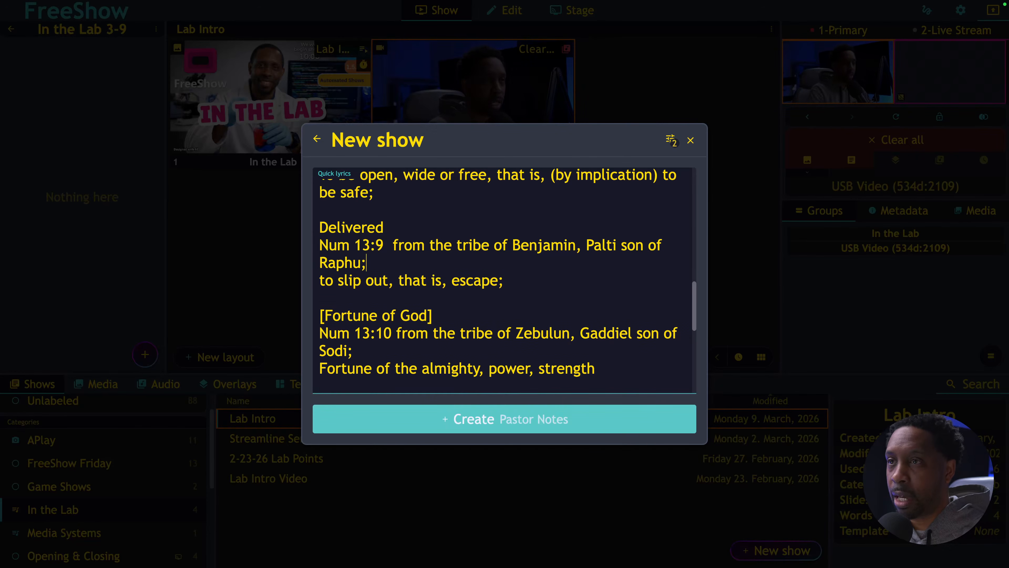
pyautogui.click(386, 229)
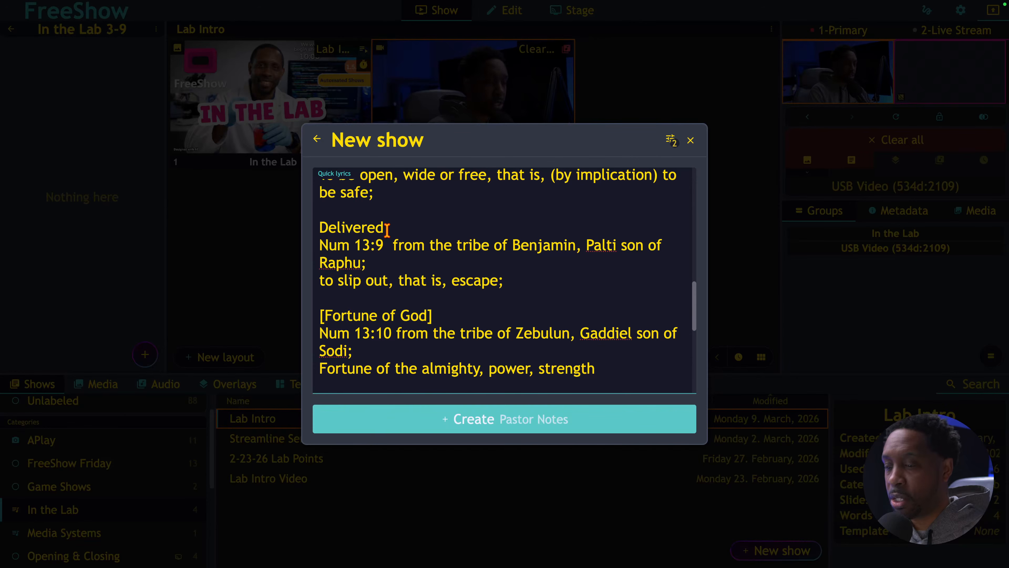
pyautogui.write(']')
pyautogui.click(315, 228)
pyautogui.write('[')
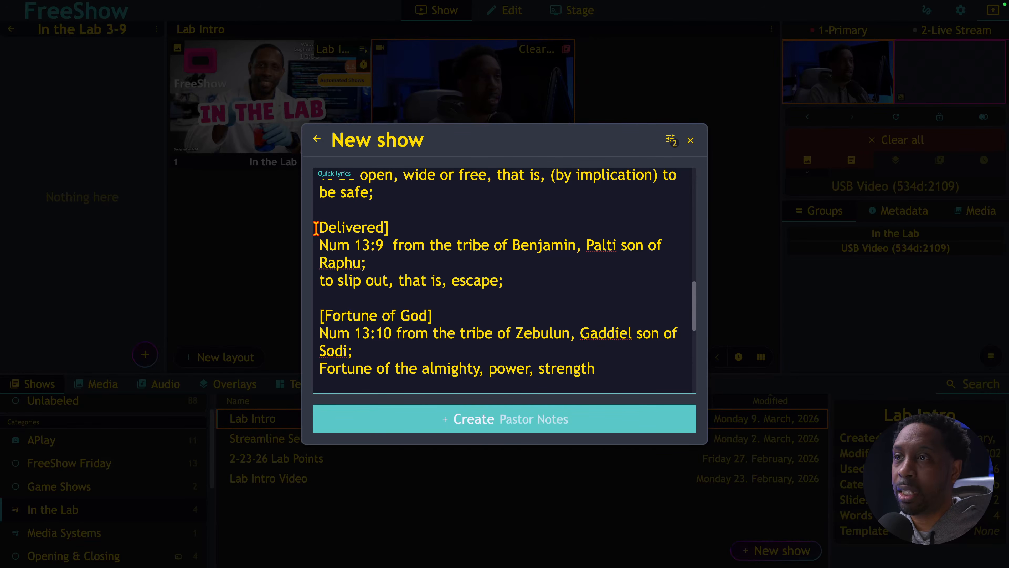
# Step: Copy the "Deliverer" line onto a new line directly above the Num 13:8 verse, without an extra blank line between them
pyautogui.scroll(2, 374, 254)
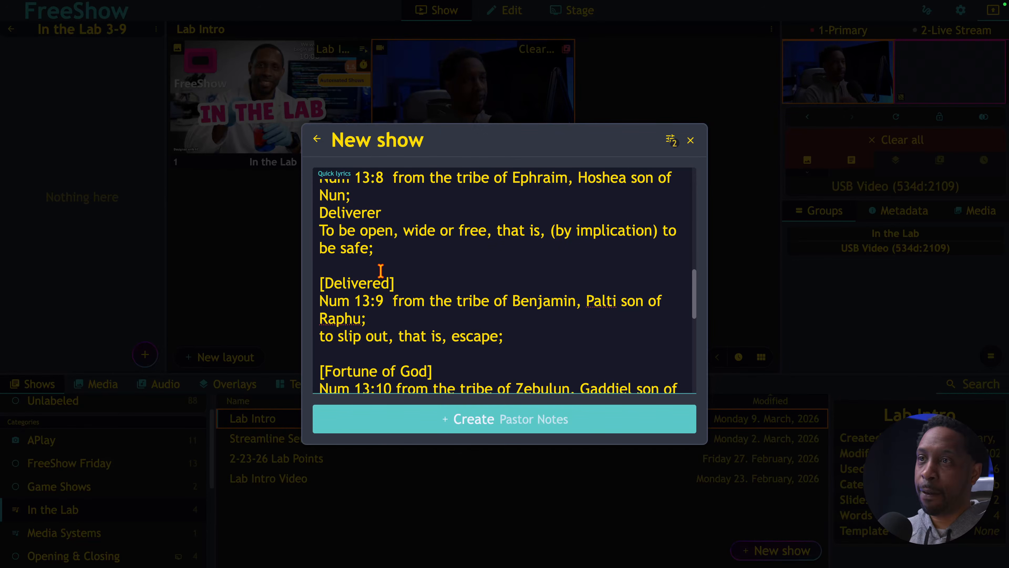
pyautogui.scroll(2, 377, 270)
pyautogui.scroll(1, 381, 271)
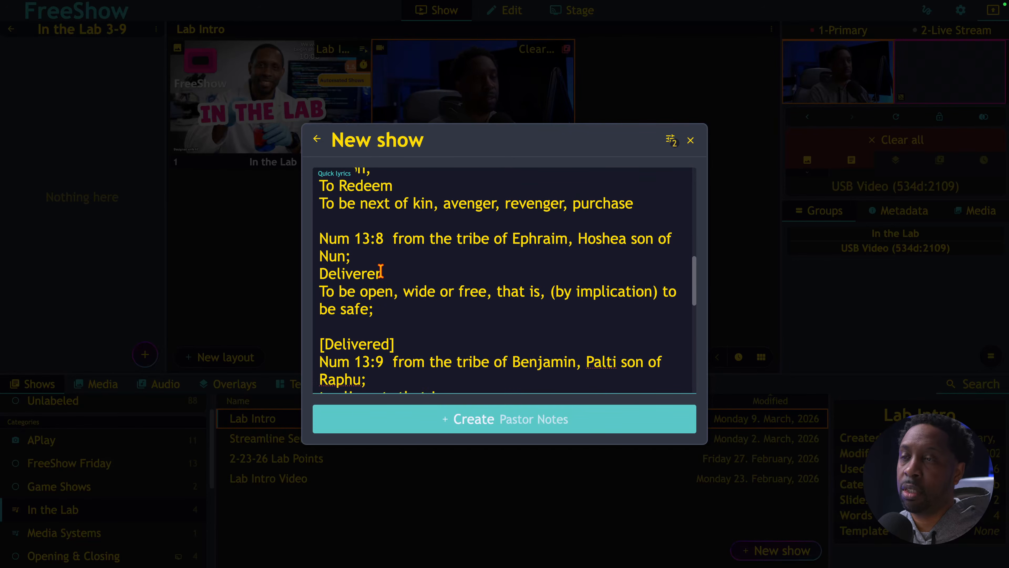
pyautogui.tripleClick(359, 277)
pyautogui.hotkey('ctrl', 'c')
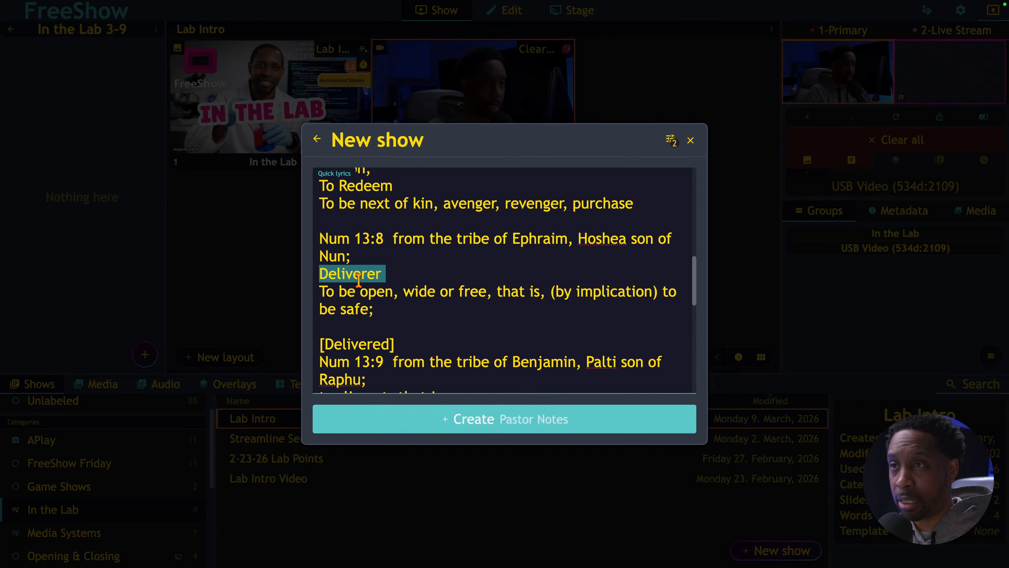
pyautogui.click(320, 237)
pyautogui.press('Return')
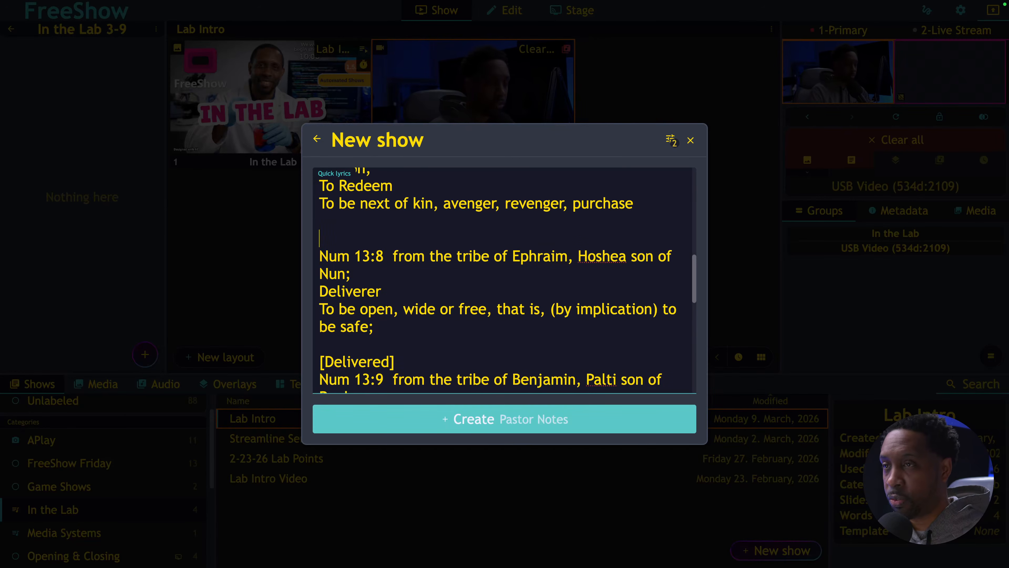
pyautogui.hotkey('ctrl', 'v')
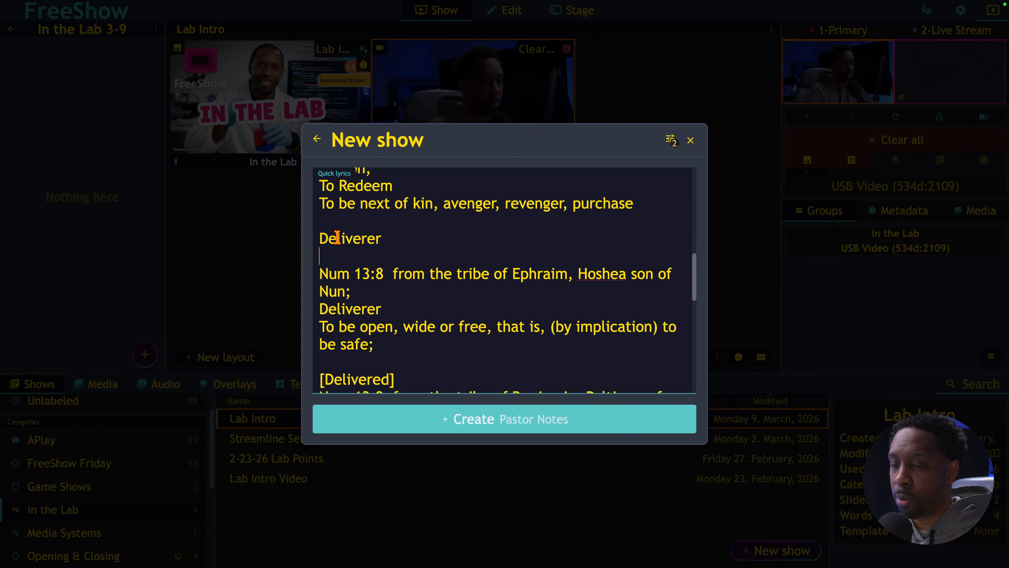
pyautogui.press('BackSpace')
# Step: Enclose the "Deliverer" line above Num 13:8 in square brackets and delete the original line below the verse
pyautogui.write(']')
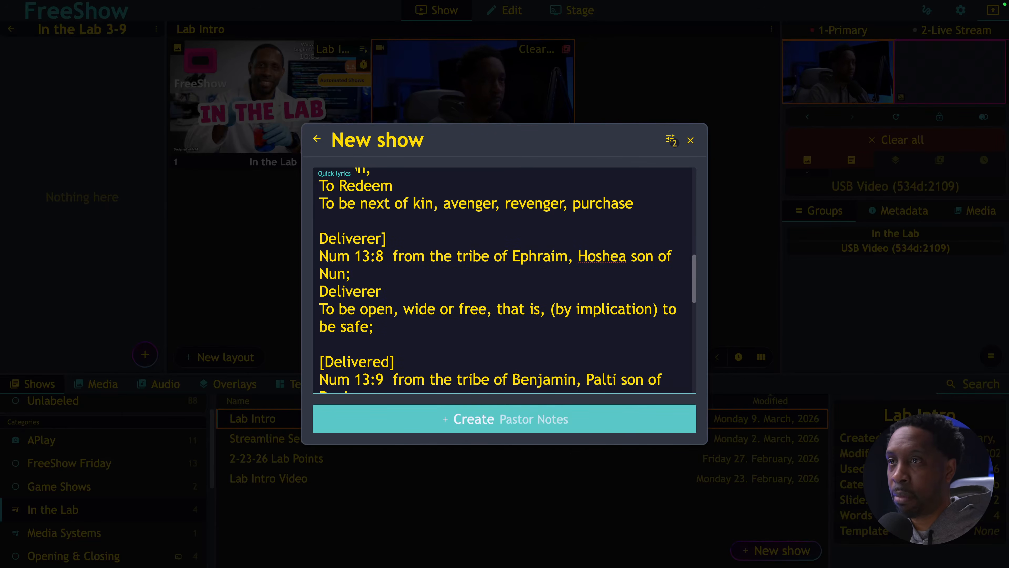
pyautogui.click(321, 238)
pyautogui.write('[')
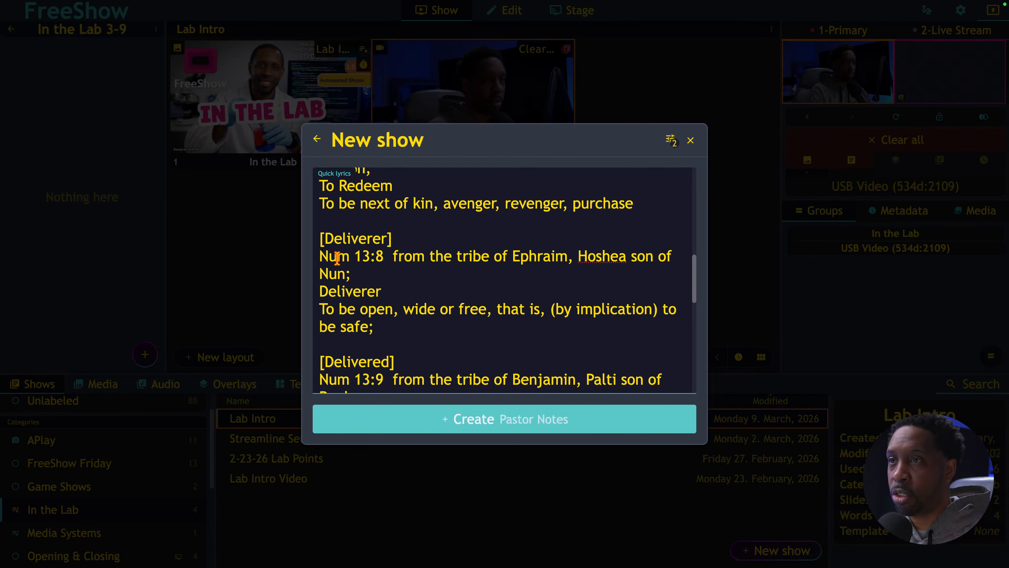
pyautogui.doubleClick(334, 291)
pyautogui.press('BackSpace')
pyautogui.press('BackSpace')
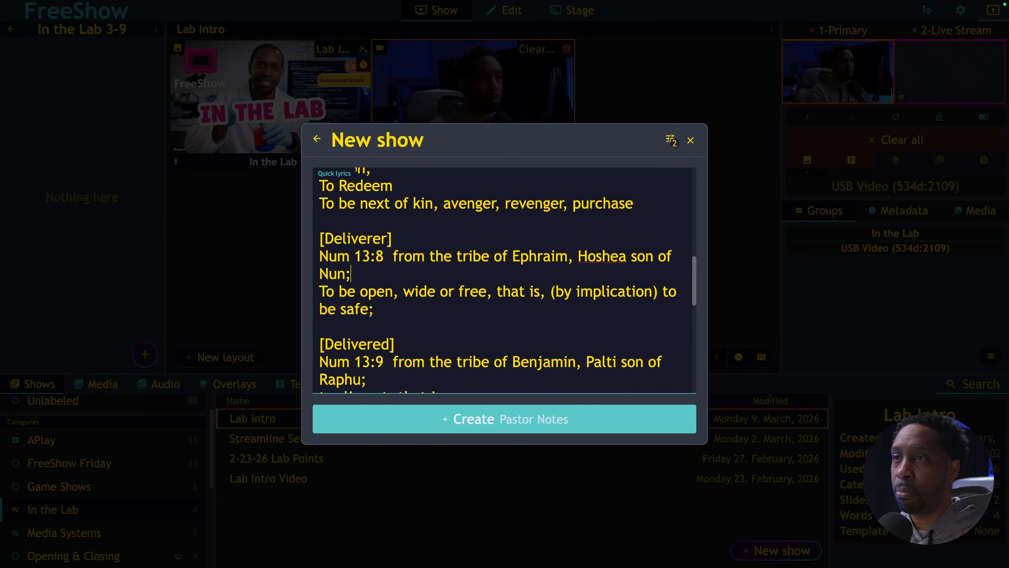
# Step: Copy the "To Redeem" line onto a new line directly above the Num 13:7 verse, without an extra blank line between them
pyautogui.scroll(3, 345, 292)
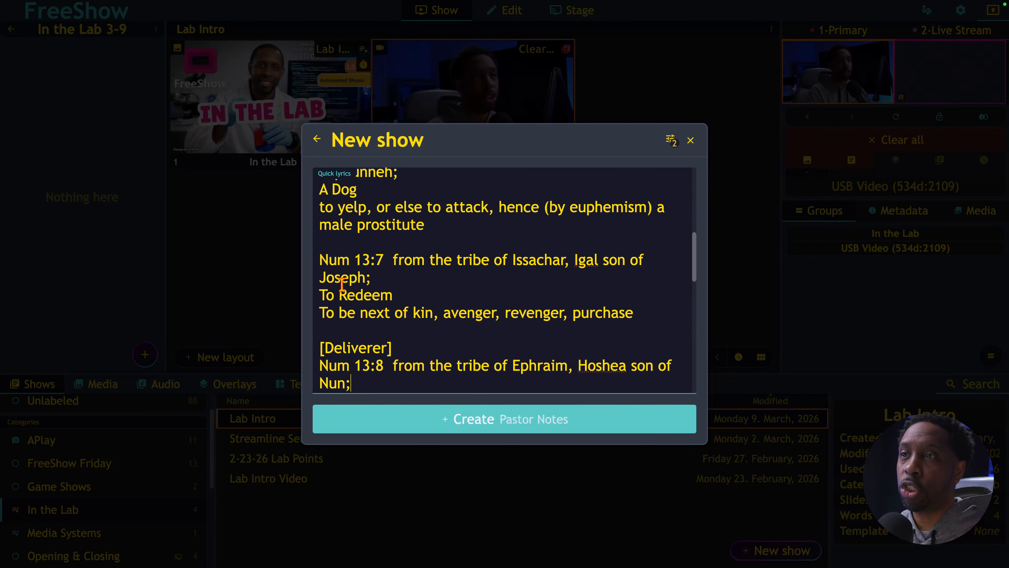
pyautogui.tripleClick(345, 294)
pyautogui.hotkey('ctrl', 'c')
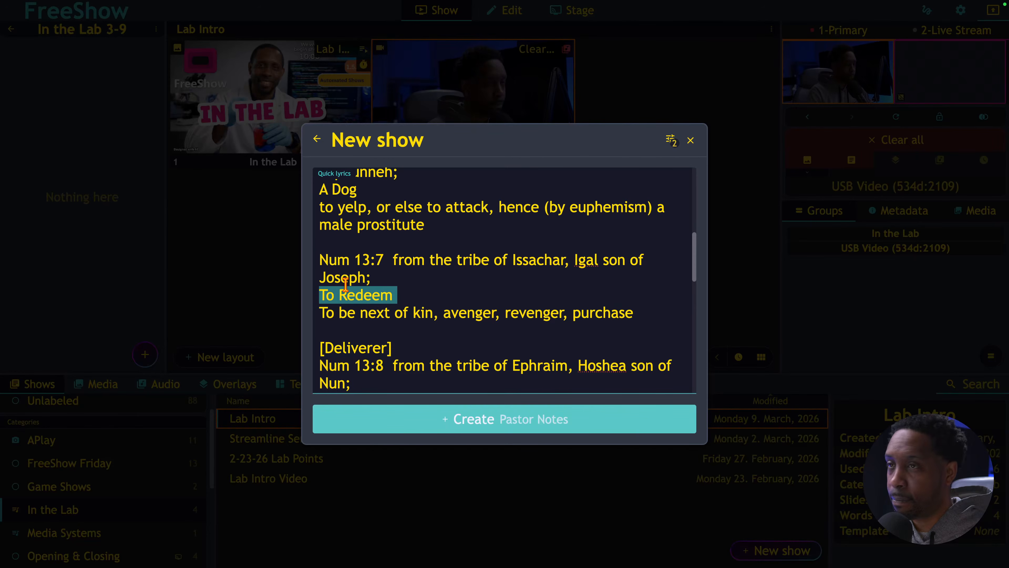
pyautogui.click(320, 259)
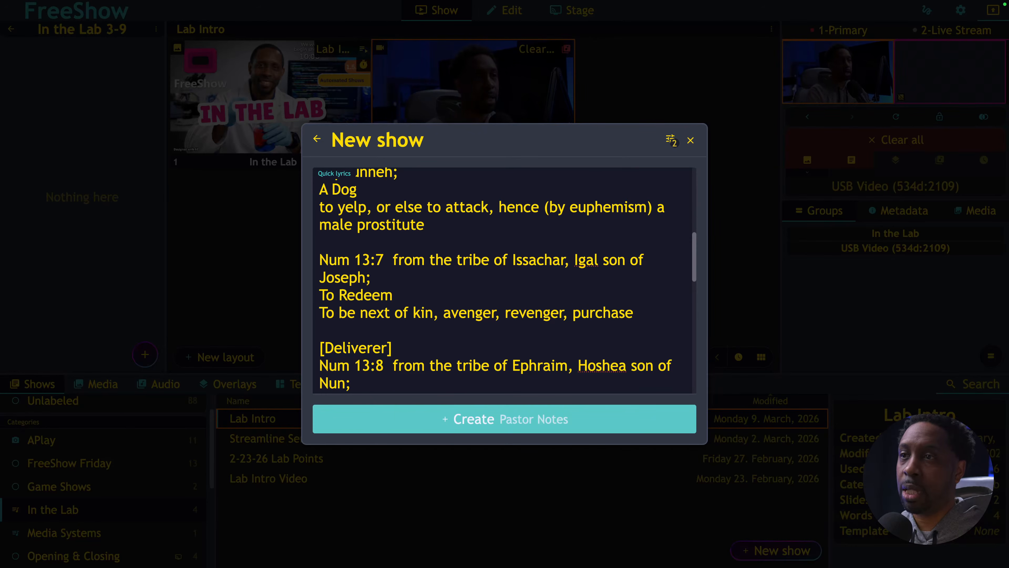
pyautogui.click(345, 248)
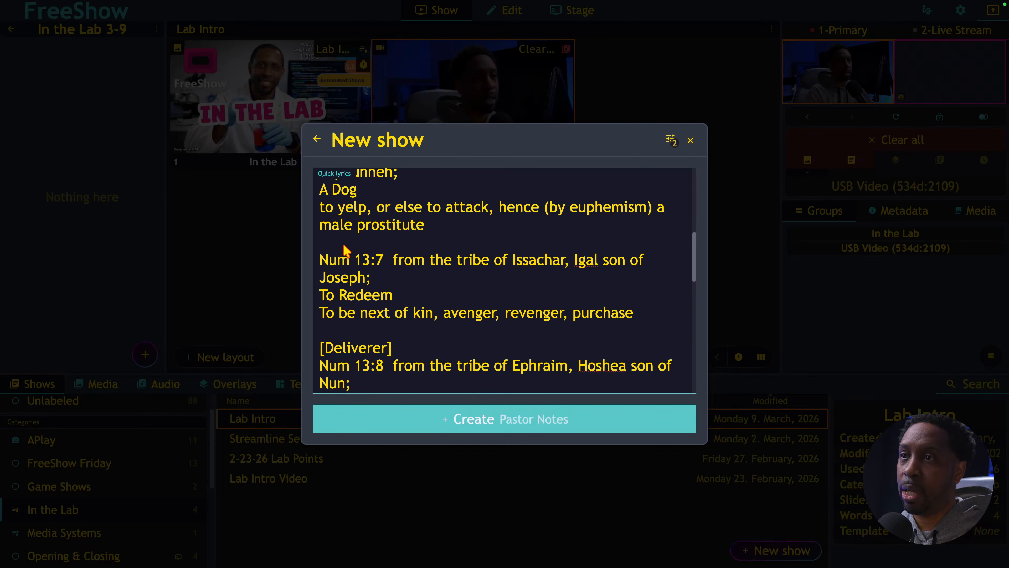
pyautogui.press('Return')
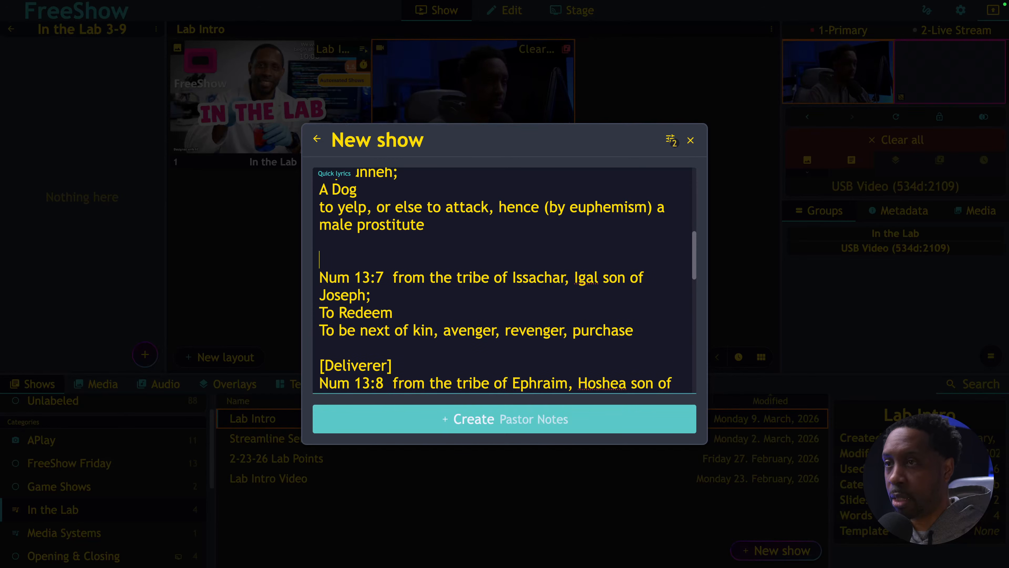
pyautogui.hotkey('ctrl', 'v')
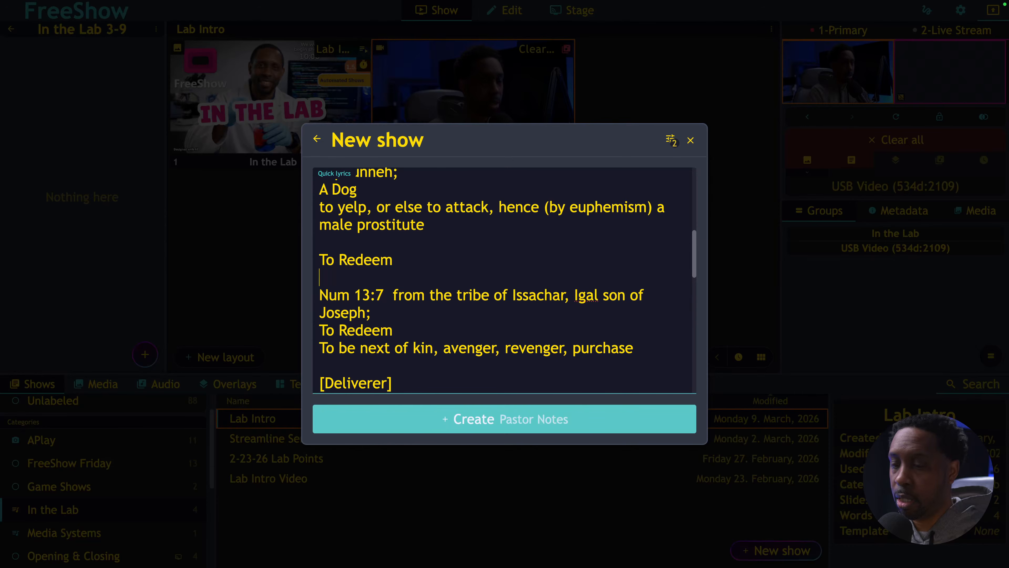
pyautogui.press('BackSpace')
# Step: Enclose the "To Redeem" line above Num 13:7 in square brackets and delete the original line below the verse
pyautogui.write(']')
pyautogui.press('Up')
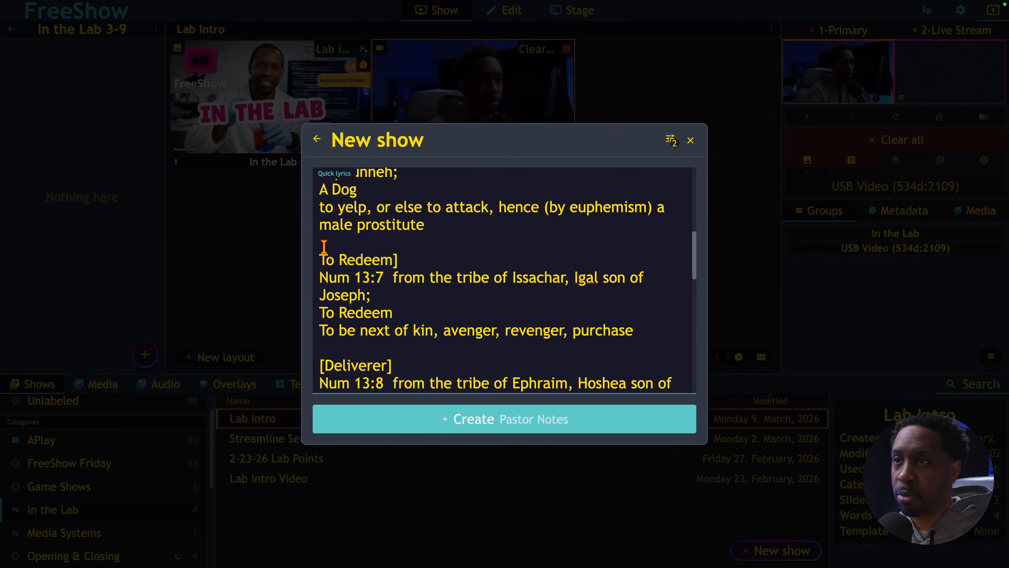
pyautogui.press('Down')
pyautogui.write('[')
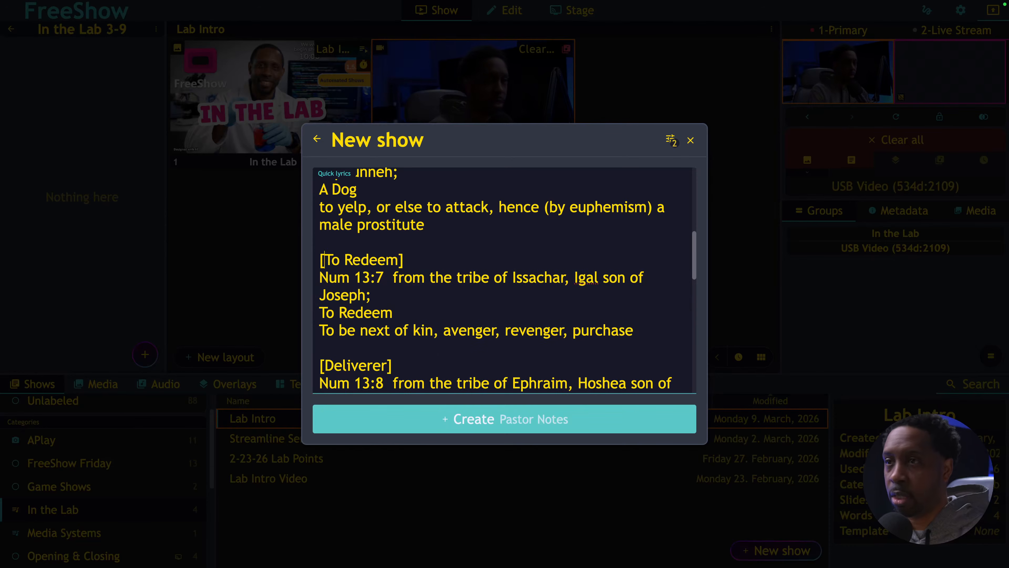
pyautogui.tripleClick(351, 314)
pyautogui.press('BackSpace')
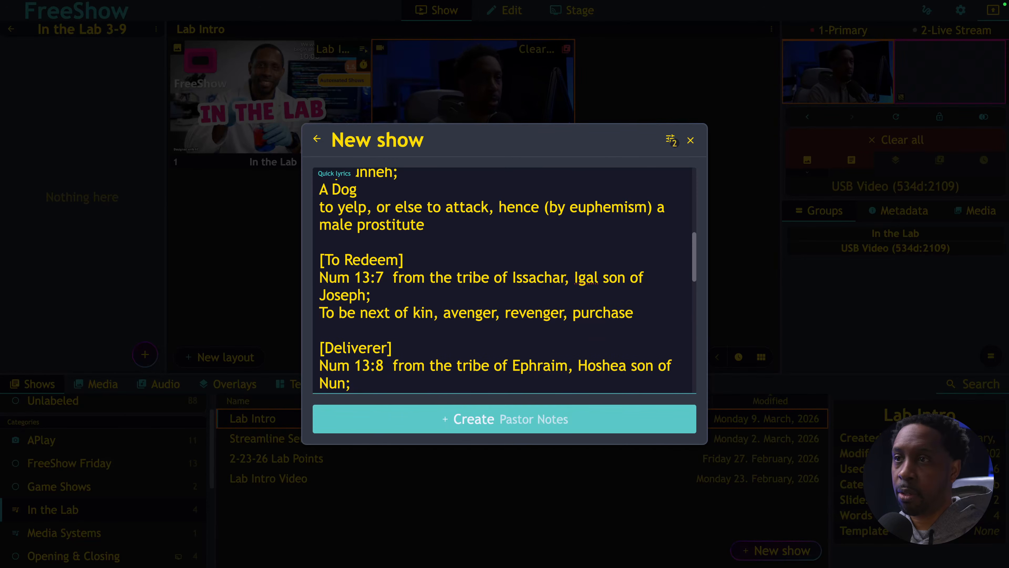
# Step: Copy the "A Dog" line onto a new line directly above the Num 13:6 verse, without an extra blank line between them
pyautogui.scroll(3, 358, 282)
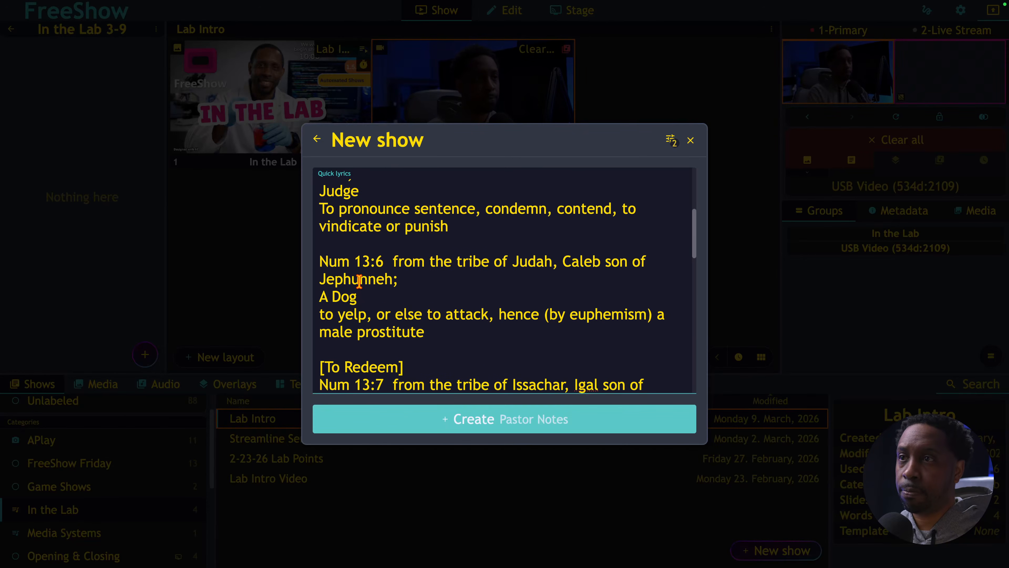
pyautogui.tripleClick(344, 313)
pyautogui.hotkey('ctrl', 'c')
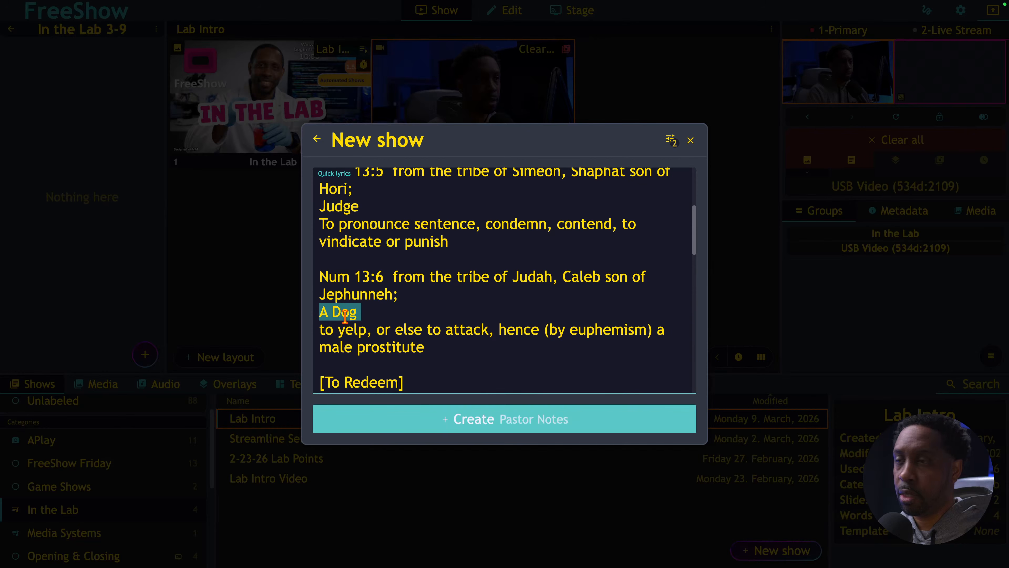
pyautogui.click(320, 276)
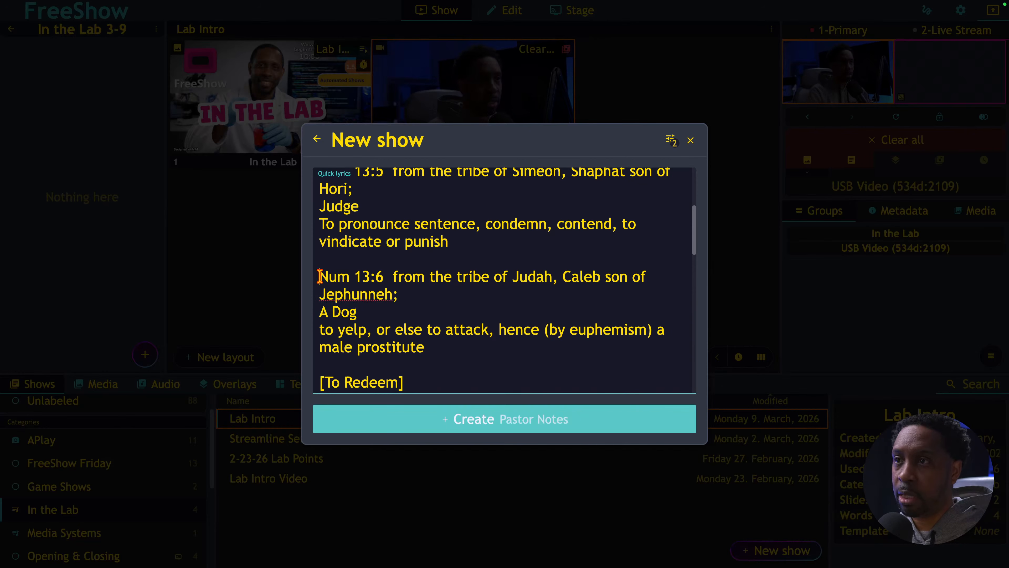
pyautogui.press('Return')
pyautogui.press('Return')
pyautogui.click(320, 276)
pyautogui.hotkey('ctrl', 'v')
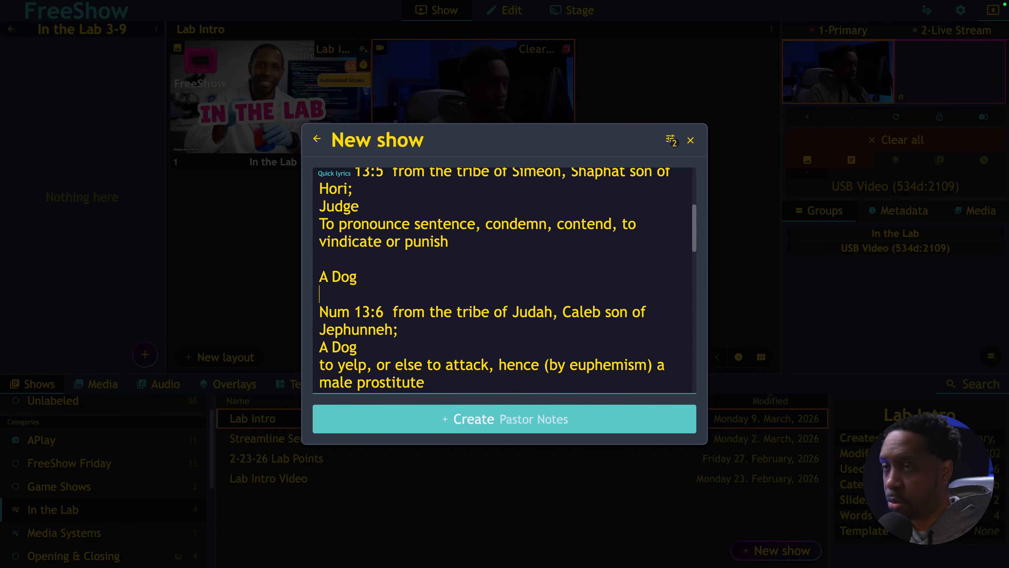
pyautogui.press('Delete')
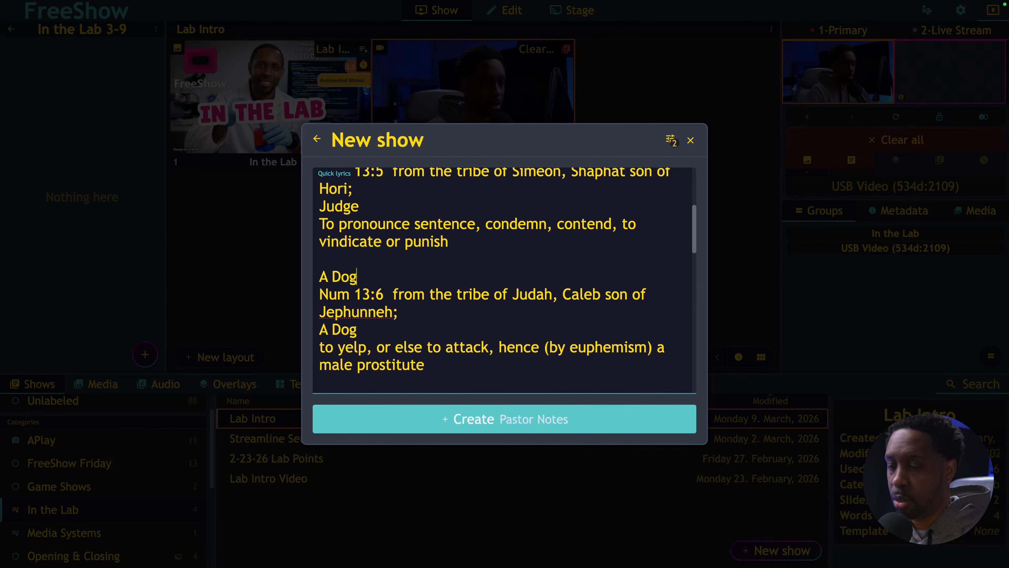
# Step: Delete the original "A Dog" line below the Num 13:6 verse and enclose the copy above the verse in square brackets
pyautogui.doubleClick(342, 329)
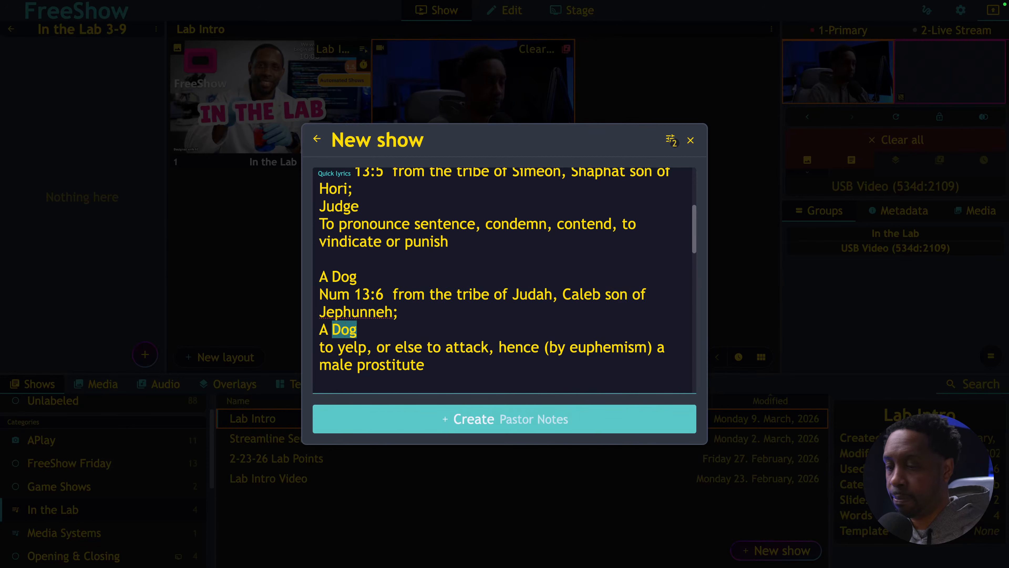
pyautogui.press('BackSpace')
pyautogui.press('BackSpace')
pyautogui.press('BackSpace')
pyautogui.press('BackSpace')
pyautogui.click(361, 277)
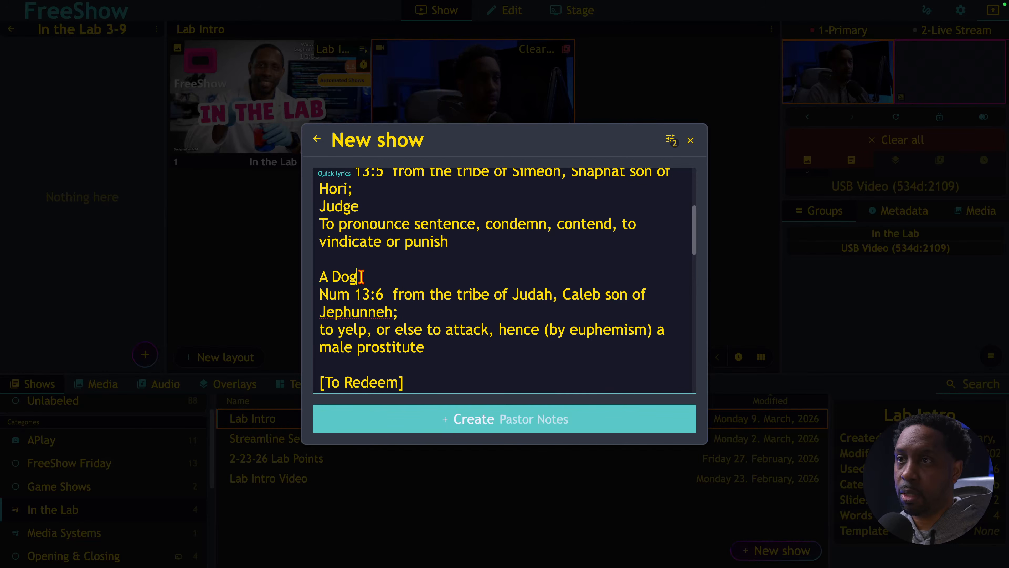
pyautogui.write(']')
pyautogui.click(321, 276)
pyautogui.write('[')
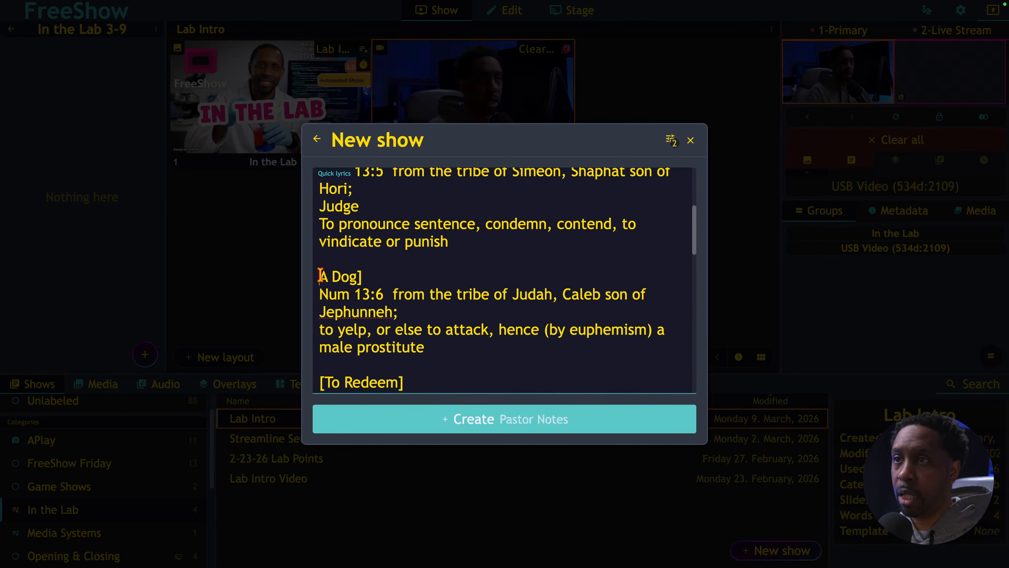
# Step: Copy the "Judge" line onto a new line directly above the Num 13:5 verse, without an extra blank line between them
pyautogui.scroll(3, 342, 294)
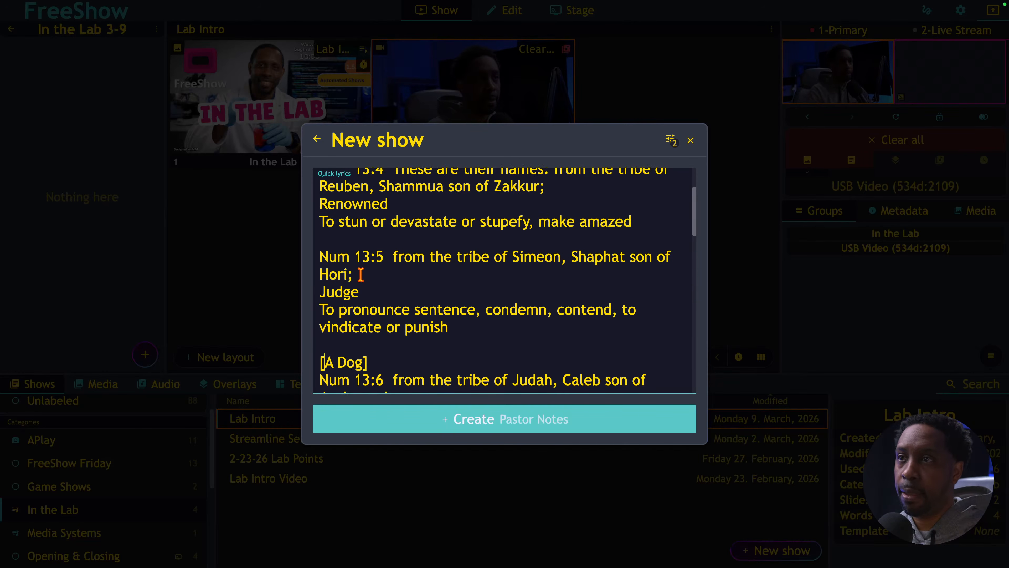
pyautogui.doubleClick(341, 292)
pyautogui.hotkey('ctrl', 'c')
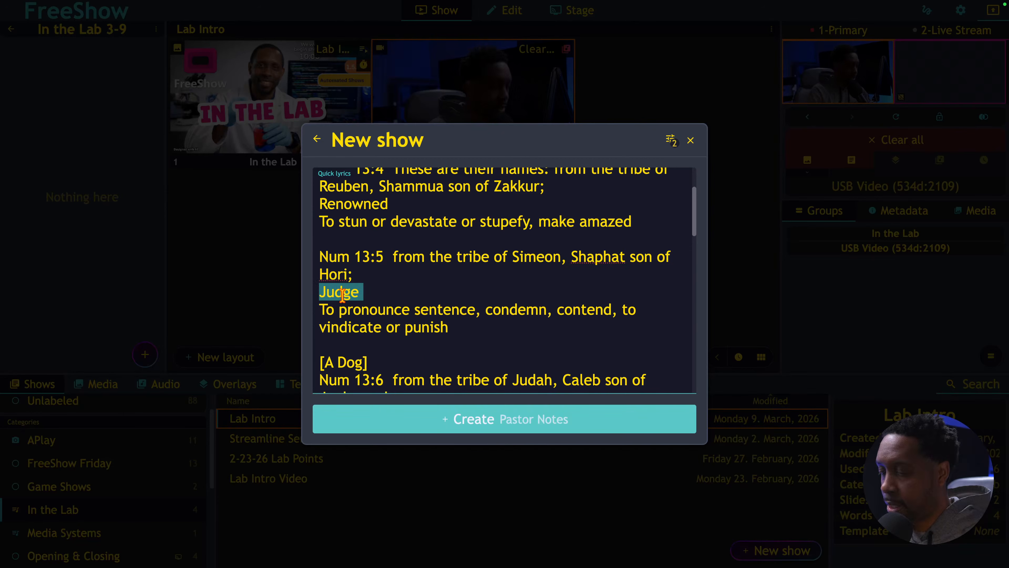
pyautogui.click(319, 257)
pyautogui.press('Return')
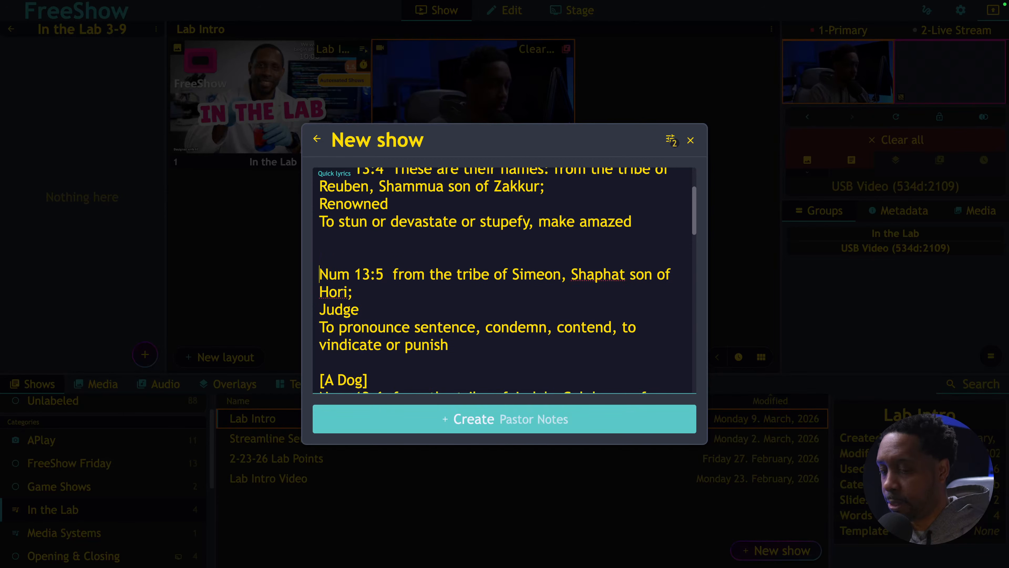
pyautogui.hotkey('ctrl', 'v')
pyautogui.press('BackSpace')
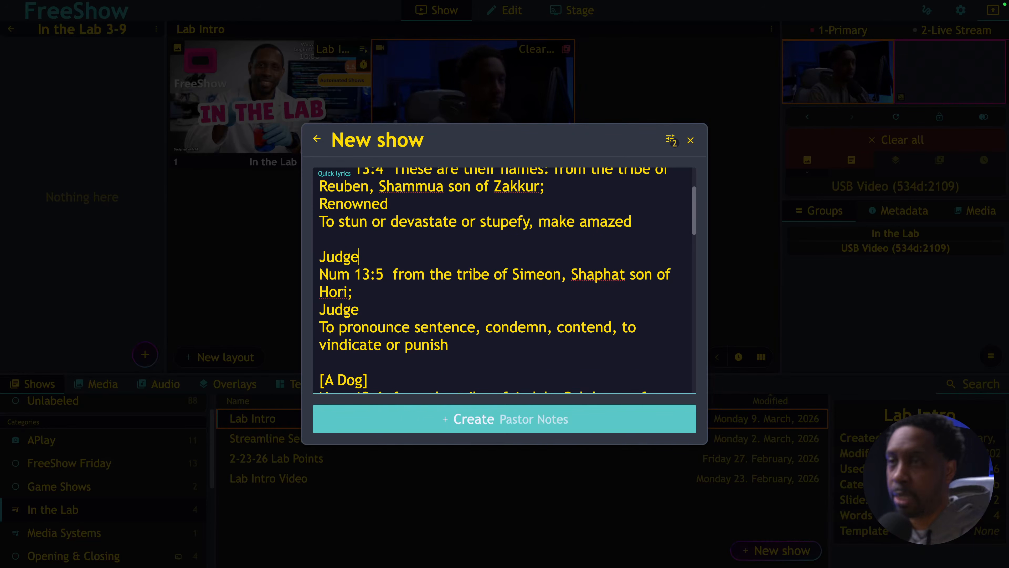
# Step: Enclose the "Judge" line above Num 13:5 in square brackets and delete the original line below the verse
pyautogui.write(']')
pyautogui.click(321, 256)
pyautogui.write('[')
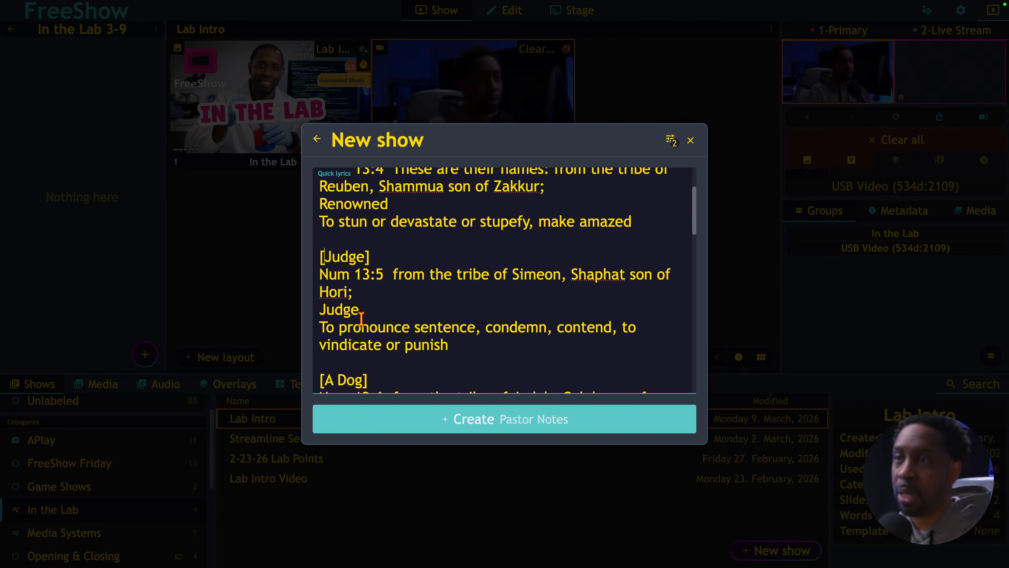
pyautogui.doubleClick(342, 310)
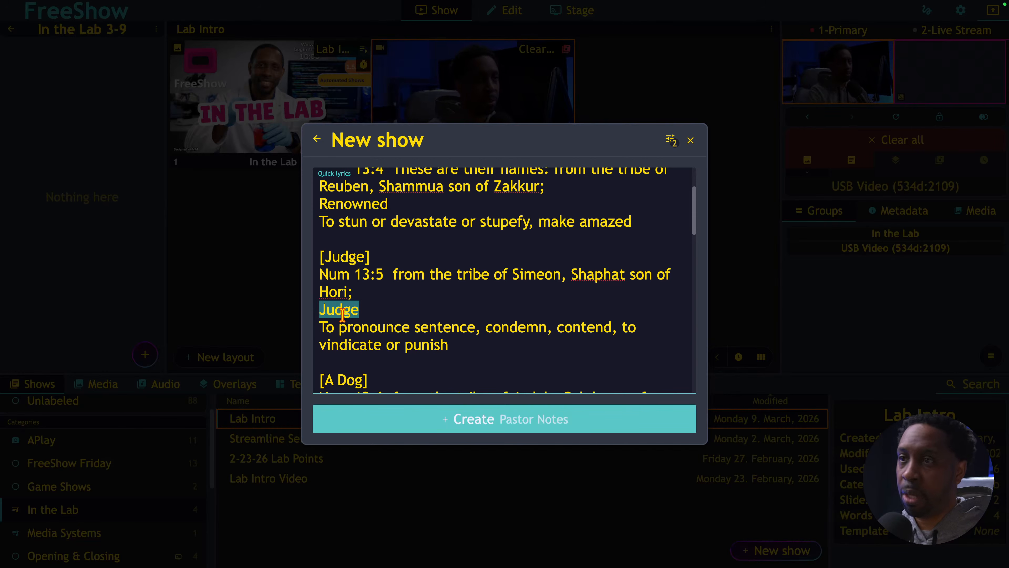
pyautogui.press('BackSpace')
pyautogui.press('BackSpace')
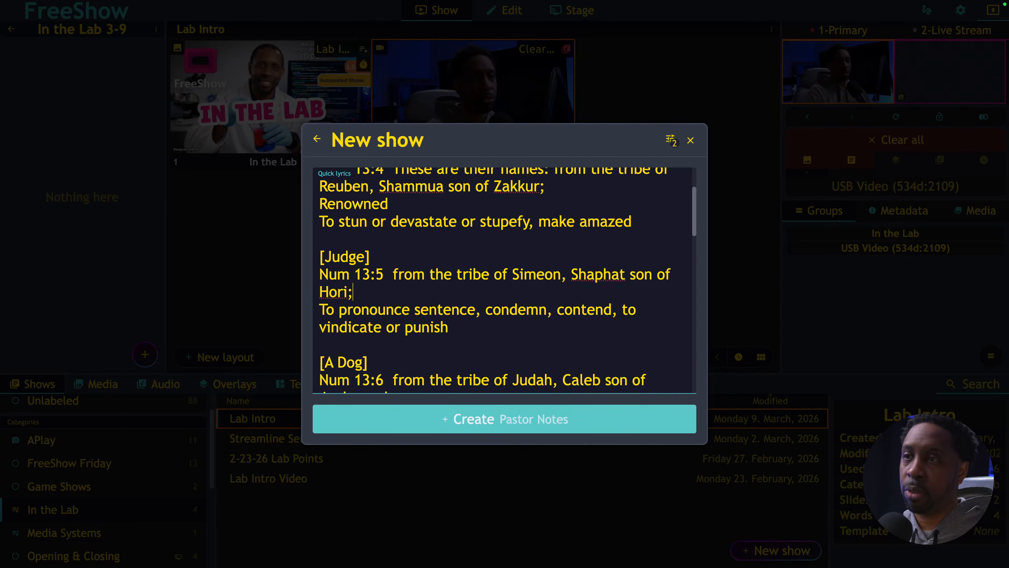
# Step: Copy the "Renowned" line onto a new line directly above the Num 13:4 verse
pyautogui.scroll(3, 380, 337)
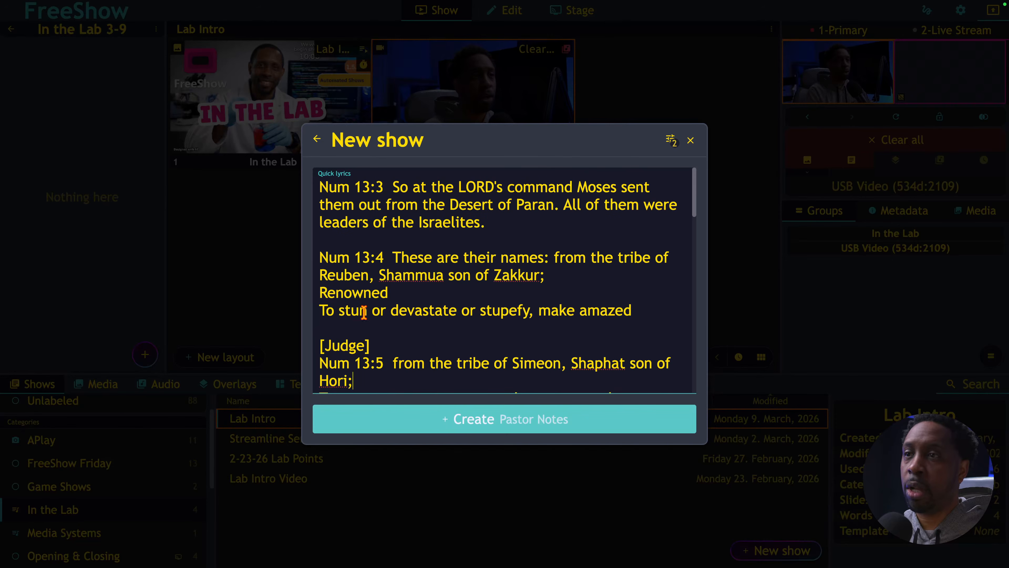
pyautogui.doubleClick(349, 294)
pyautogui.hotkey('ctrl', 'c')
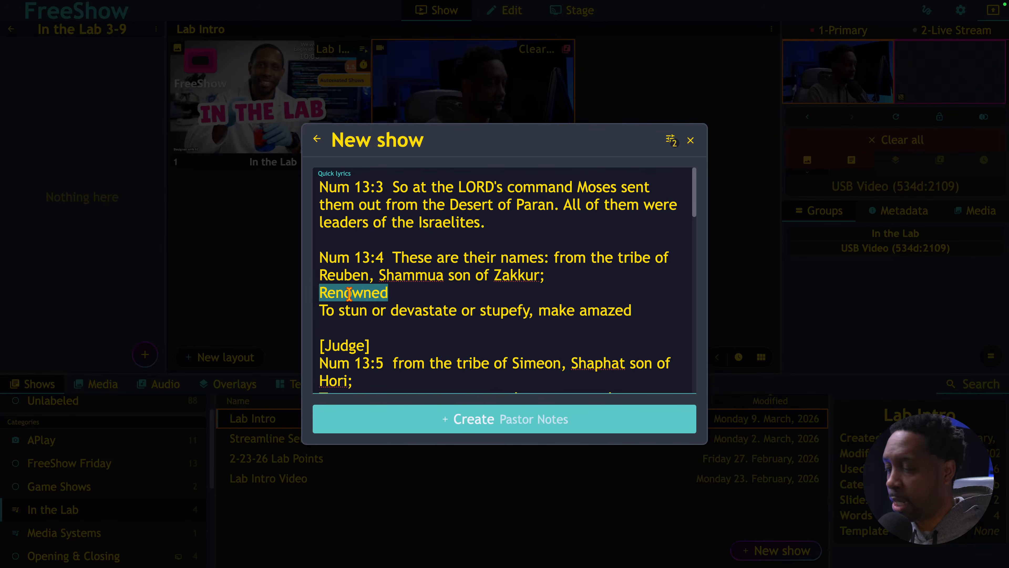
pyautogui.click(320, 258)
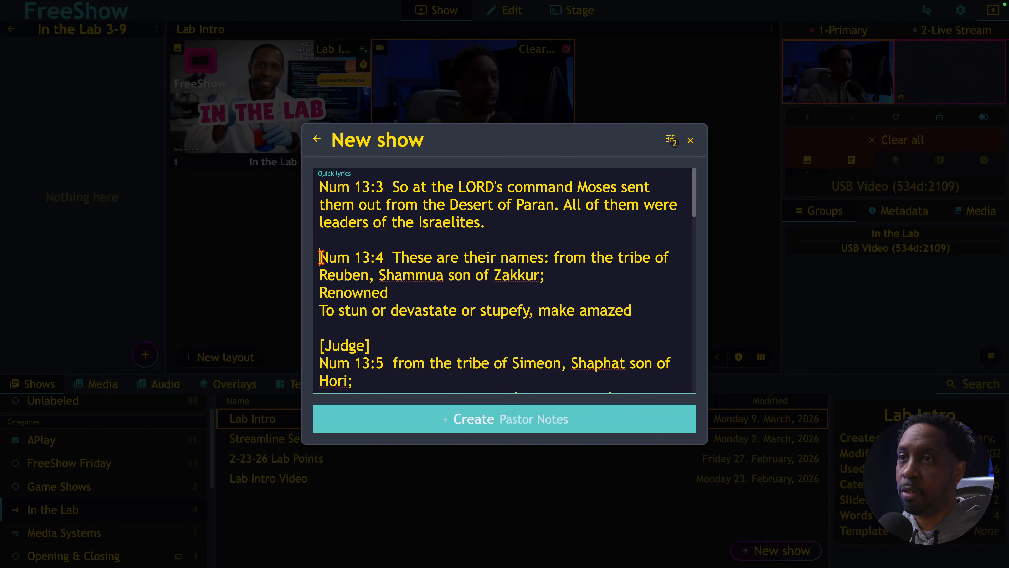
pyautogui.press('Return')
pyautogui.hotkey('ctrl', 'v')
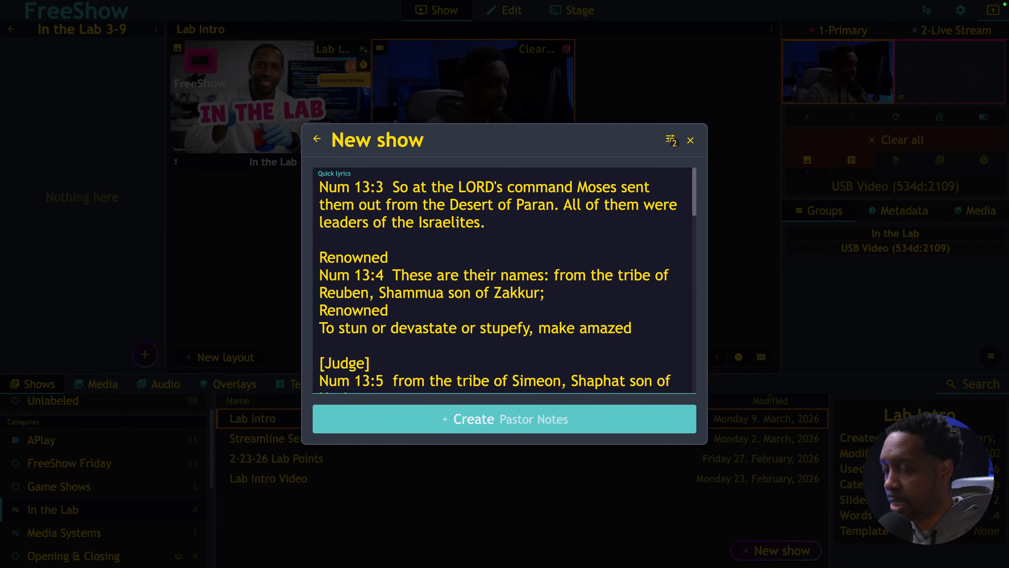
# Step: Enclose the "Renowned" line above Num 13:4 in square brackets and delete the original line below the verse
pyautogui.write(']')
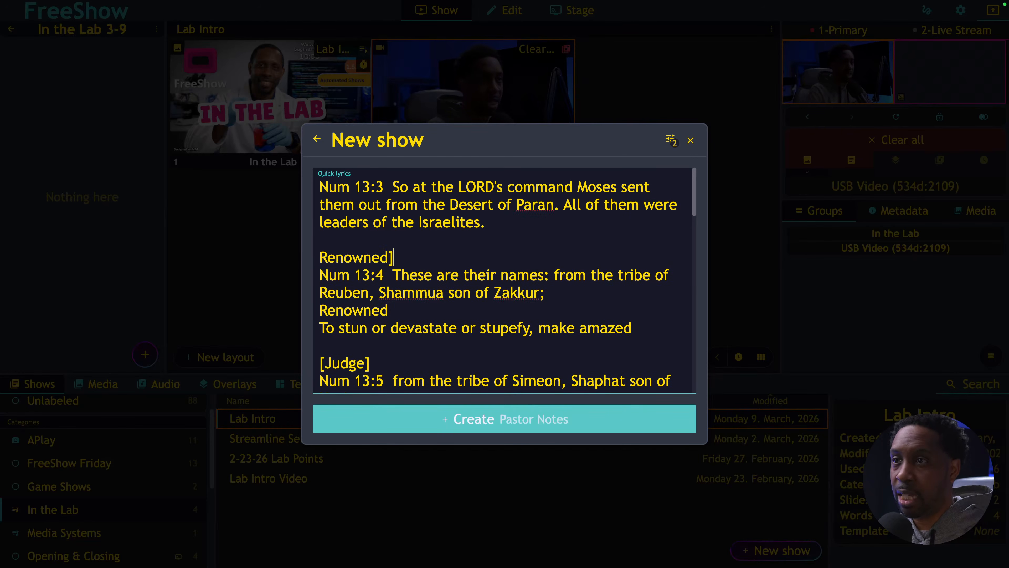
pyautogui.click(322, 254)
pyautogui.write('[')
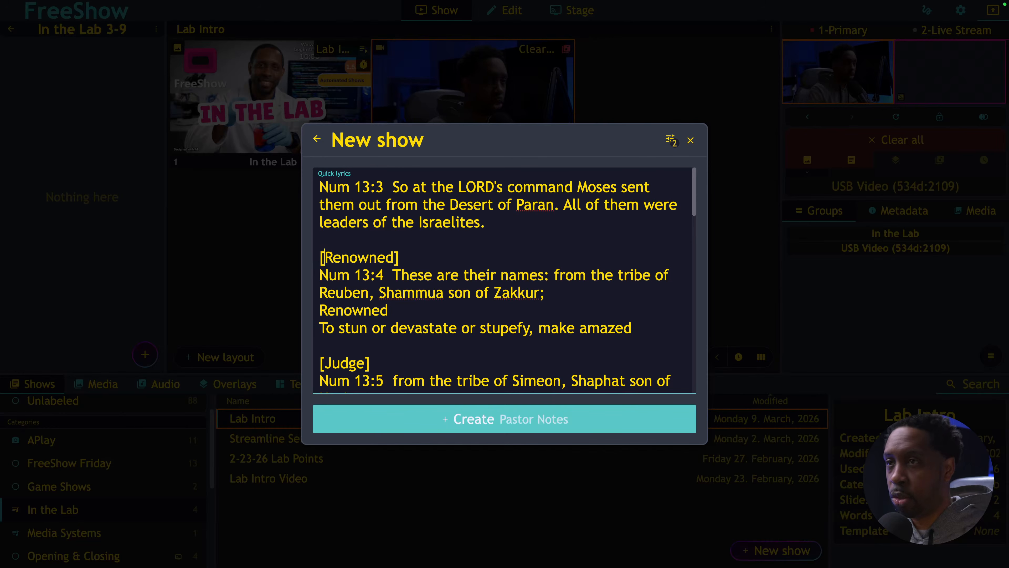
pyautogui.doubleClick(332, 310)
pyautogui.press('BackSpace')
pyautogui.press('BackSpace')
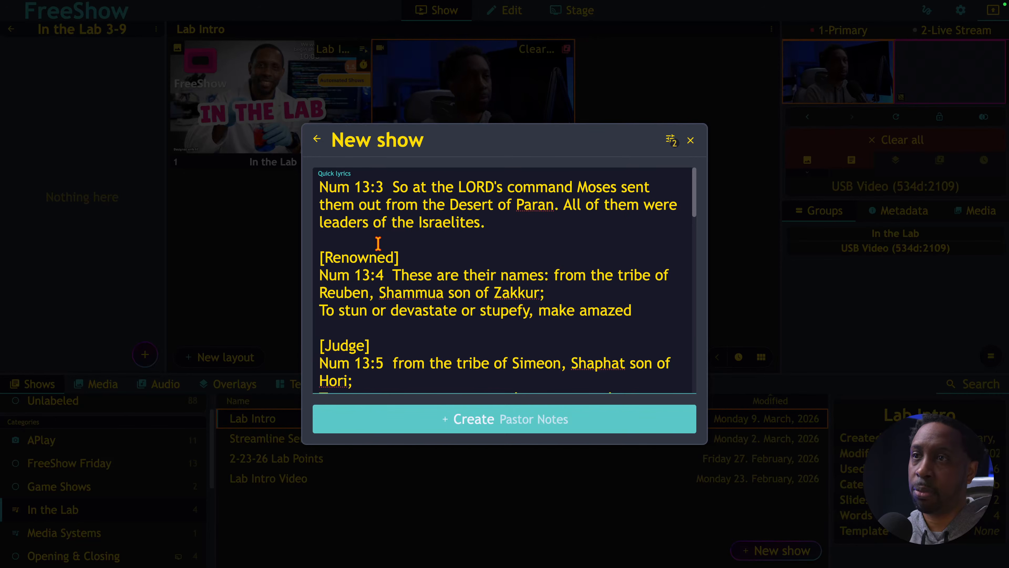
# Step: Add the group label "[Leaders]" on a new first line directly above the Num 13:3 verse
pyautogui.click(320, 187)
pyautogui.press('Return')
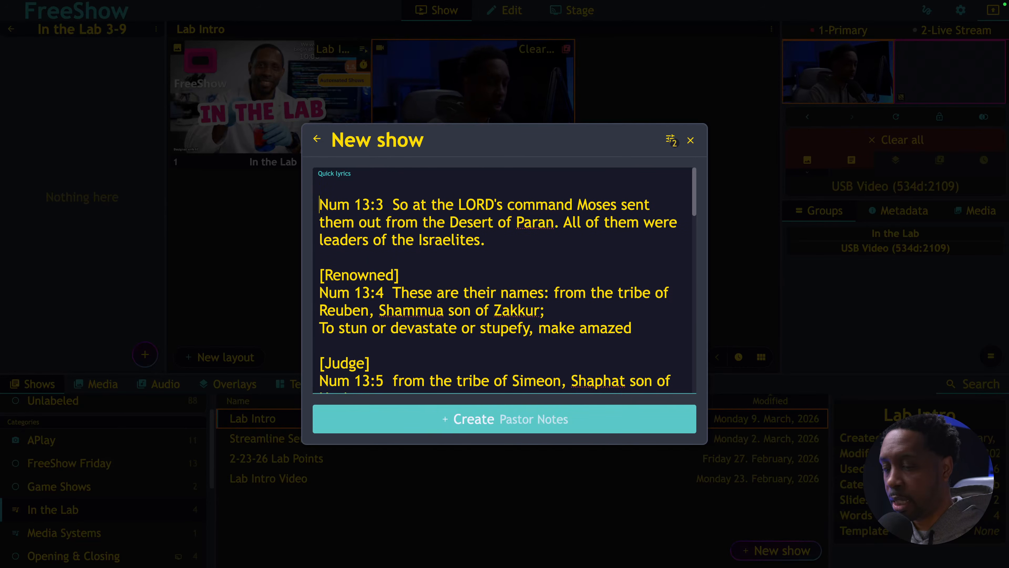
pyautogui.write('[')
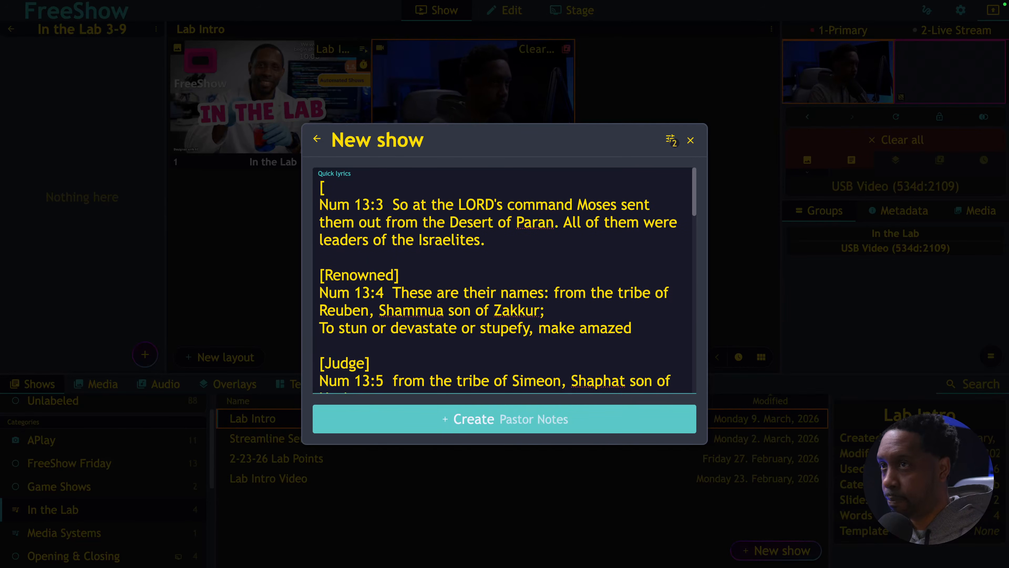
pyautogui.write('ILeaders')
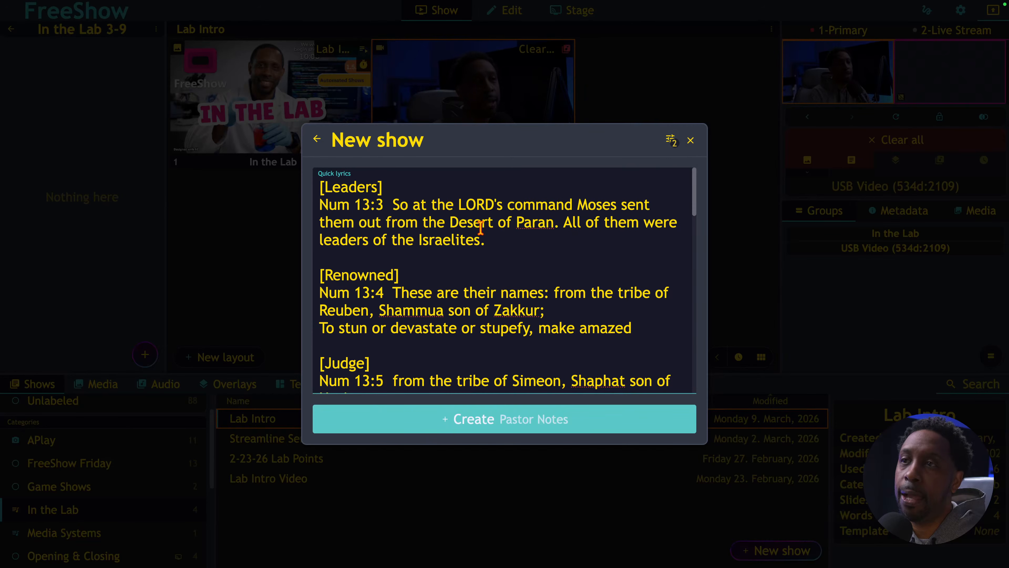
# Step: Show the text import options of the new show and set the maximum lines per slide to 3
pyautogui.scroll(-2, 364, 300)
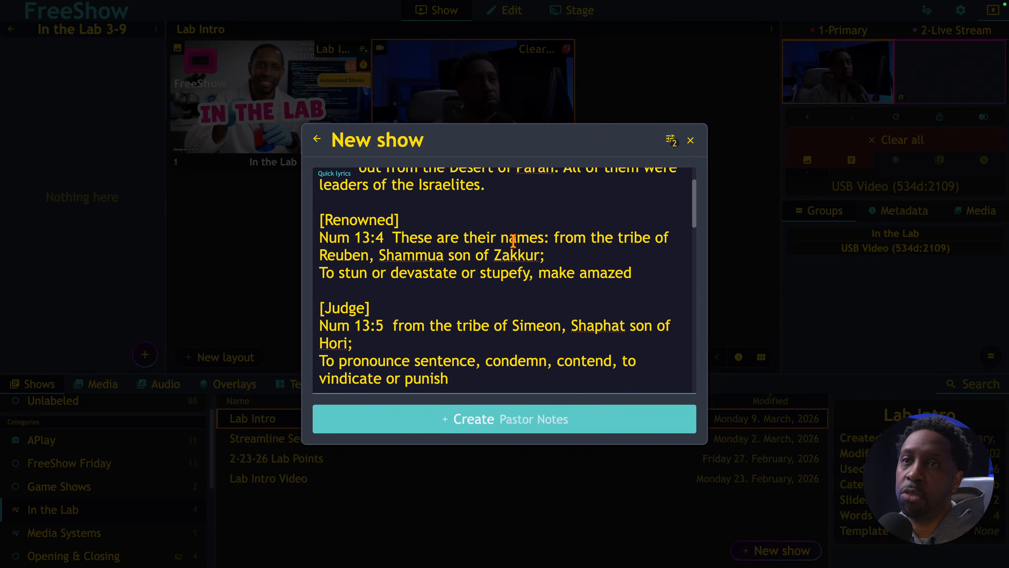
pyautogui.click(670, 141)
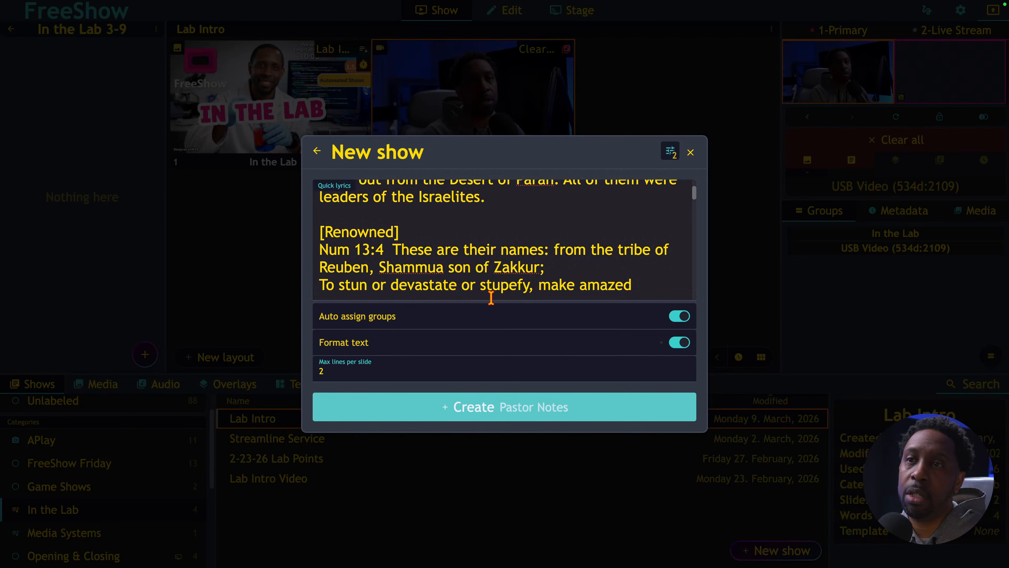
pyautogui.click(688, 363)
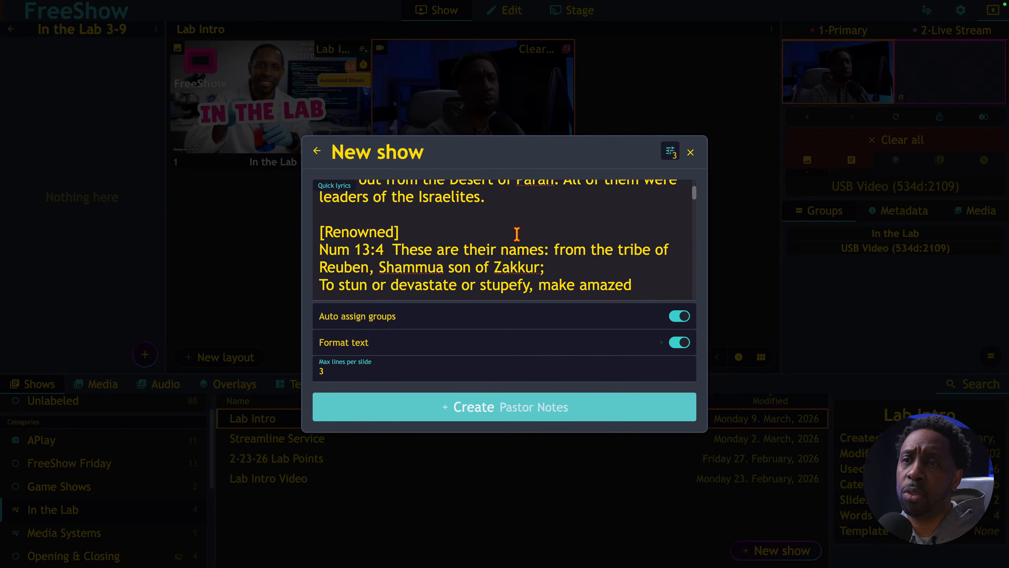
# Step: Review the pasted notes through Num 13:13, checking each verse section's bracketed group label and line count
pyautogui.scroll(2, 517, 235)
pyautogui.scroll(-4, 516, 234)
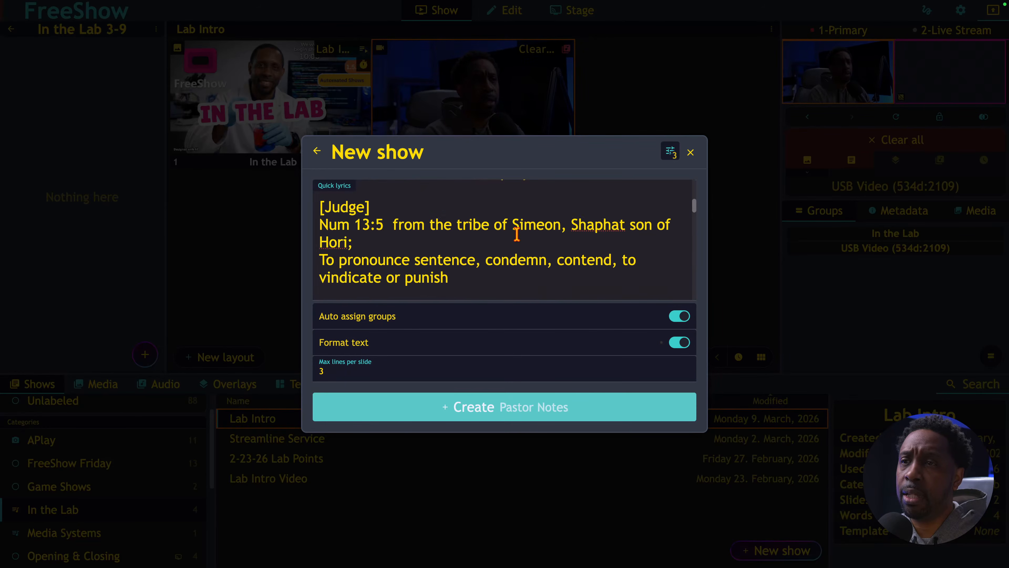
pyautogui.scroll(2, 408, 203)
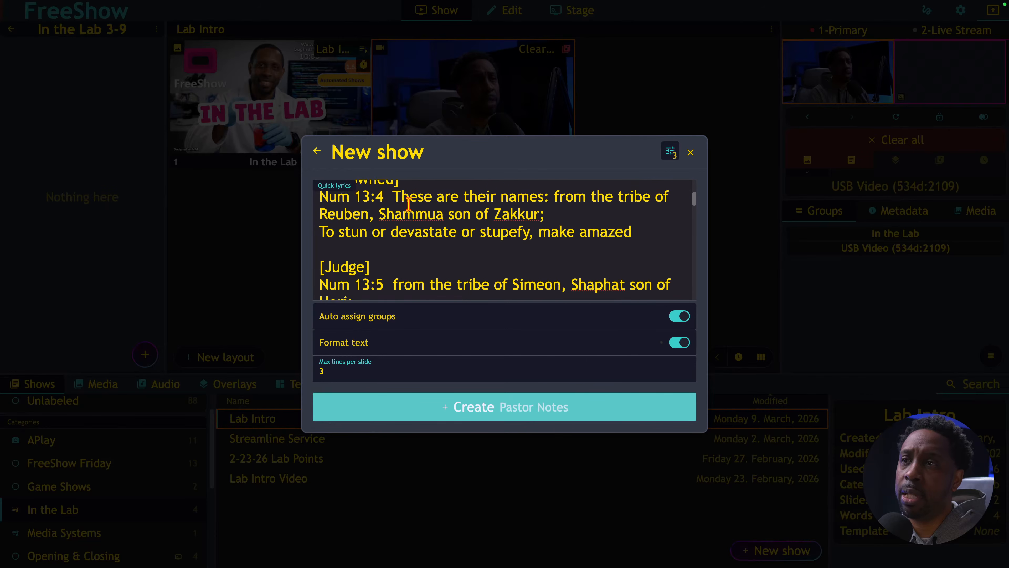
pyautogui.scroll(-5, 409, 203)
pyautogui.scroll(-5, 408, 204)
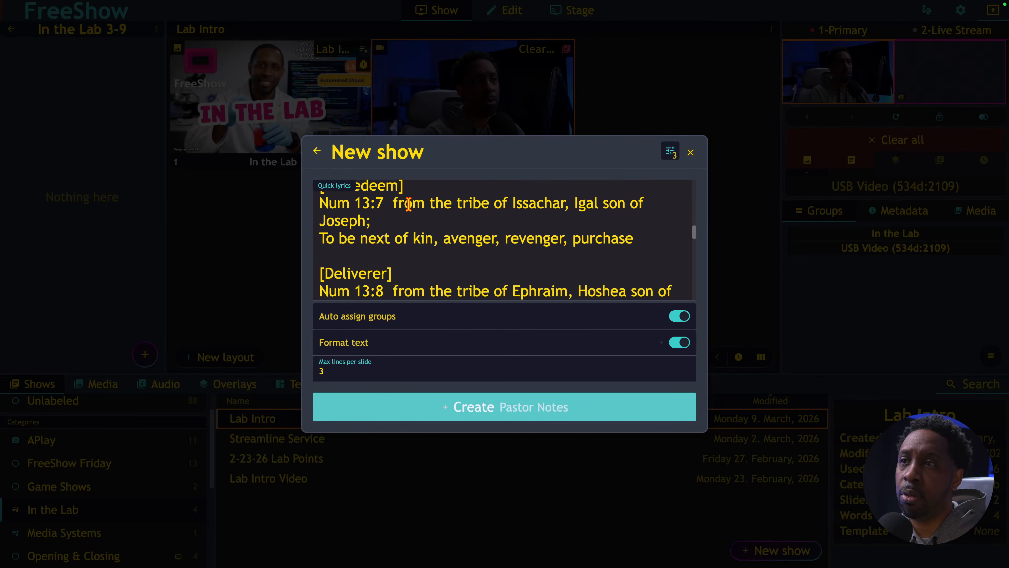
pyautogui.scroll(-3, 408, 203)
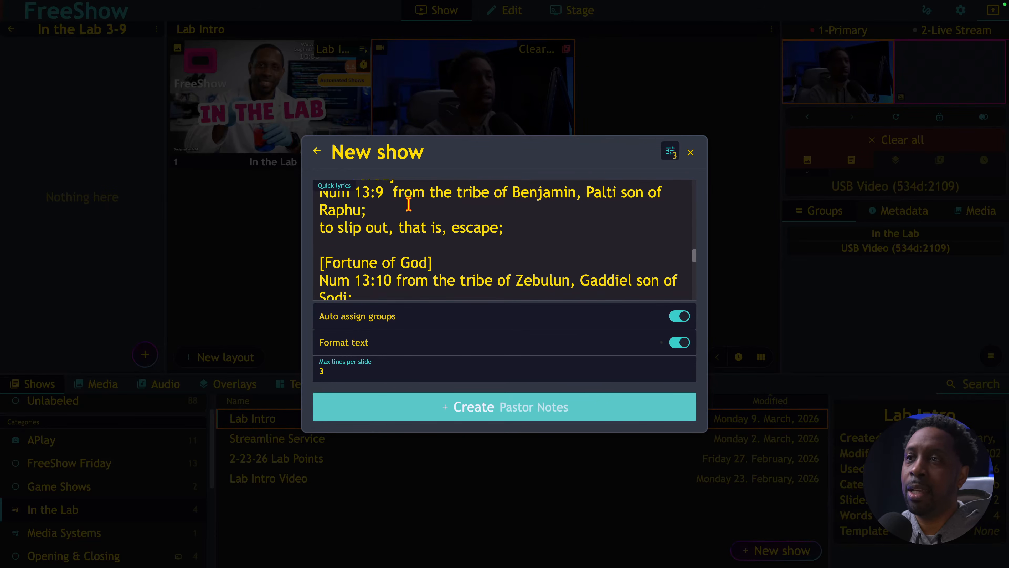
pyautogui.scroll(1, 409, 203)
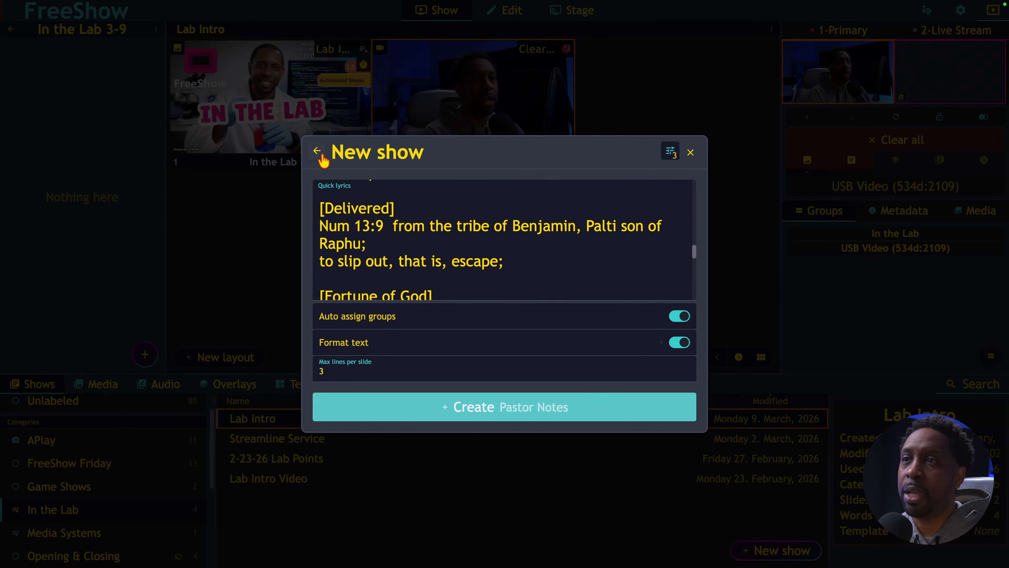
pyautogui.scroll(-3, 392, 249)
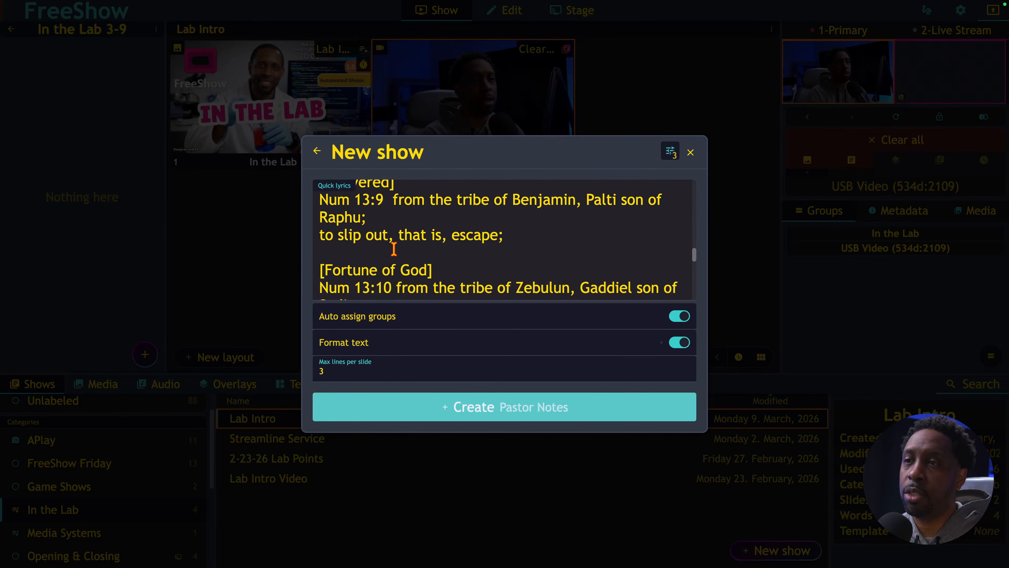
pyautogui.scroll(-5, 394, 248)
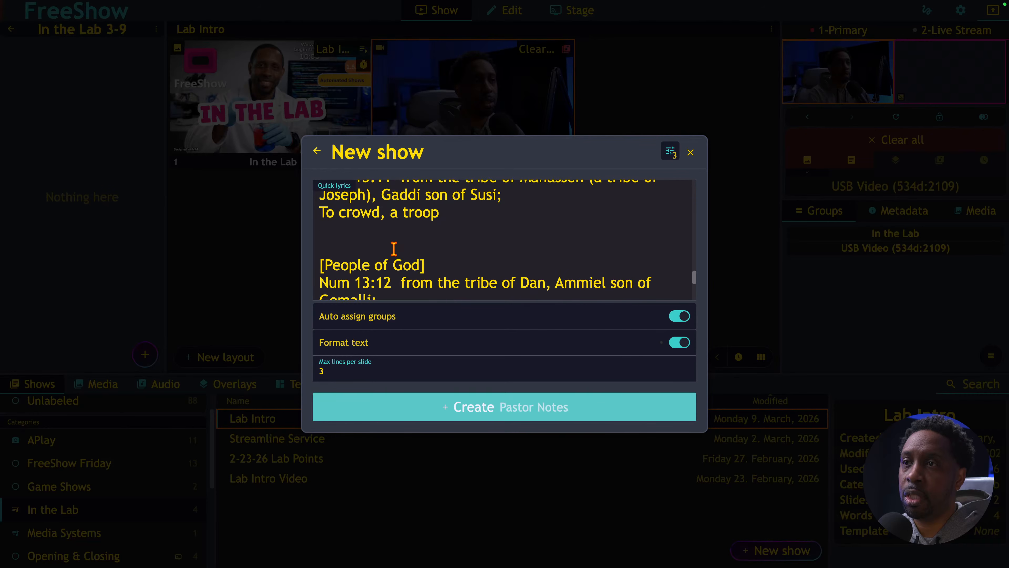
pyautogui.scroll(3, 393, 248)
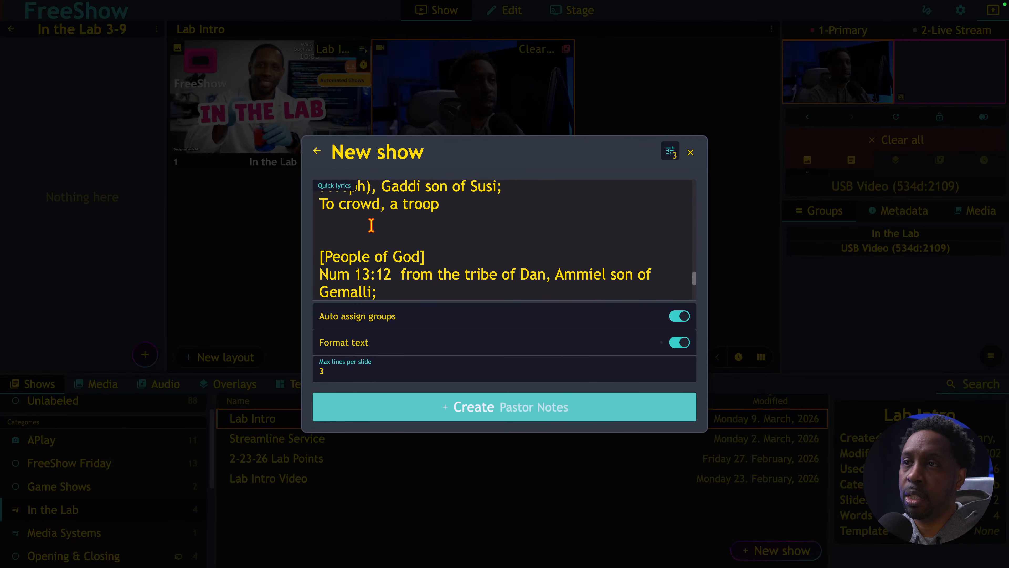
pyautogui.scroll(-4, 398, 255)
pyautogui.scroll(-2, 397, 257)
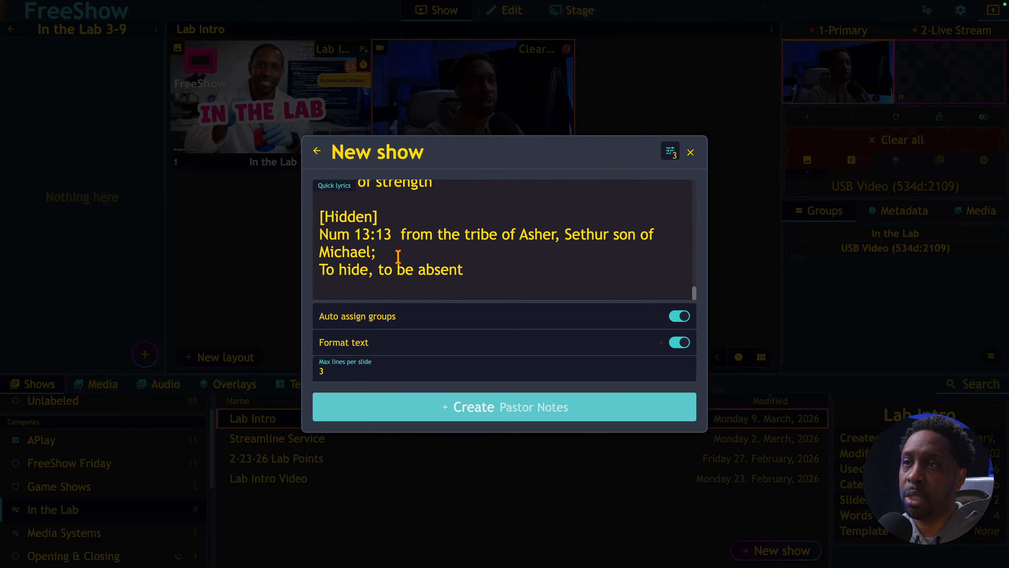
# Step: Create the "Pastor Notes" show from the labelled notes and check its generated slides down to the Hidden group
pyautogui.click(528, 416)
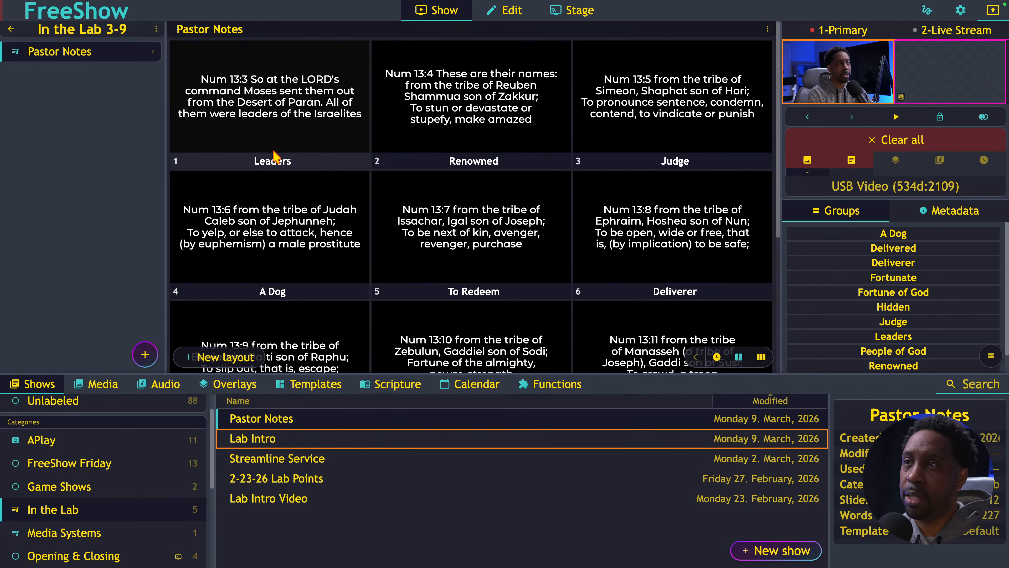
pyautogui.scroll(-5, 662, 160)
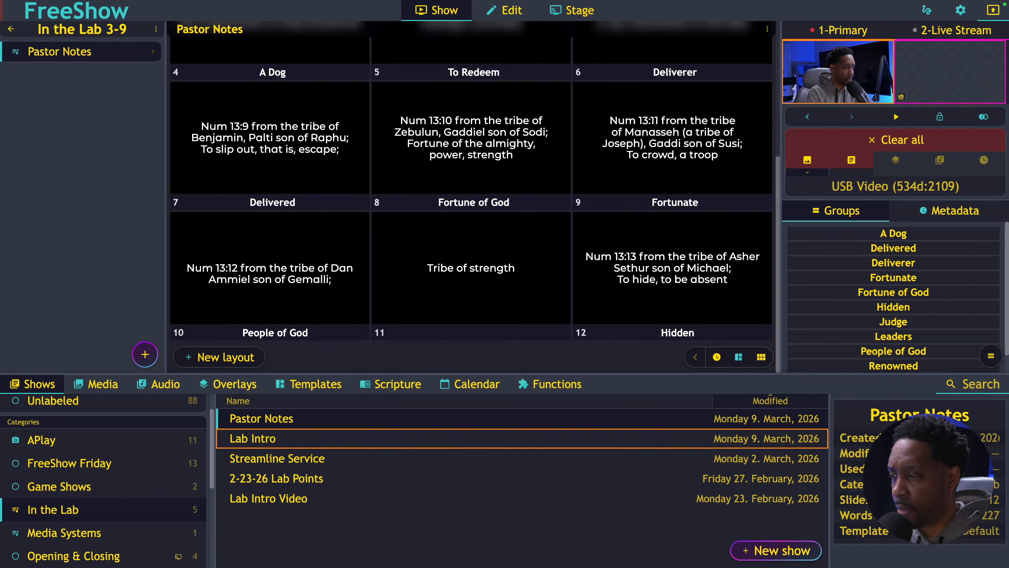
# Step: Try to merge the "Tribe of strength" slide with the People of God slide before it
pyautogui.click(339, 295)
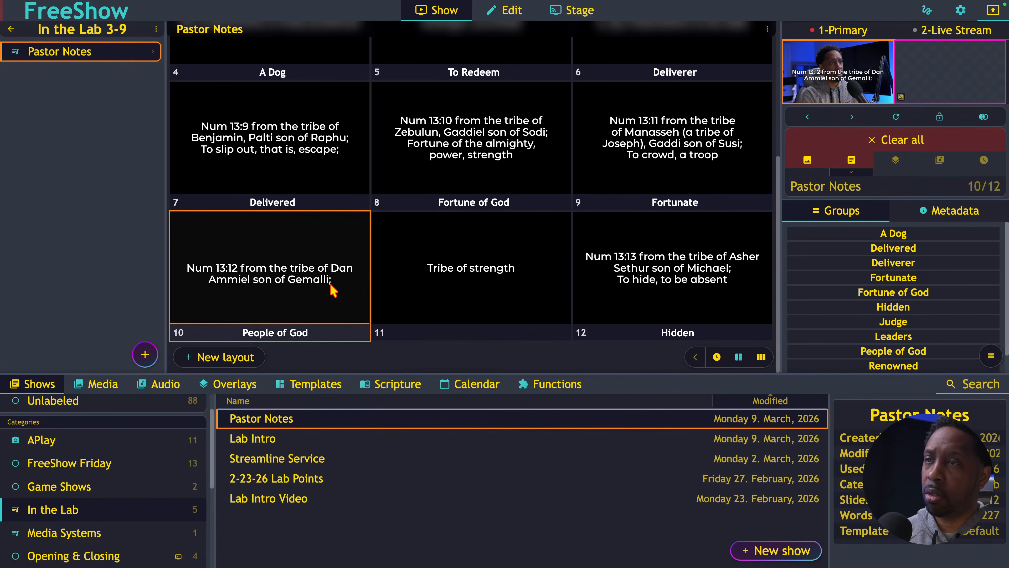
pyautogui.click(434, 288)
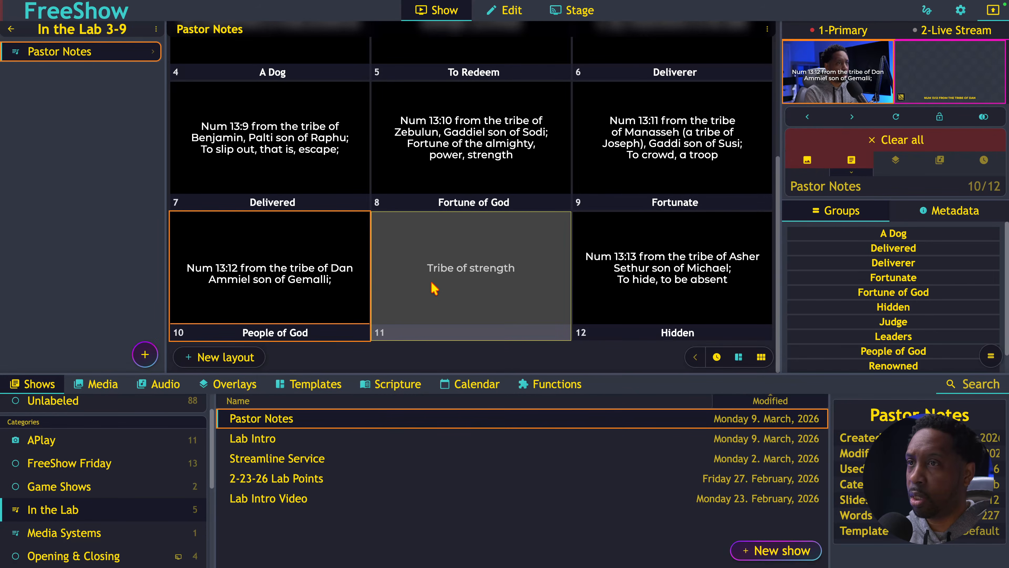
pyautogui.rightClick(434, 288)
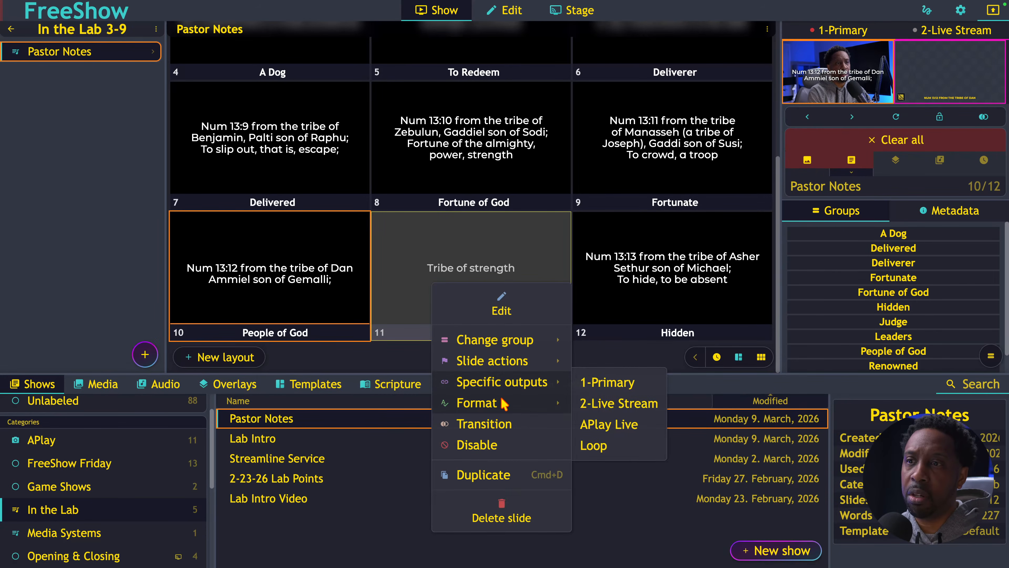
pyautogui.moveTo(507, 406)
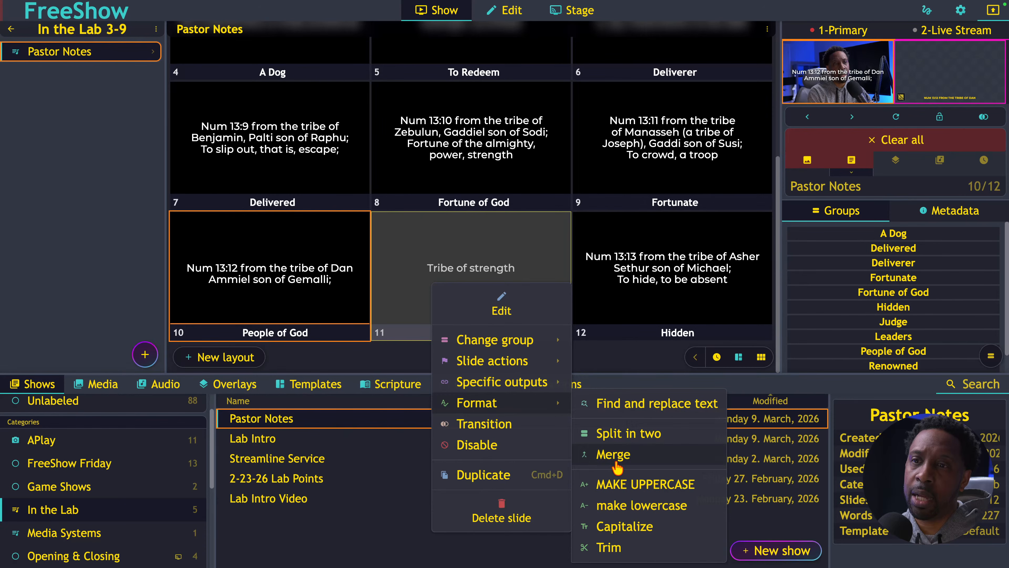
pyautogui.click(617, 468)
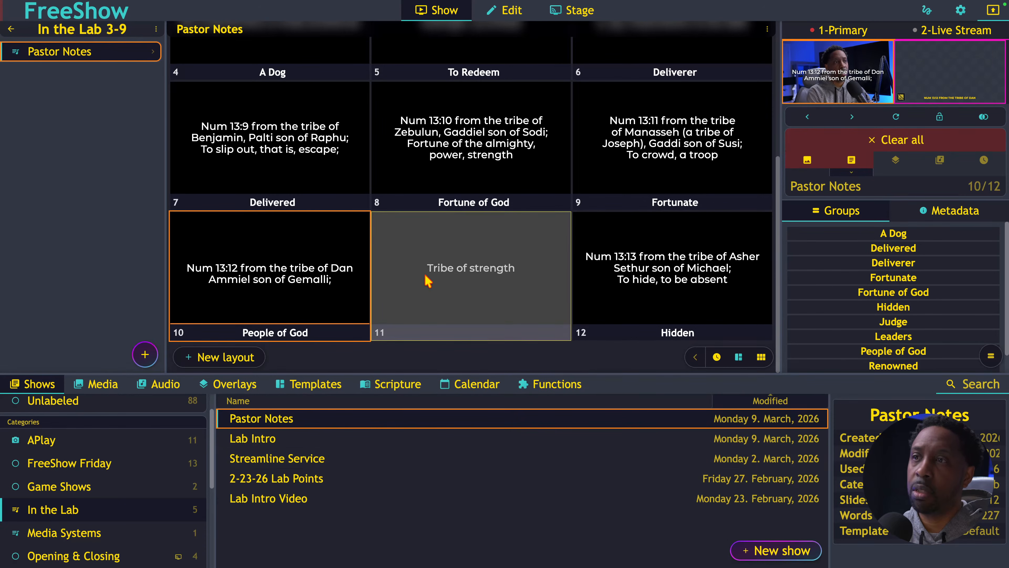
pyautogui.keyDown('super'); pyautogui.click(330, 278); pyautogui.keyUp('super')
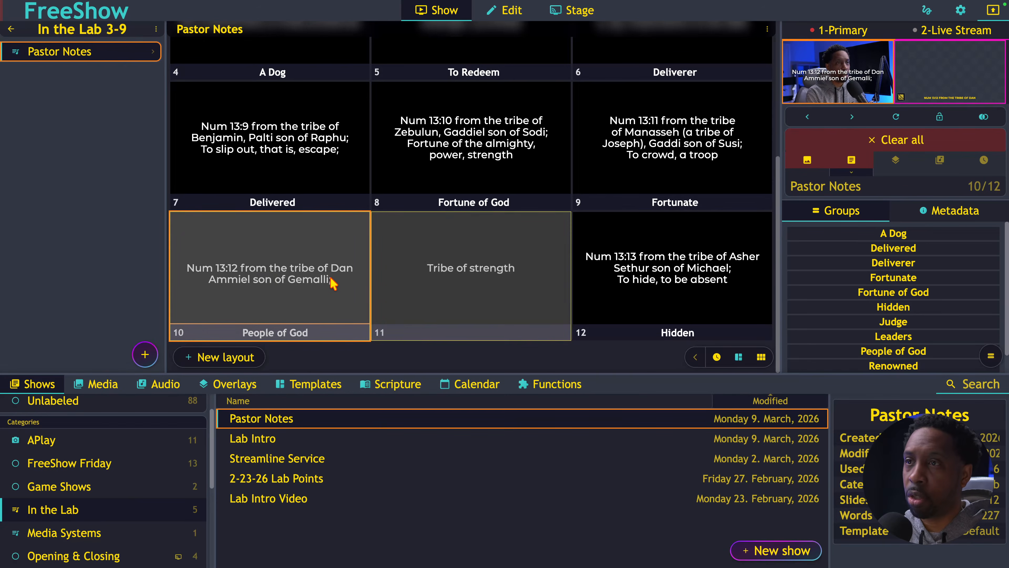
pyautogui.rightClick(413, 284)
pyautogui.moveTo(477, 400)
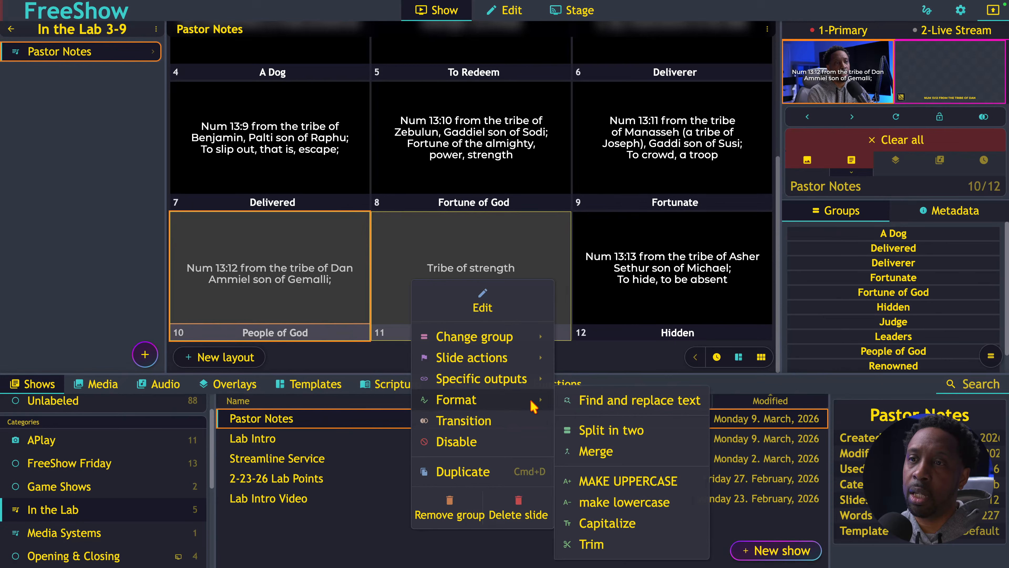
pyautogui.click(596, 452)
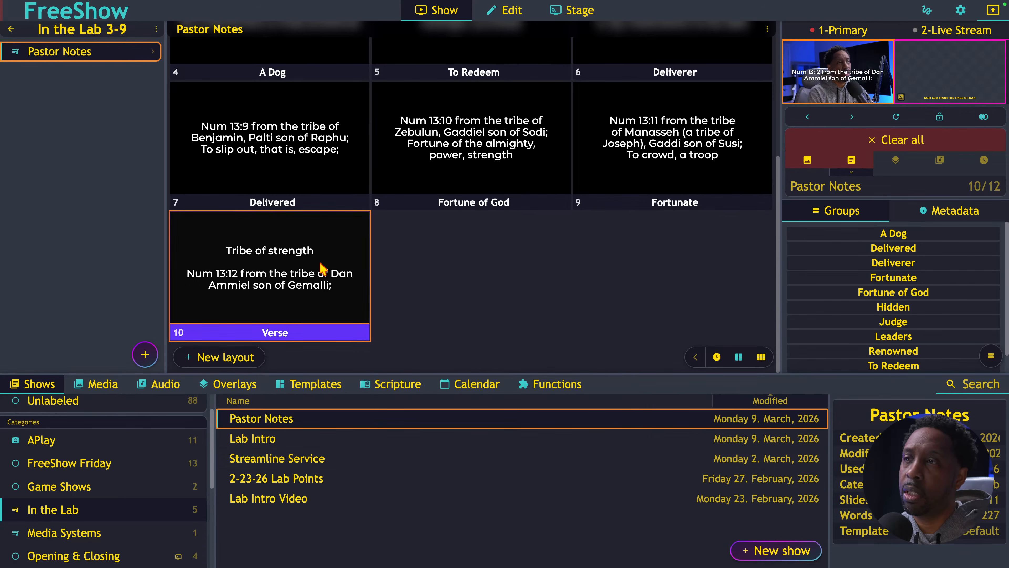
pyautogui.hotkey('ctrl', 'z')
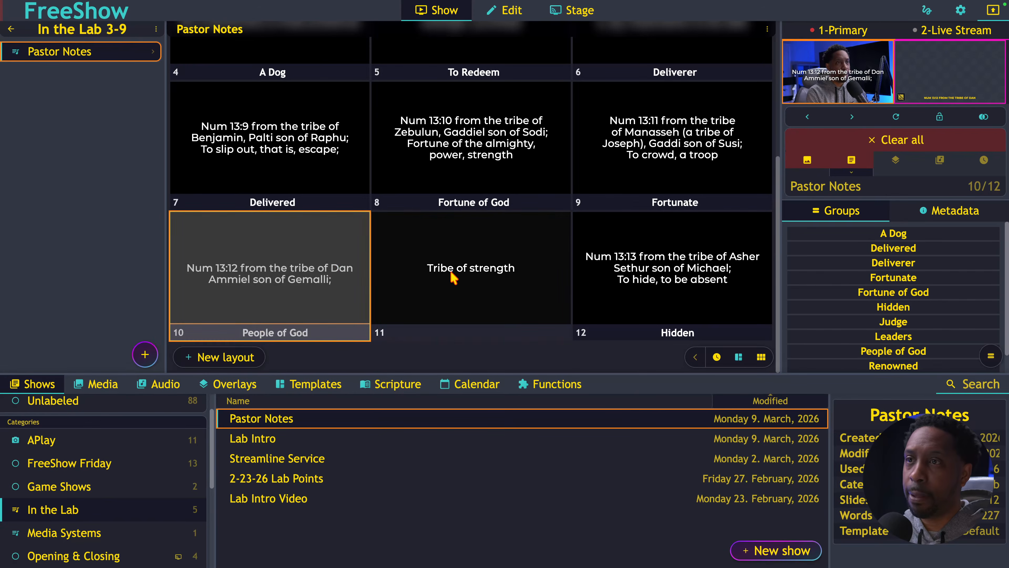
# Step: Merge the People of God slide and the "Tribe of strength" slide into one, with the Num 13:12 slide first in the selection
pyautogui.keyDown('shift'); pyautogui.click(453, 277); pyautogui.keyUp('shift')
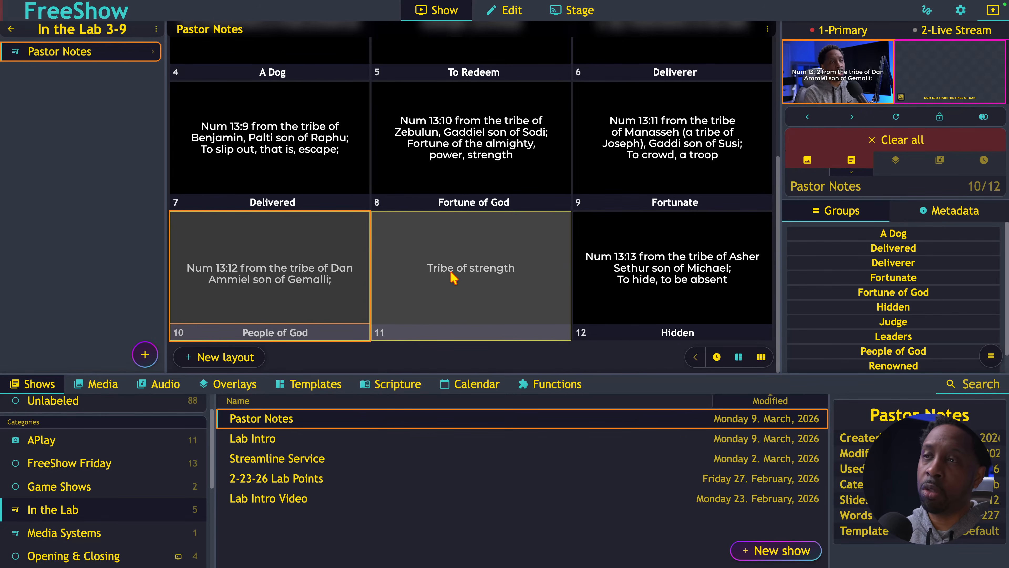
pyautogui.rightClick(462, 285)
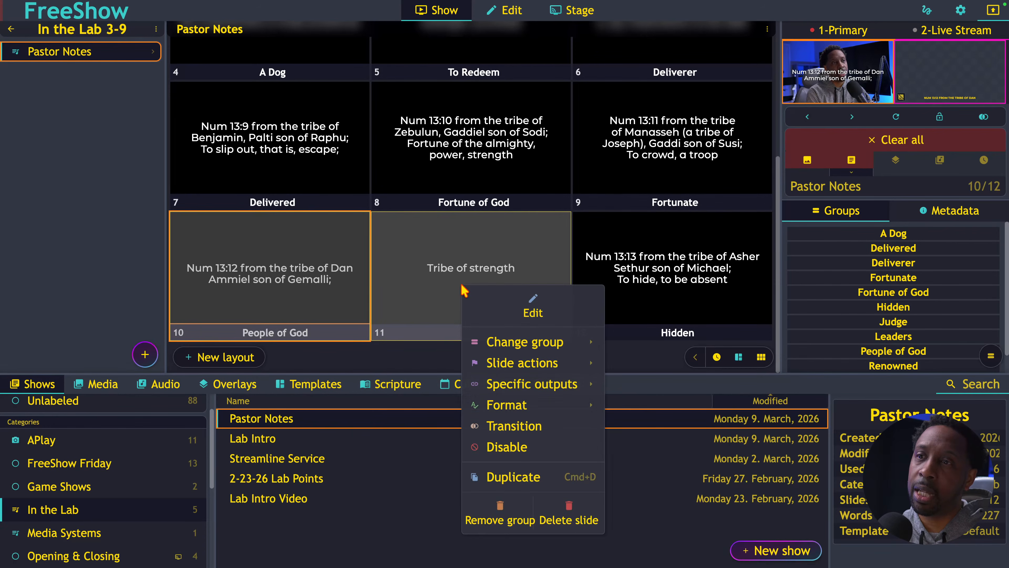
pyautogui.moveTo(493, 405)
pyautogui.click(634, 461)
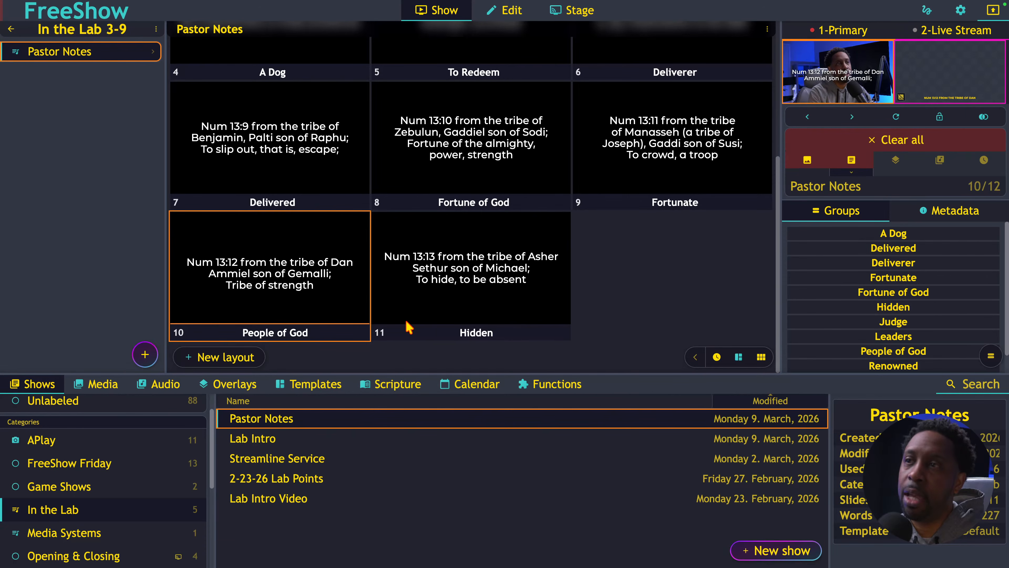
# Step: Browse the Presentations templates for a layout that suits the notes slides
pyautogui.scroll(5, 410, 328)
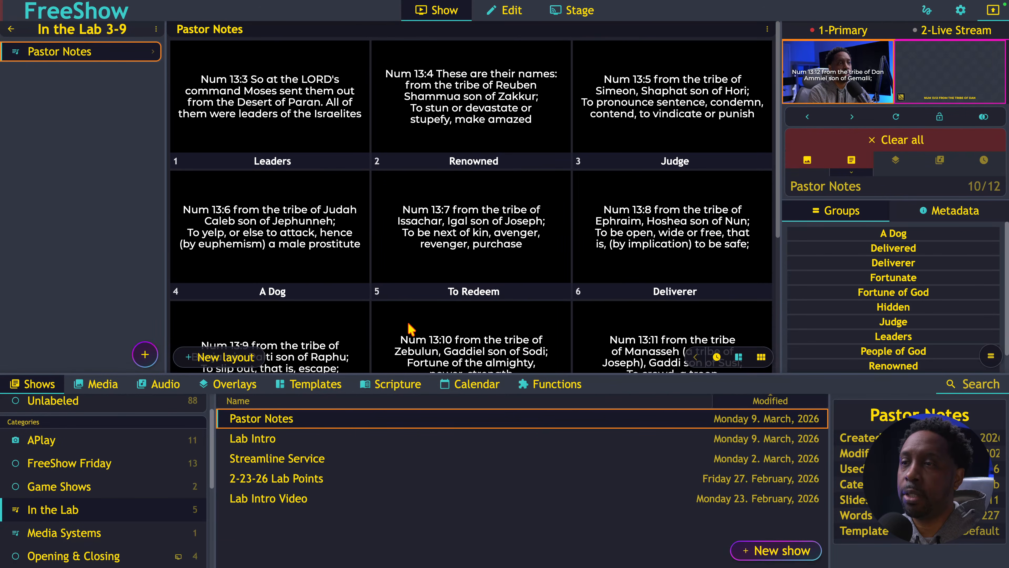
pyautogui.click(323, 386)
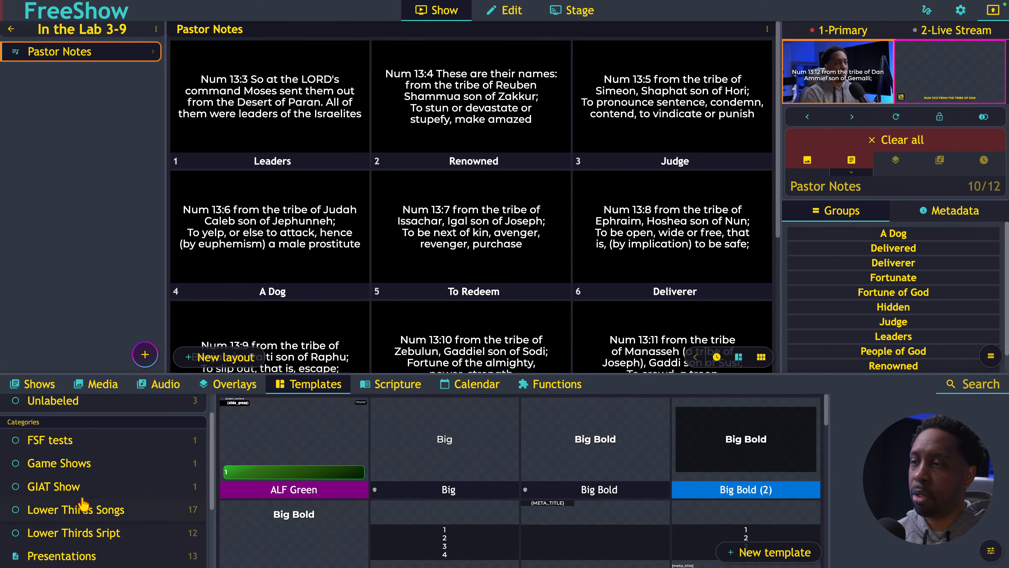
pyautogui.scroll(-3, 84, 505)
pyautogui.click(88, 454)
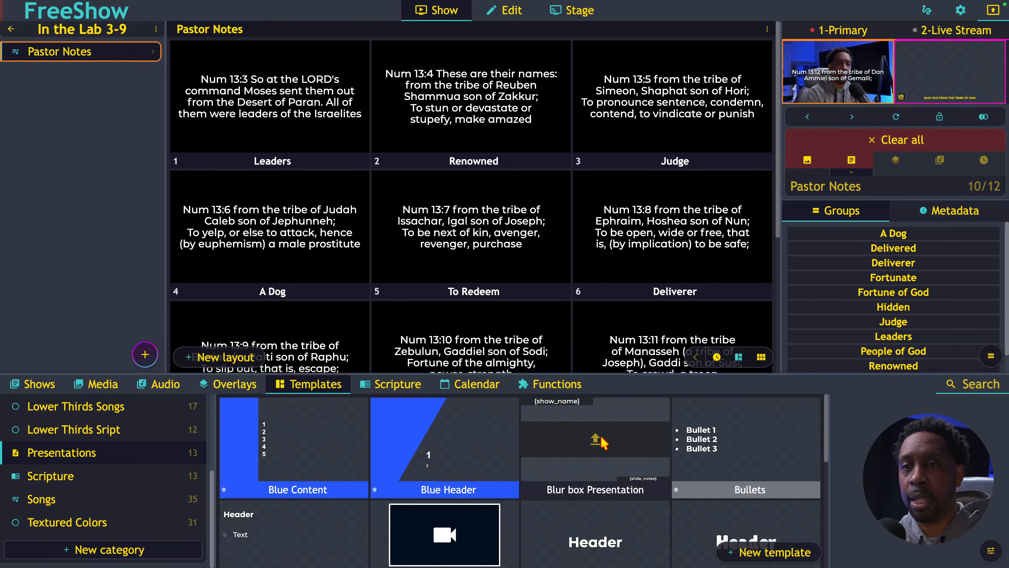
pyautogui.scroll(-3, 608, 445)
pyautogui.scroll(-3, 608, 445)
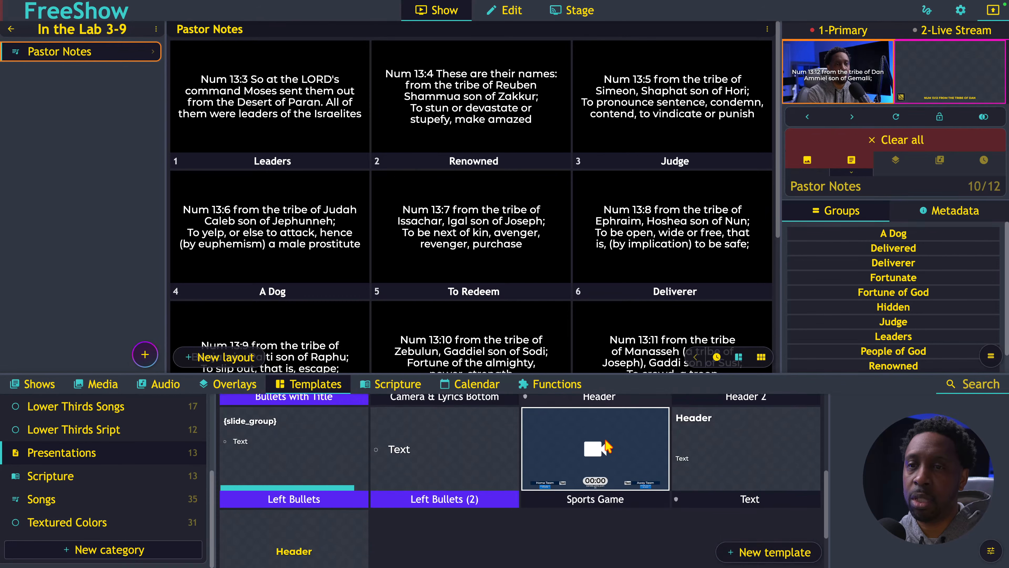
pyautogui.scroll(2, 608, 445)
pyautogui.scroll(2, 608, 445)
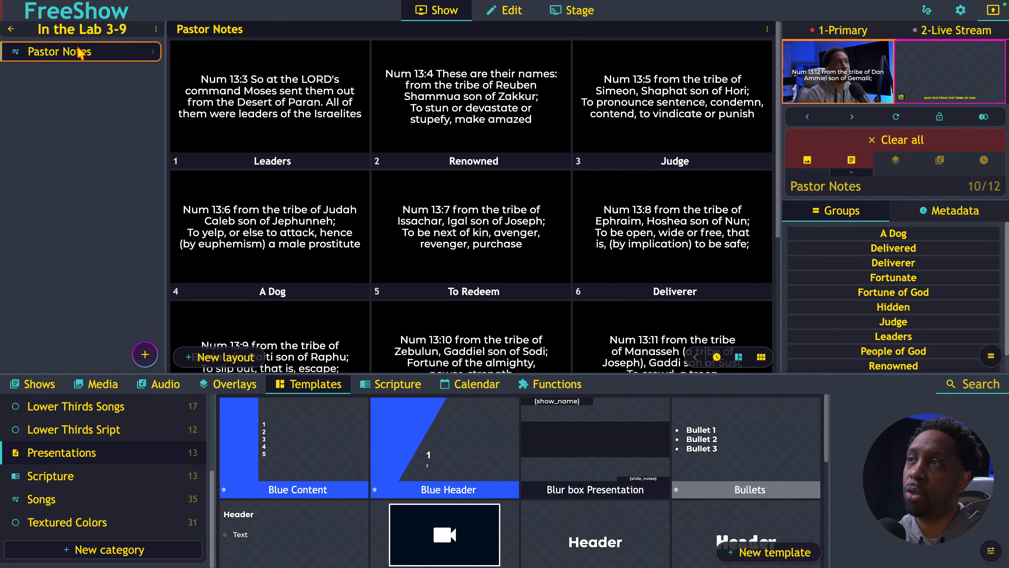
# Step: Rename the "Pastor Notes" show as "12 Spies"
pyautogui.click(35, 383)
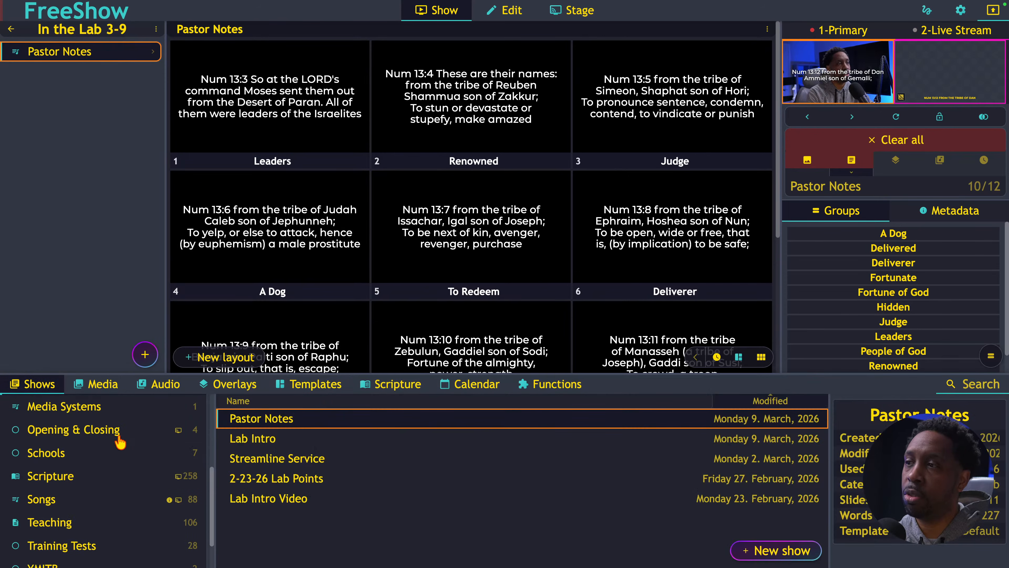
pyautogui.rightClick(265, 428)
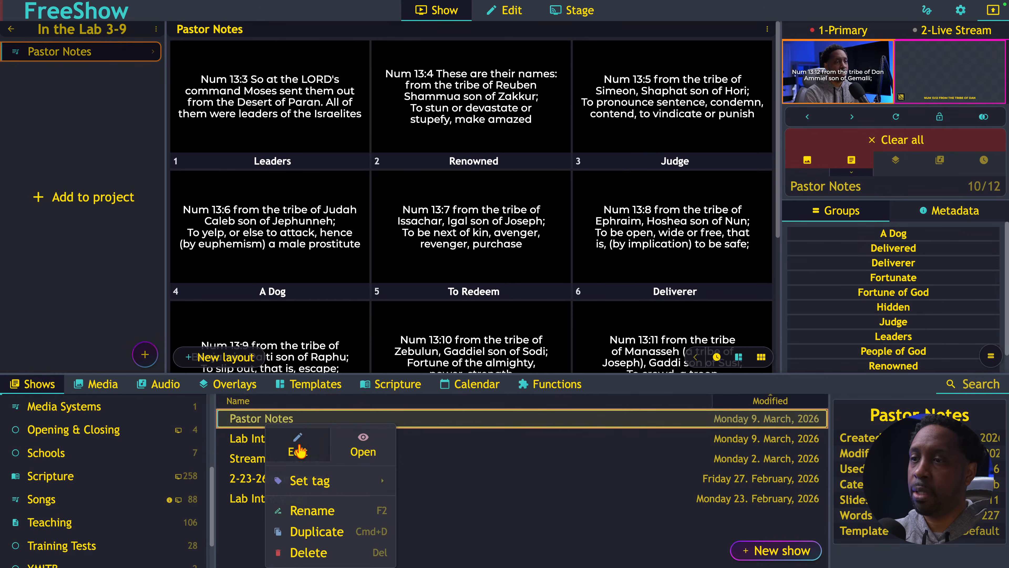
pyautogui.click(307, 511)
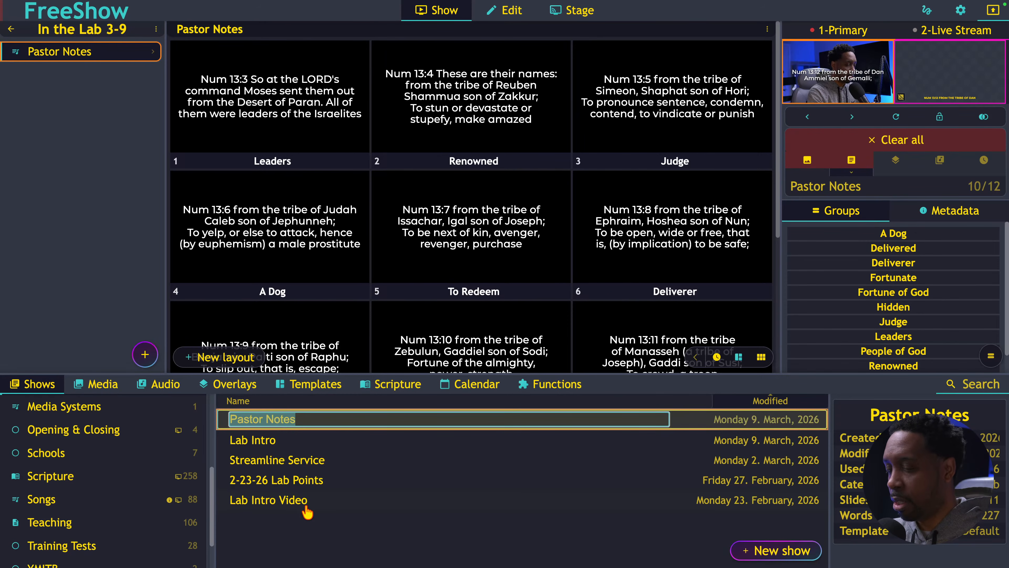
pyautogui.write('12')
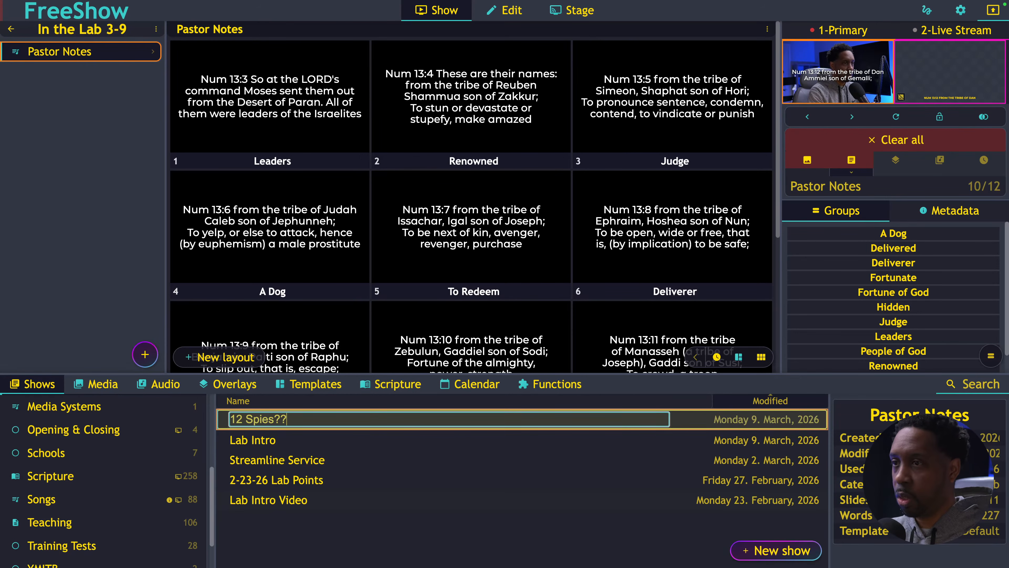
pyautogui.press('Return')
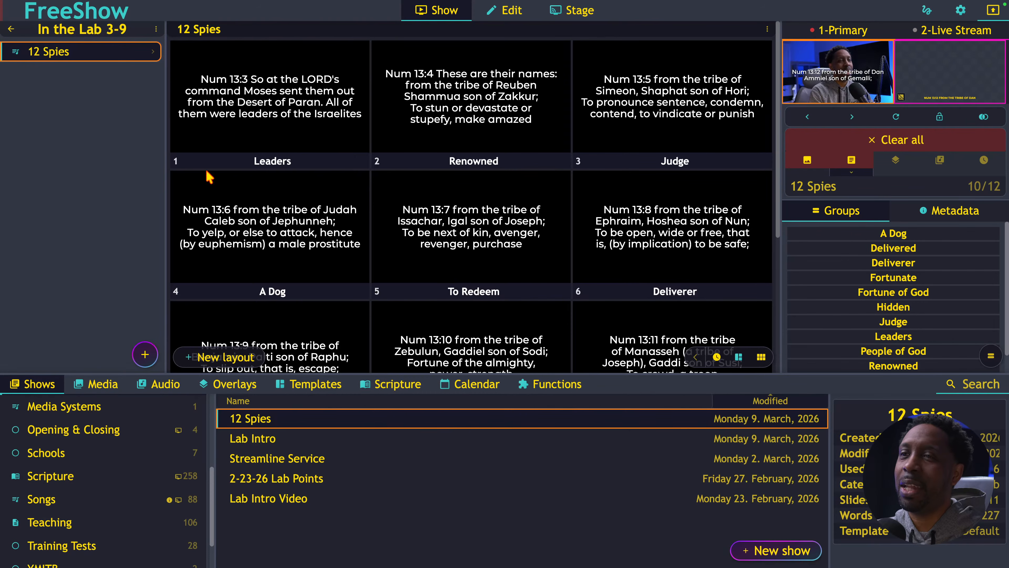
# Step: Duplicate the "Blur box Presentation" template and name the copy "Blur box Presentation Group"
pyautogui.click(309, 384)
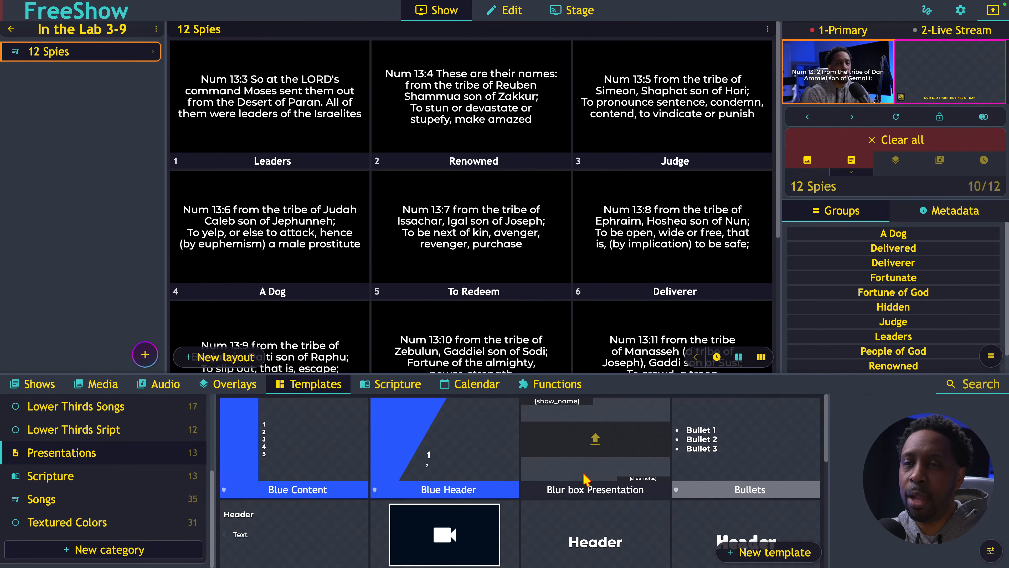
pyautogui.rightClick(581, 453)
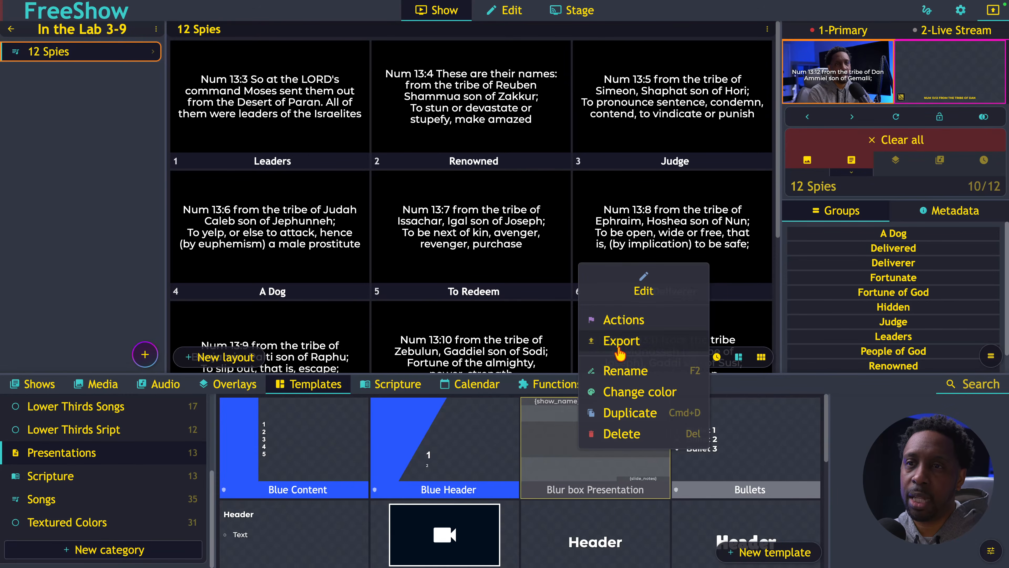
pyautogui.click(629, 414)
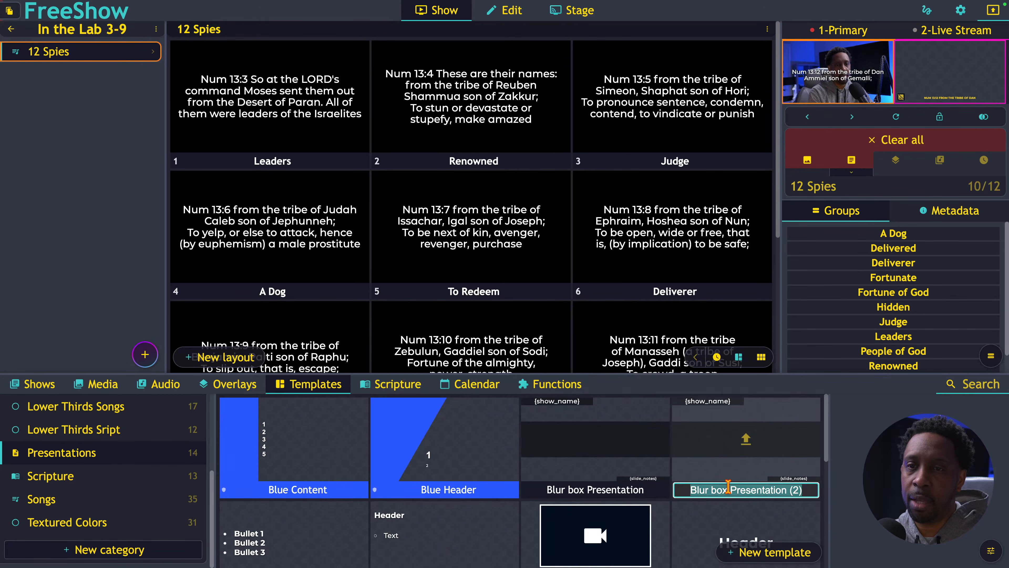
pyautogui.press('Right')
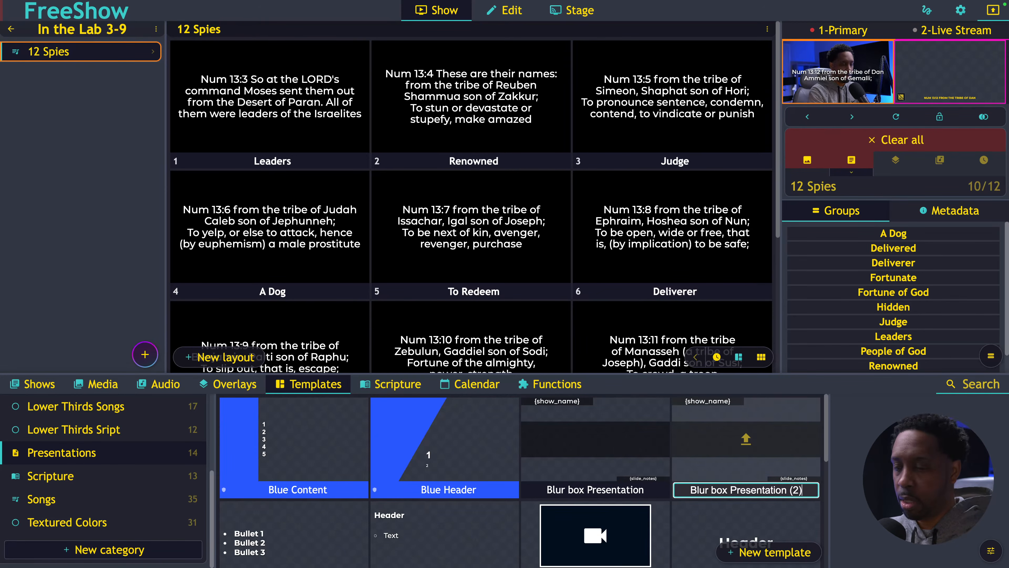
pyautogui.press('BackSpace')
pyautogui.press('BackSpace')
pyautogui.press('BackSpace')
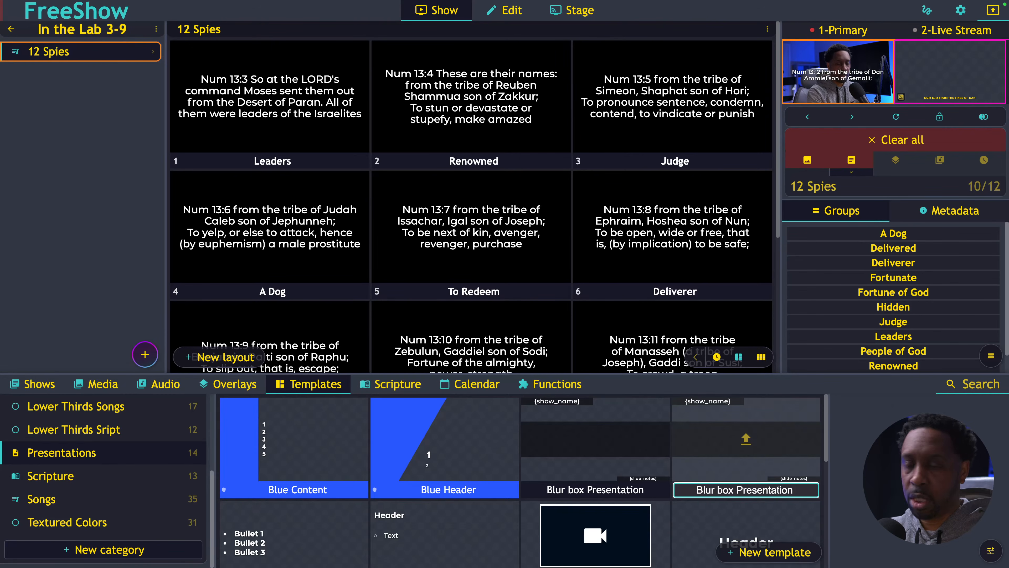
pyautogui.write('Group')
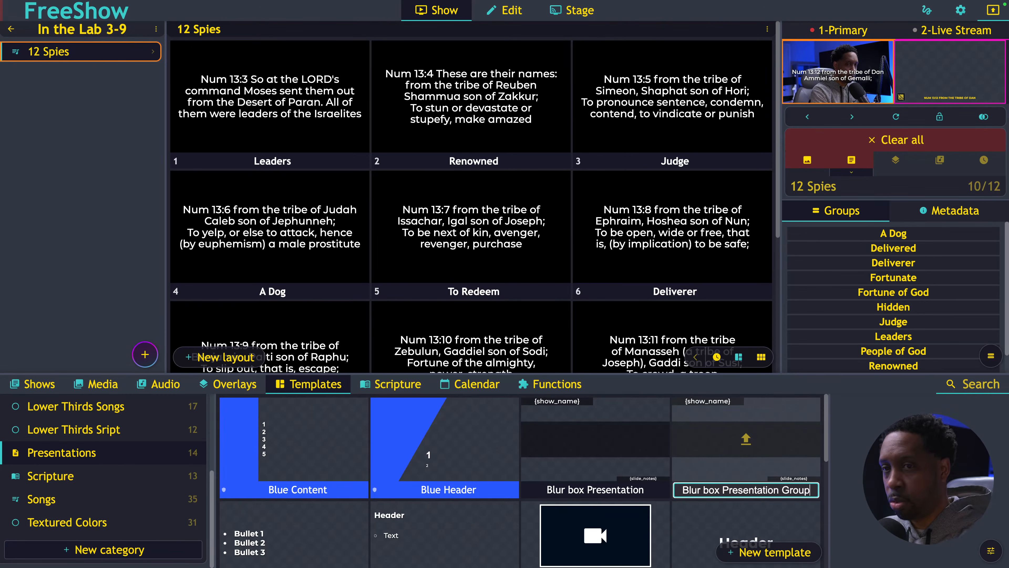
pyautogui.press('Return')
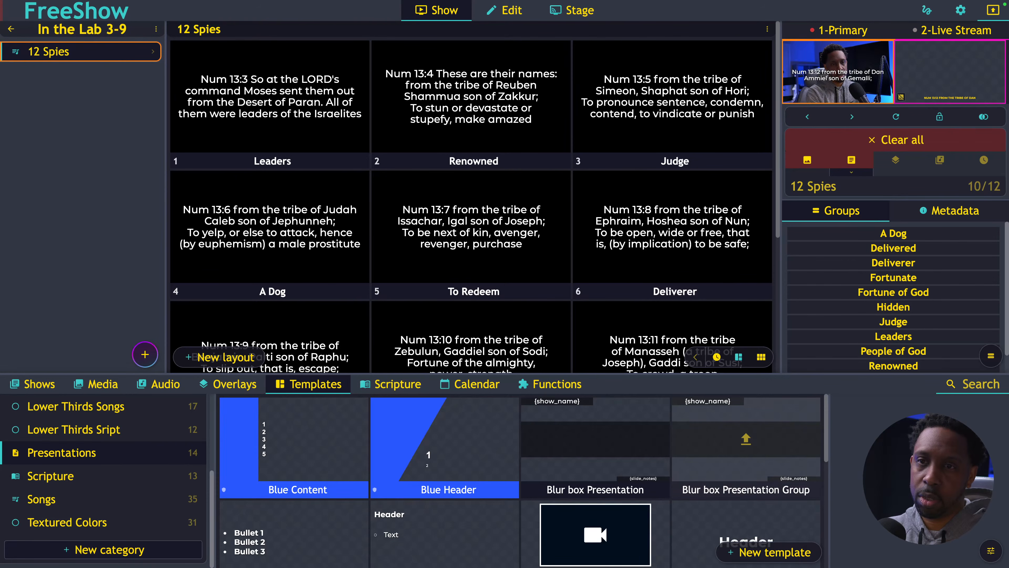
# Step: Open the "Blur box Presentation Group" template for editing and delete the {show_name} placeholder from its upper text box
pyautogui.rightClick(761, 447)
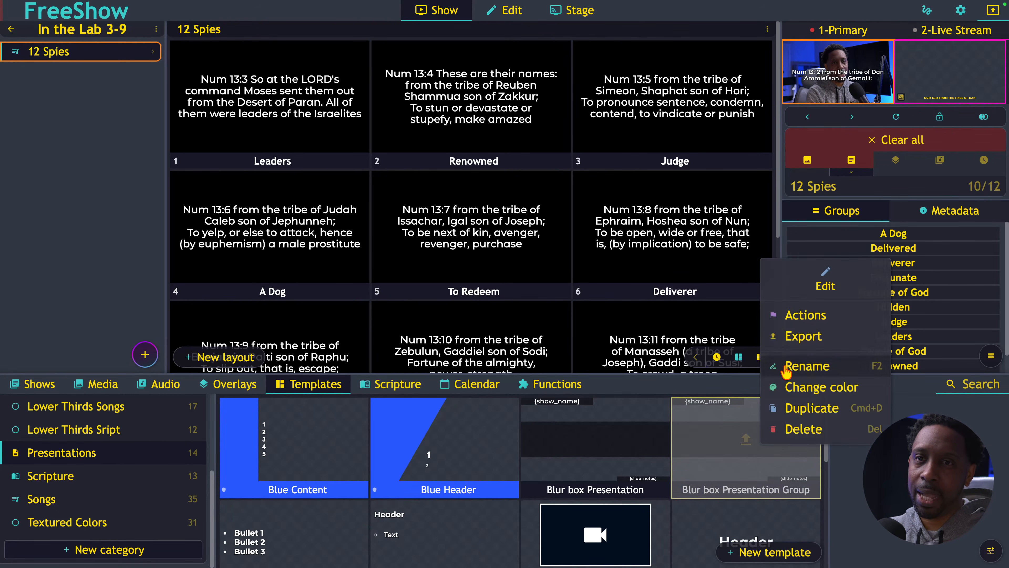
pyautogui.click(812, 295)
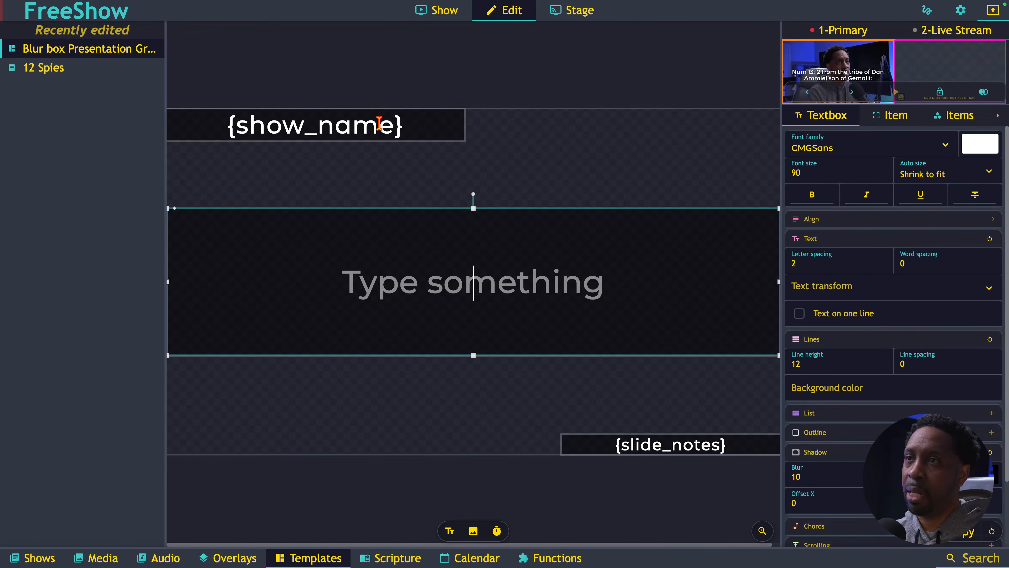
pyautogui.click(396, 125)
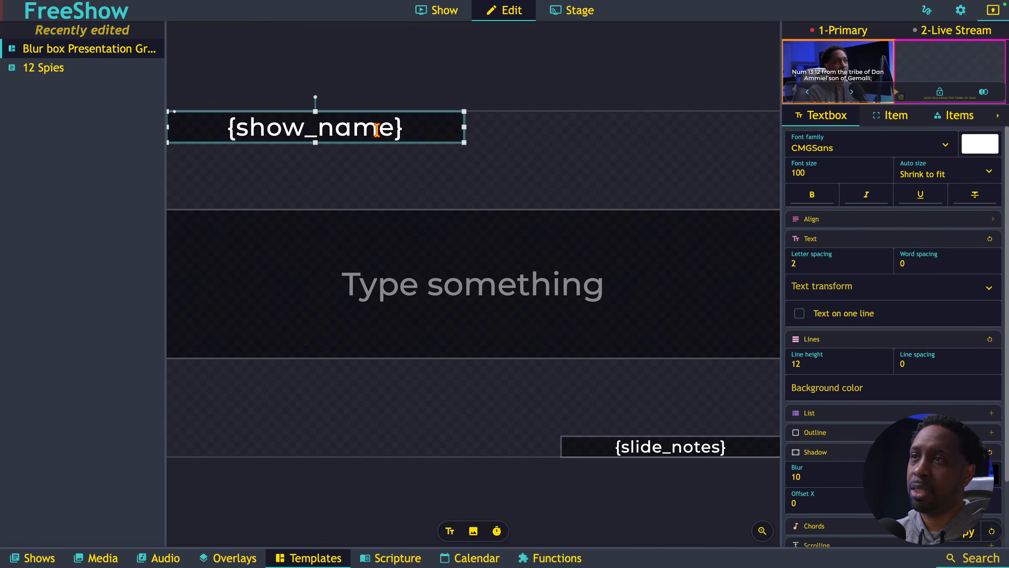
pyautogui.moveTo(403, 128); pyautogui.dragTo(227, 128)
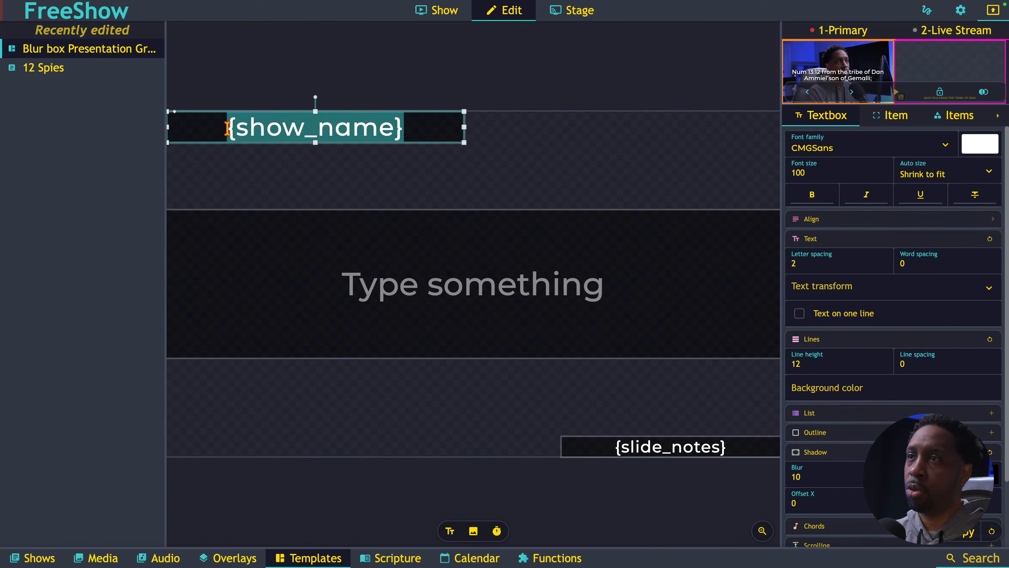
pyautogui.press('BackSpace')
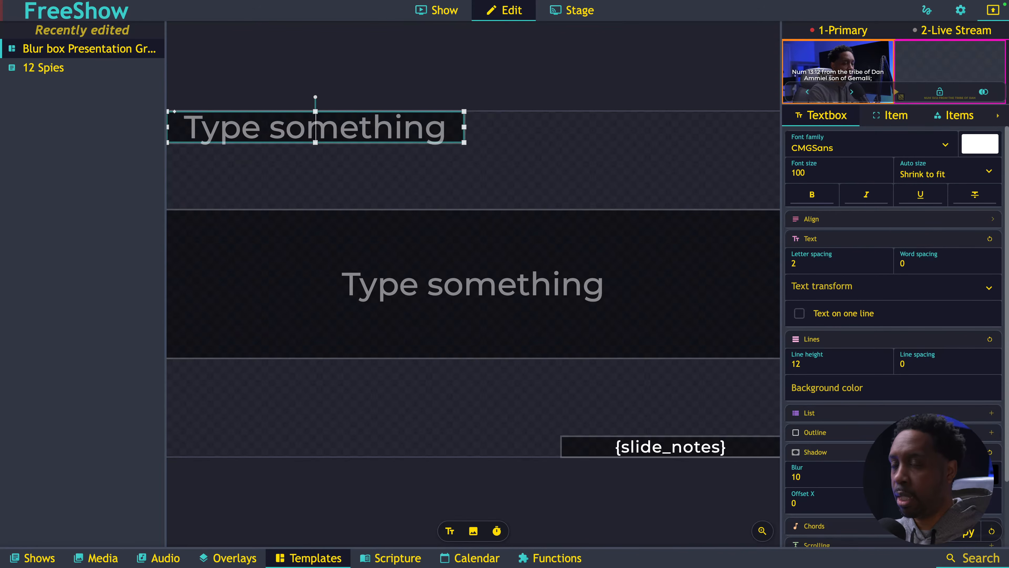
# Step: Insert the {slide_group} dynamic value into the template's upper text box and check the primary output at full size
pyautogui.rightClick(214, 127)
pyautogui.moveTo(271, 185)
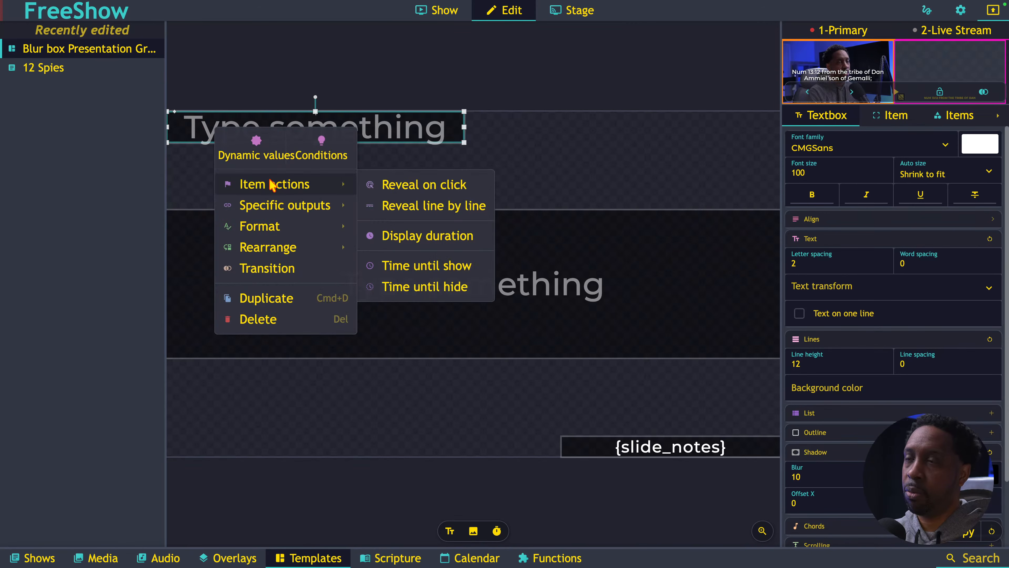
pyautogui.click(251, 151)
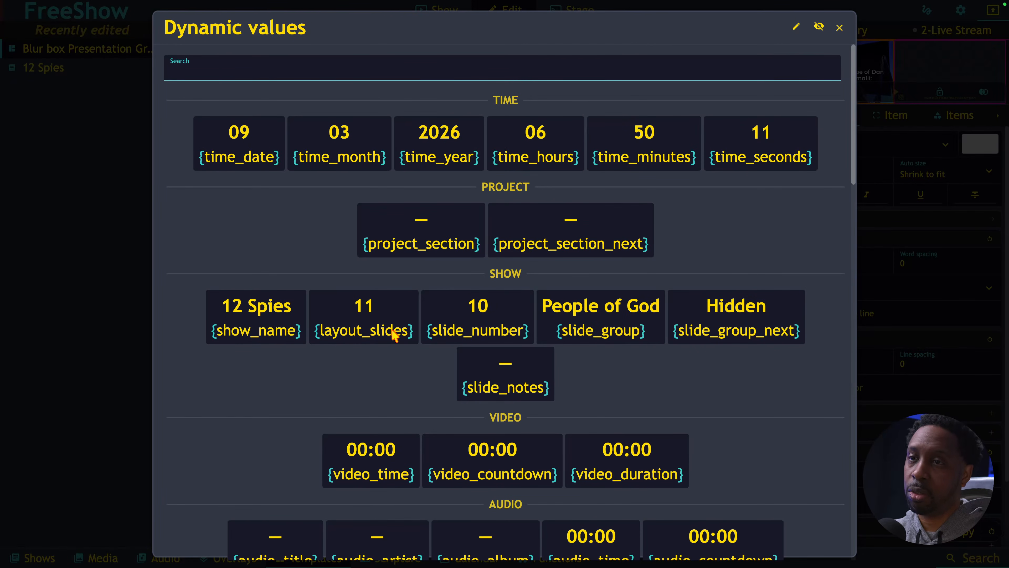
pyautogui.click(602, 318)
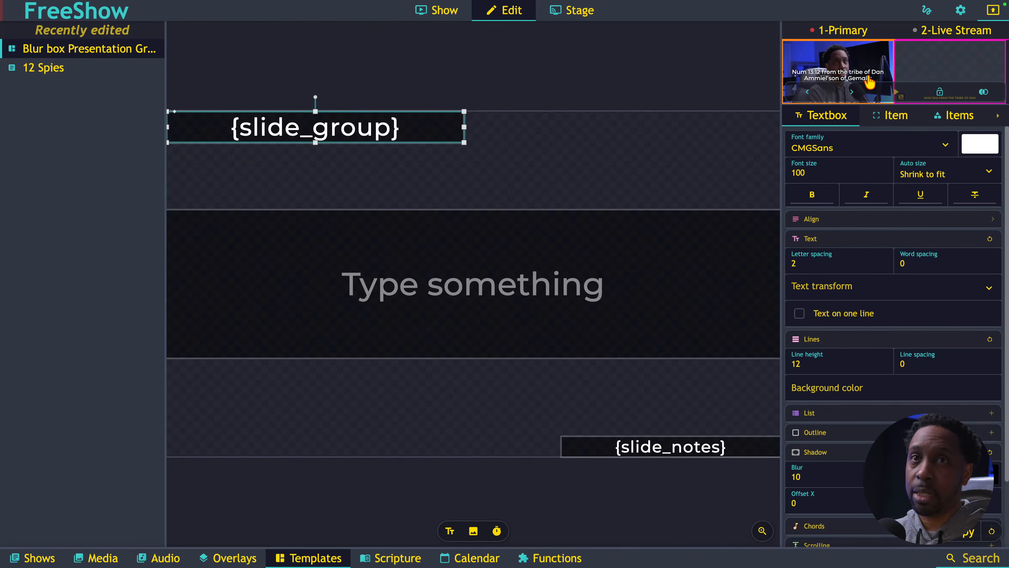
pyautogui.click(848, 72)
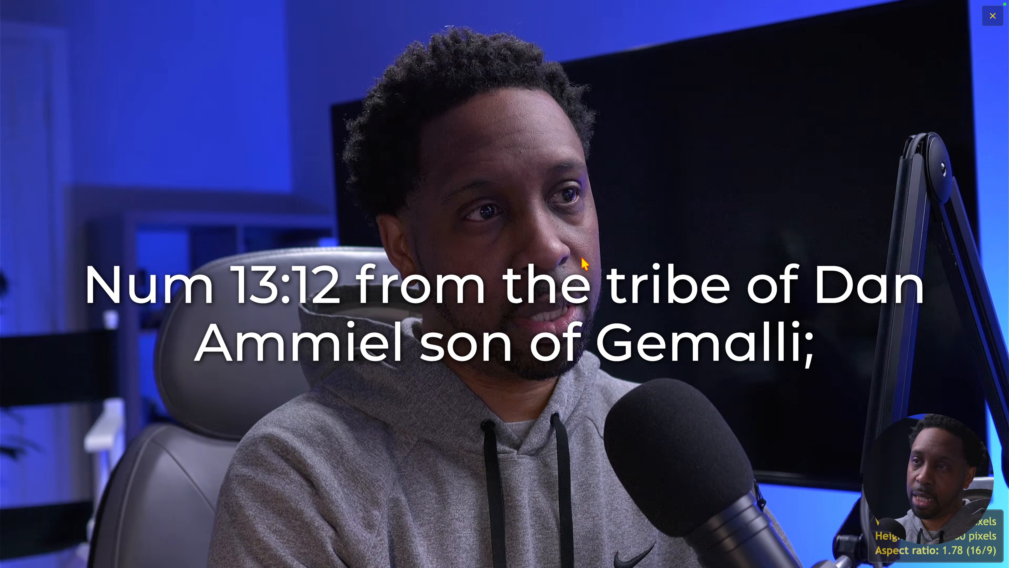
pyautogui.press('Escape')
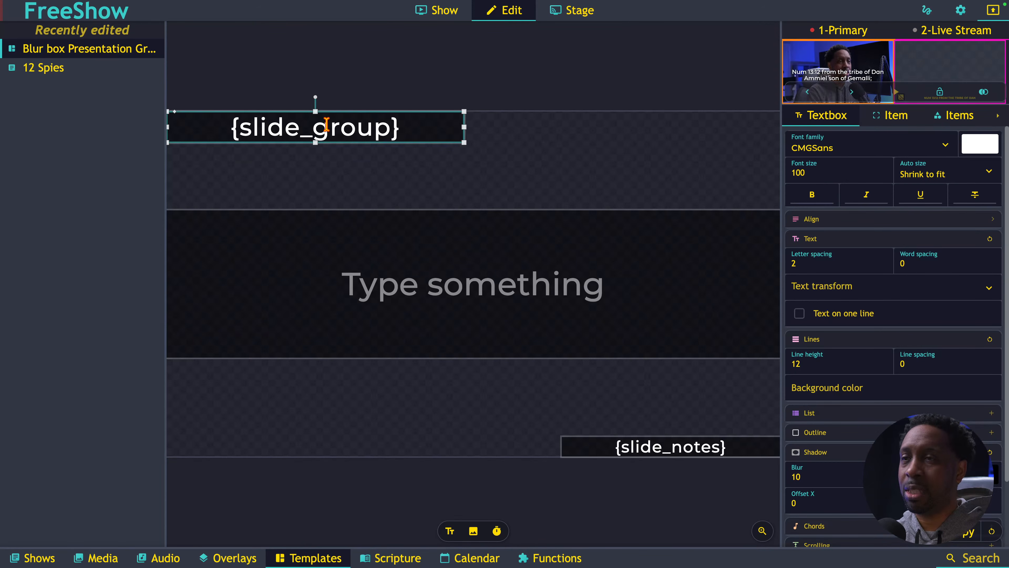
# Step: Add a condition showing the {slide_notes} box only if the dynamic value slide_notes is not empty
pyautogui.rightClick(685, 448)
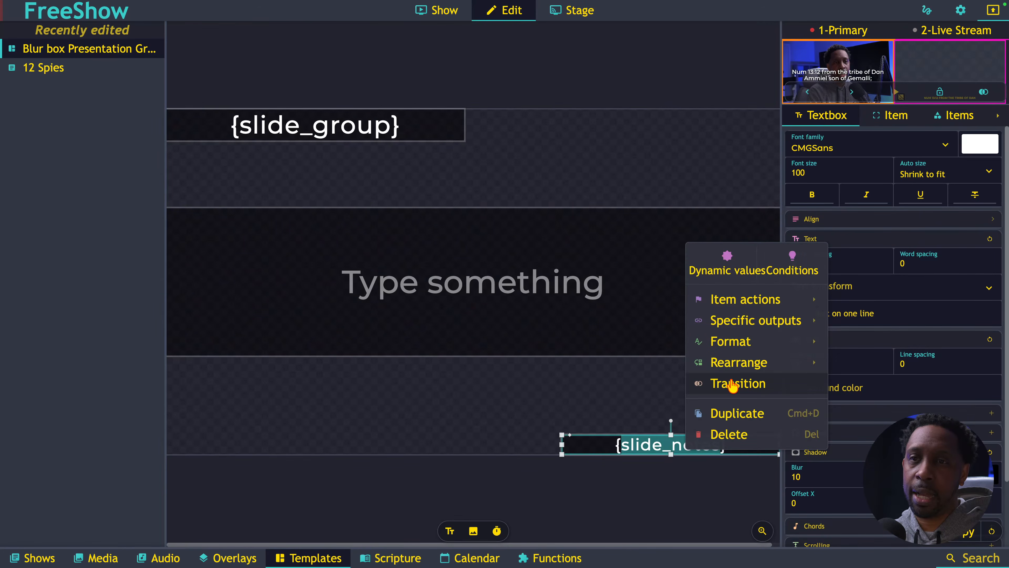
pyautogui.click(785, 273)
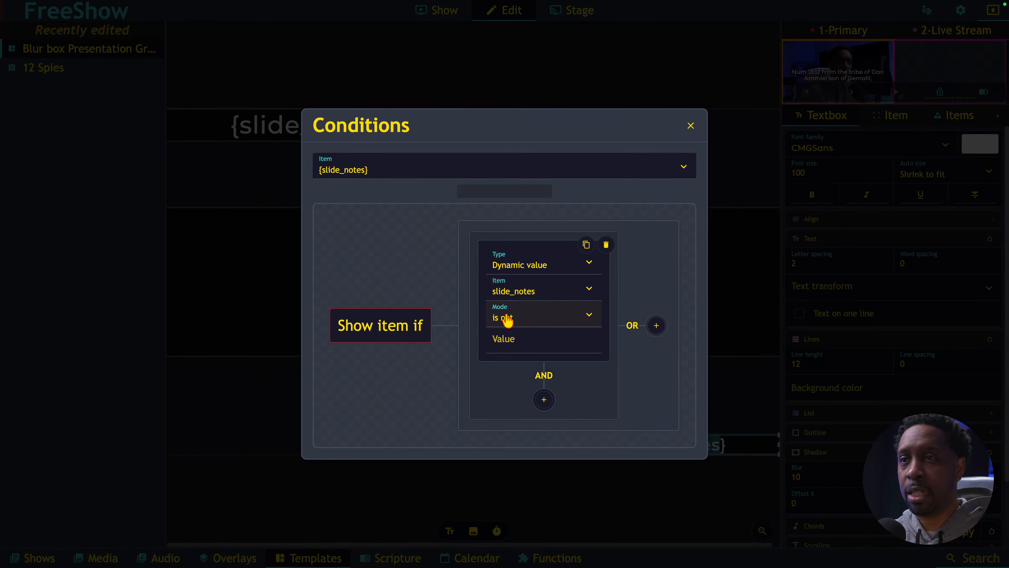
pyautogui.click(691, 127)
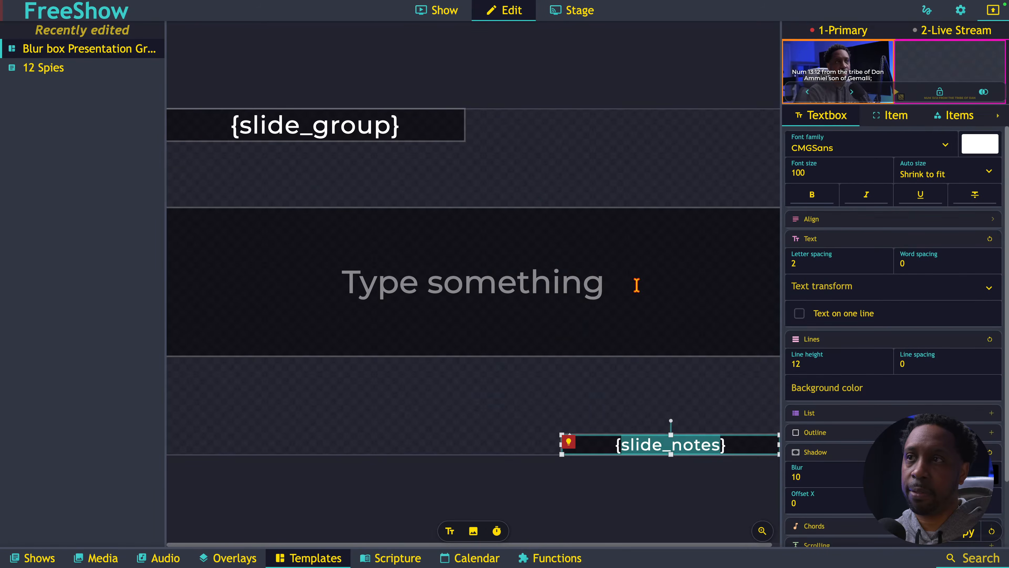
# Step: Add a condition showing the {slide_group} box only if the dynamic value slide_group is not empty
pyautogui.rightClick(301, 123)
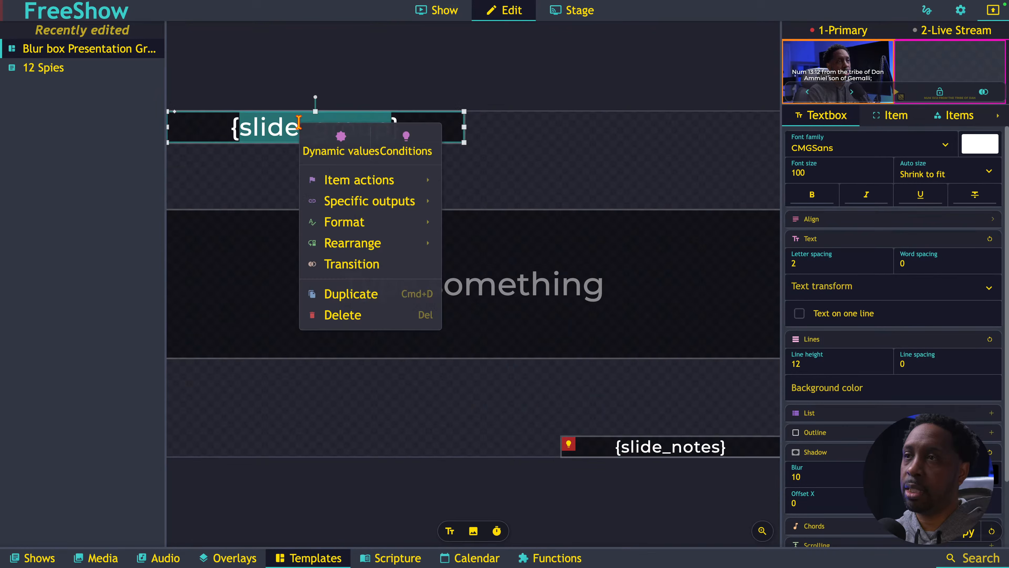
pyautogui.click(405, 152)
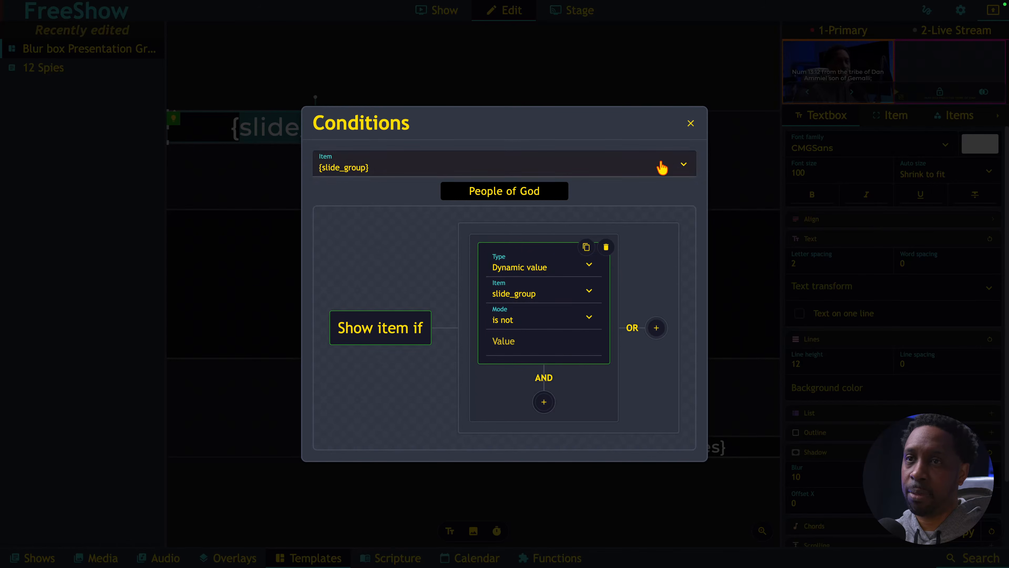
pyautogui.click(690, 124)
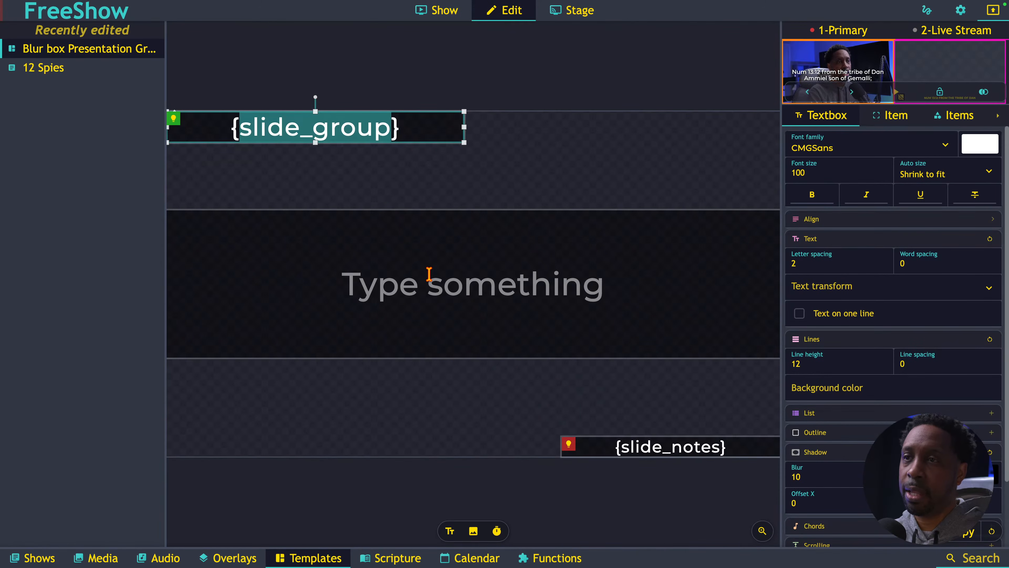
# Step: Add a condition showing the middle text box only if its text is not empty
pyautogui.rightClick(450, 265)
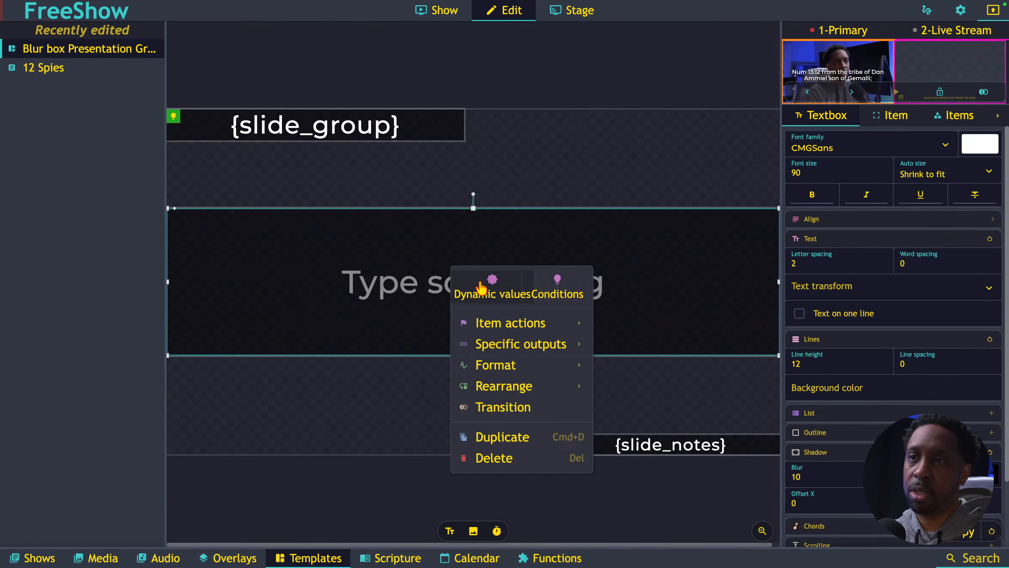
pyautogui.click(545, 293)
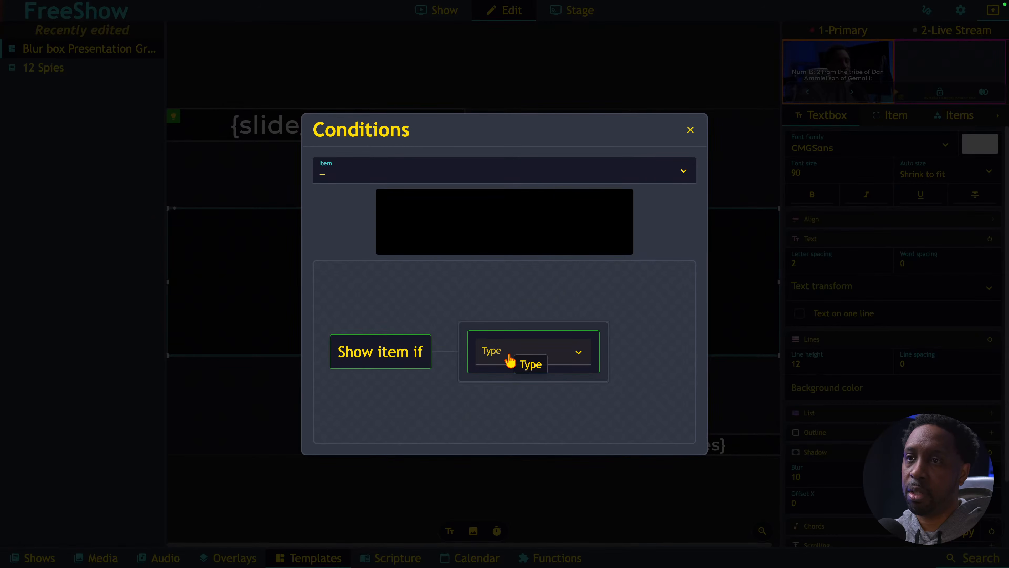
pyautogui.click(509, 360)
pyautogui.click(504, 342)
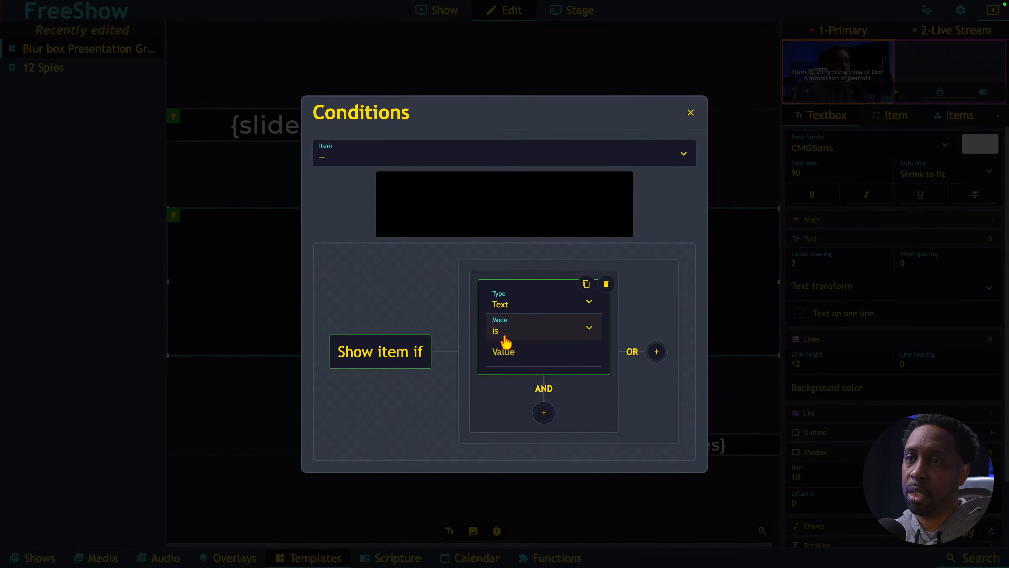
pyautogui.click(520, 335)
pyautogui.click(516, 378)
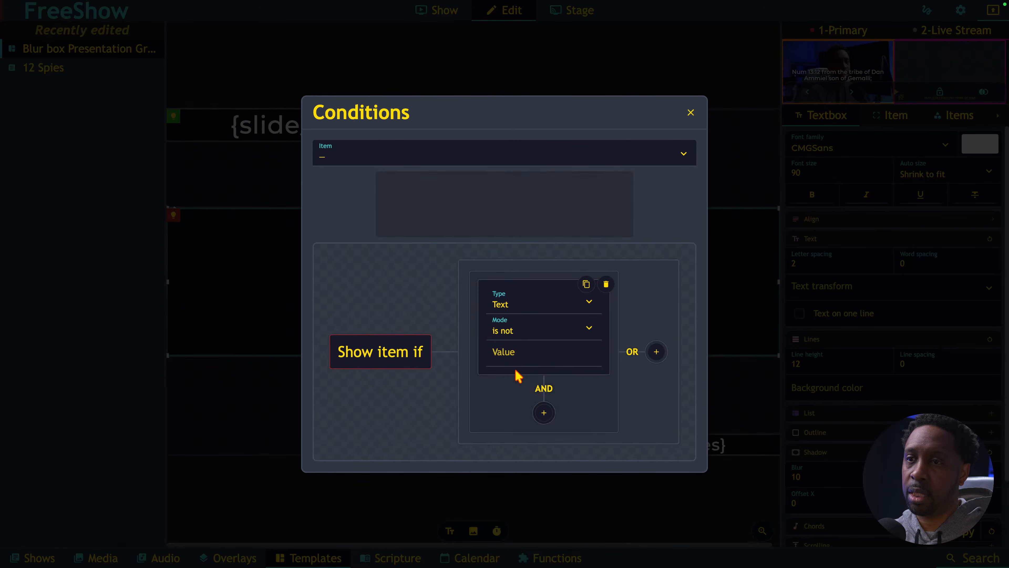
pyautogui.click(691, 111)
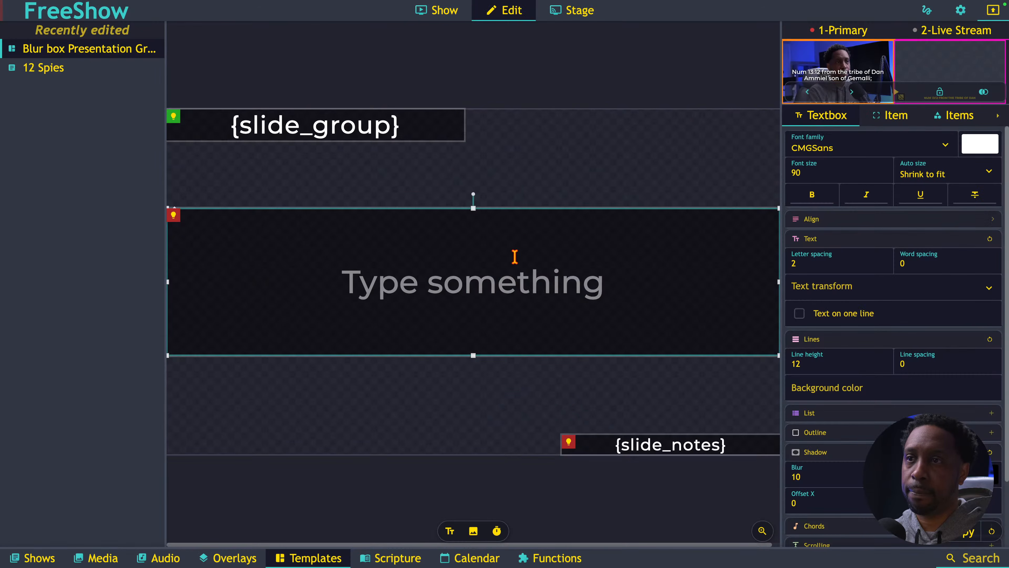
# Step: Fill the middle text box with the placeholder lines 1, 2 and 3, each on its own line
pyautogui.click(464, 285)
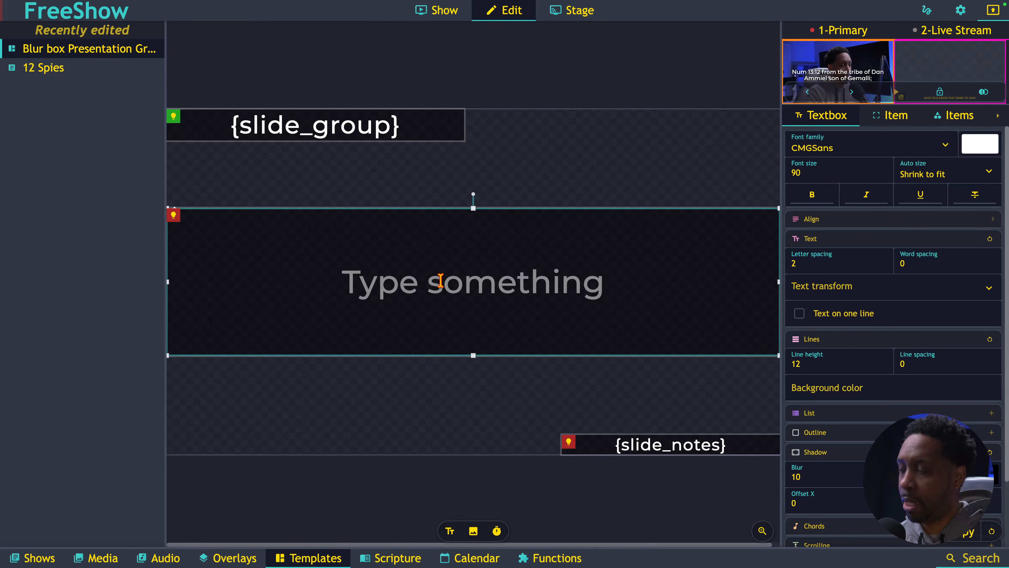
pyautogui.write('12')
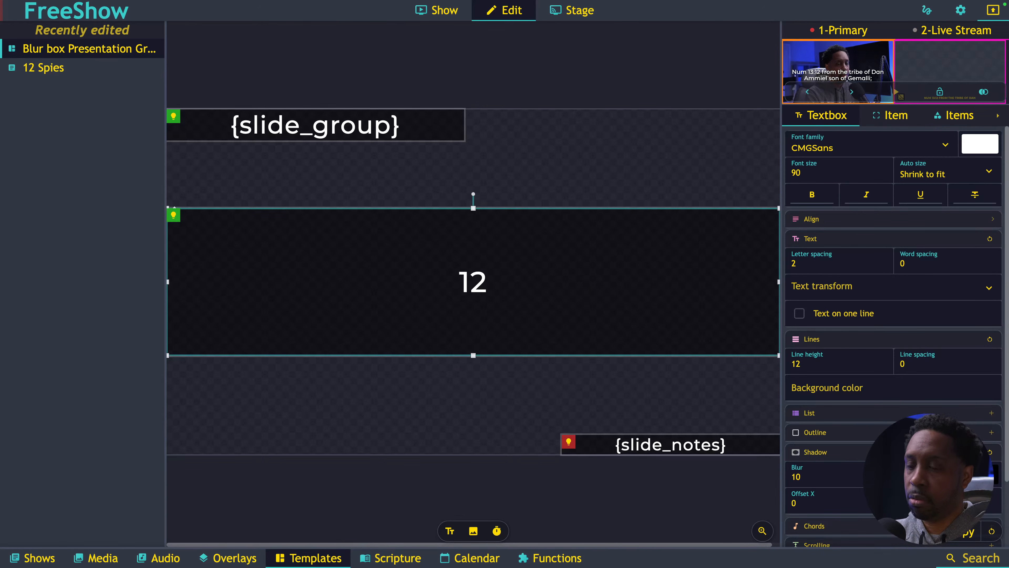
pyautogui.press('BackSpace')
pyautogui.press('Return')
pyautogui.press('Return')
pyautogui.write('3')
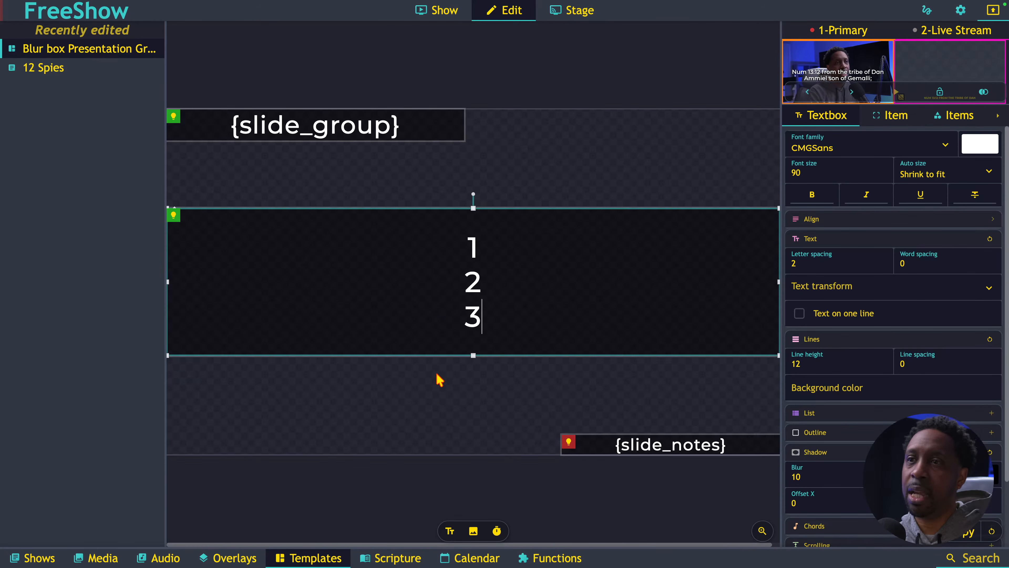
pyautogui.click(433, 406)
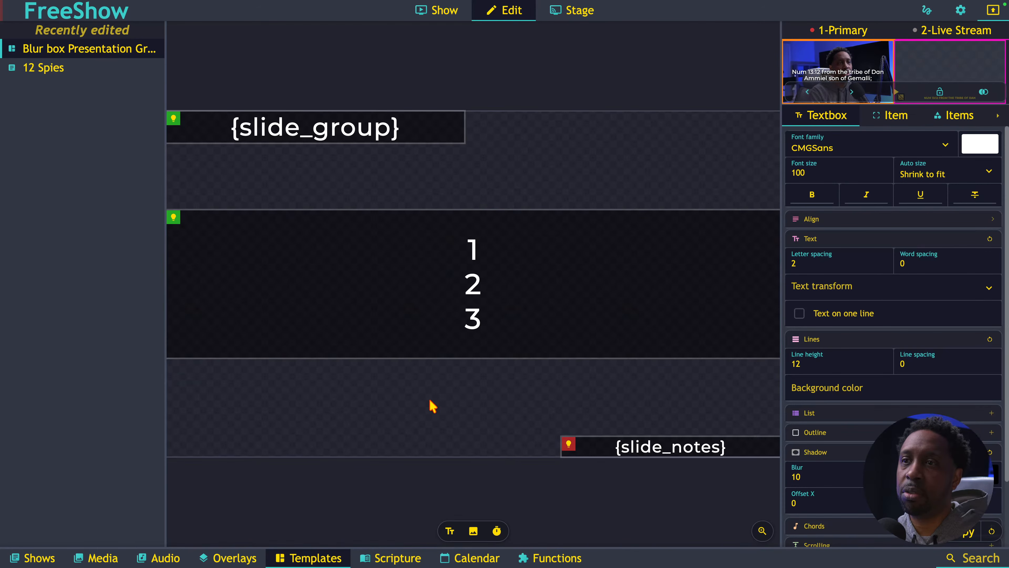
# Step: Apply the "Blur box Presentation Group" template to the 12 Spies show and present the Leaders slide to check the full-size output
pyautogui.click(441, 12)
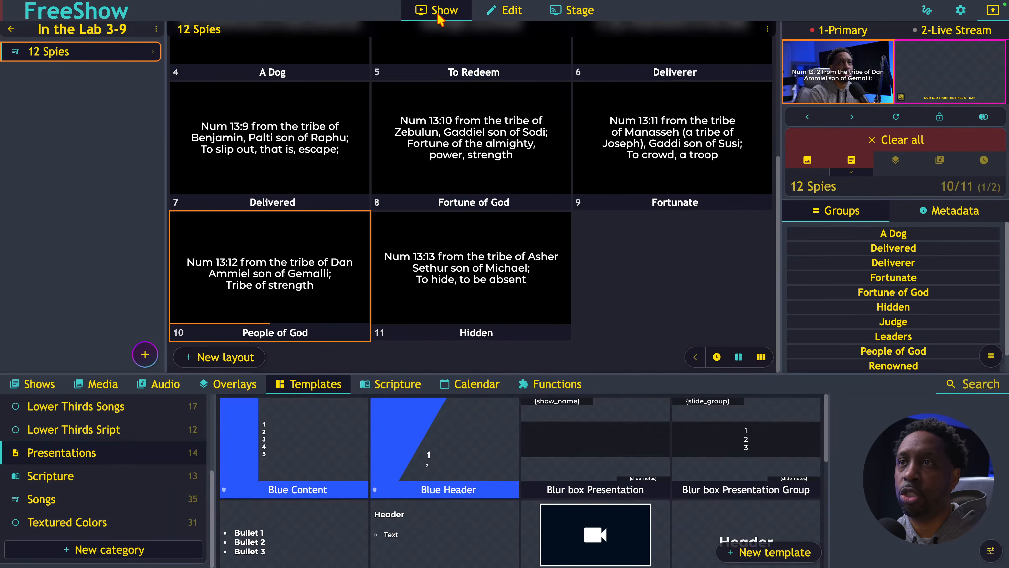
pyautogui.scroll(5, 441, 201)
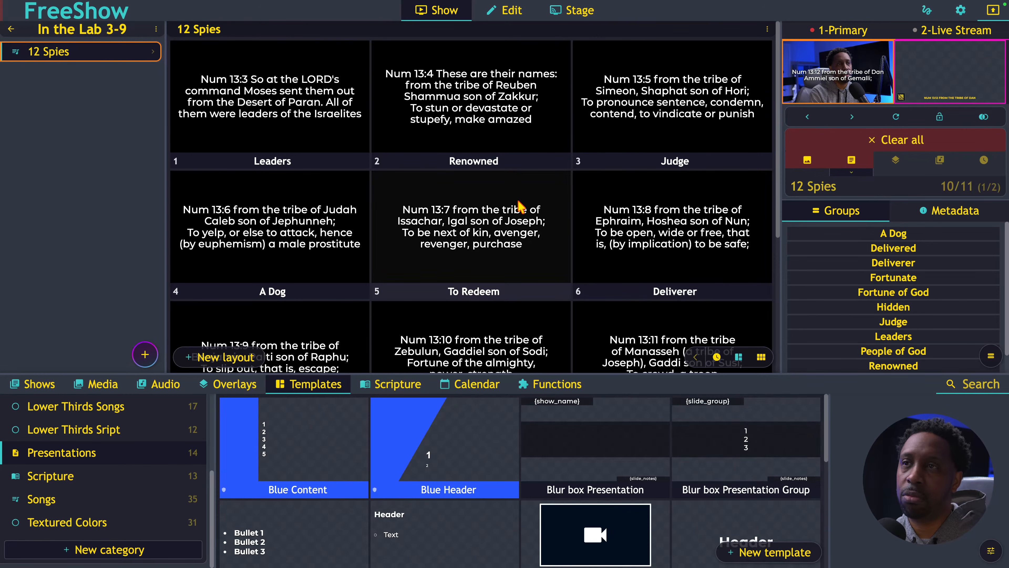
pyautogui.click(727, 445)
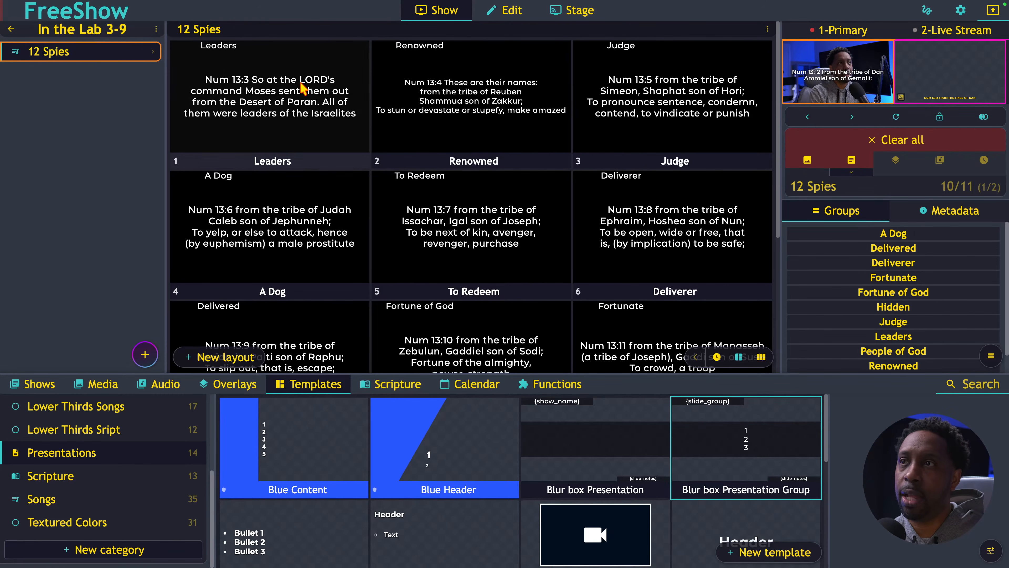
pyautogui.click(312, 88)
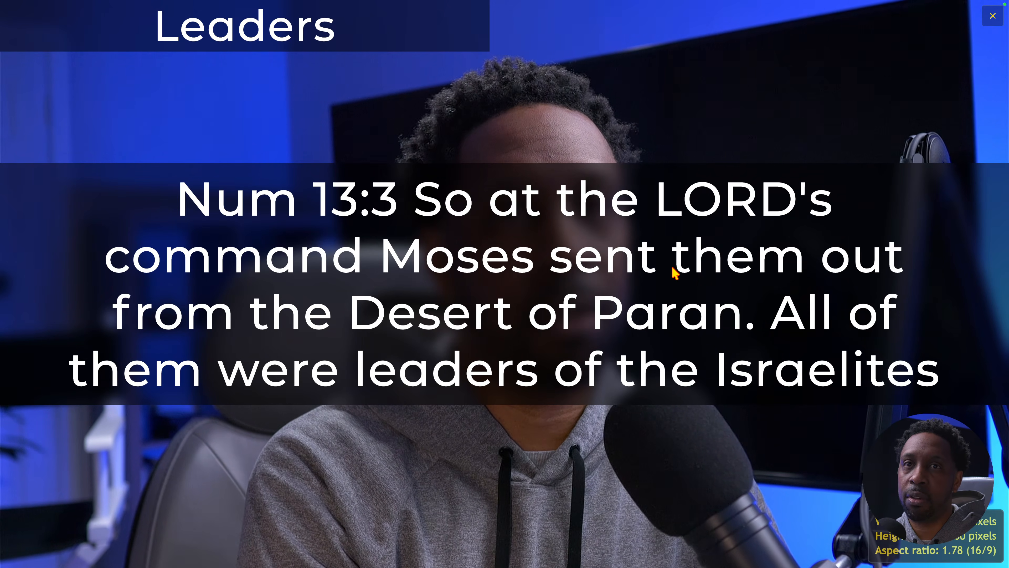
pyautogui.press('Escape')
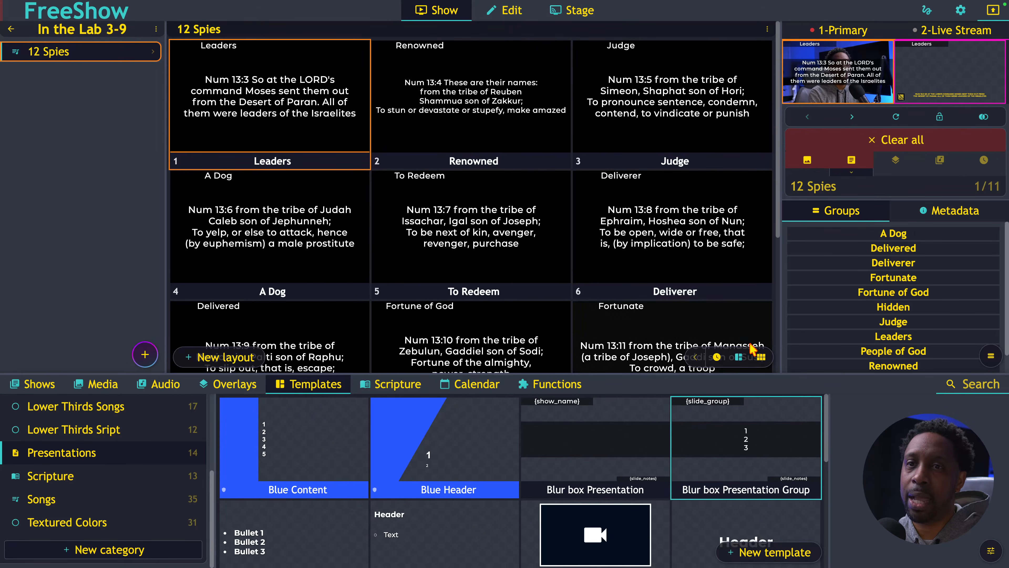
# Step: Switch the slides to the editable text view and insert a blank line before "All of them were" on the Leaders slide
pyautogui.click(760, 357)
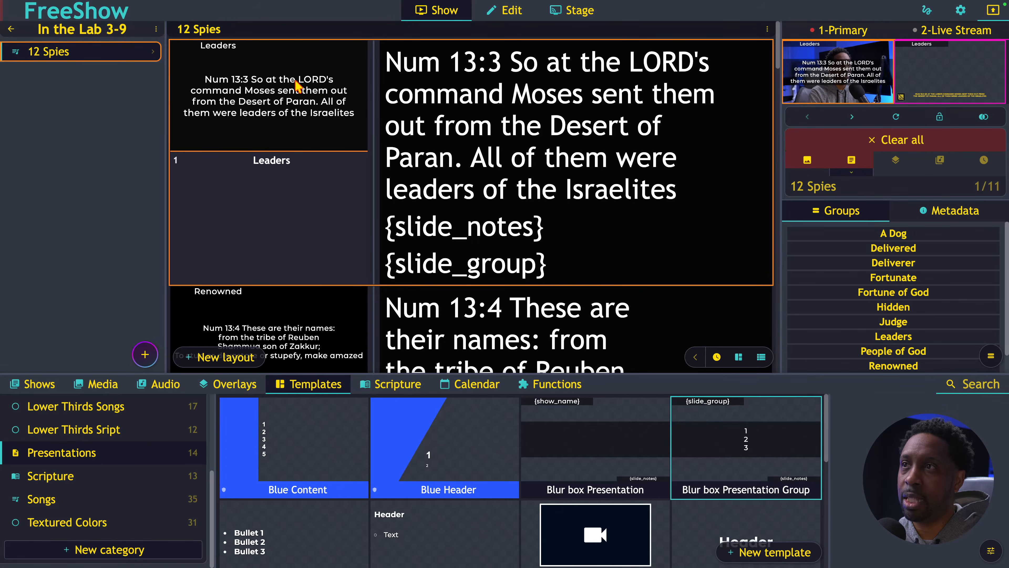
pyautogui.scroll(-6, 339, 109)
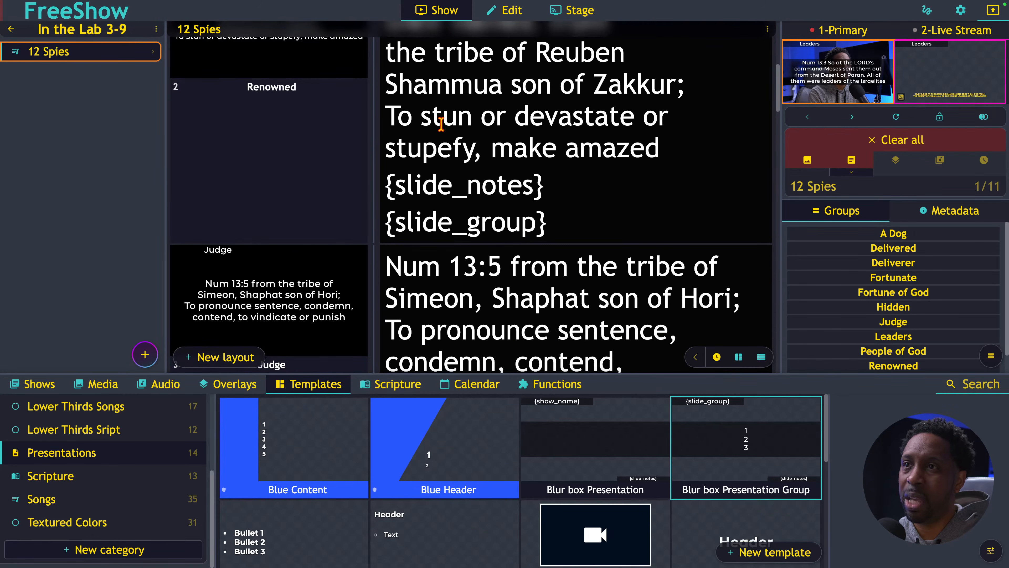
pyautogui.scroll(5, 443, 123)
pyautogui.scroll(1, 535, 118)
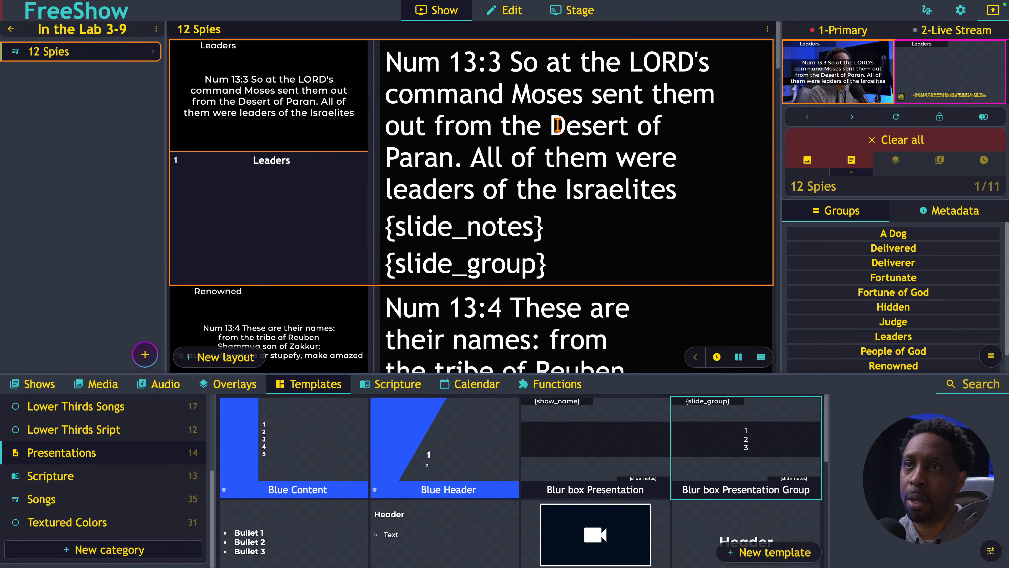
pyautogui.click(470, 158)
pyautogui.press('Return')
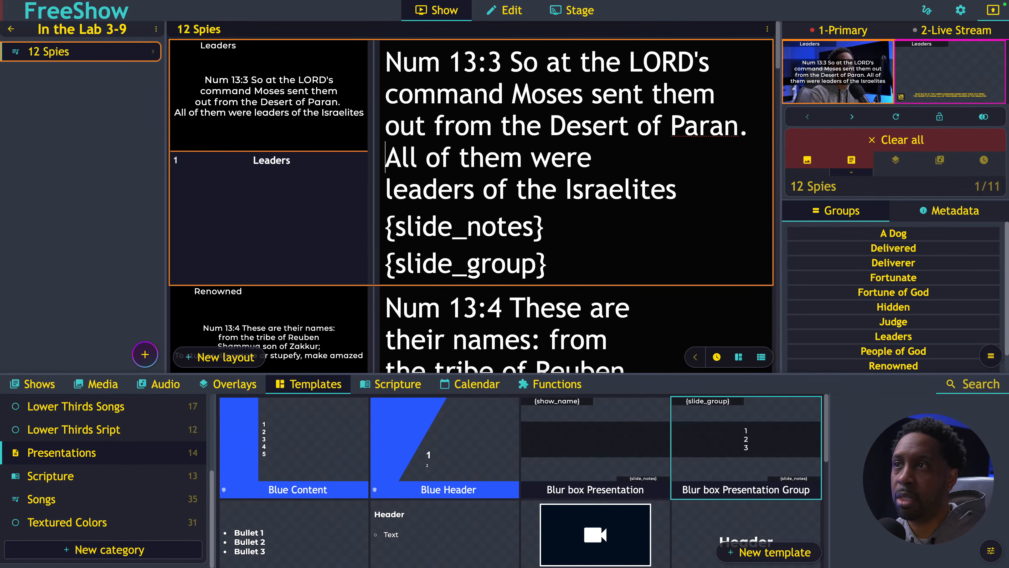
pyautogui.press('Return')
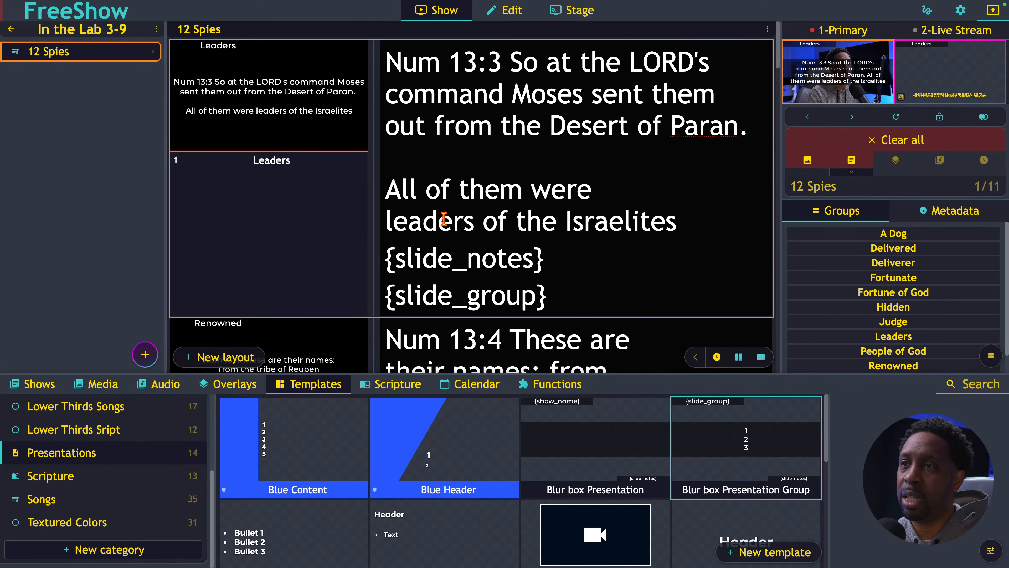
# Step: Insert a blank line before "To stun or devastate" on the Renowned slide and before "To pronounce sentence" on the Judge slide
pyautogui.scroll(-6, 444, 219)
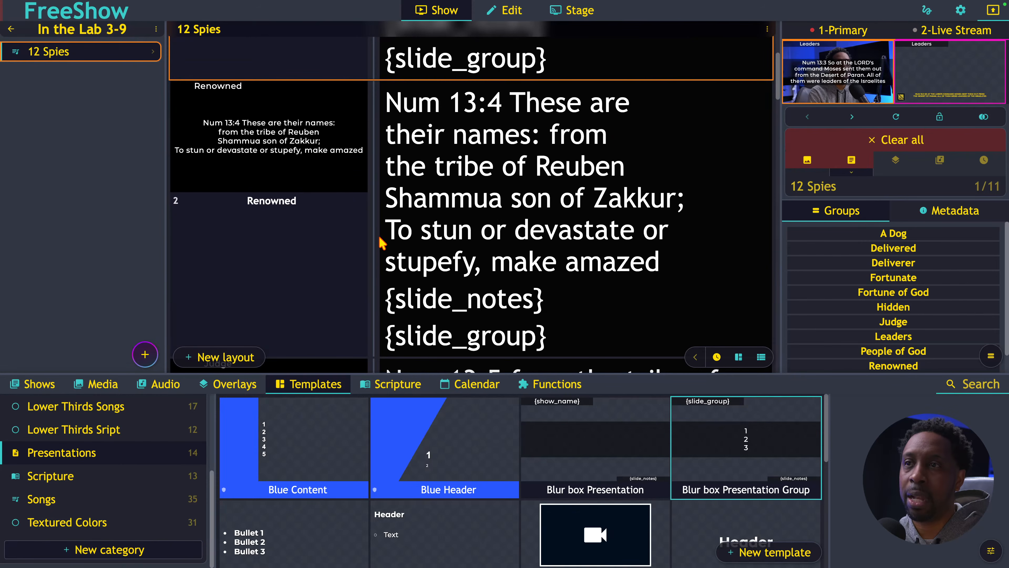
pyautogui.click(385, 225)
pyautogui.press('Return')
pyautogui.press('Return')
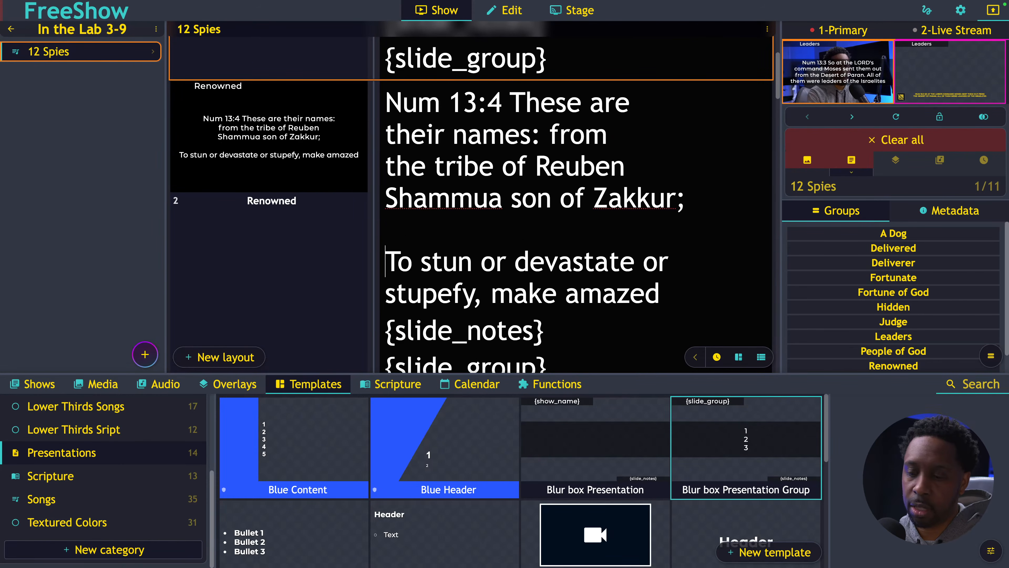
pyautogui.press('BackSpace')
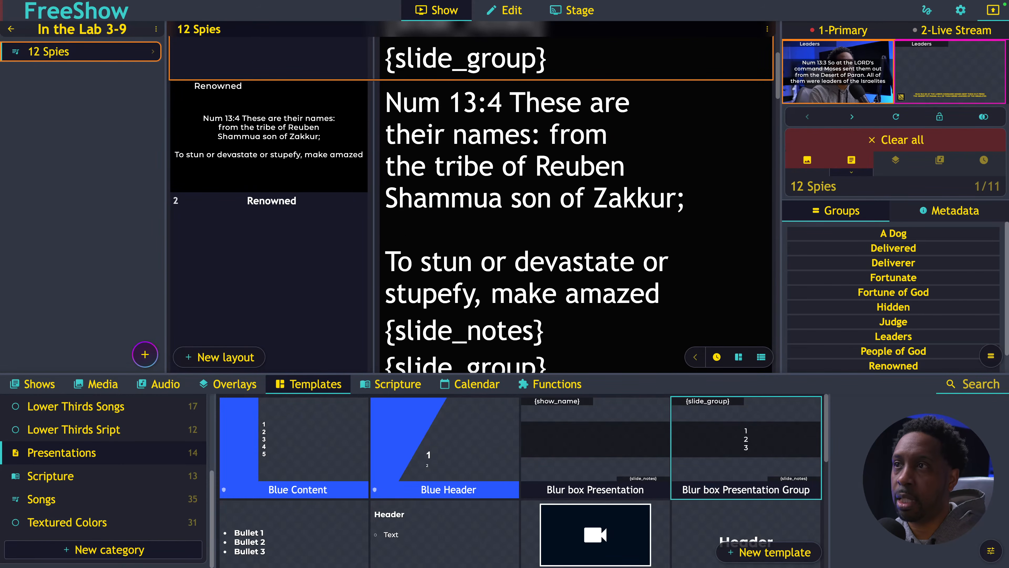
pyautogui.scroll(-6, 483, 262)
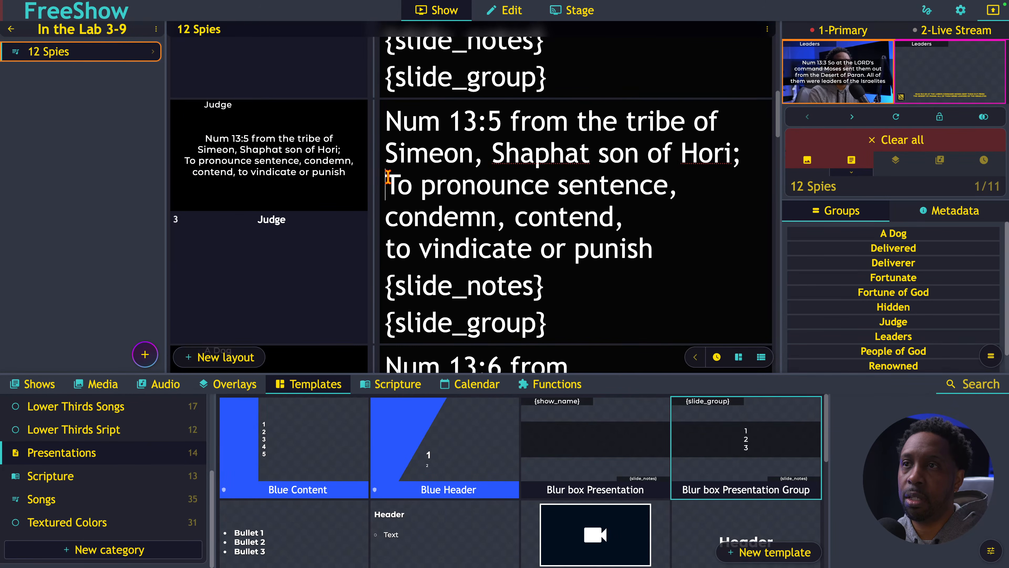
pyautogui.press('Return')
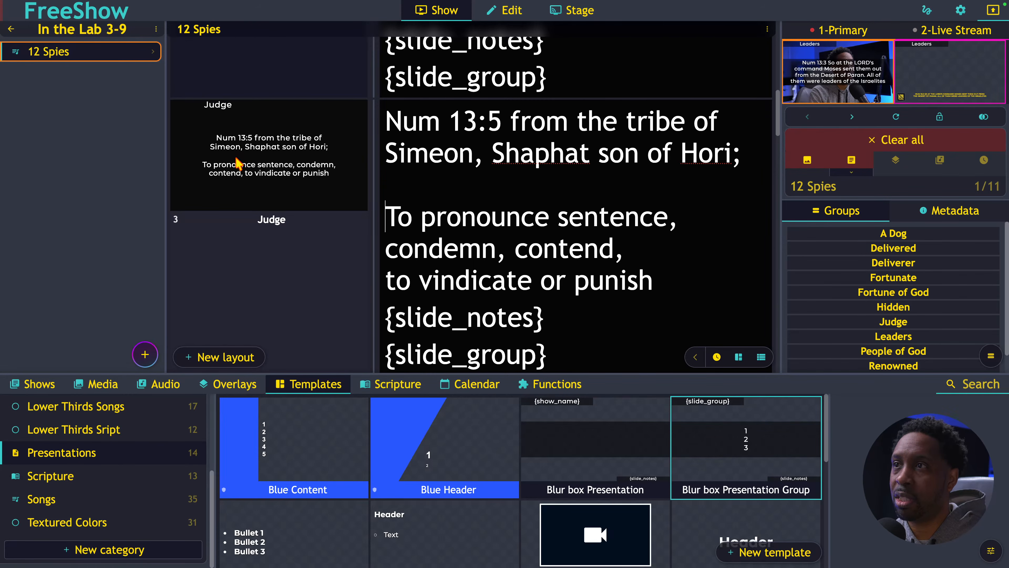
# Step: Insert a blank line before "To yelp" on the A Dog slide and before "To be next of kin" on the To Redeem slide
pyautogui.press('BackSpace')
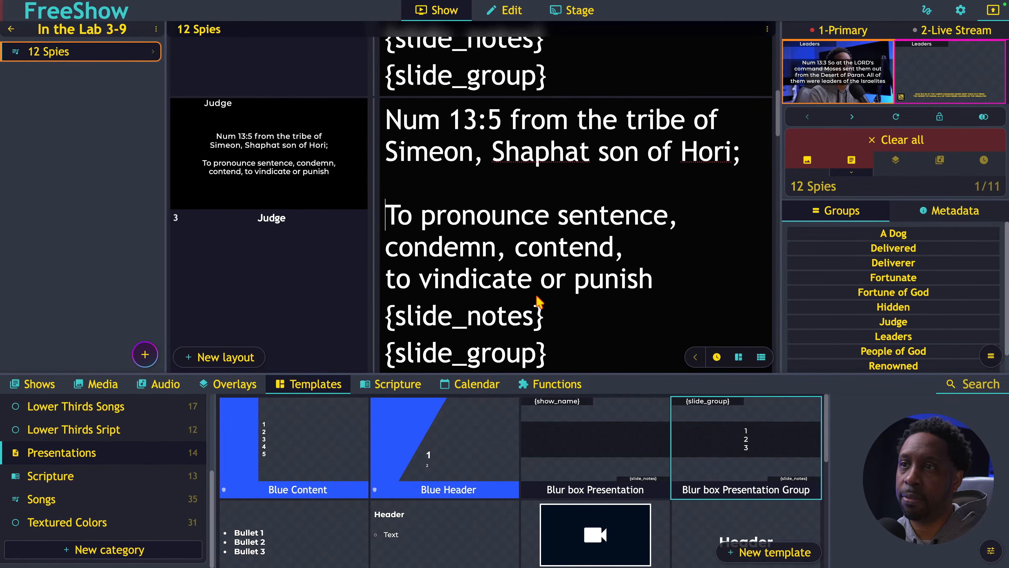
pyautogui.scroll(-5, 538, 304)
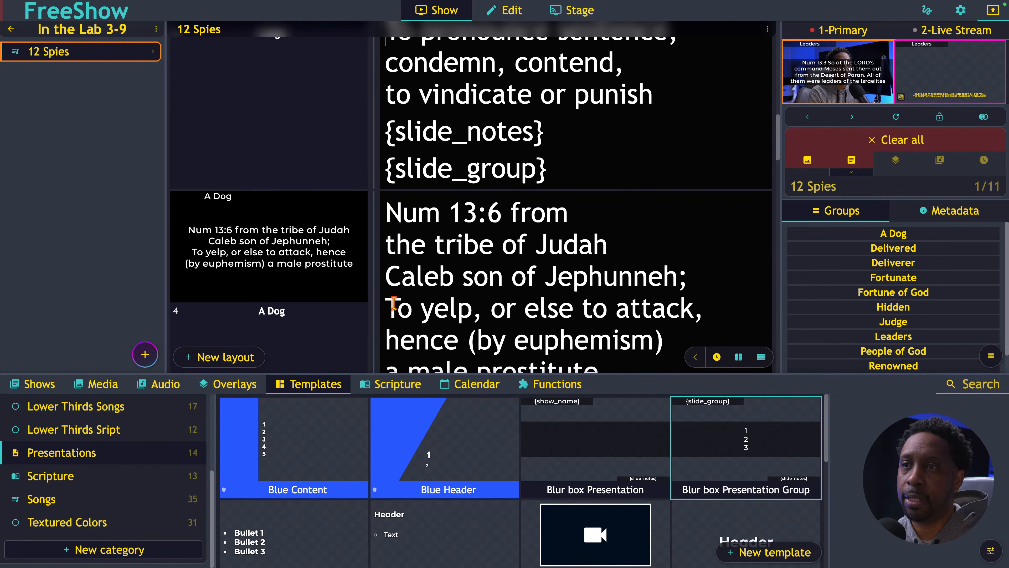
pyautogui.click(391, 304)
pyautogui.press('Return')
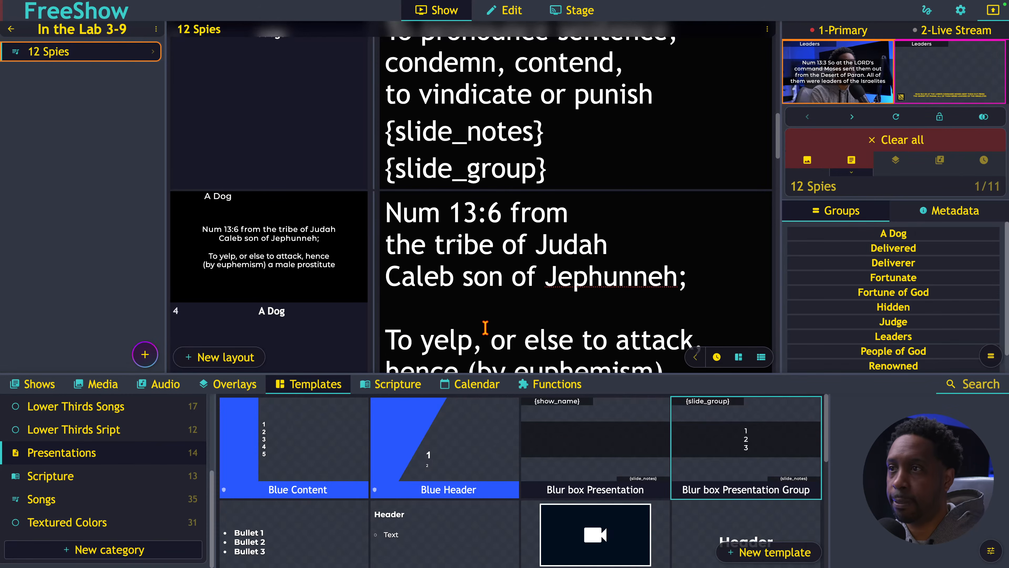
pyautogui.scroll(-5, 485, 327)
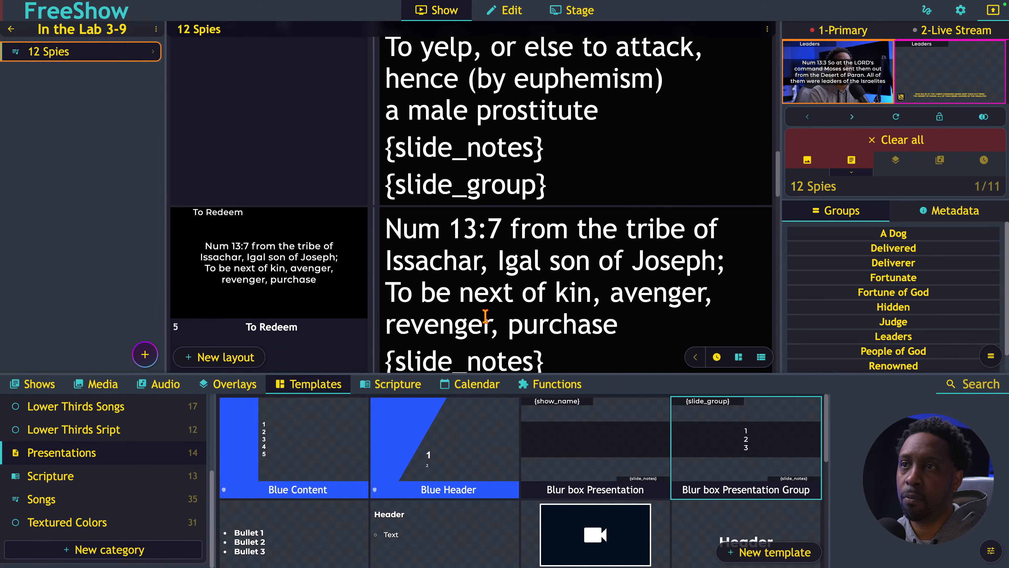
pyautogui.scroll(-2, 485, 317)
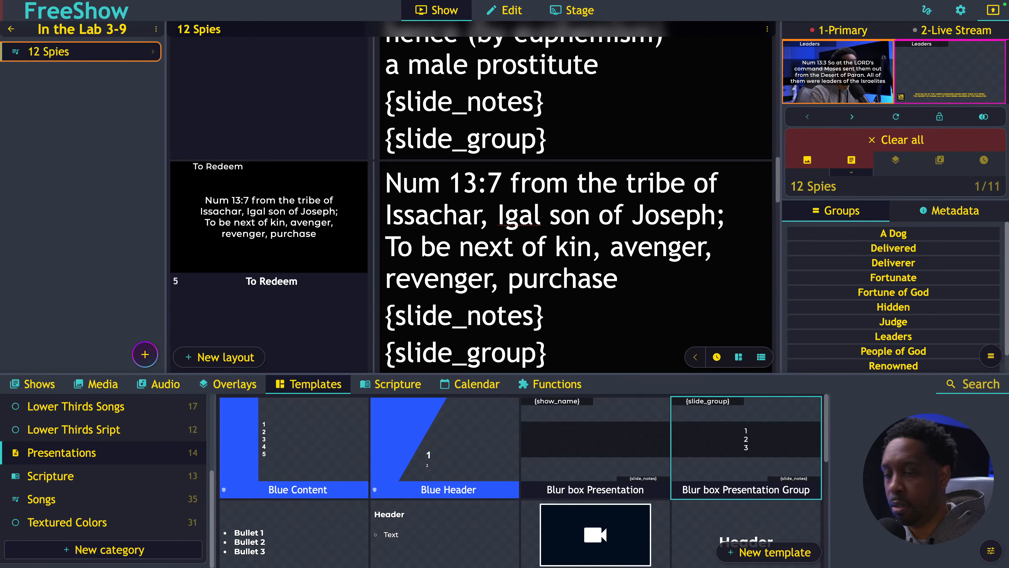
pyautogui.press('Return')
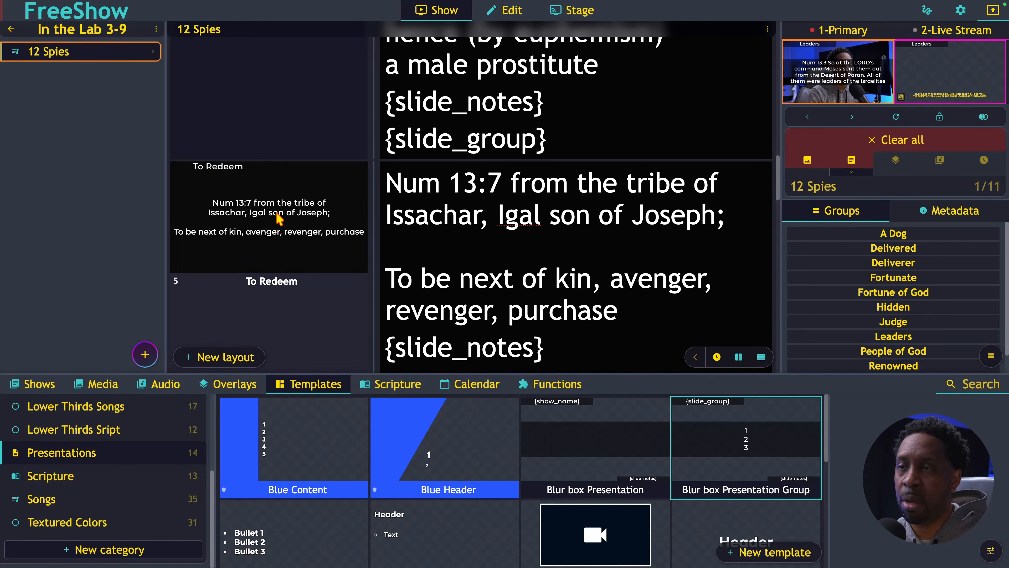
# Step: Insert a blank line before "To be open" on the Deliverer slide and before "To slip out" on the Delivered slide
pyautogui.scroll(-10, 439, 250)
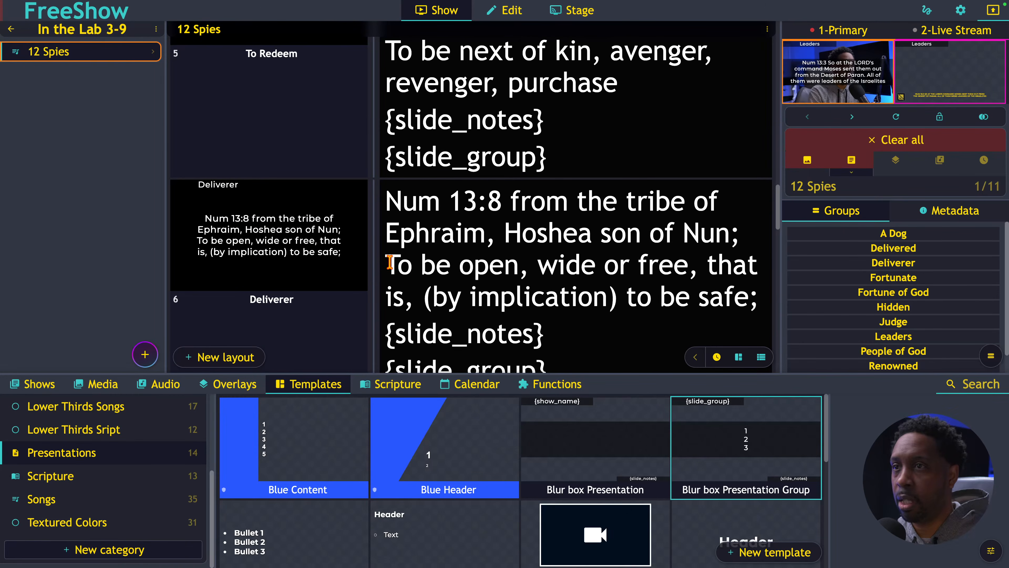
pyautogui.click(387, 261)
pyautogui.press('Return')
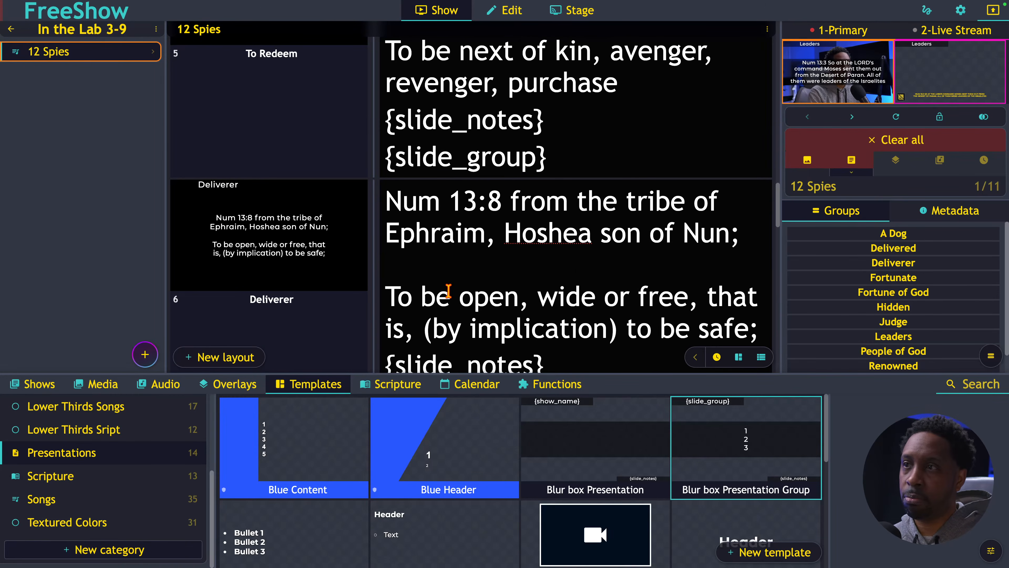
pyautogui.scroll(-10, 448, 290)
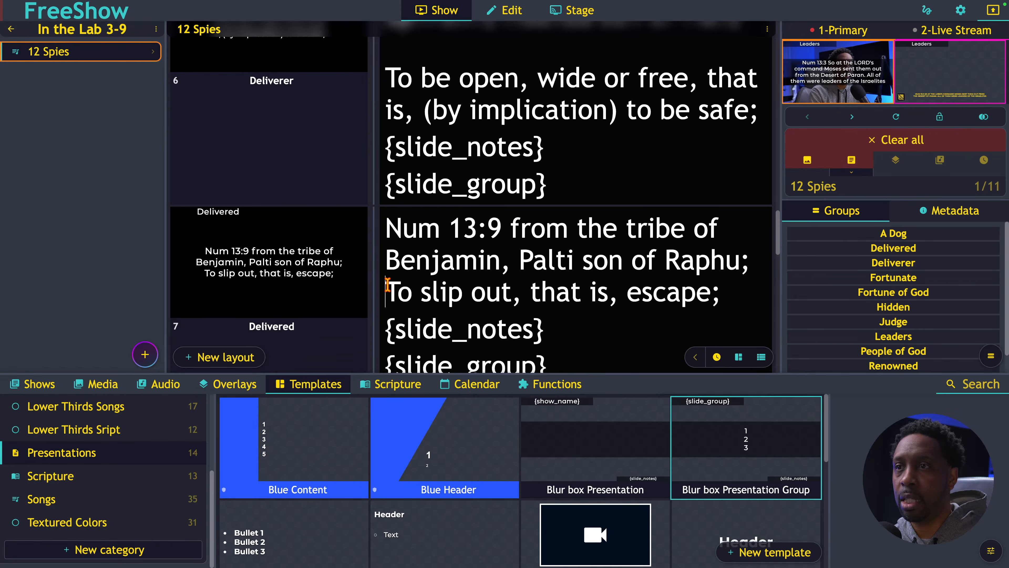
pyautogui.click(387, 284)
pyautogui.press('Return')
# Step: Insert a blank line before "Fortune of the almighty" on the Fortune of God slide and before "To crowd" on the Fortunate slide
pyautogui.scroll(-5, 482, 286)
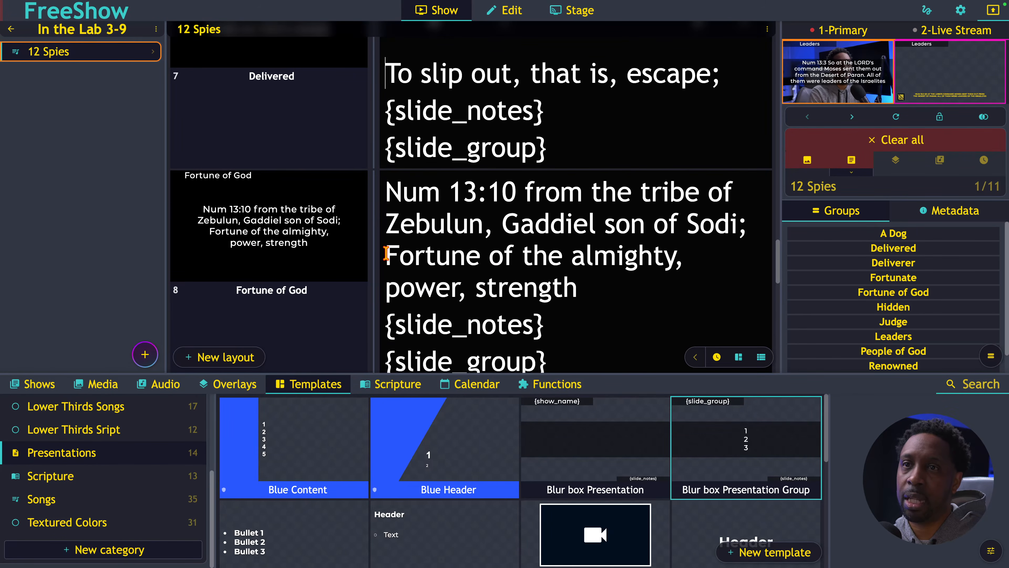
pyautogui.click(388, 254)
pyautogui.press('Return')
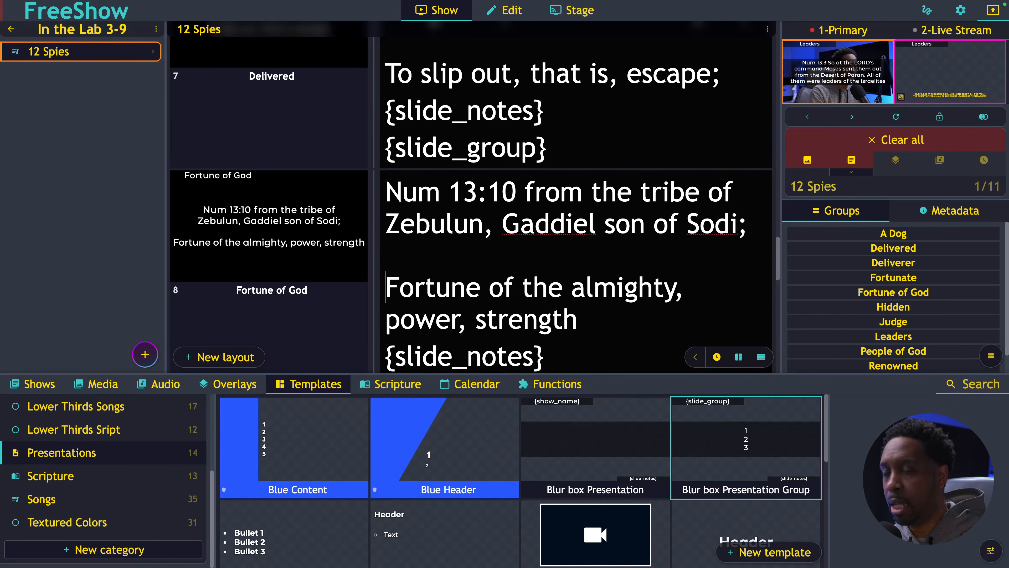
pyautogui.scroll(-5, 458, 252)
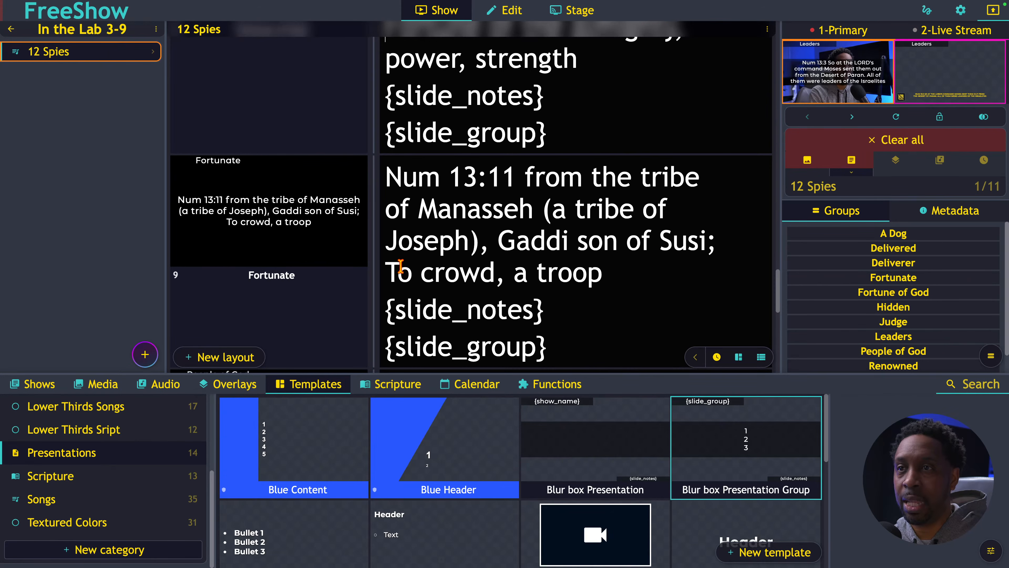
pyautogui.click(390, 269)
pyautogui.press('Return')
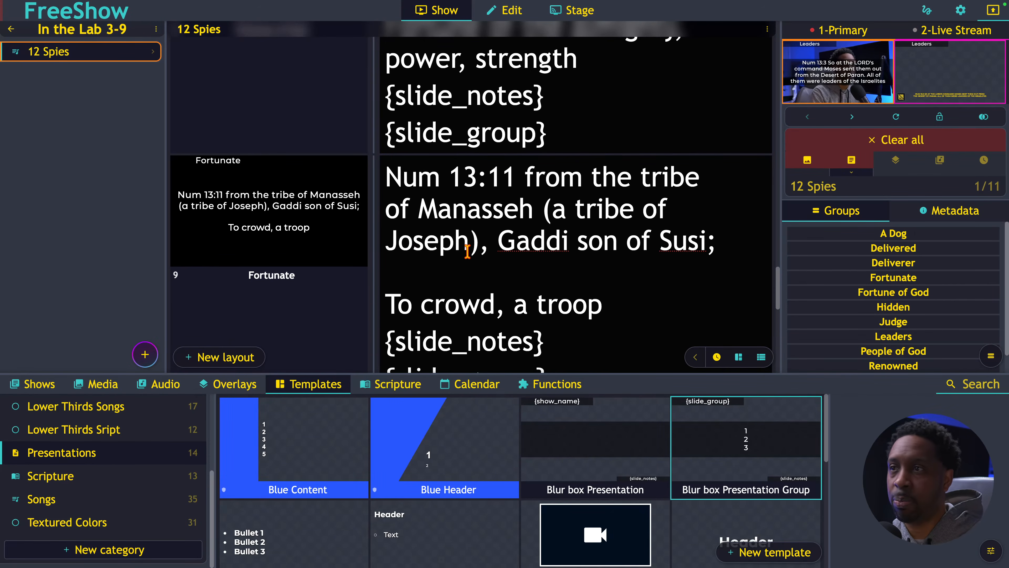
# Step: Insert a blank line before "Tribe of strength" on the People of God slide and before "To hide" on the Hidden slide
pyautogui.scroll(-5, 467, 251)
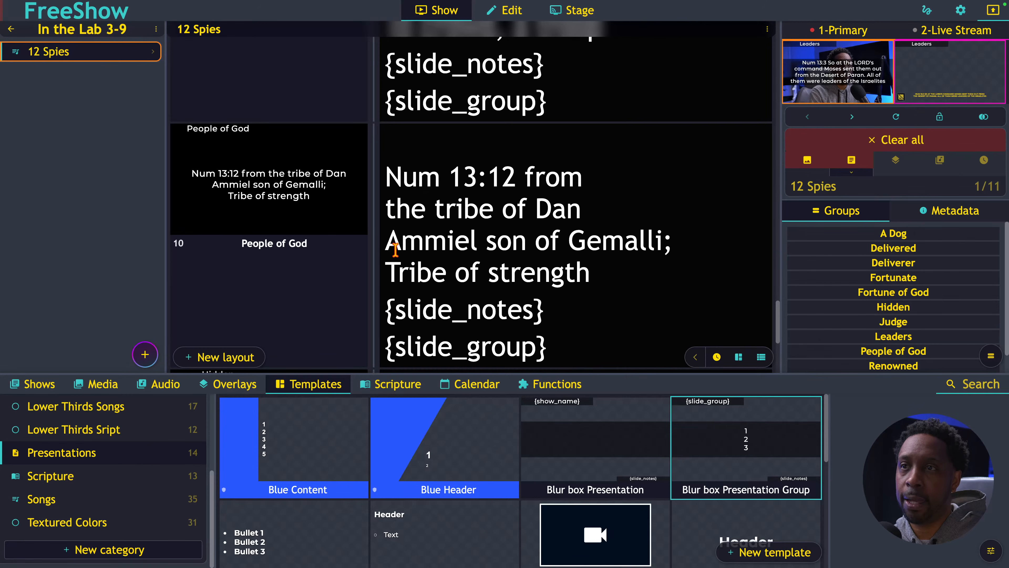
pyautogui.click(389, 272)
pyautogui.press('Return')
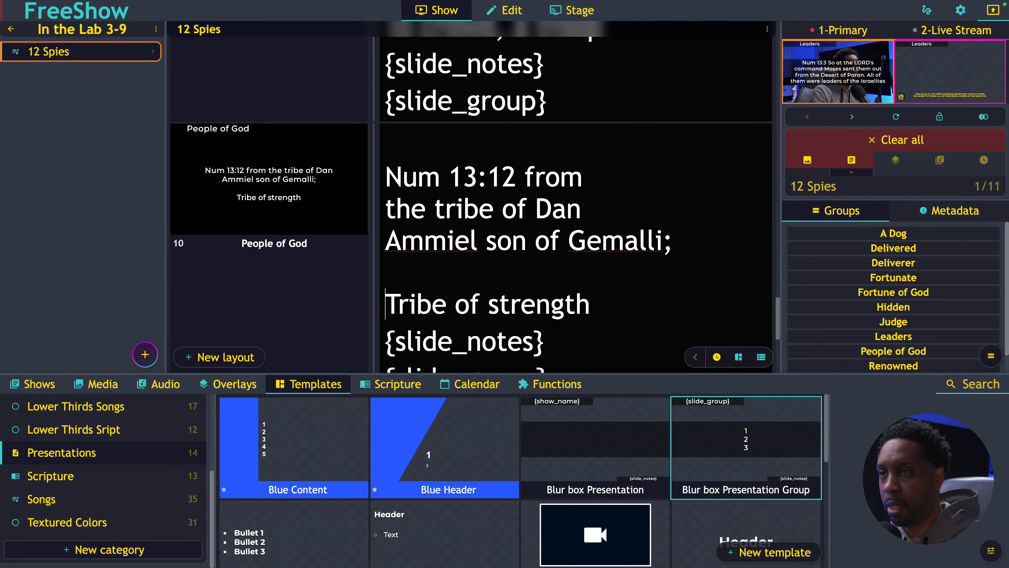
pyautogui.scroll(-5, 446, 258)
pyautogui.scroll(-2, 446, 258)
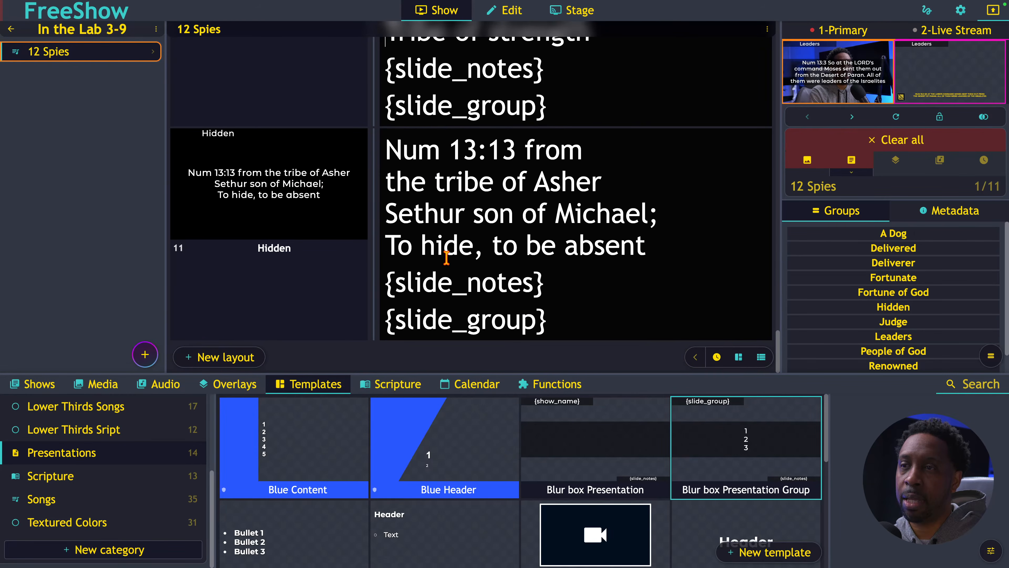
pyautogui.click(390, 242)
pyautogui.press('Return')
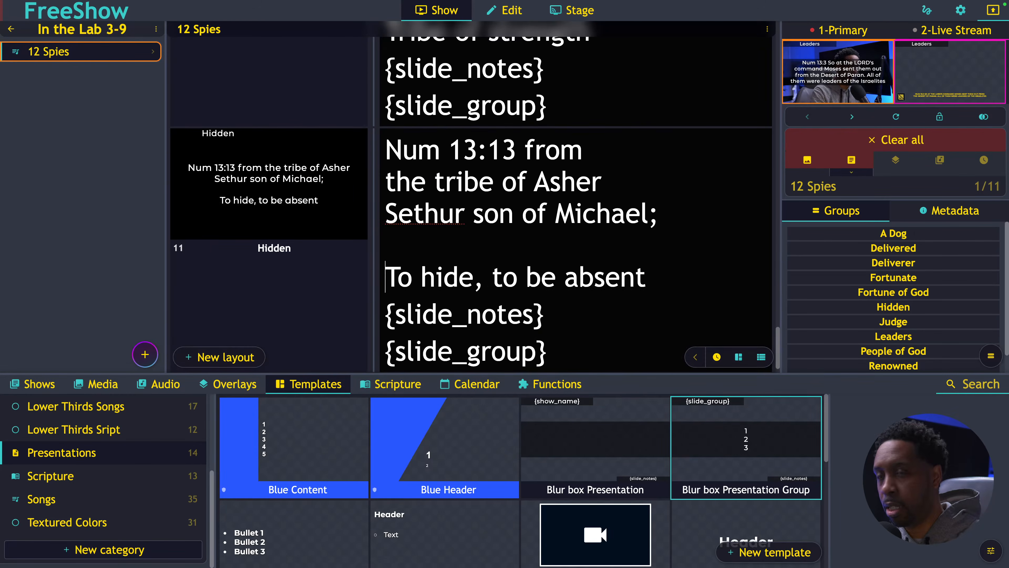
pyautogui.scroll(-1, 445, 247)
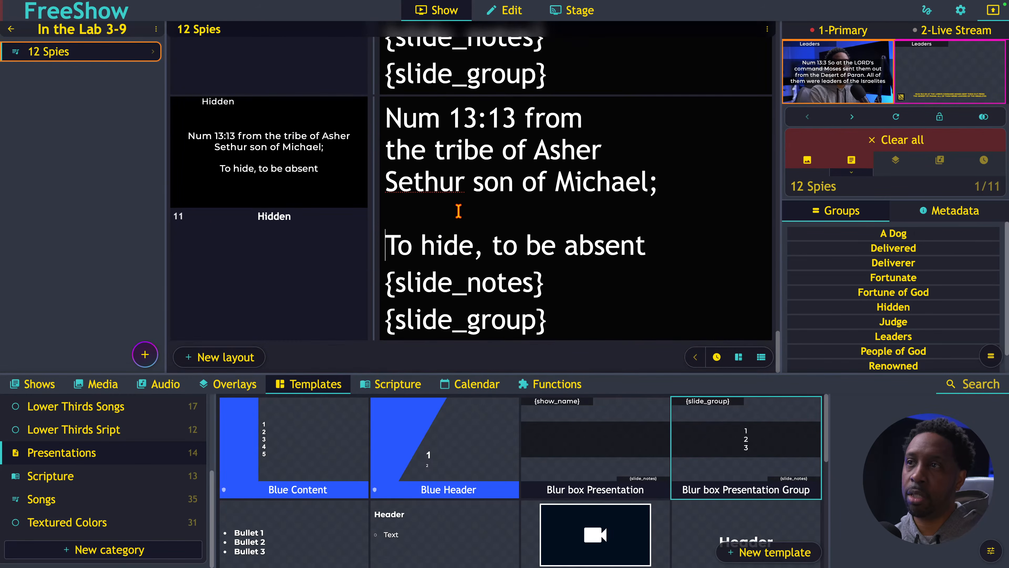
# Step: Switch the slides back to the grid view and present the Leaders slide again to check its full-size output
pyautogui.scroll(10, 458, 210)
pyautogui.scroll(6, 458, 210)
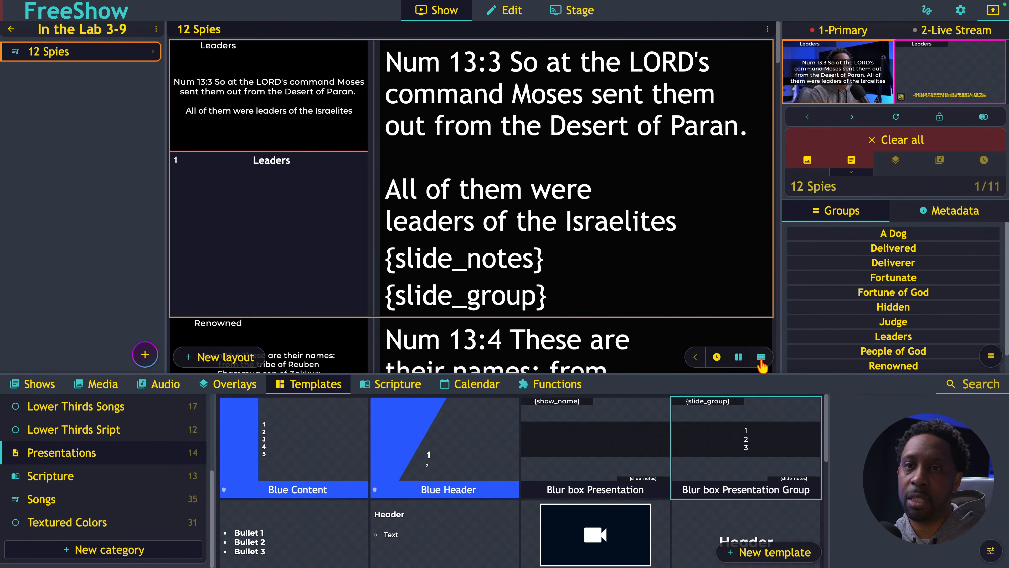
pyautogui.click(761, 356)
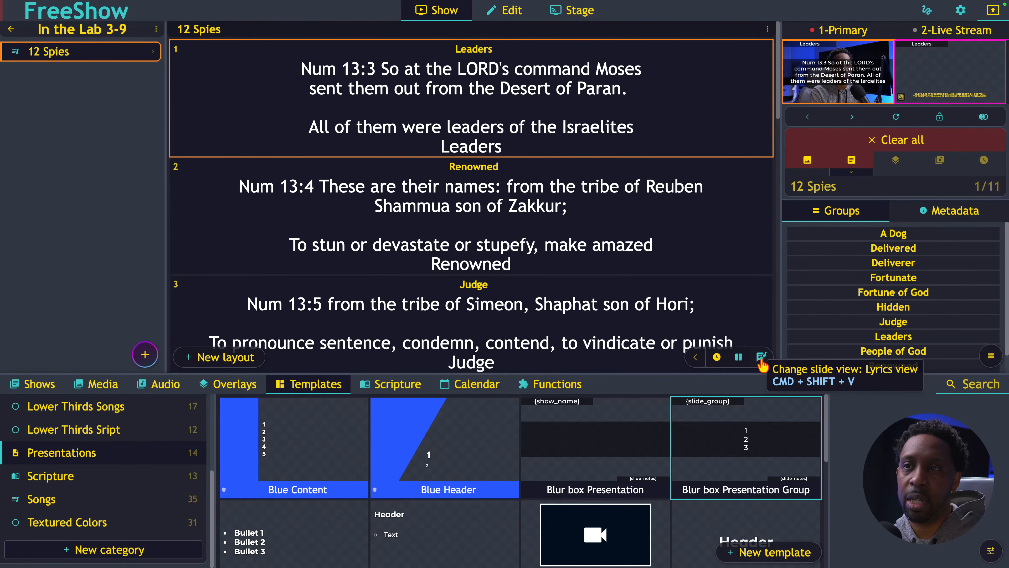
pyautogui.click(761, 356)
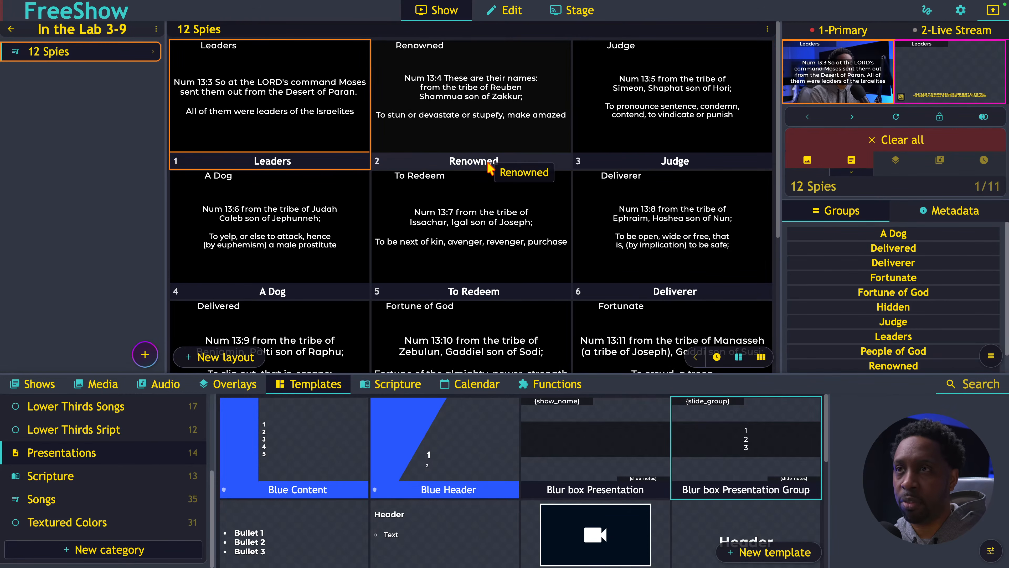
pyautogui.click(307, 89)
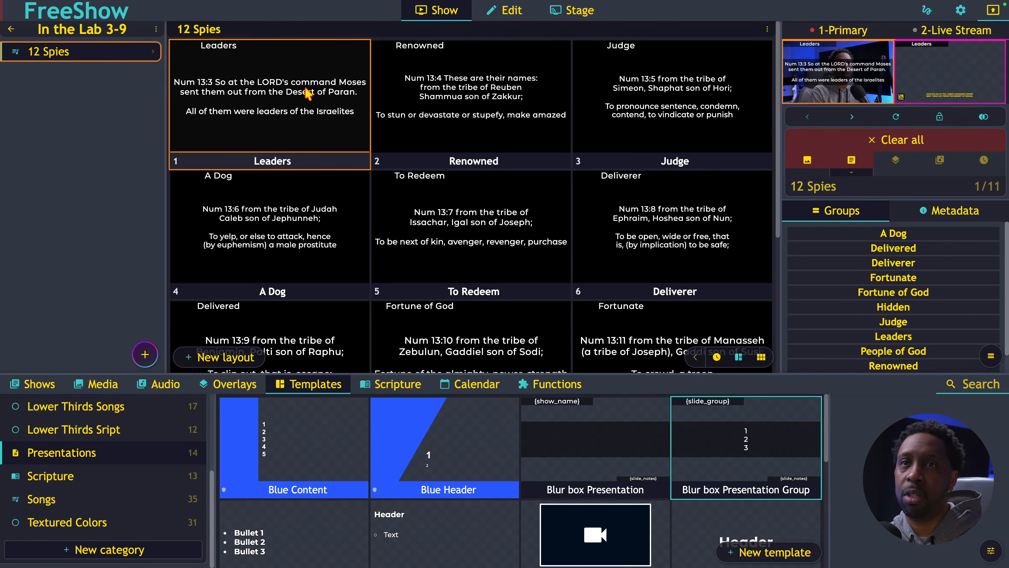
pyautogui.click(828, 77)
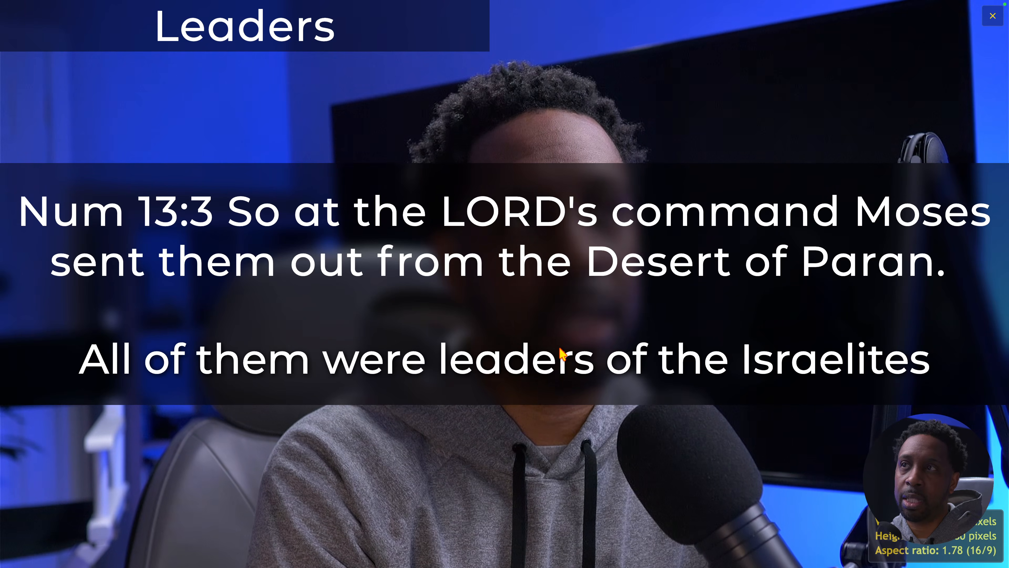
pyautogui.click(481, 362)
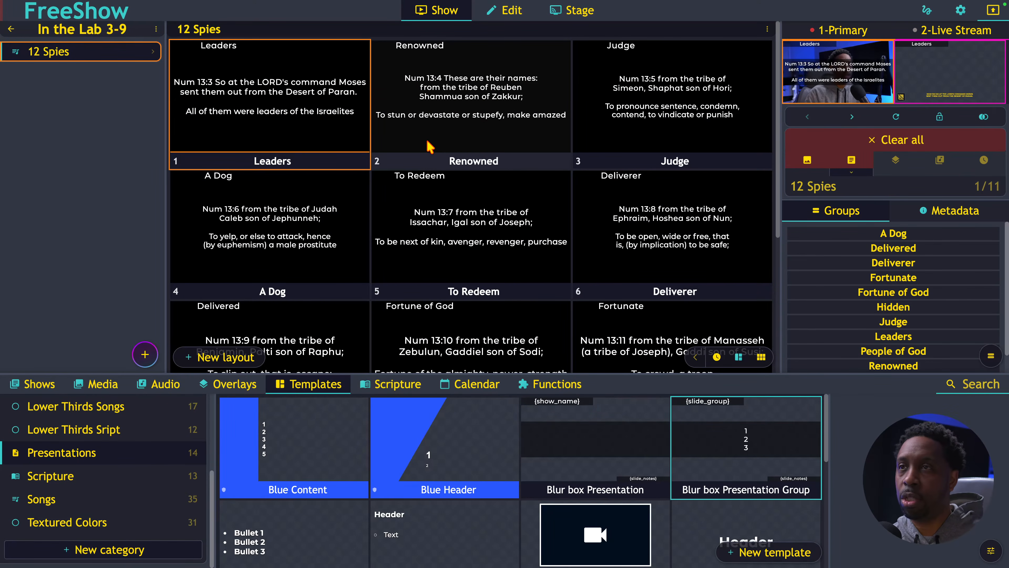
# Step: Open the "Blur box Presentation Group" template for editing and move the {slide_group} box slightly down from the slide's upper edge
pyautogui.rightClick(738, 465)
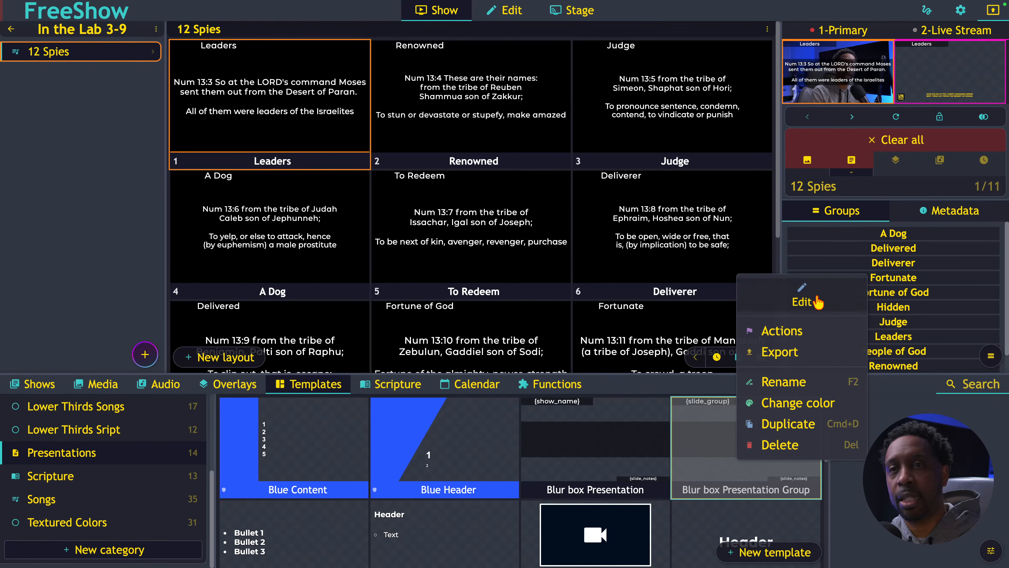
pyautogui.click(811, 304)
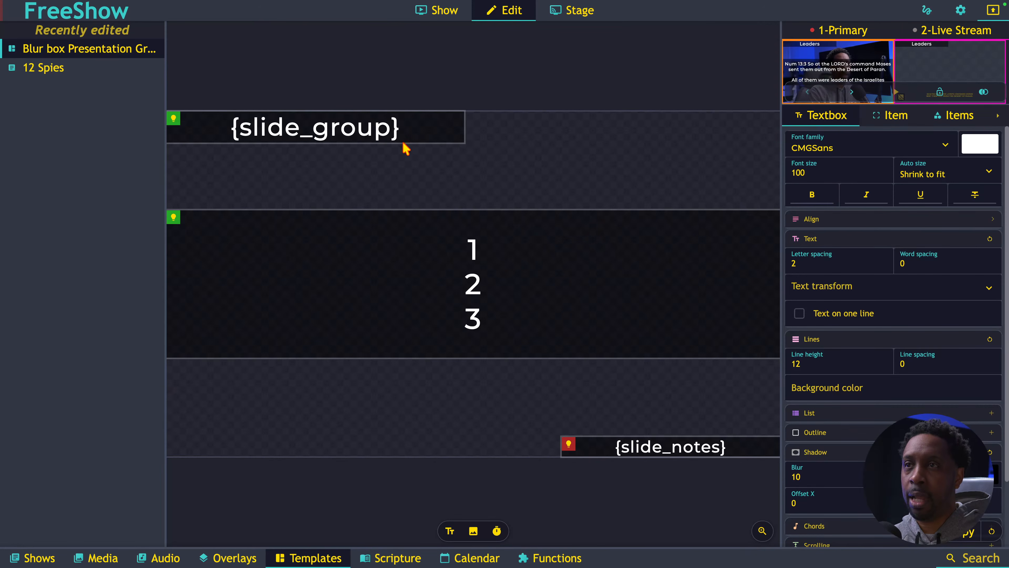
pyautogui.moveTo(402, 141); pyautogui.dragTo(402, 169)
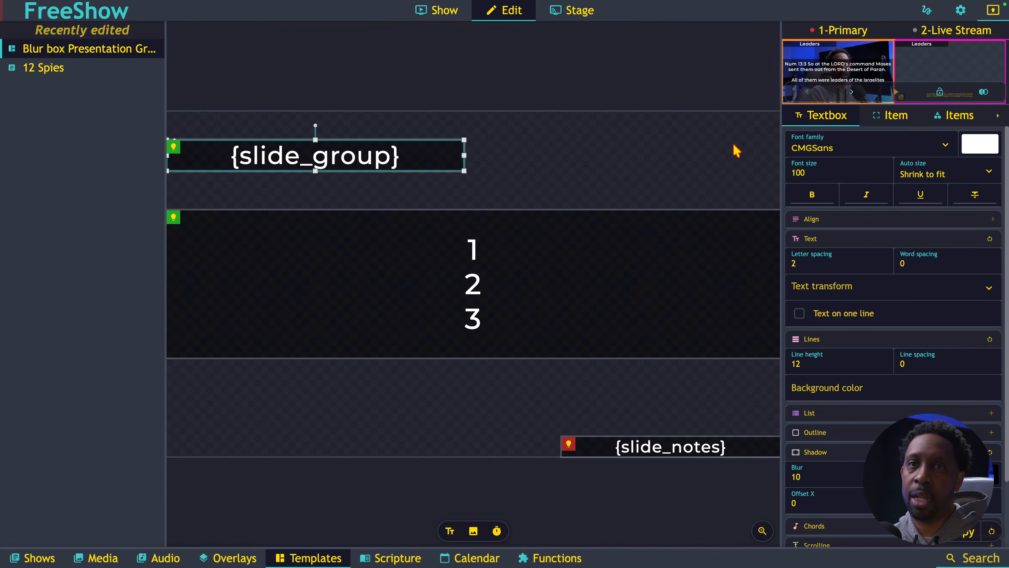
# Step: Set the font family of the {slide_group} text to Fantasy
pyautogui.click(892, 157)
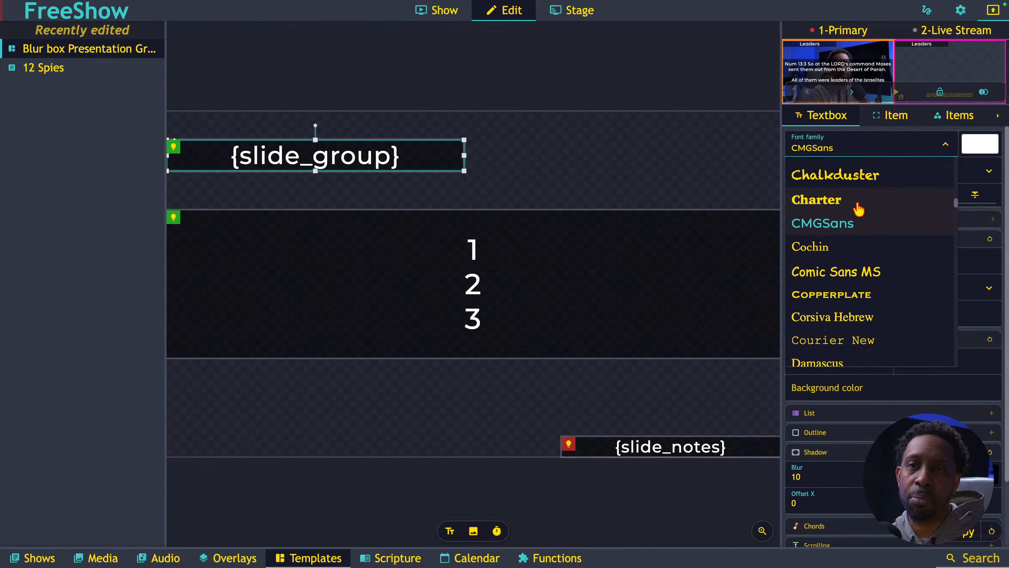
pyautogui.scroll(-10, 858, 208)
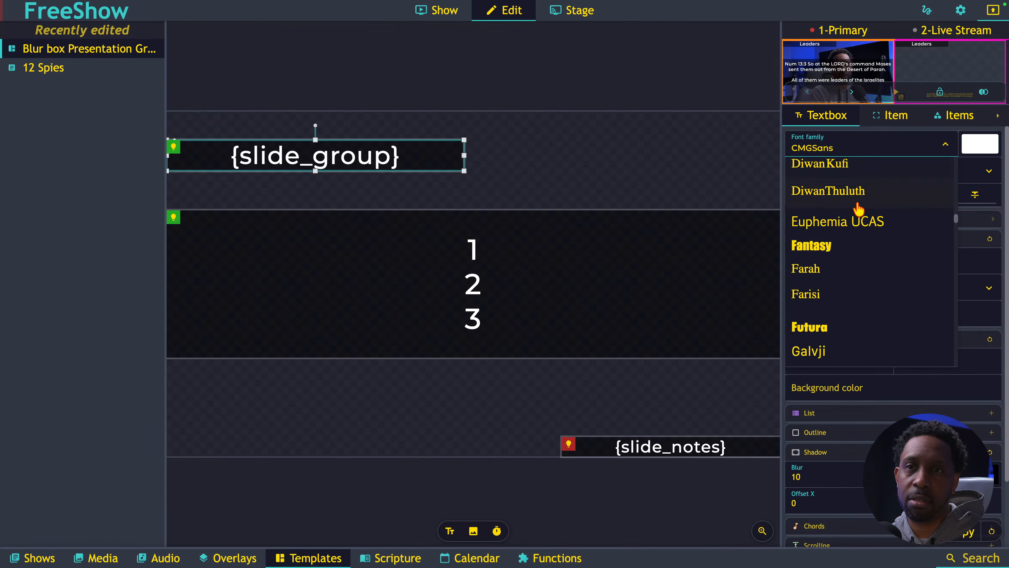
pyautogui.scroll(-3, 858, 208)
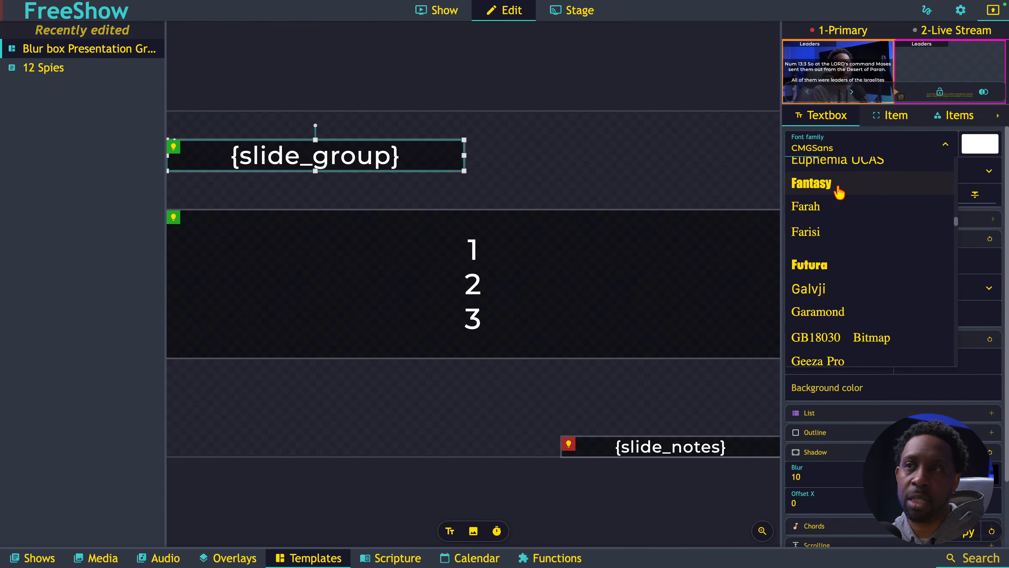
pyautogui.click(839, 192)
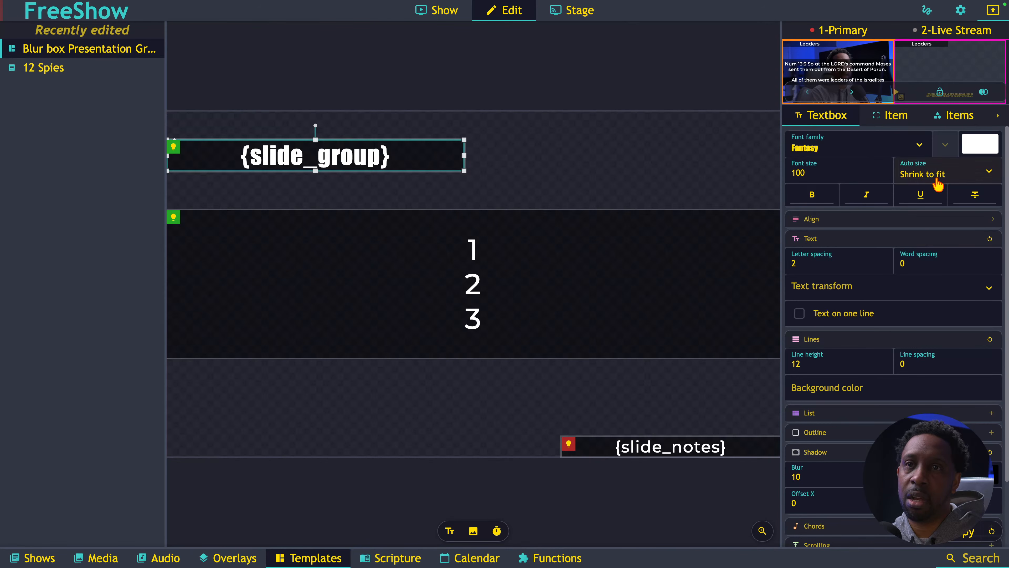
# Step: Give the {slide_group} box a solid white border of width 5 with corner radius 3, and centre it horizontally above the middle text box
pyautogui.click(896, 115)
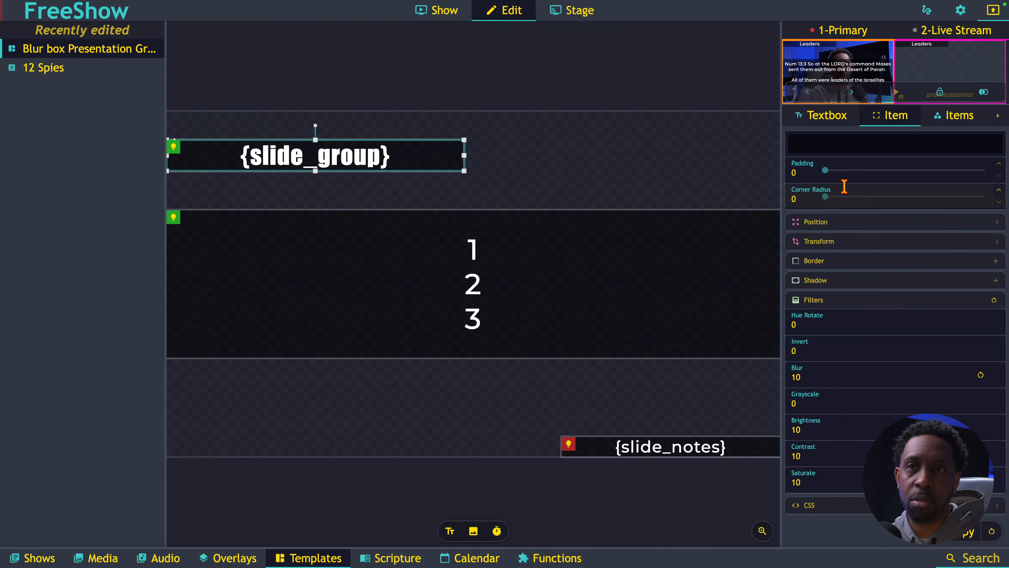
pyautogui.click(850, 263)
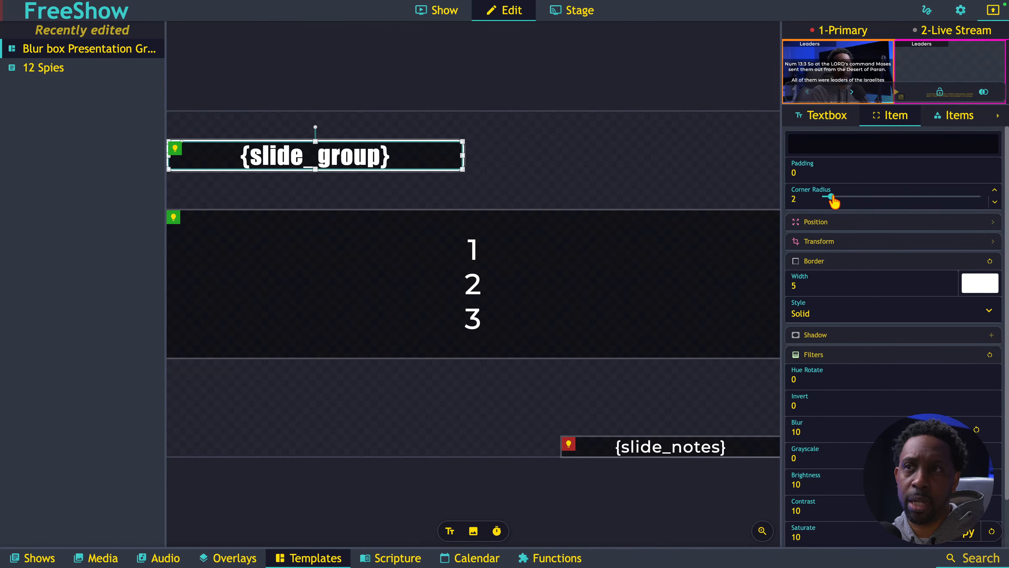
pyautogui.moveTo(833, 197); pyautogui.dragTo(836, 197)
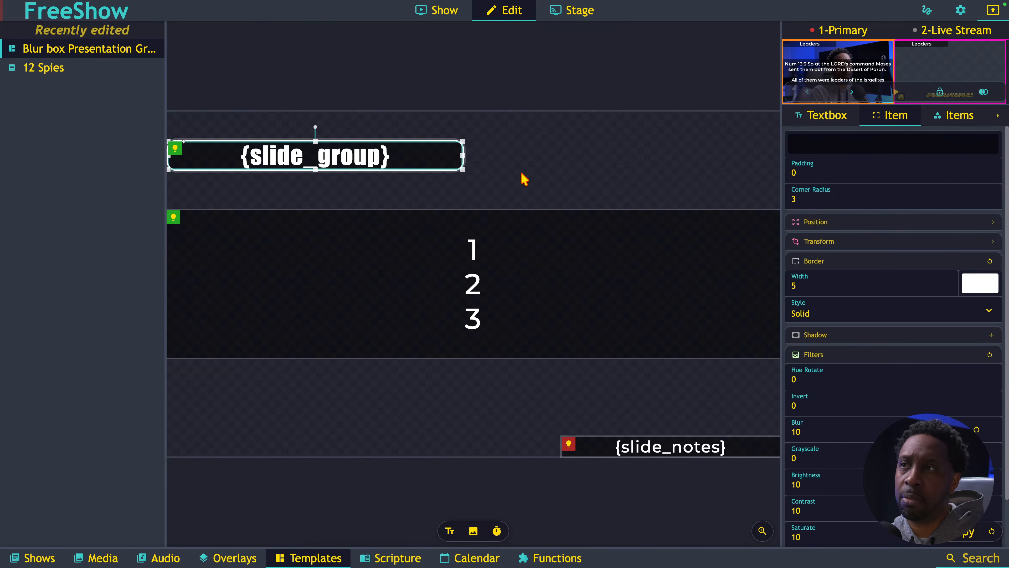
pyautogui.moveTo(414, 139); pyautogui.dragTo(578, 147)
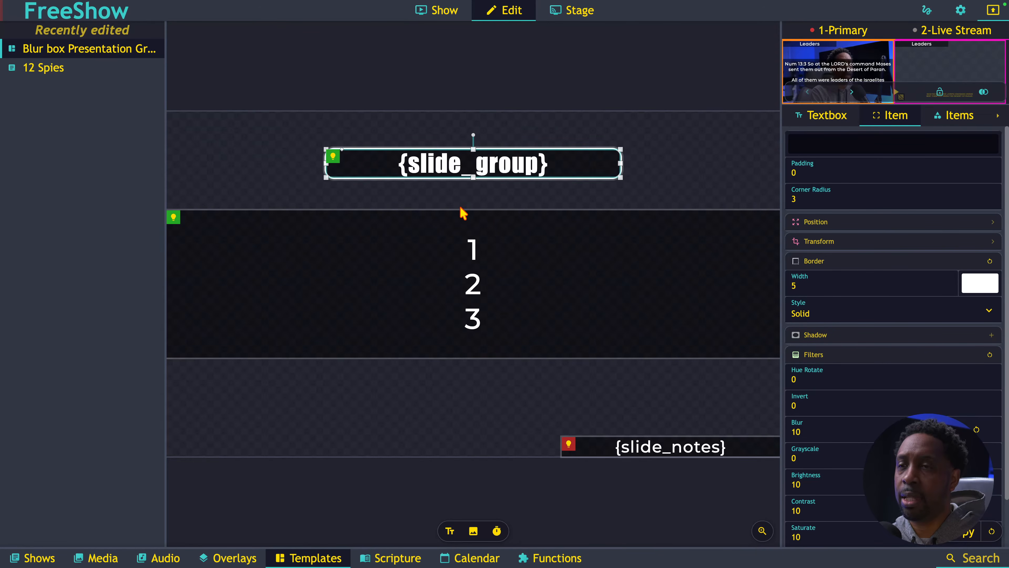
# Step: Return to the "12 Spies" show and check the Leaders slide in the full-size 1-Primary output
pyautogui.click(440, 11)
pyautogui.scroll(1, 476, 158)
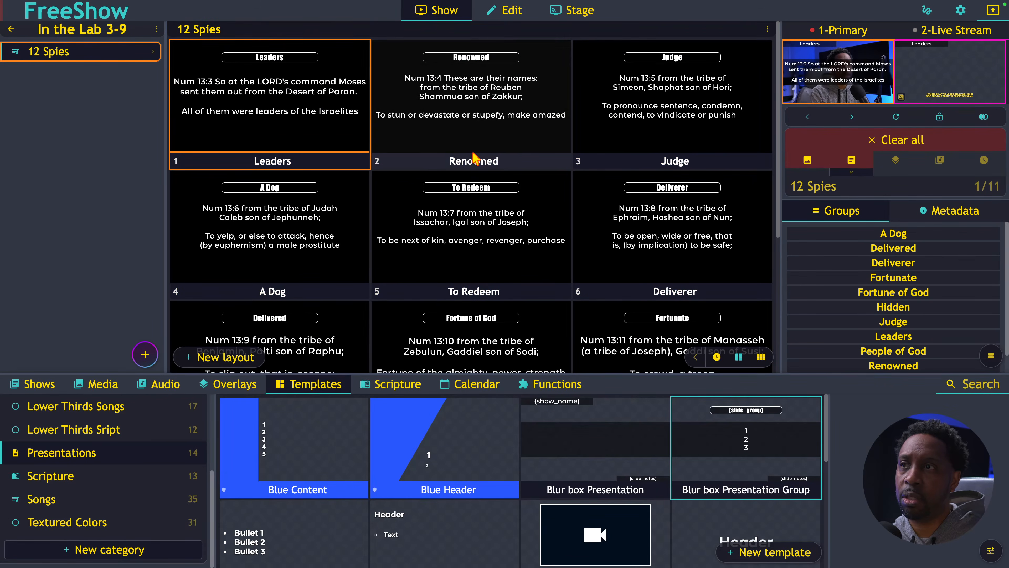
pyautogui.doubleClick(844, 69)
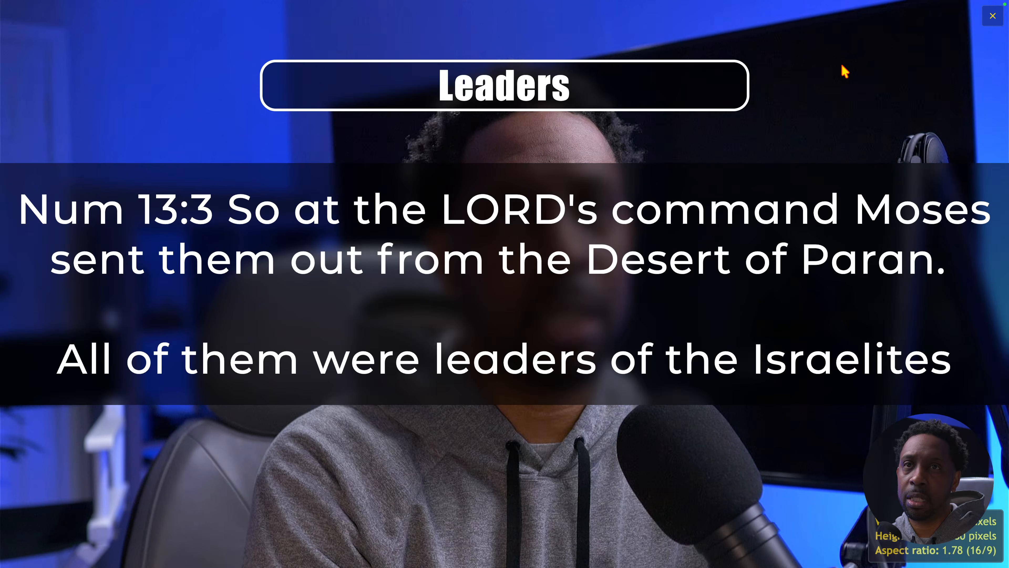
pyautogui.press('Escape')
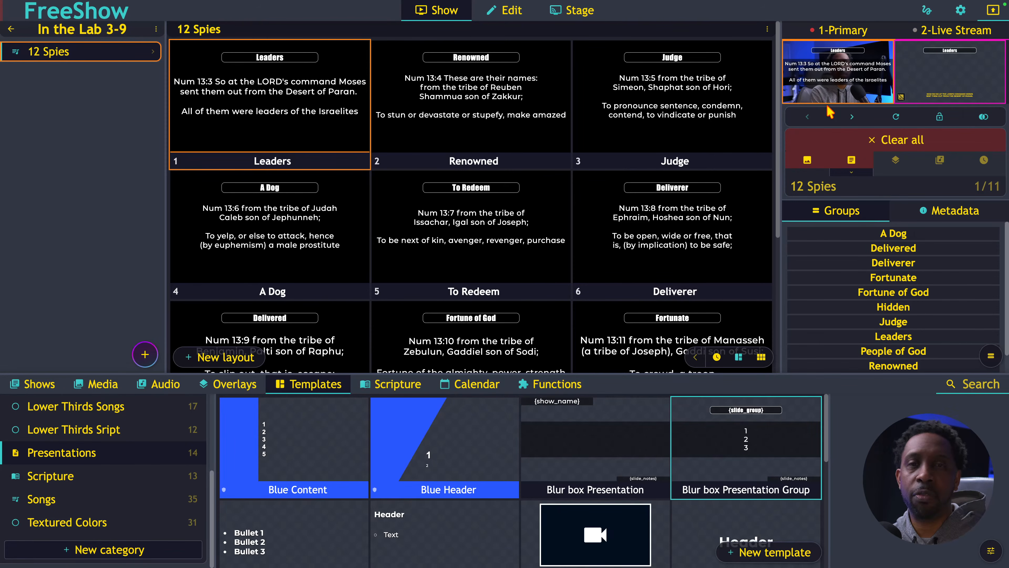
# Step: Search the online Pixabay media for "path" and look through the images for a suitable slide background
pyautogui.click(96, 389)
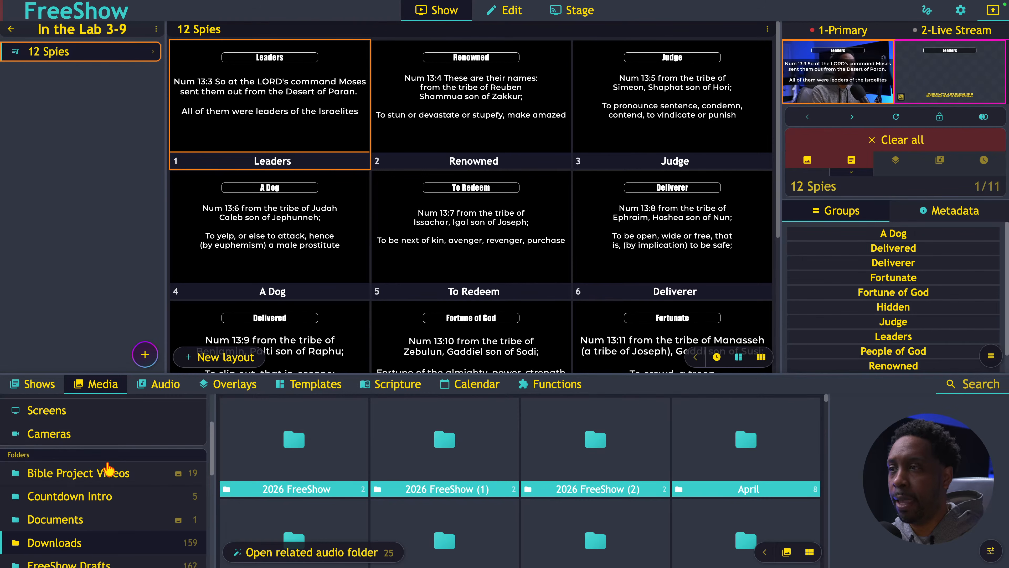
pyautogui.scroll(2, 70, 491)
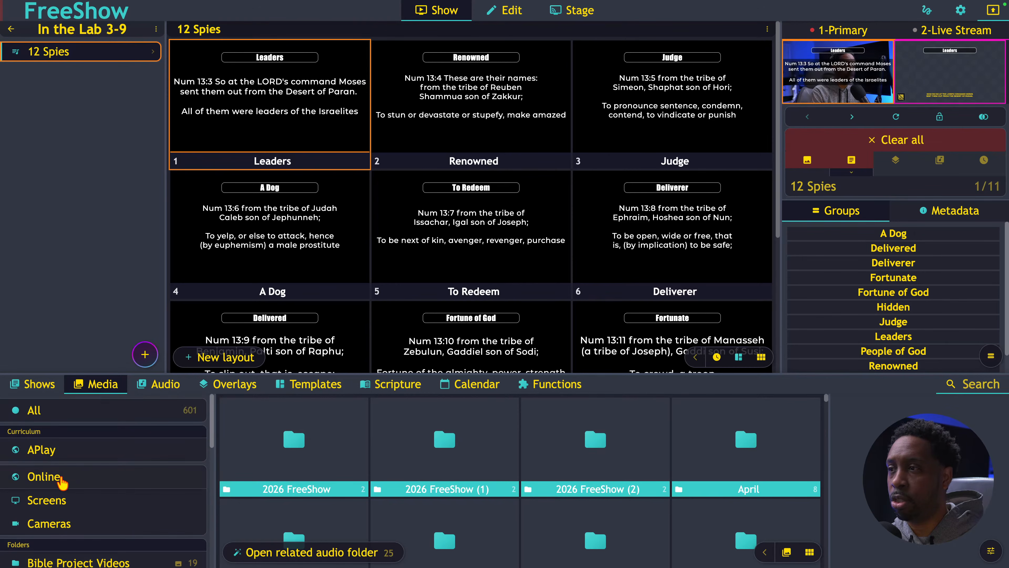
pyautogui.click(59, 477)
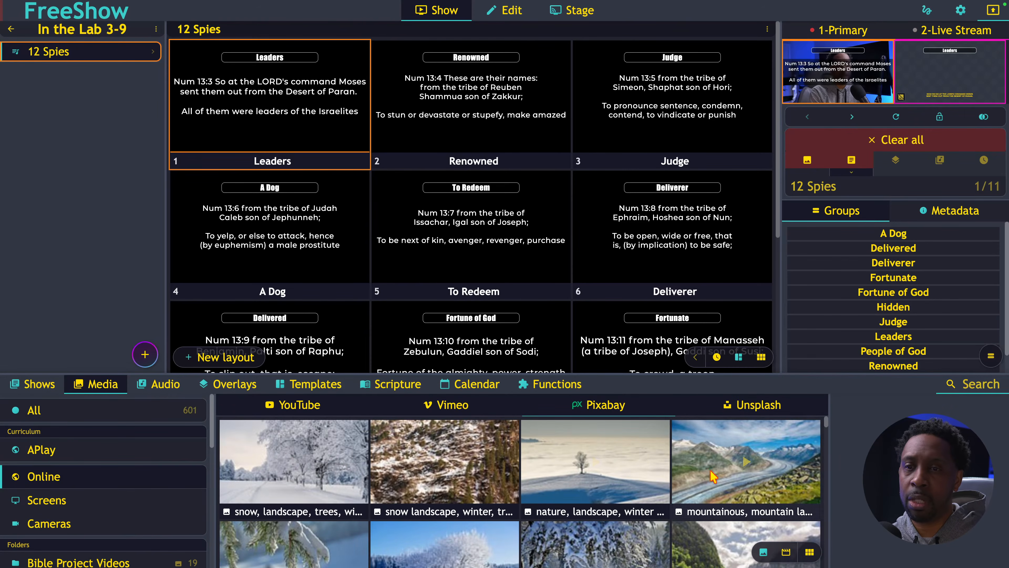
pyautogui.click(980, 386)
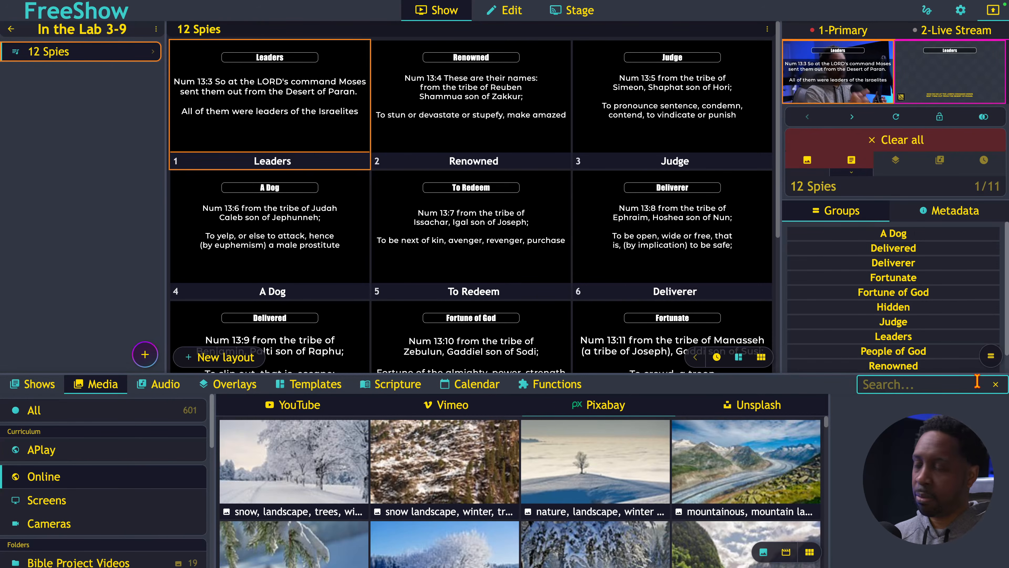
pyautogui.write('path')
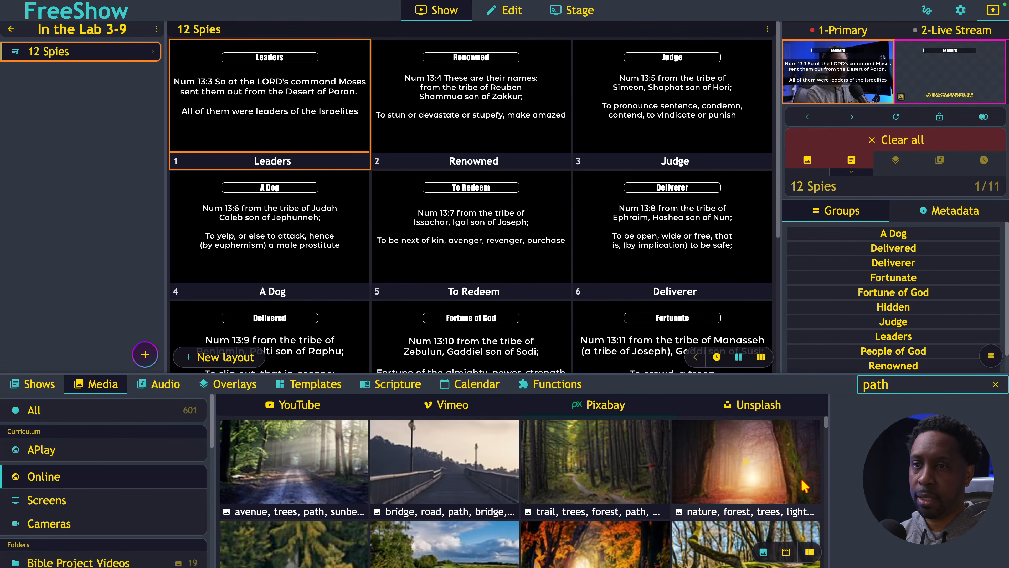
pyautogui.scroll(-5, 615, 481)
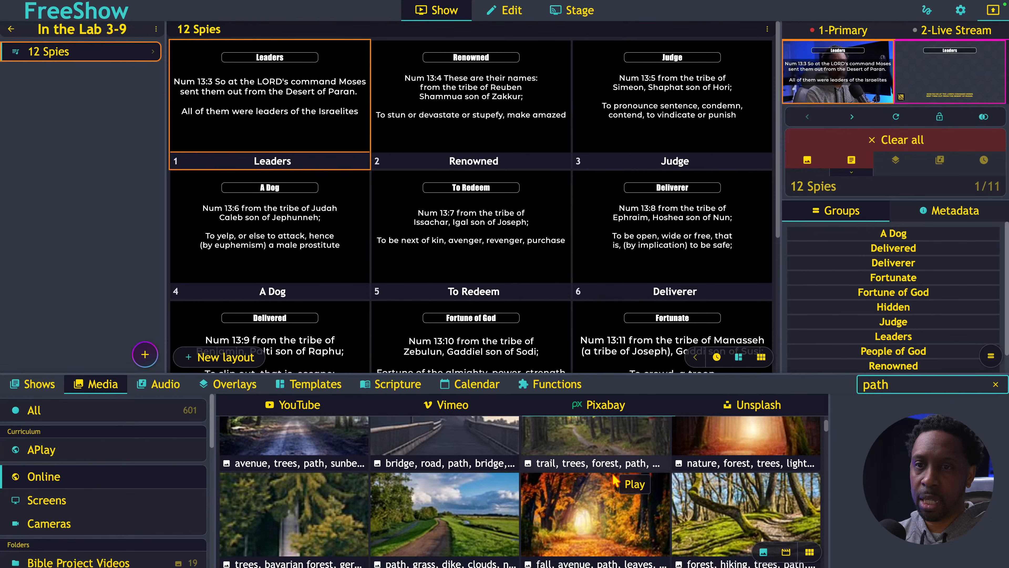
pyautogui.scroll(-2, 531, 504)
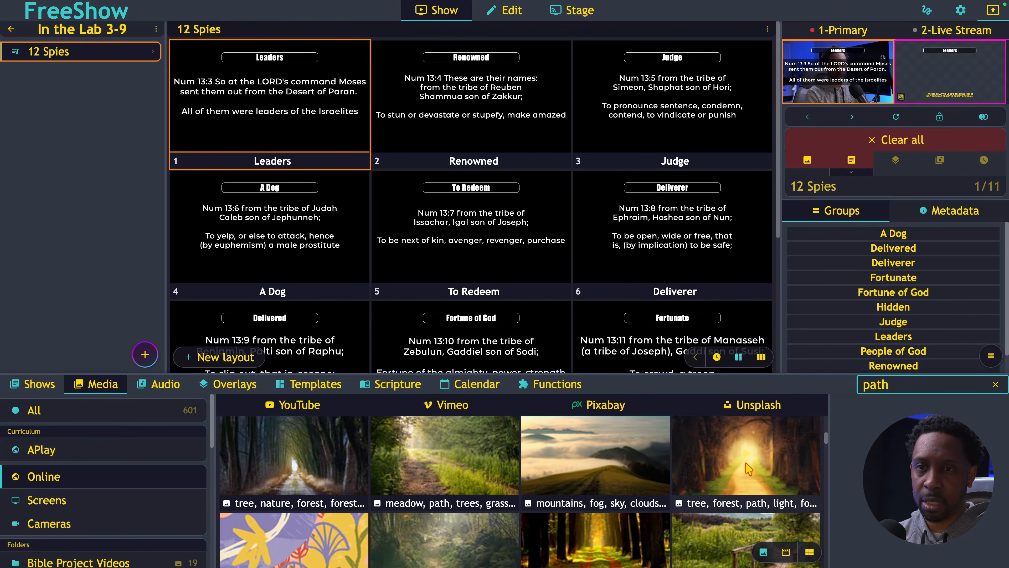
pyautogui.scroll(-2, 450, 463)
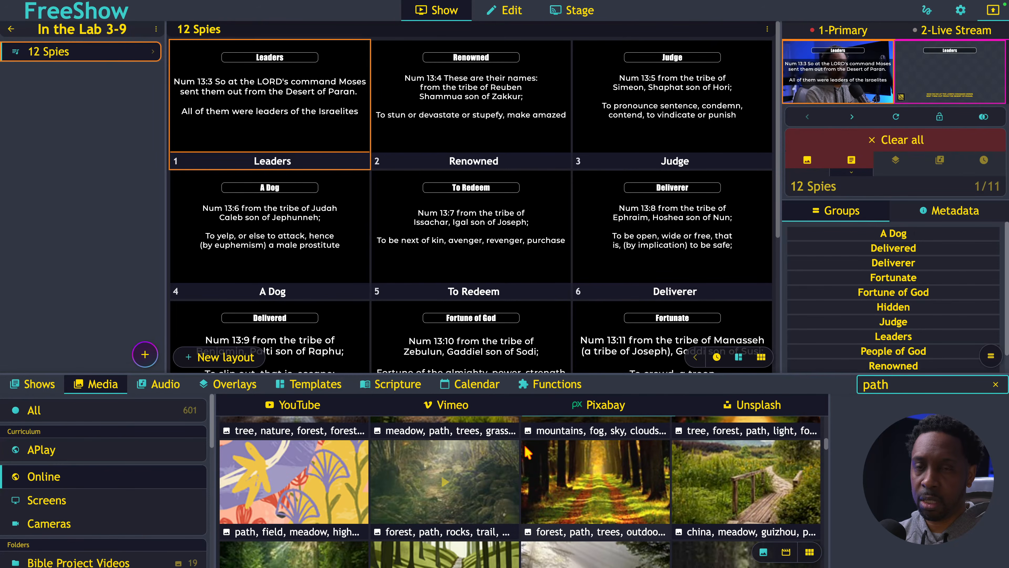
pyautogui.scroll(-3, 450, 463)
pyautogui.scroll(-3, 528, 453)
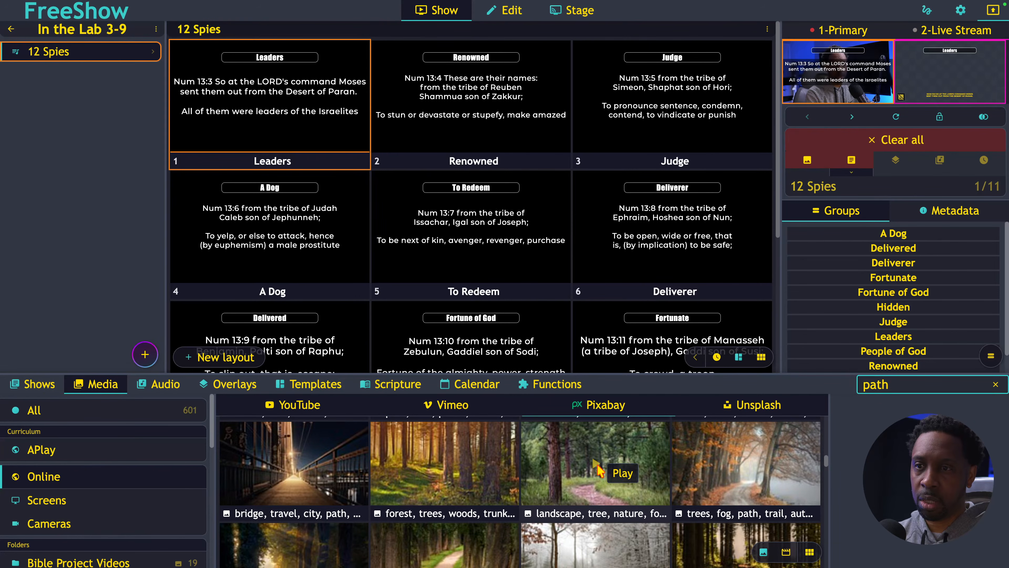
pyautogui.scroll(-2, 589, 482)
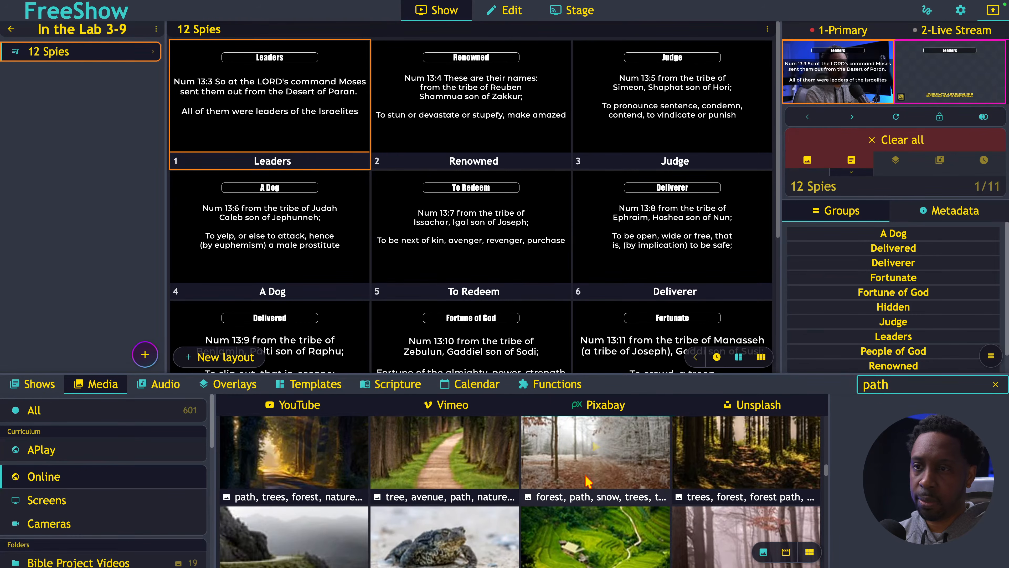
pyautogui.scroll(-3, 588, 482)
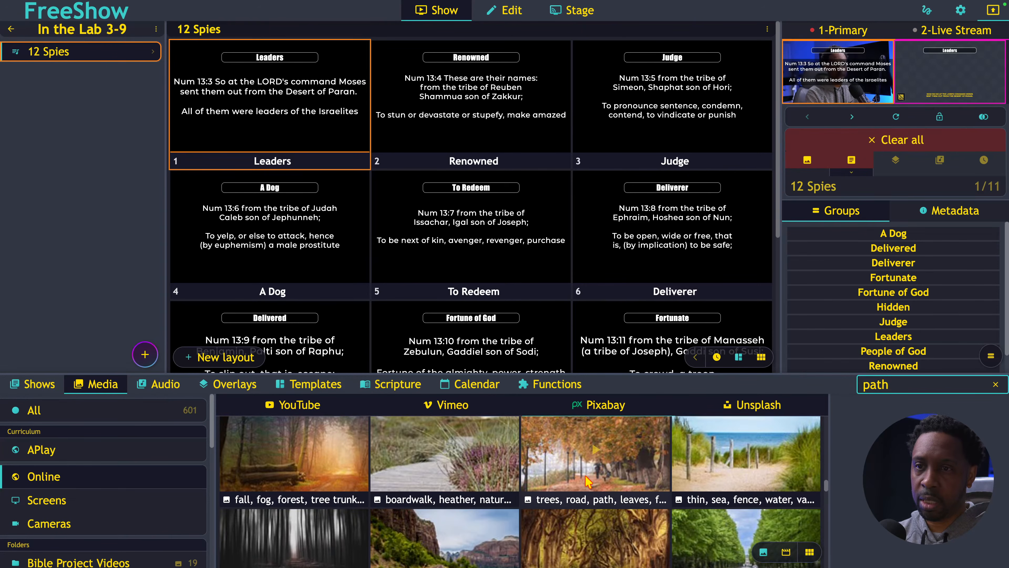
# Step: Search Pixabay for "journey" instead and look through the images for a suitable background
pyautogui.doubleClick(859, 389)
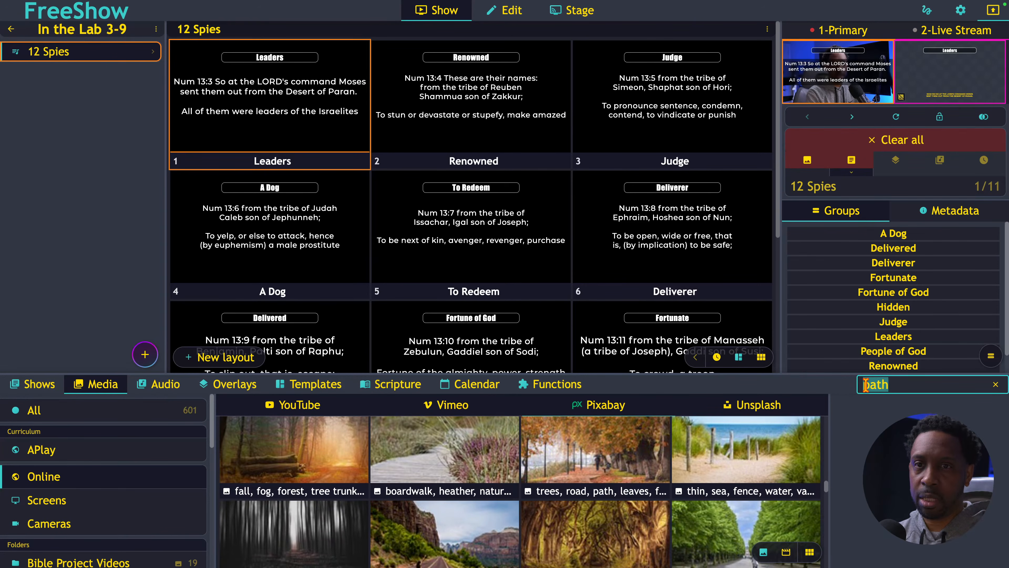
pyautogui.write('journey')
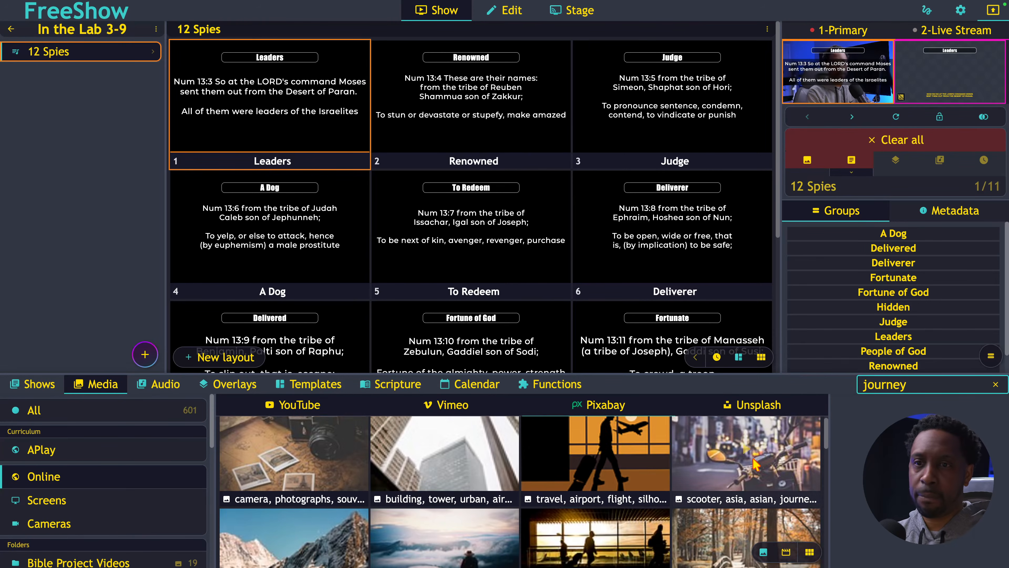
pyautogui.scroll(-3, 754, 463)
pyautogui.scroll(-5, 755, 463)
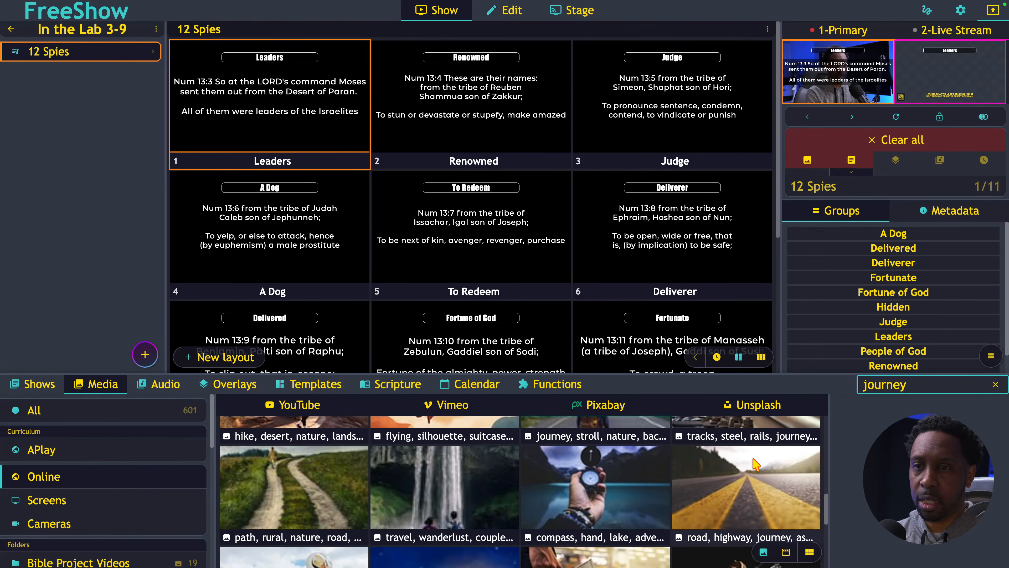
pyautogui.scroll(-2, 755, 463)
pyautogui.scroll(-2, 754, 463)
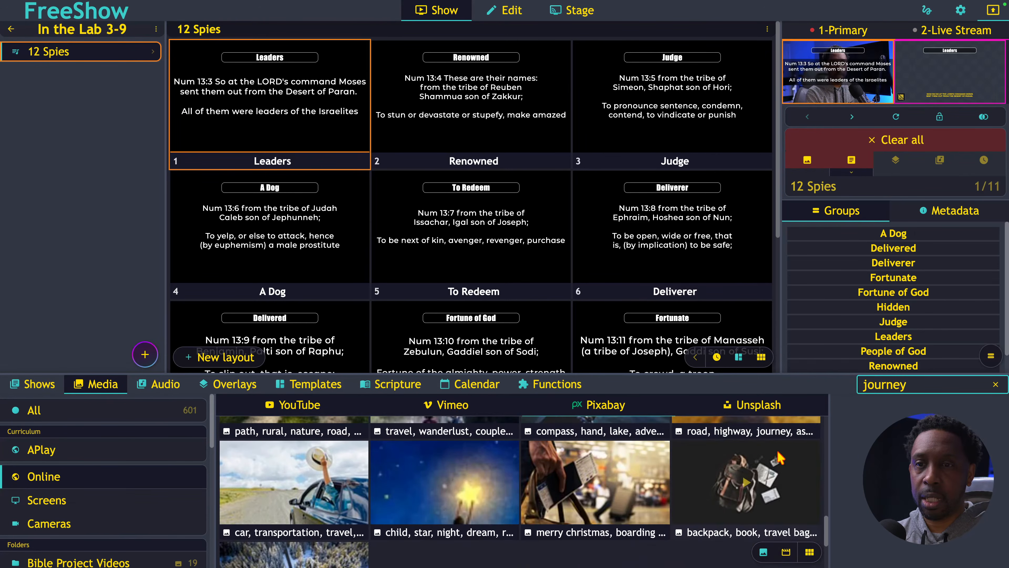
# Step: Search Pixabay for "compass" and set the nautical vintage compass map image as the Leaders slide's background
pyautogui.doubleClick(890, 384)
pyautogui.write('compass')
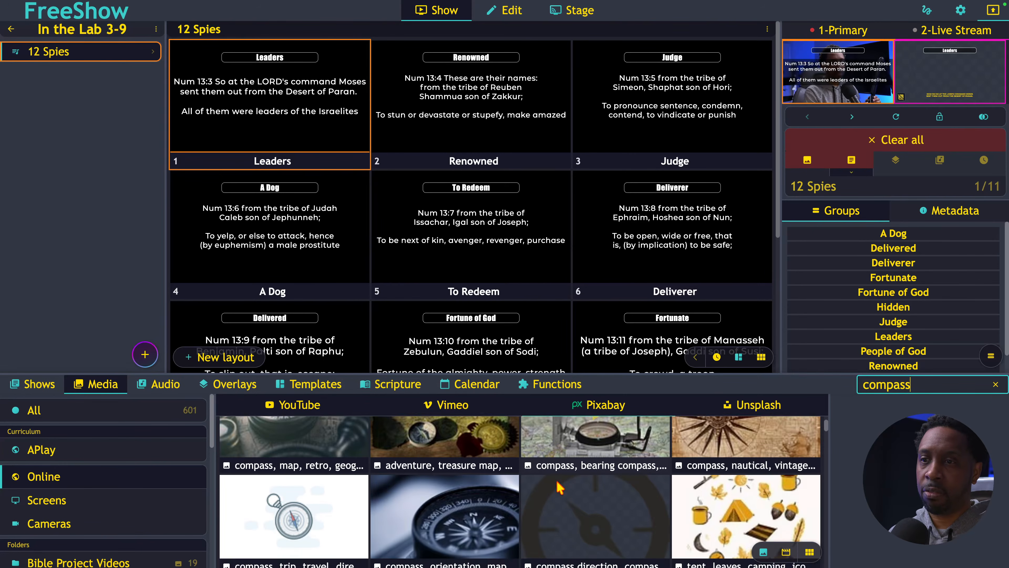
pyautogui.scroll(-2, 560, 487)
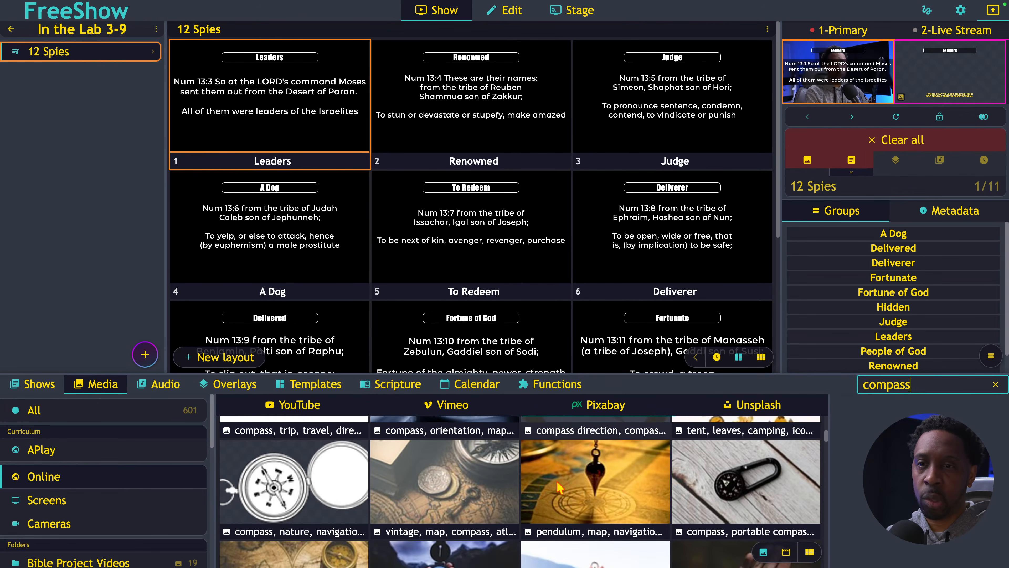
pyautogui.scroll(-2, 561, 487)
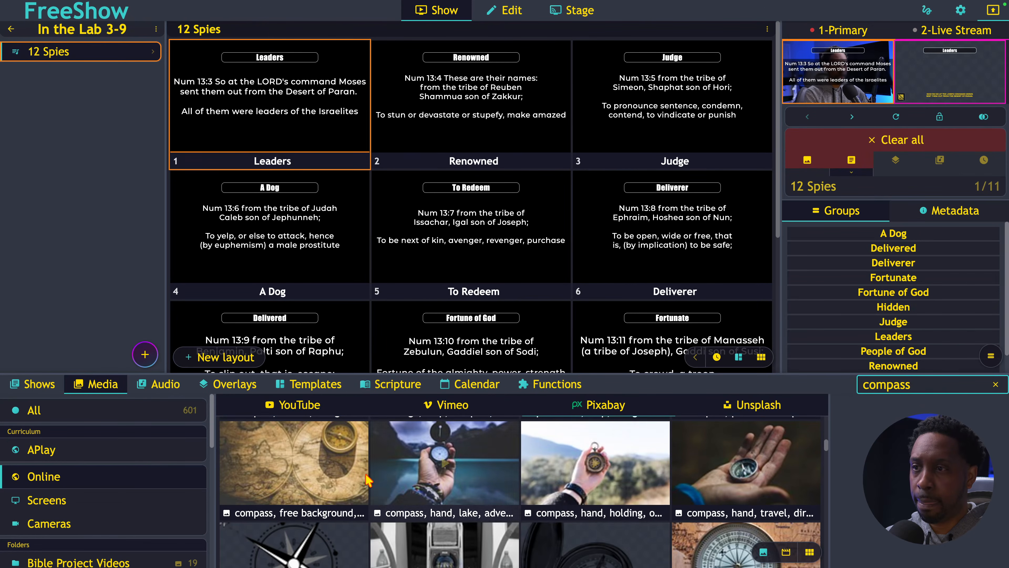
pyautogui.scroll(-6, 343, 460)
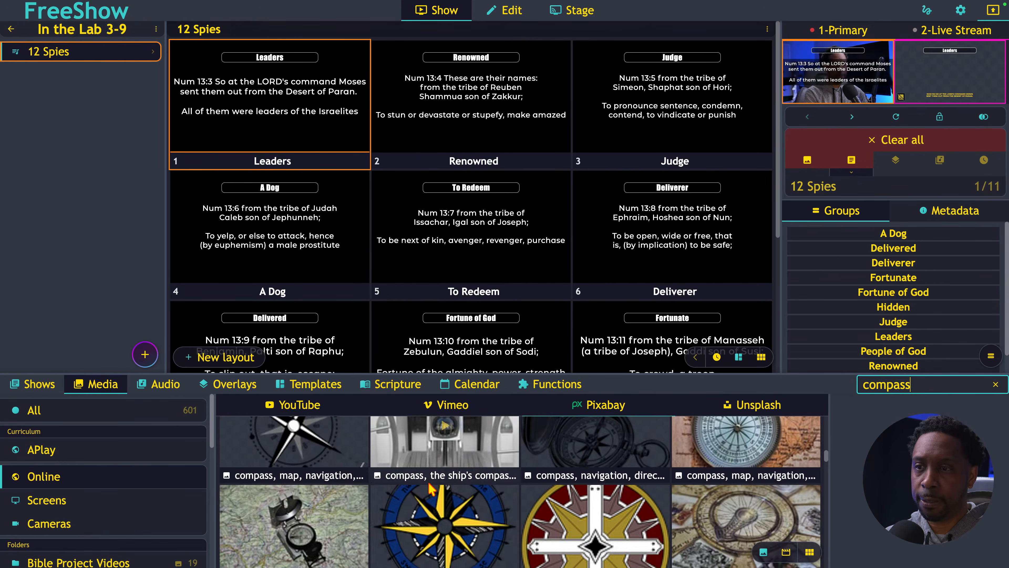
pyautogui.scroll(-6, 431, 489)
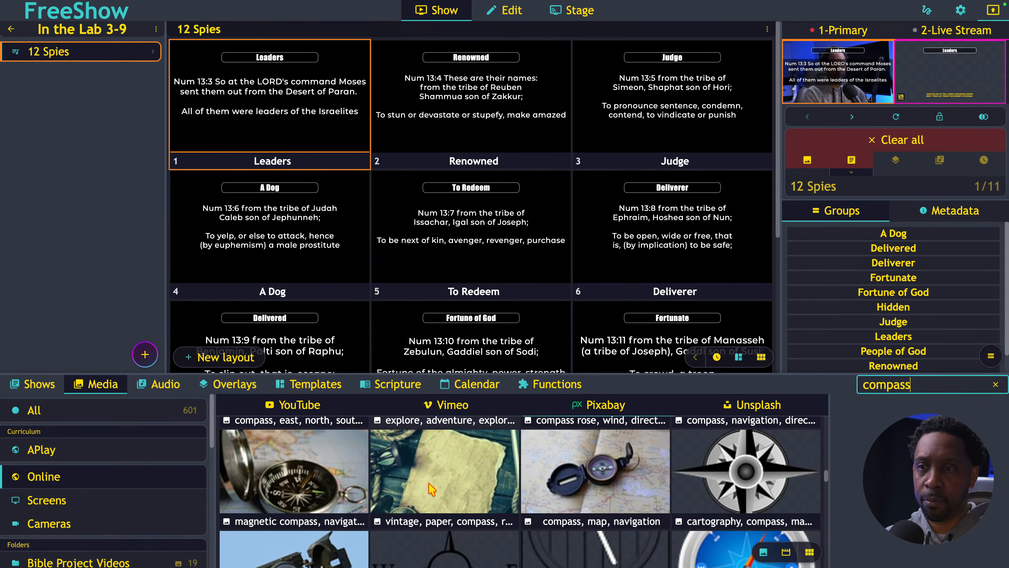
pyautogui.scroll(-2, 431, 489)
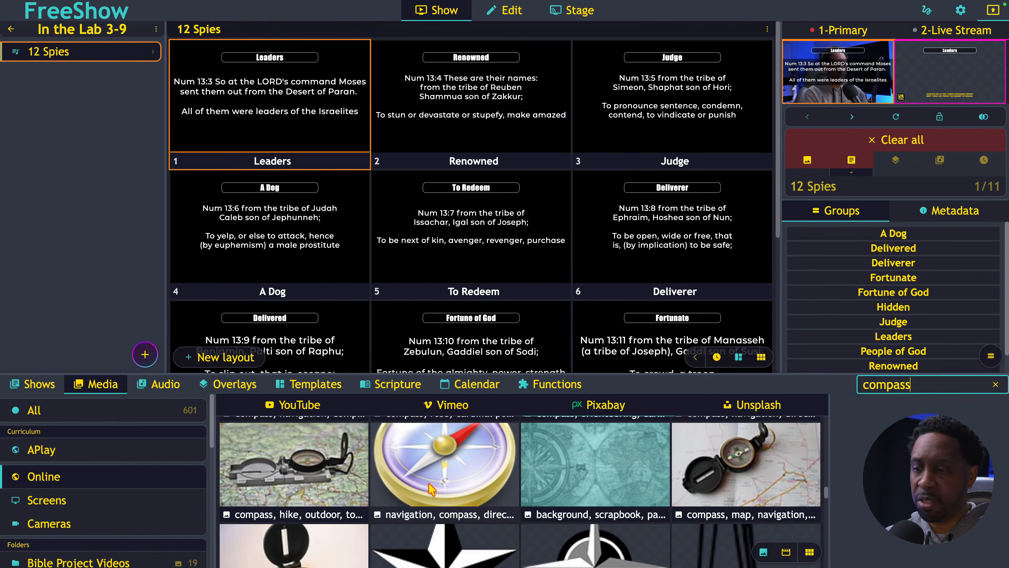
pyautogui.scroll(-6, 431, 489)
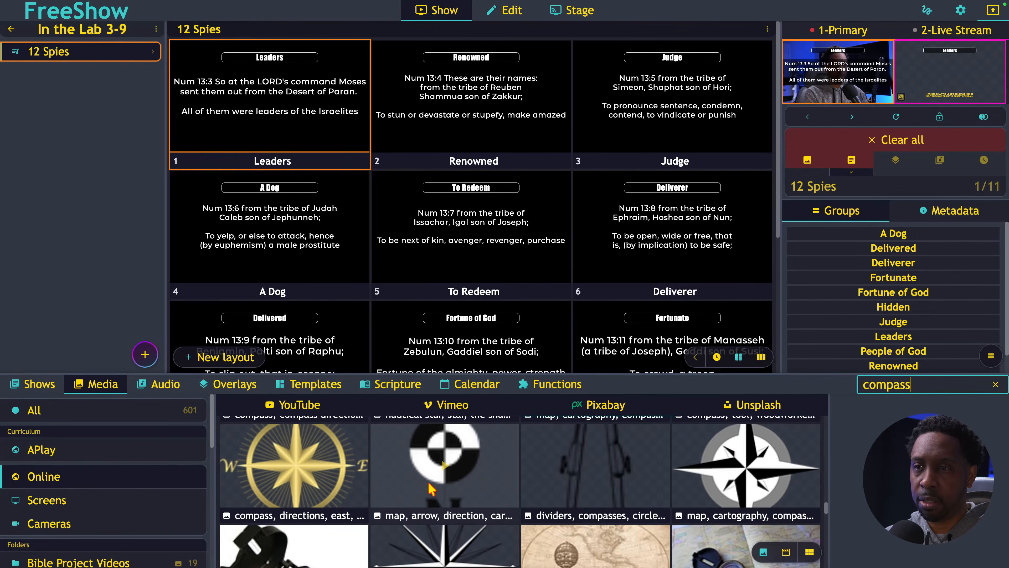
pyautogui.scroll(-3, 430, 487)
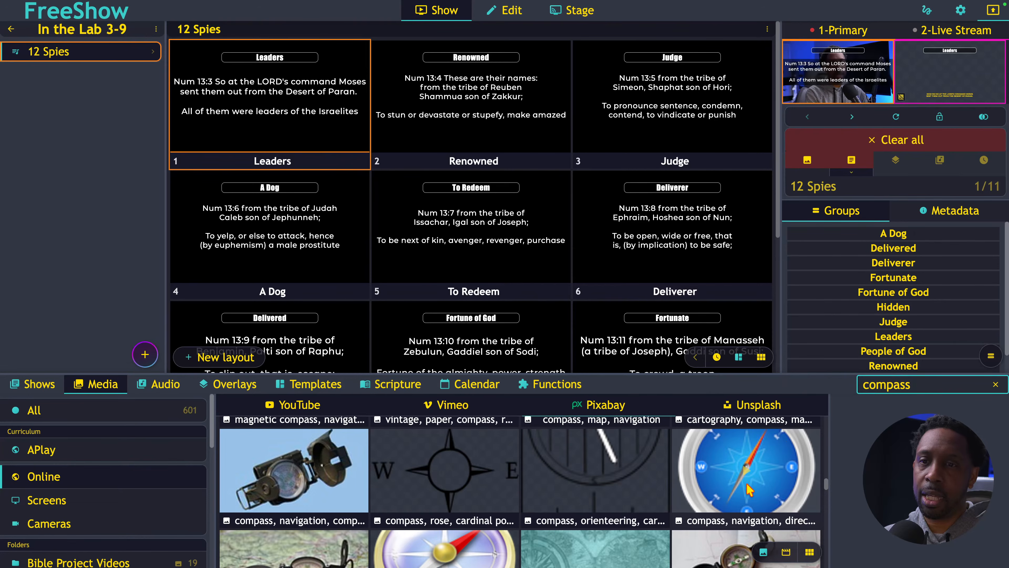
pyautogui.scroll(15, 749, 490)
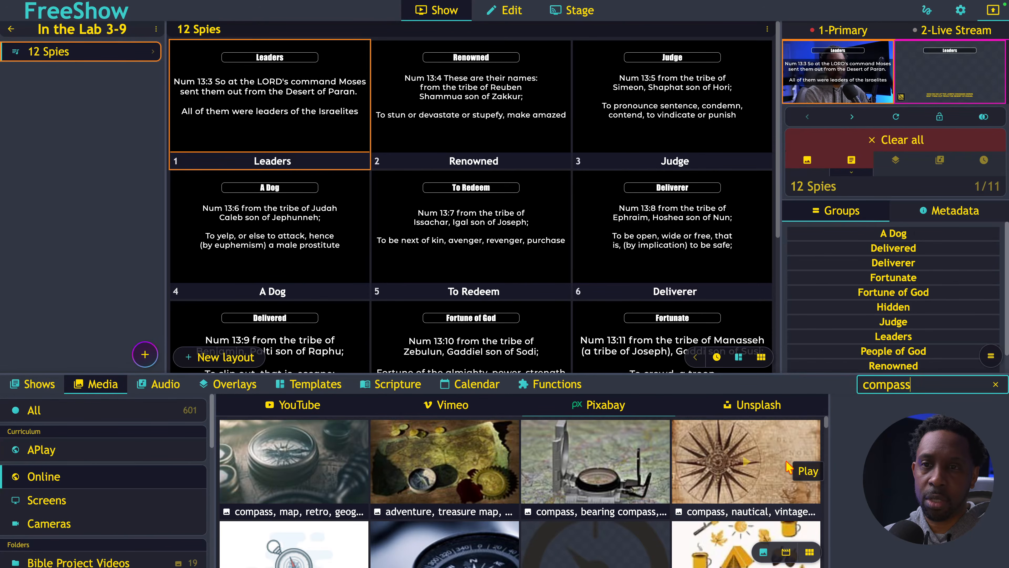
pyautogui.moveTo(786, 467); pyautogui.dragTo(294, 101)
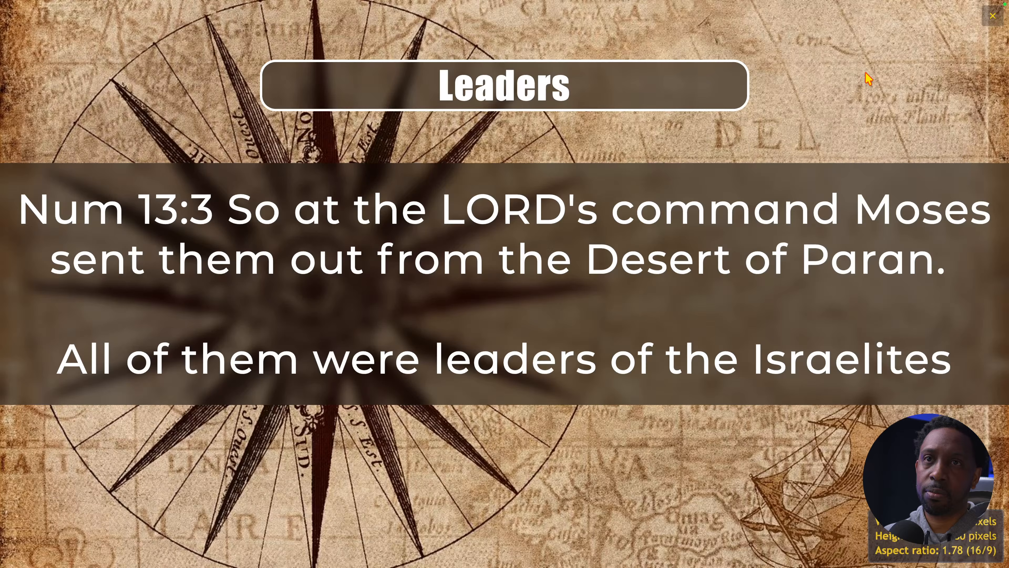
# Step: Advance the full-size 1-Primary output from the Leaders slide to the Renowned slide, and close the enlarged view
pyautogui.click(868, 78)
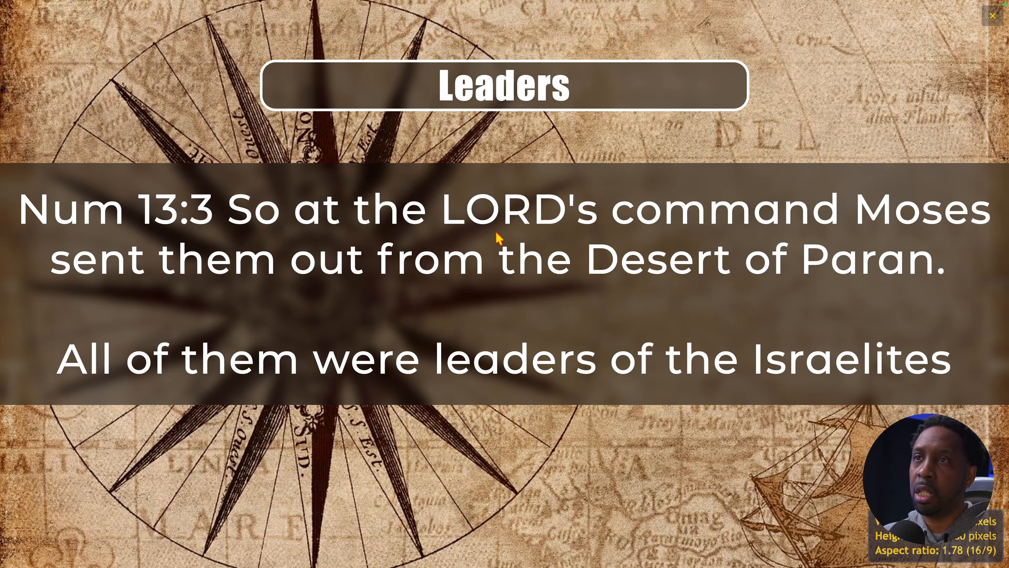
pyautogui.press('Right')
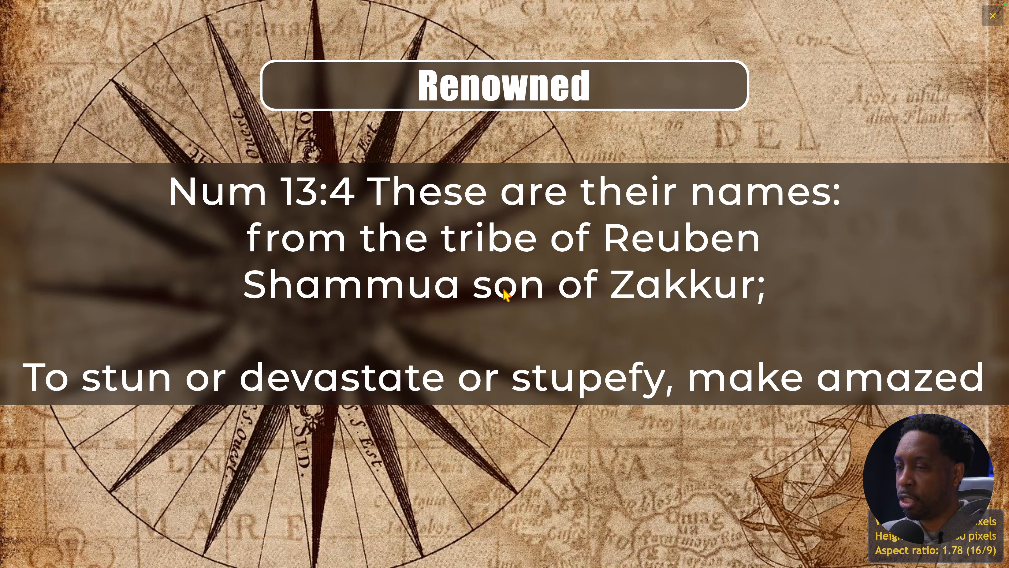
pyautogui.click(512, 302)
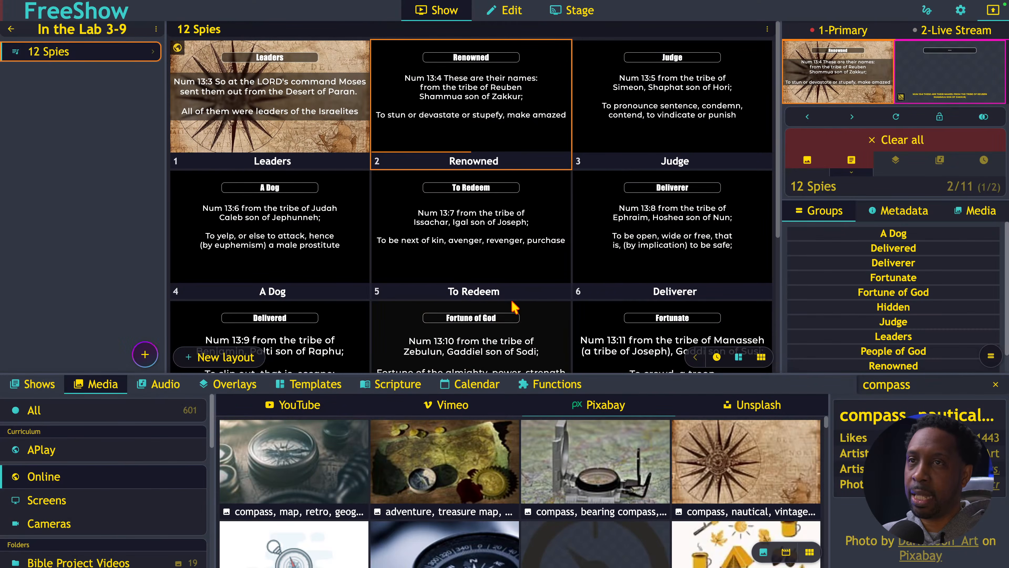
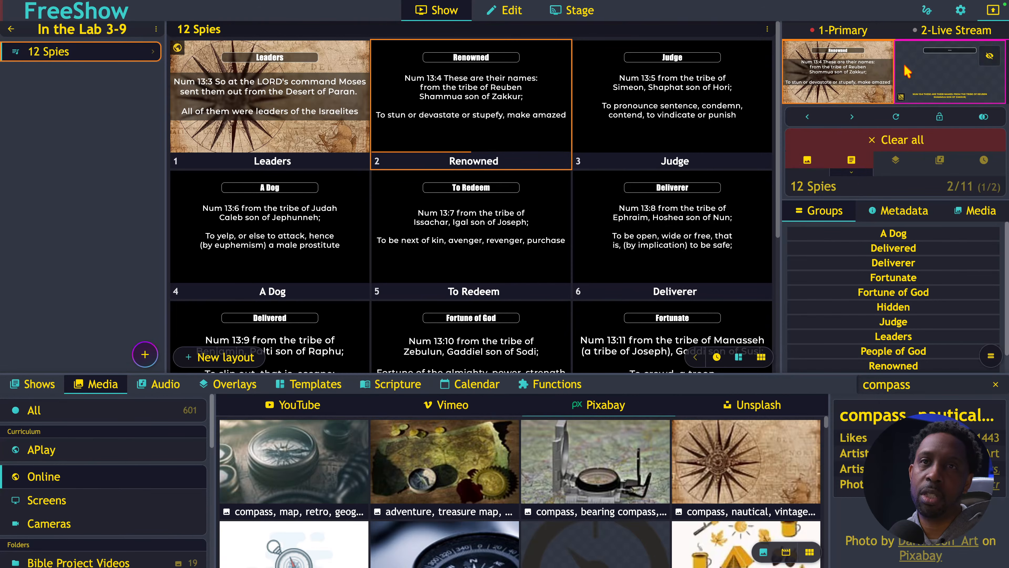
# Step: Enlarge the 2-Live Stream output to check how the Renowned slide's group-name box looks there, and close it
pyautogui.click(927, 78)
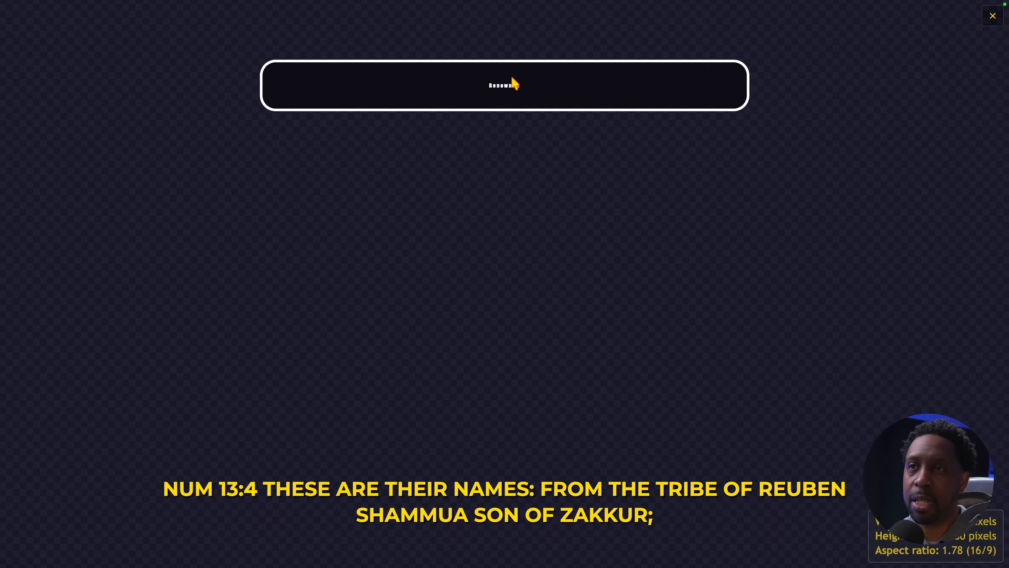
pyautogui.click(487, 180)
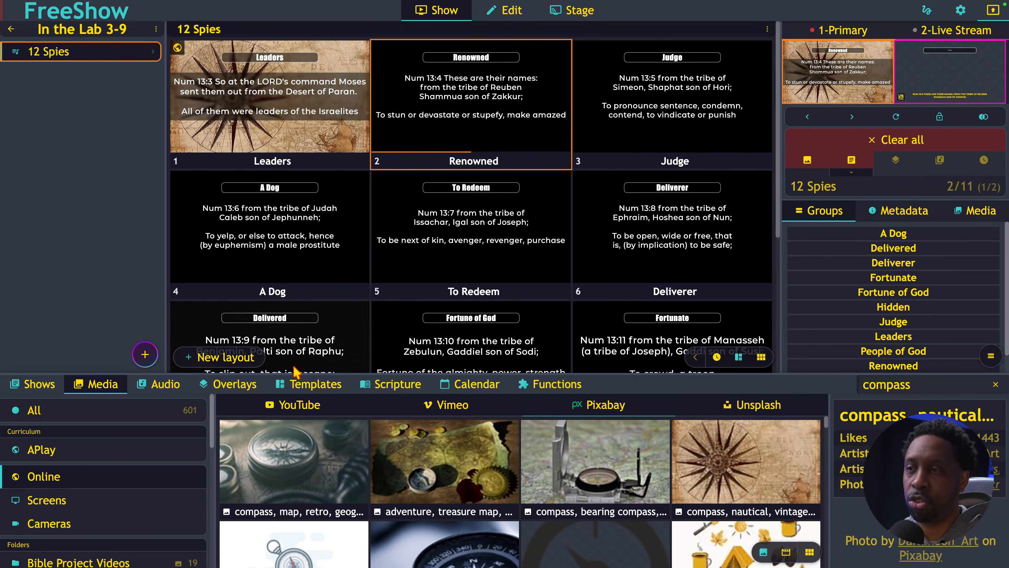
# Step: Find the LT Lyrics Transparent Yellow template in the Lower Thirds Songs category and duplicate it
pyautogui.click(316, 384)
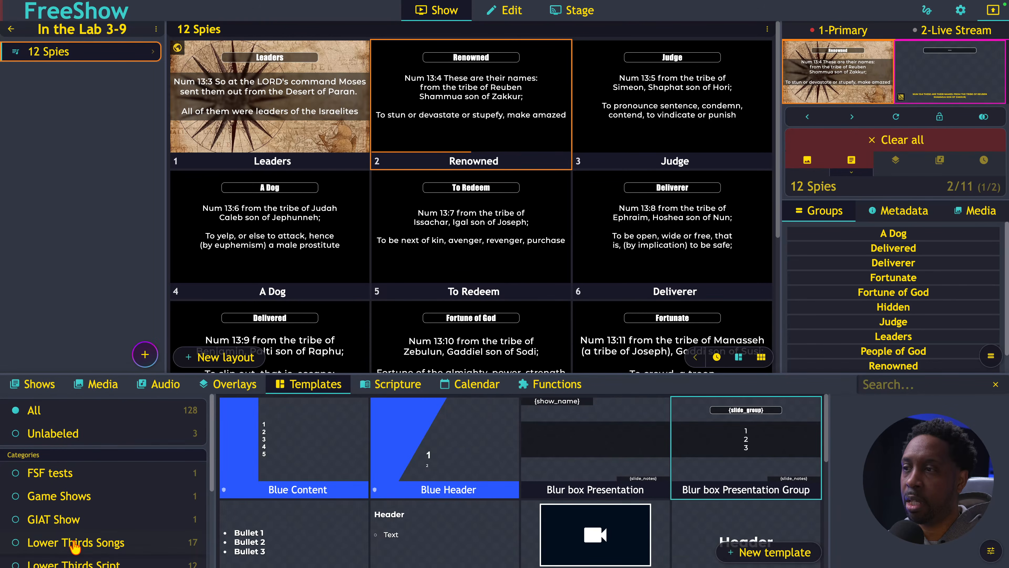
pyautogui.scroll(-3, 78, 535)
pyautogui.scroll(-1, 77, 535)
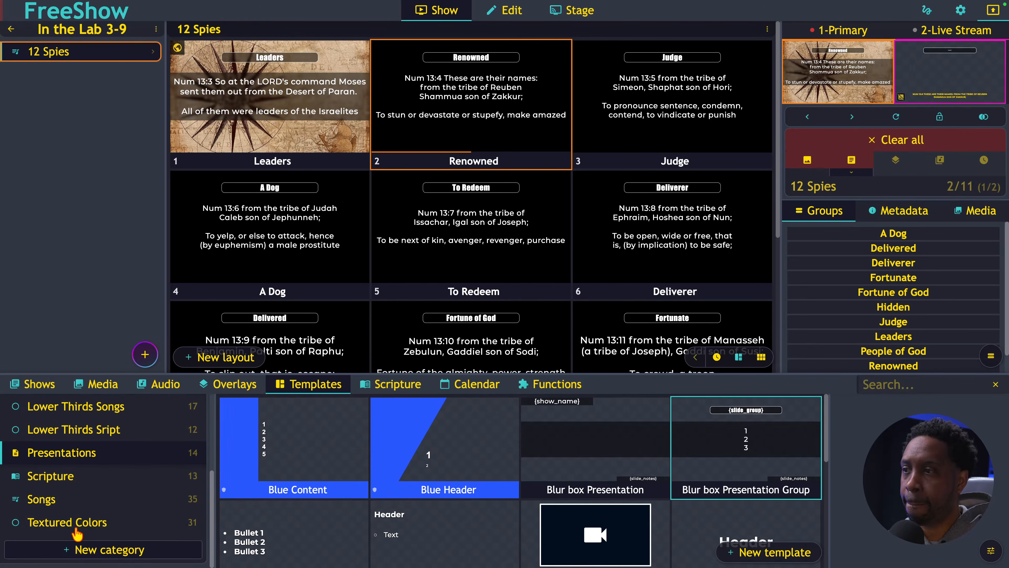
pyautogui.scroll(1, 77, 535)
pyautogui.click(105, 431)
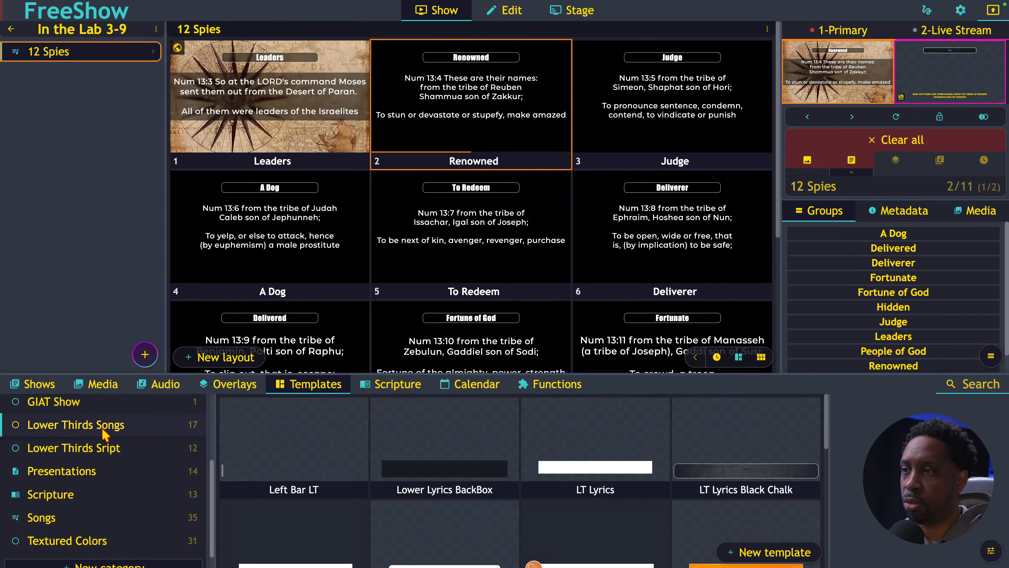
pyautogui.scroll(-2, 367, 462)
pyautogui.scroll(-5, 368, 462)
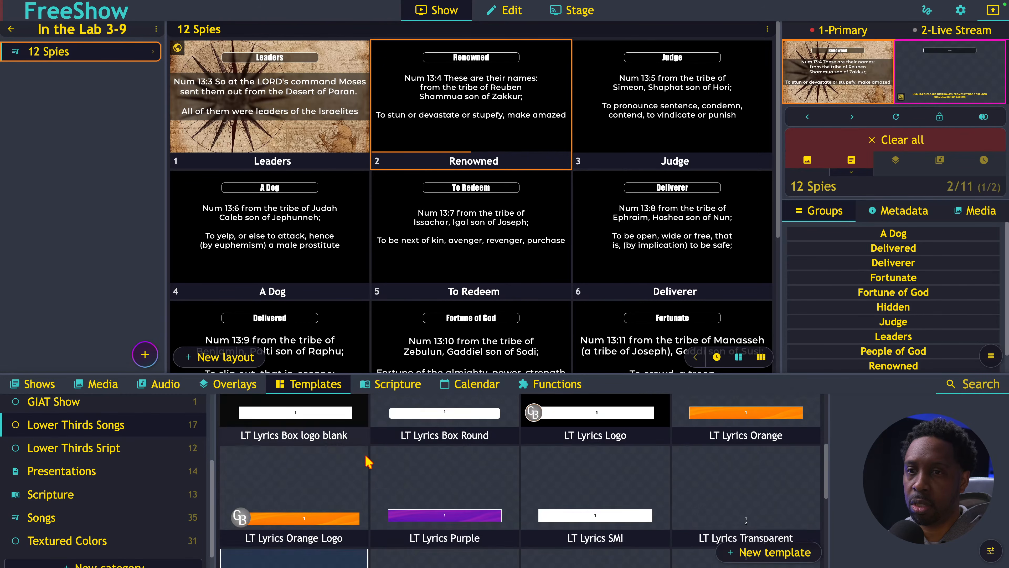
pyautogui.scroll(2, 369, 461)
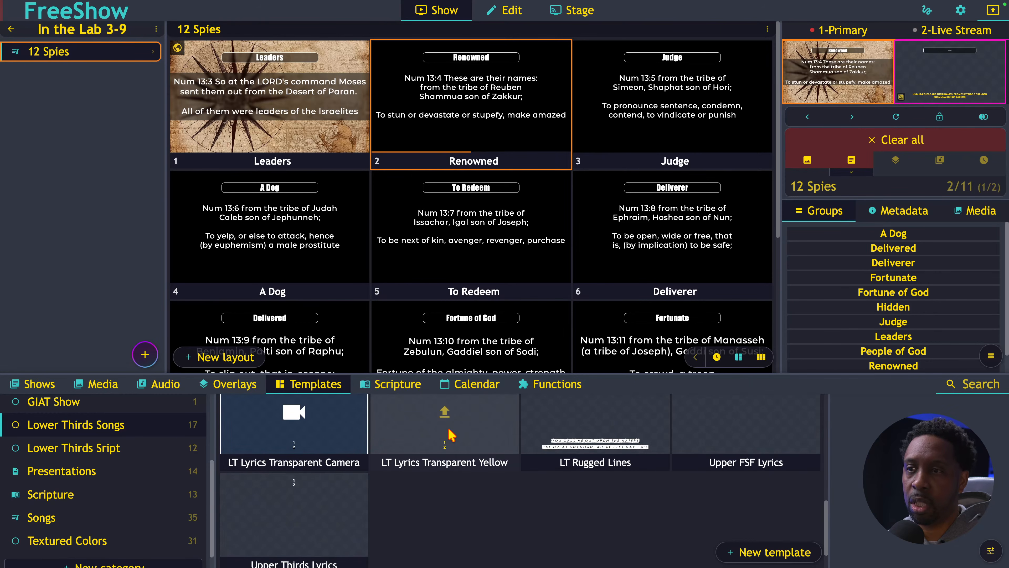
pyautogui.scroll(4, 475, 487)
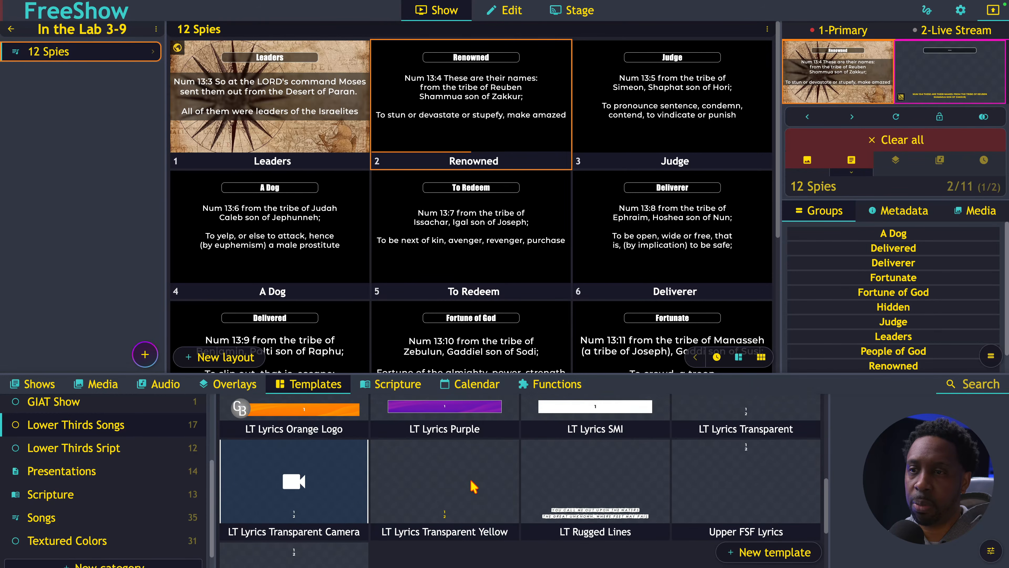
pyautogui.rightClick(461, 511)
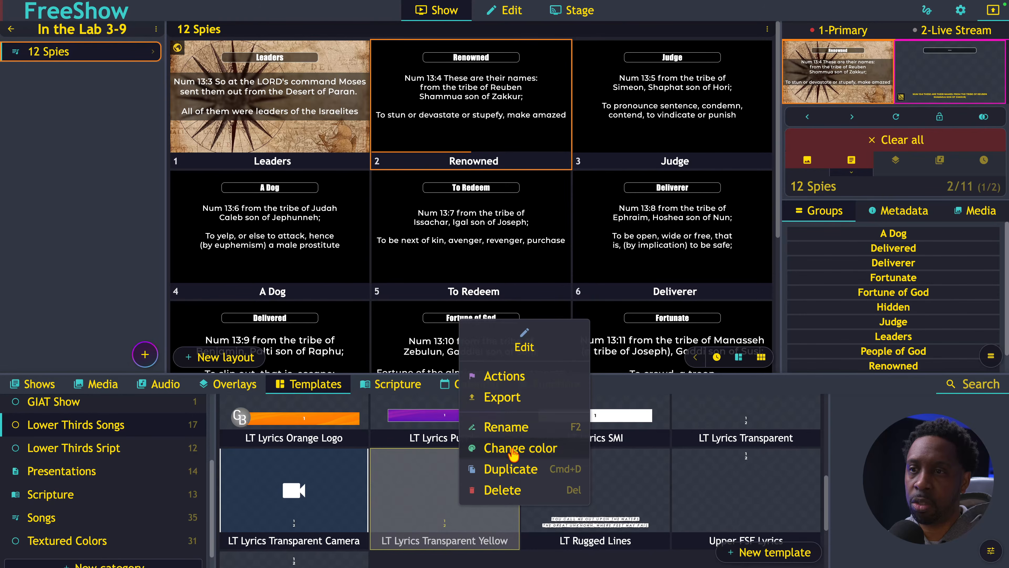
pyautogui.click(507, 469)
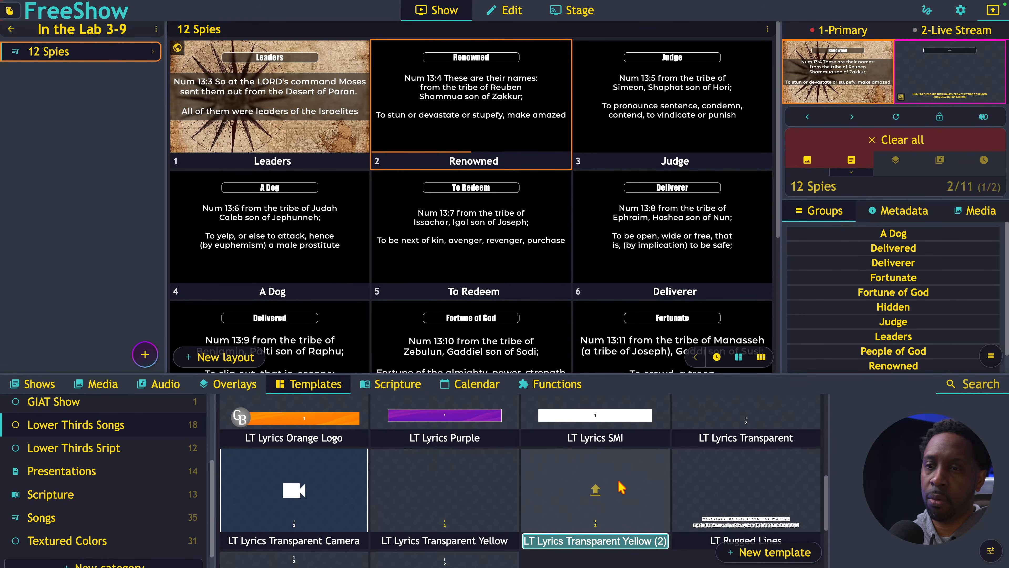
# Step: Rename the duplicated template, replacing "Lyrics" with "Presentation" in its name
pyautogui.click(558, 540)
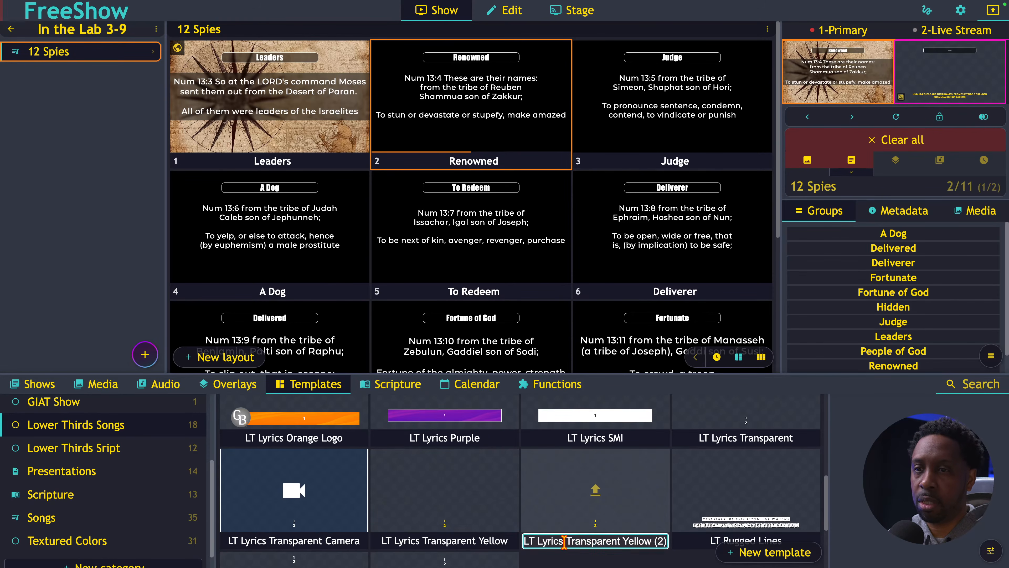
pyautogui.press('BackSpace')
pyautogui.press('BackSpace')
pyautogui.press('BackSpace')
pyautogui.press('BackSpace')
pyautogui.press('BackSpace')
pyautogui.press('BackSpace')
pyautogui.press('BackSpace')
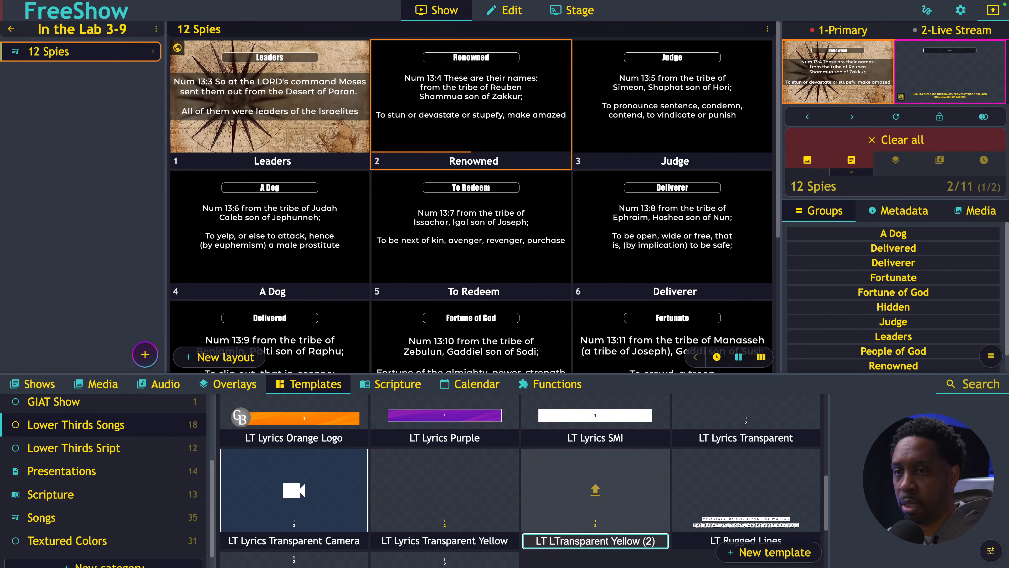
pyautogui.write('Presentatio')
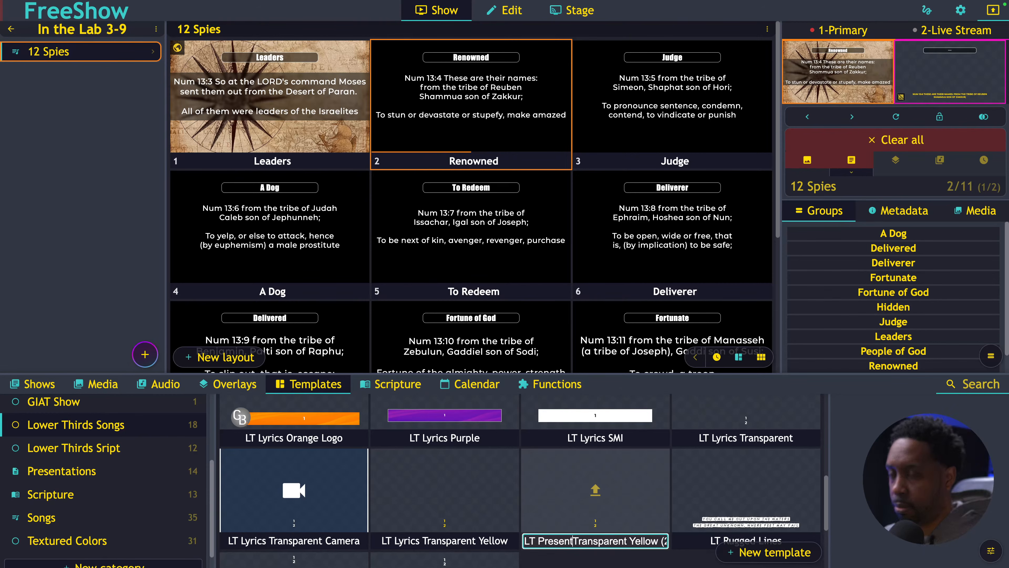
pyautogui.write('n')
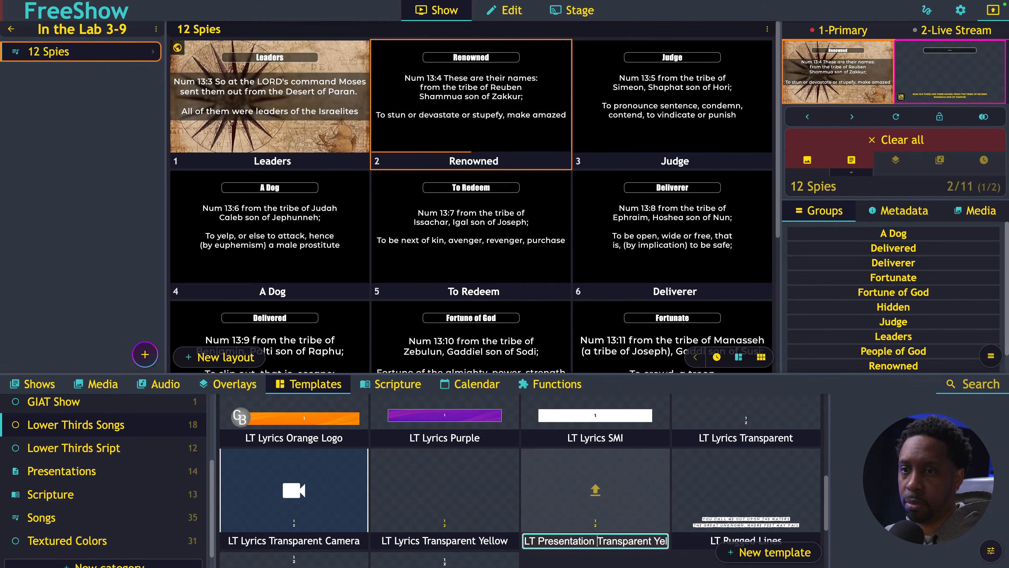
pyautogui.press('Return')
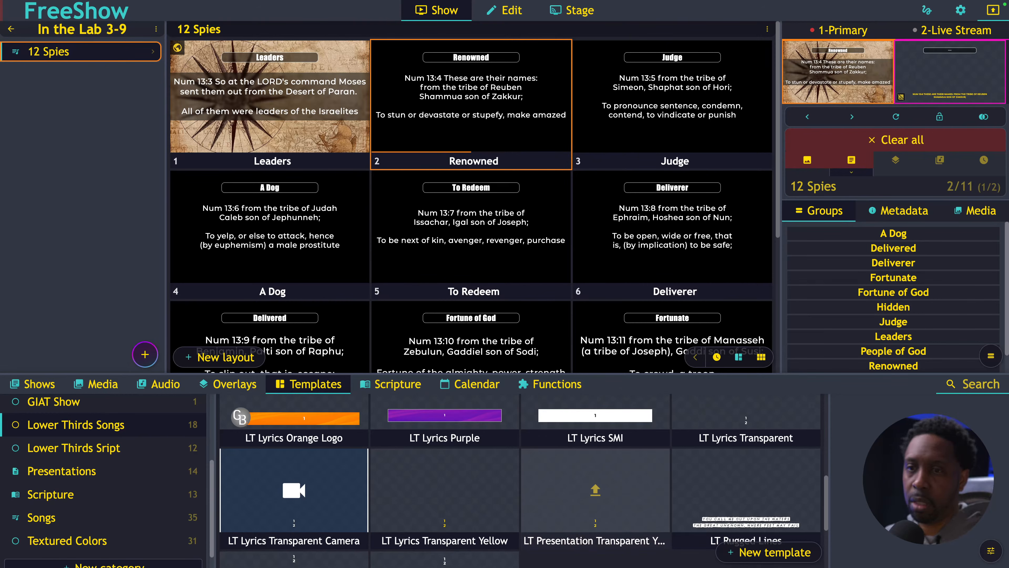
# Step: Open the LT Presentation Transparent template for editing and add a small textbox in the slide's upper-left corner
pyautogui.rightClick(607, 512)
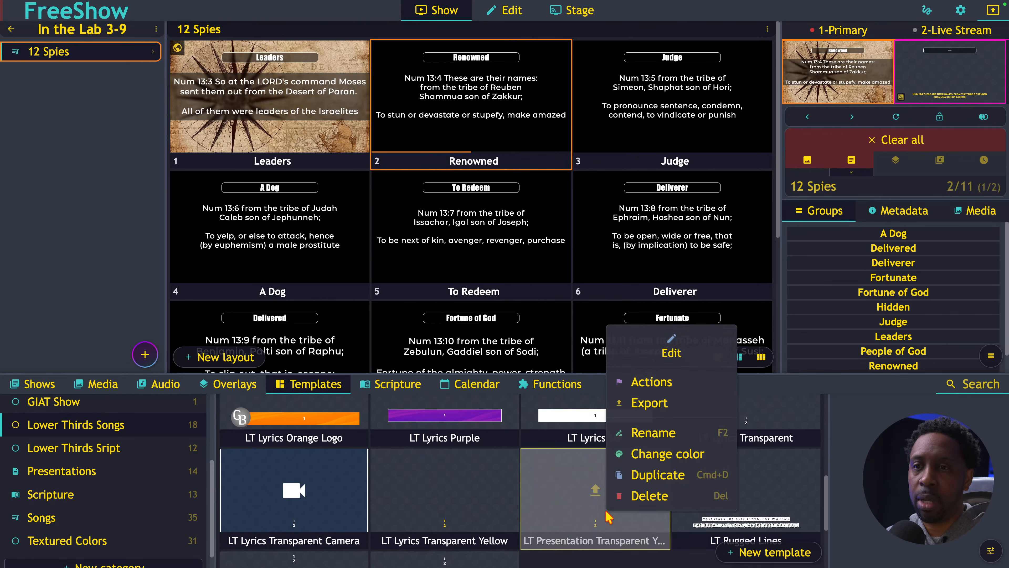
pyautogui.click(672, 356)
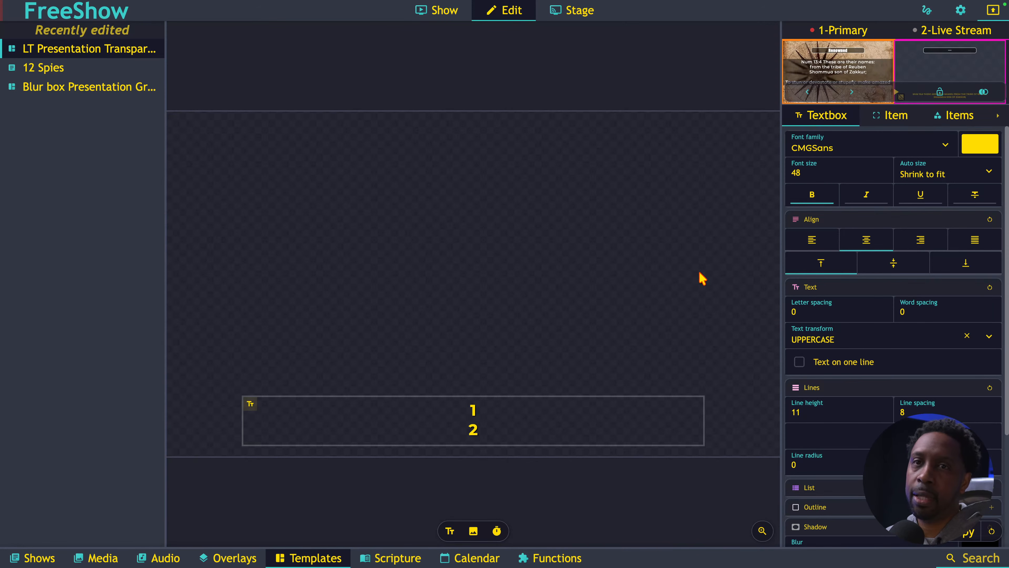
pyautogui.click(953, 119)
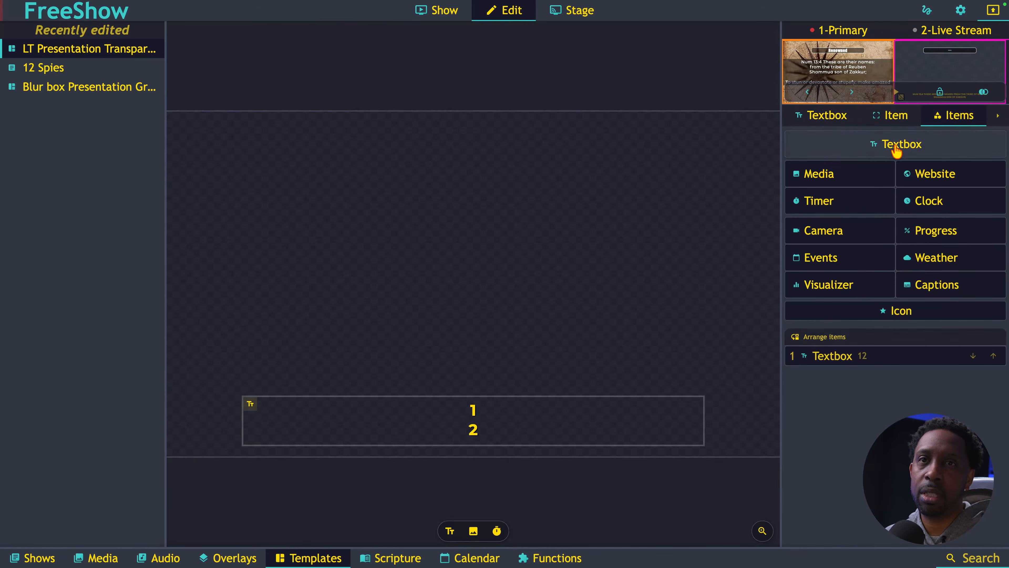
pyautogui.click(884, 144)
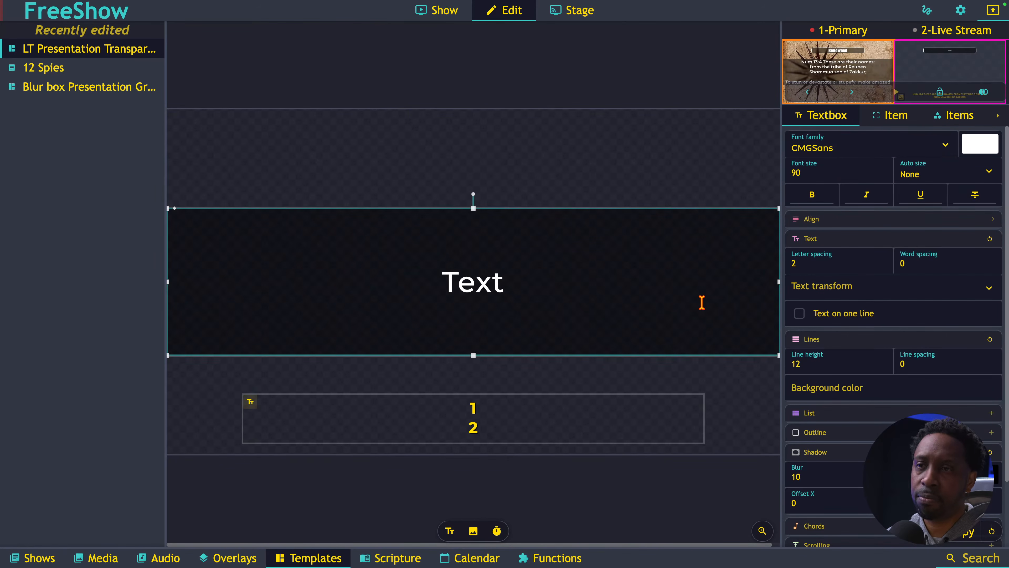
pyautogui.click(896, 120)
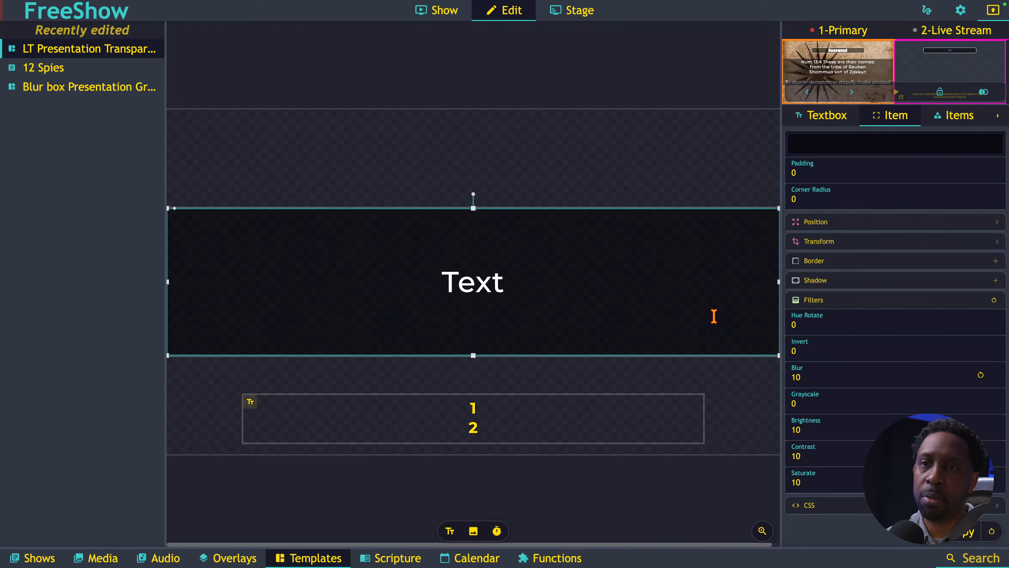
pyautogui.moveTo(780, 355); pyautogui.dragTo(341, 247)
pyautogui.moveTo(314, 209); pyautogui.dragTo(318, 125)
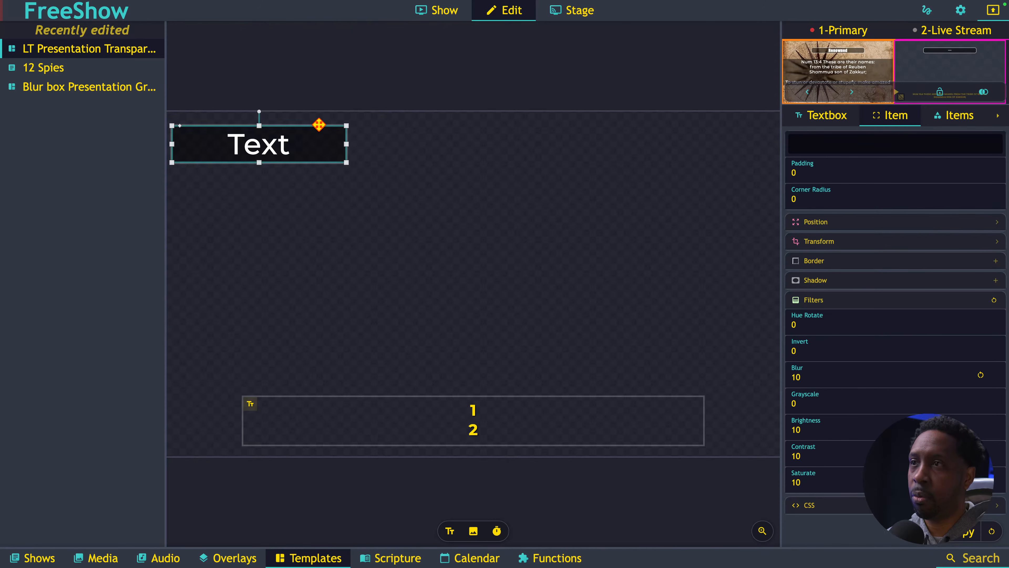
# Step: Set the new textbox's auto size to Shrink to fit and its font family to Fantasy
pyautogui.click(831, 116)
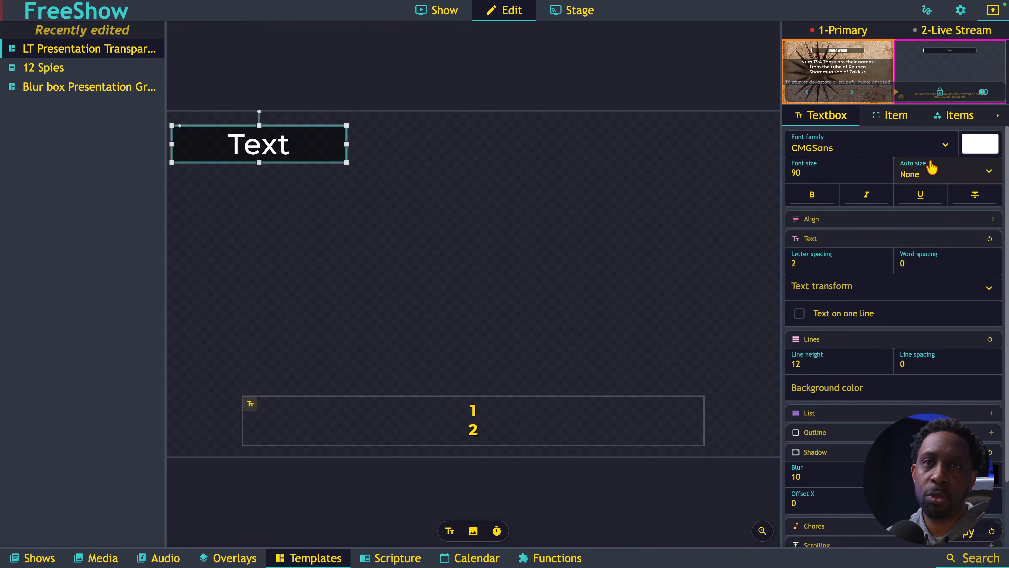
pyautogui.click(943, 177)
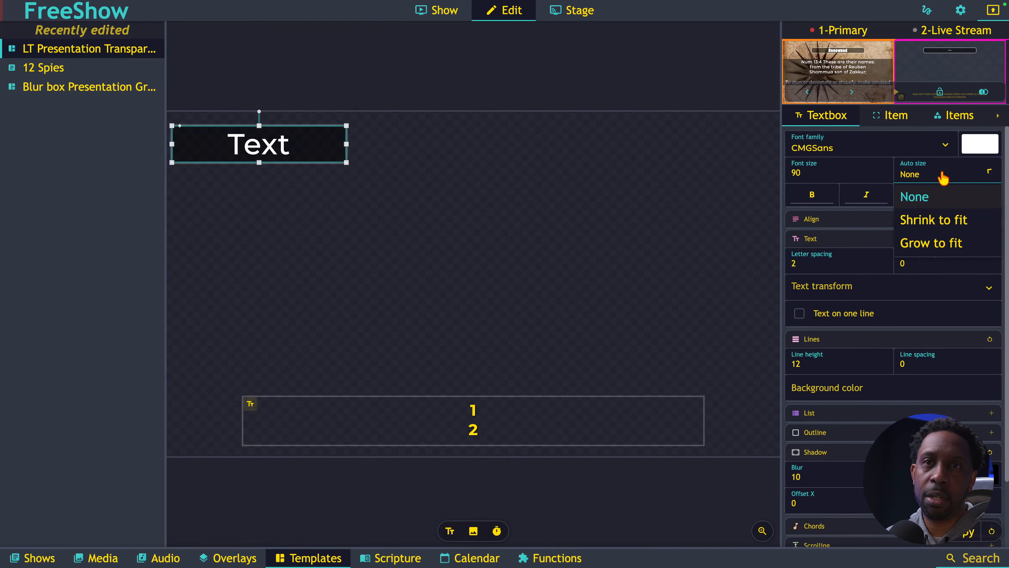
pyautogui.click(933, 221)
pyautogui.click(881, 150)
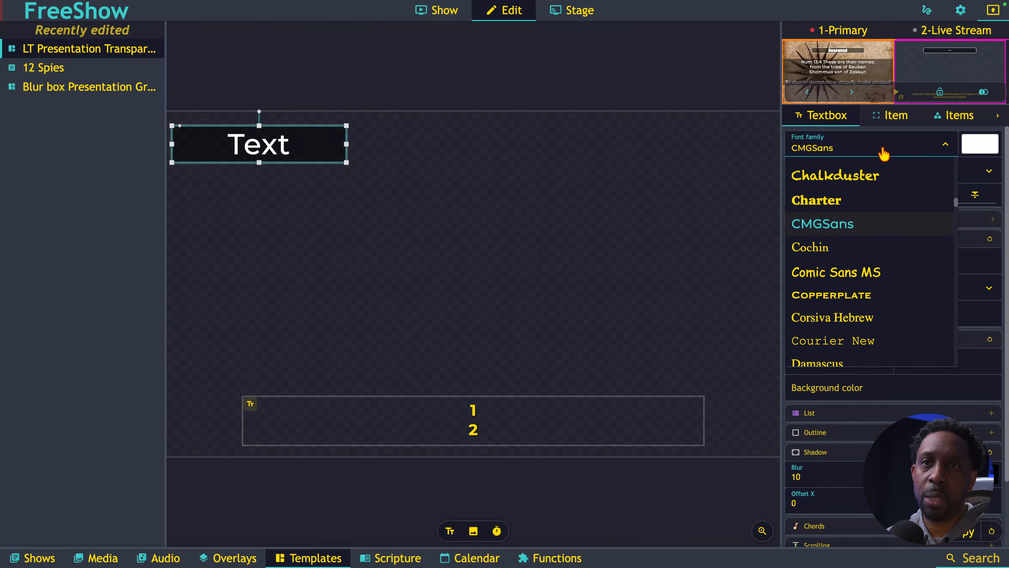
pyautogui.scroll(-6, 825, 246)
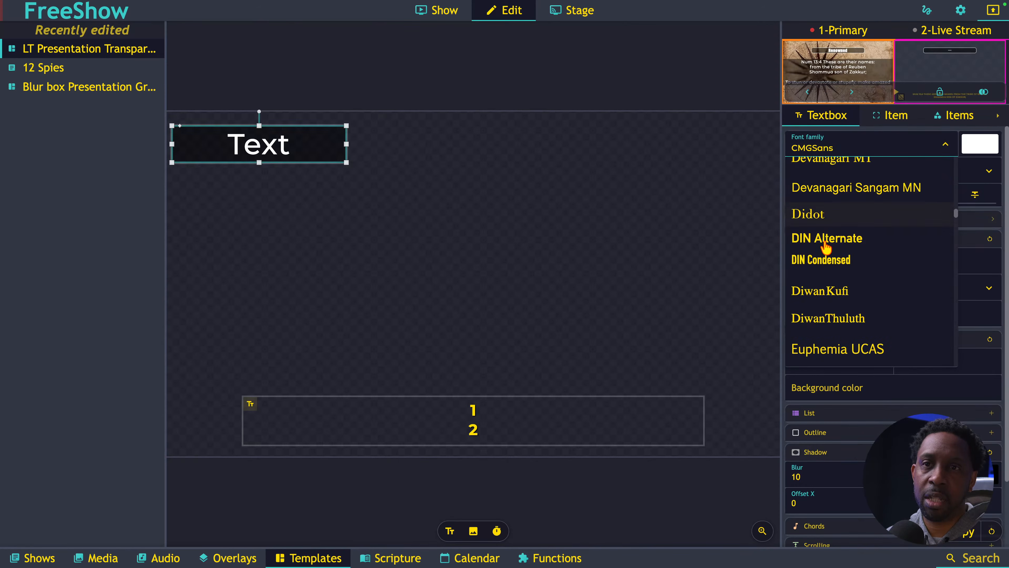
pyautogui.click(822, 259)
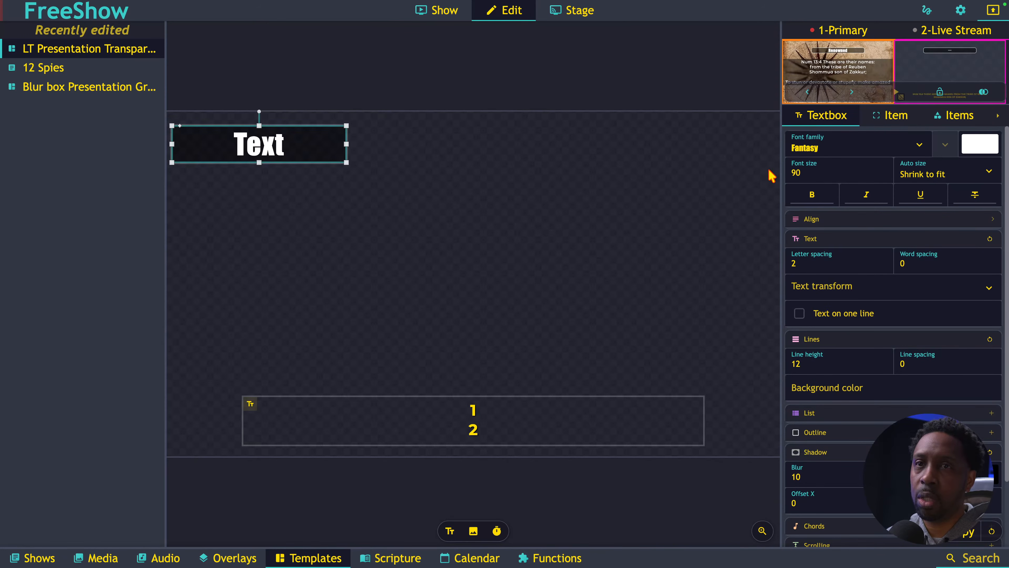
# Step: Replace the new textbox's placeholder text with the {slide_group} dynamic value
pyautogui.doubleClick(270, 145)
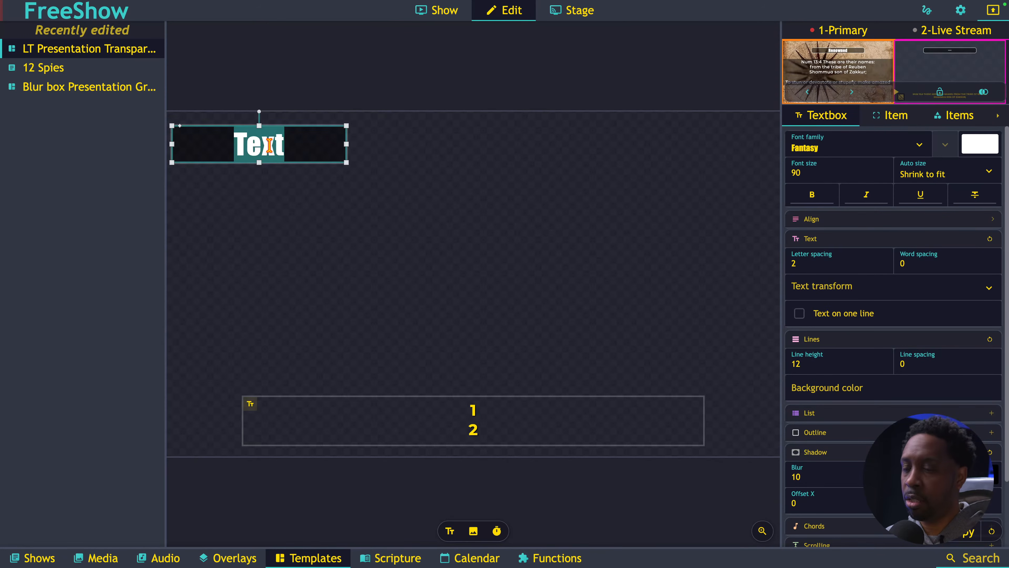
pyautogui.press('BackSpace')
pyautogui.rightClick(254, 141)
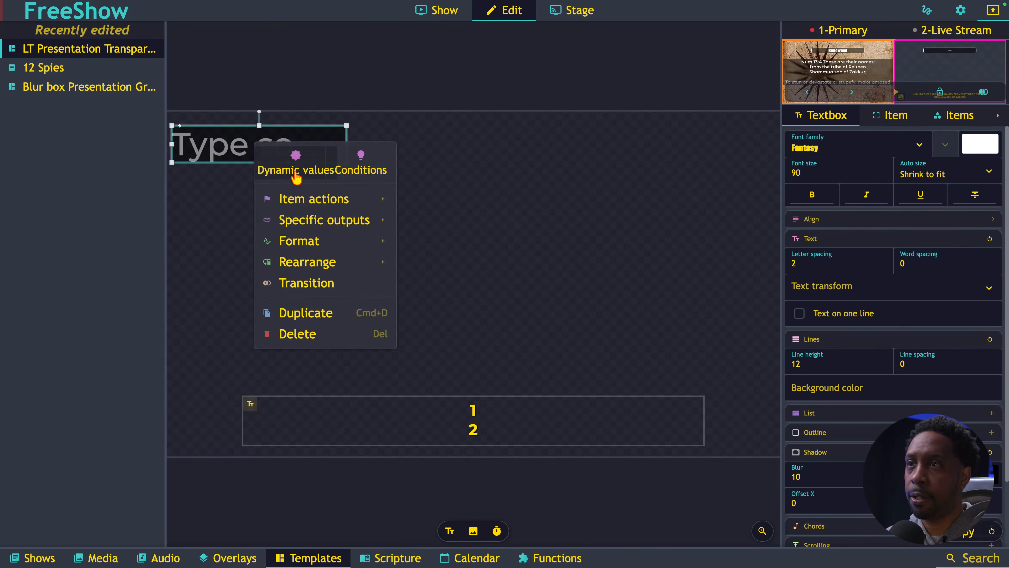
pyautogui.moveTo(312, 197)
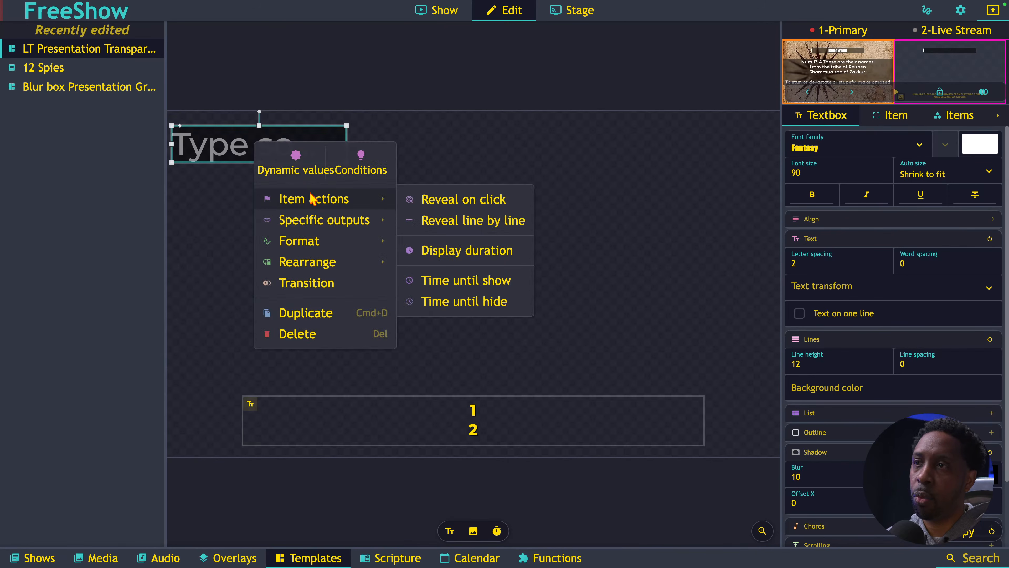
pyautogui.click(294, 169)
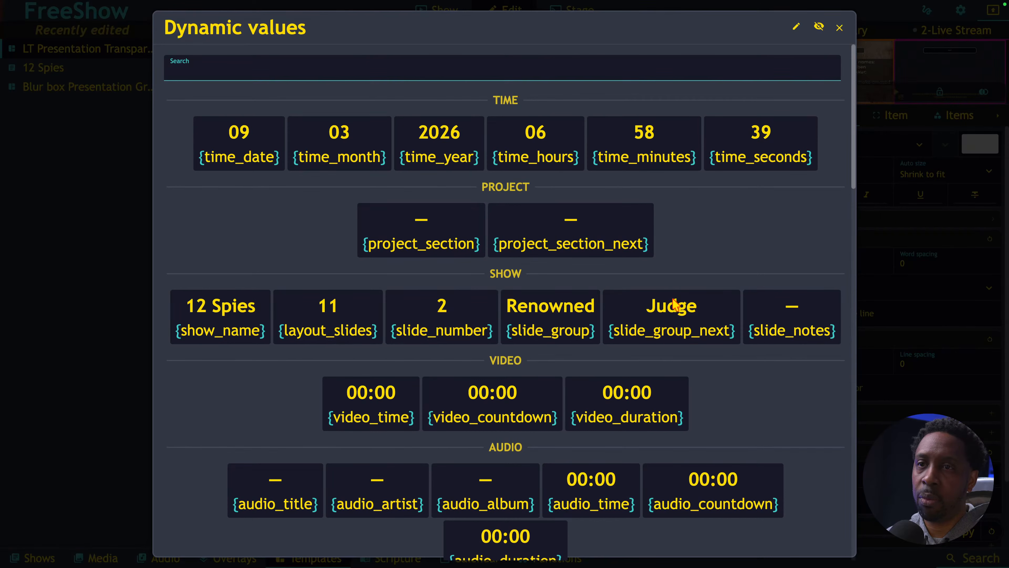
pyautogui.click(560, 328)
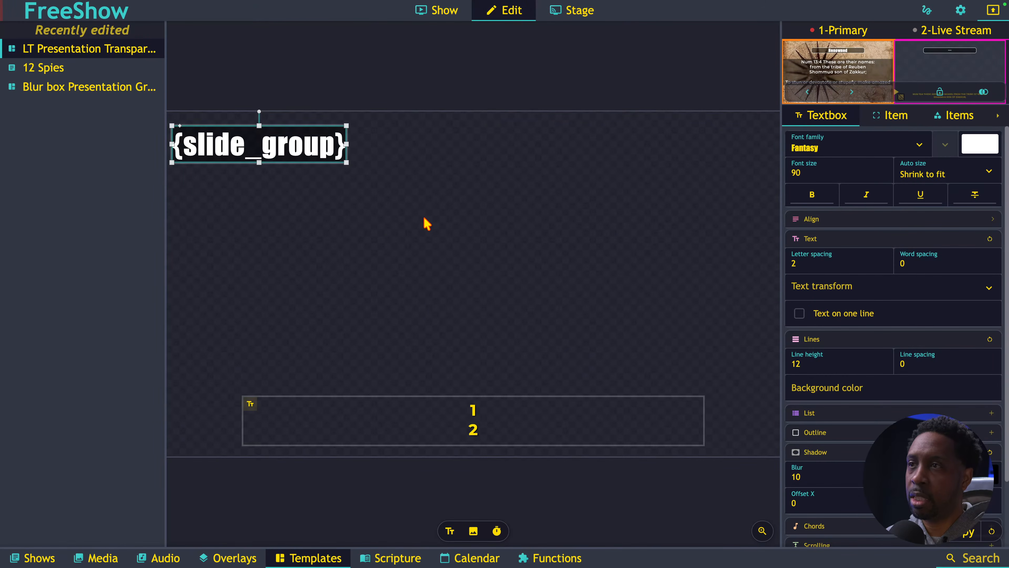
# Step: Make the {slide_group} textbox slightly narrower and shorter, and set its font size to 92
pyautogui.moveTo(347, 163); pyautogui.dragTo(338, 150)
pyautogui.click(378, 170)
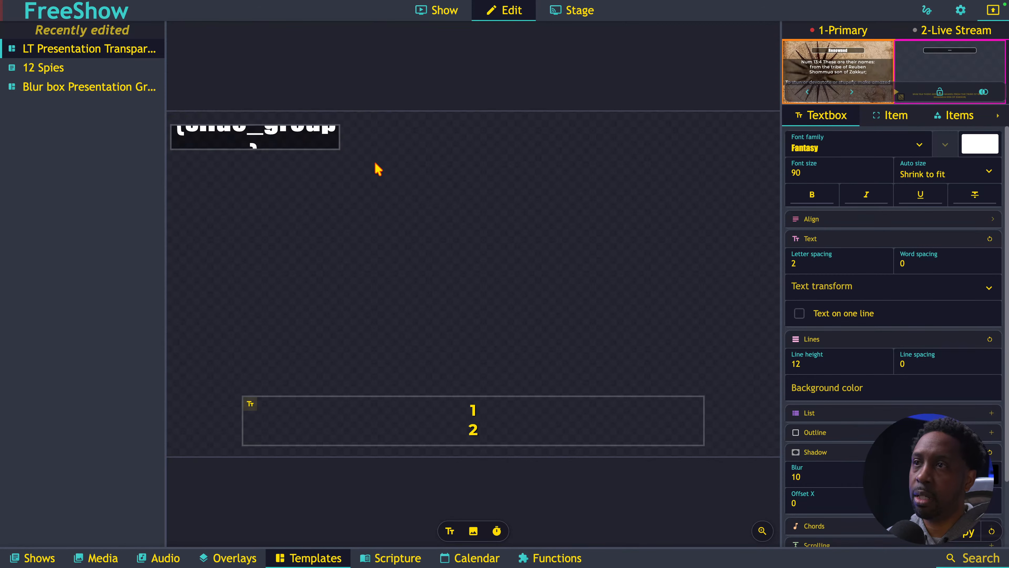
pyautogui.click(324, 142)
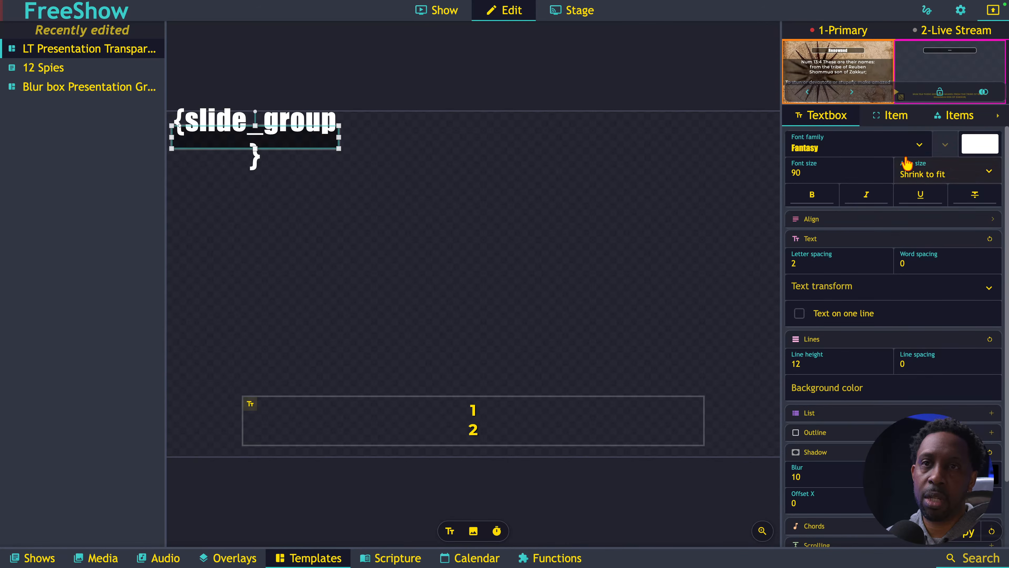
pyautogui.click(887, 164)
pyautogui.click(887, 164)
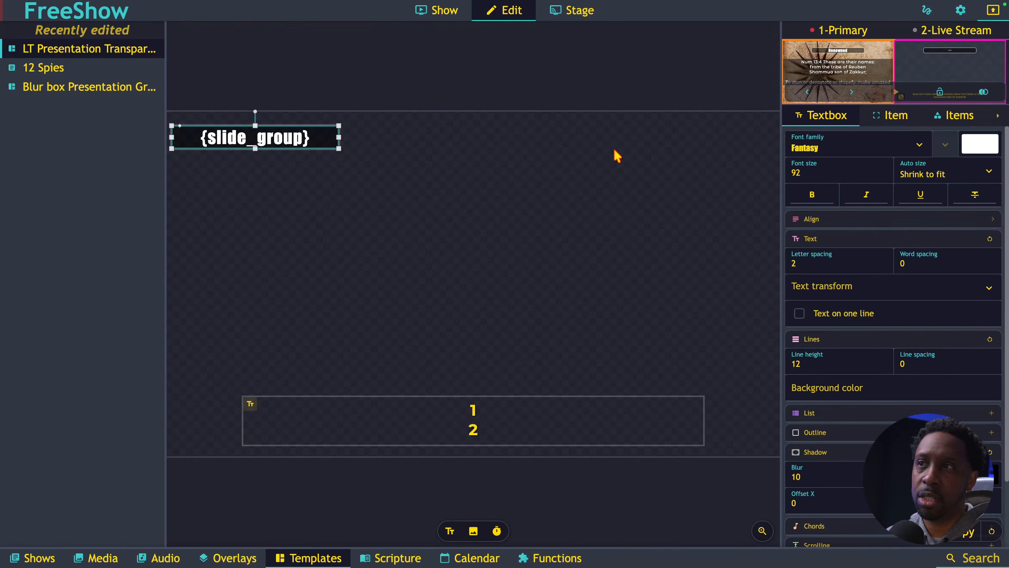
# Step: Round the {slide_group} textbox's corners with a corner radius of 3
pyautogui.click(903, 122)
pyautogui.moveTo(834, 188)
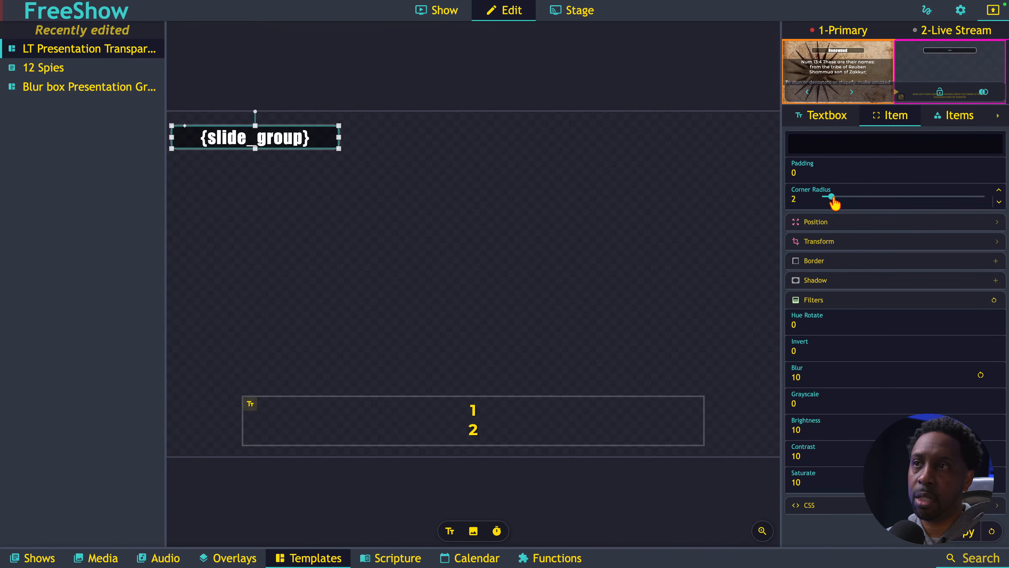
pyautogui.moveTo(834, 198); pyautogui.dragTo(837, 200)
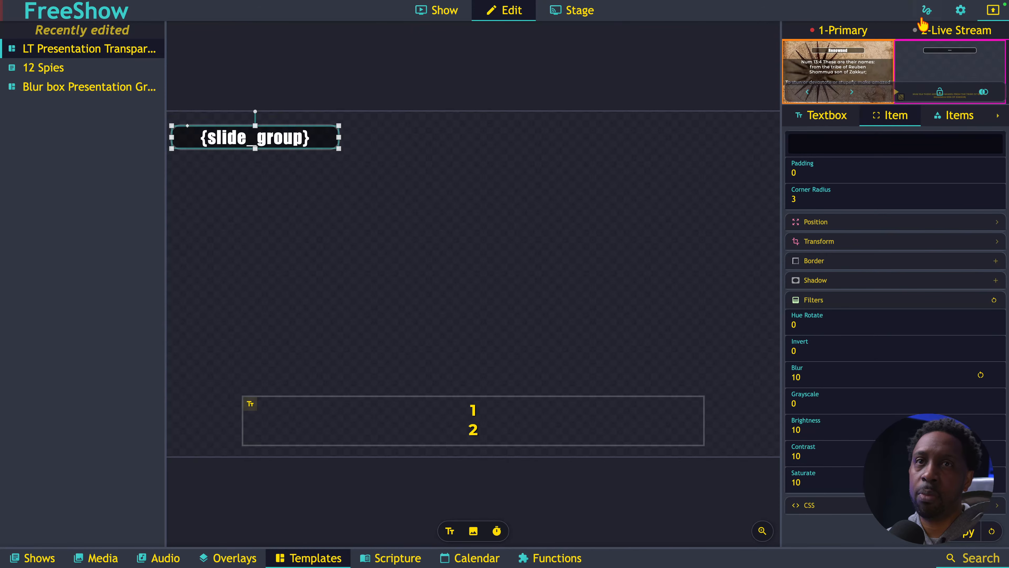
# Step: Open the Live Training-2 output style in the settings
pyautogui.click(960, 12)
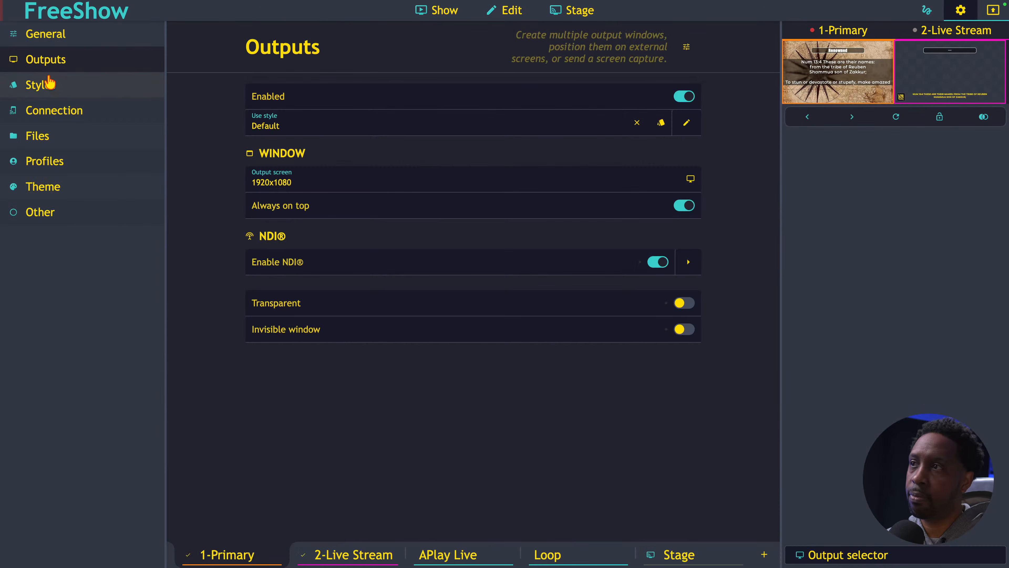
pyautogui.click(48, 89)
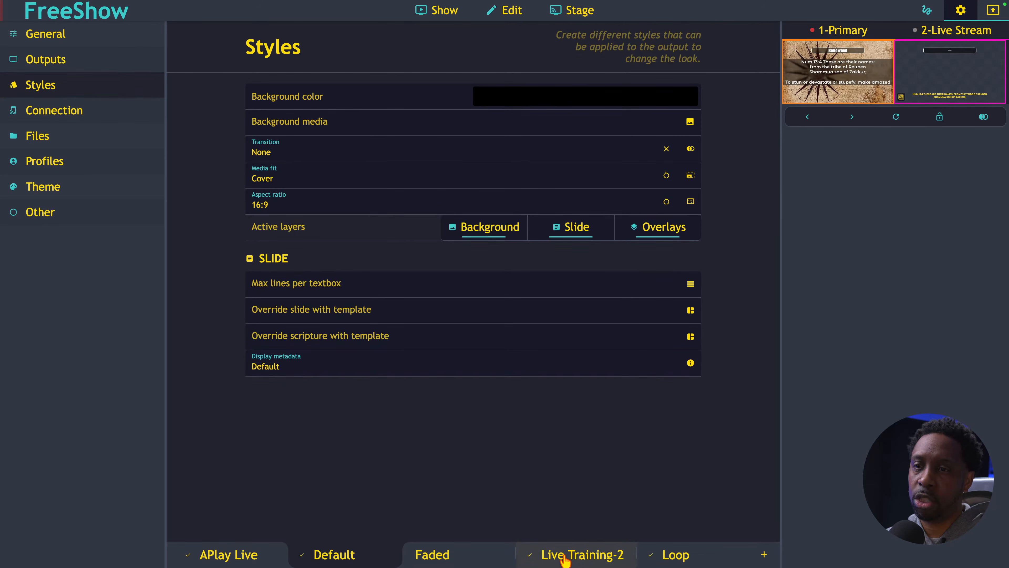
pyautogui.click(573, 557)
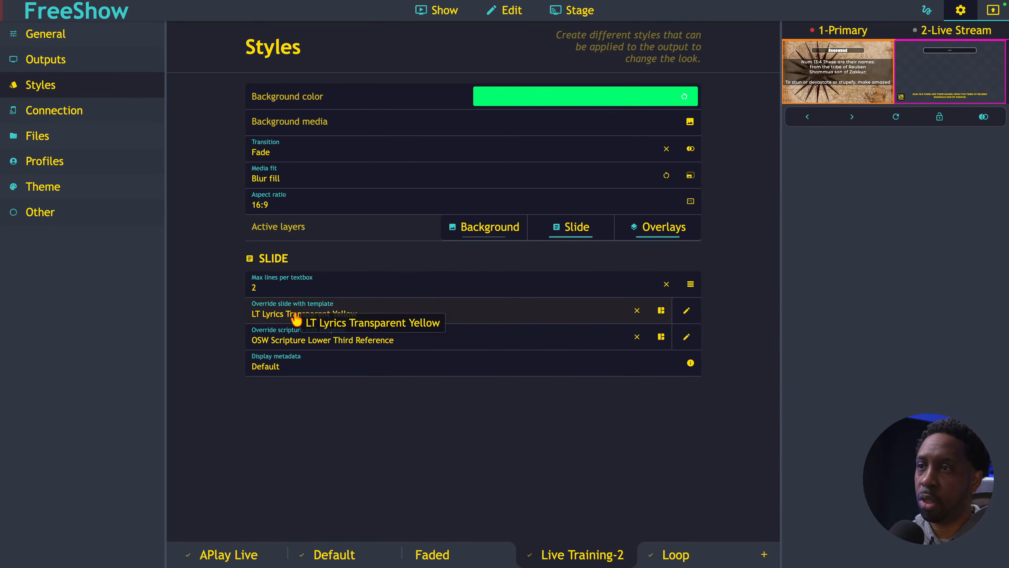
# Step: Find the LT Presentation template with the {slide_group} textbox among the choices for the Live Training-2 style's slide override
pyautogui.click(485, 317)
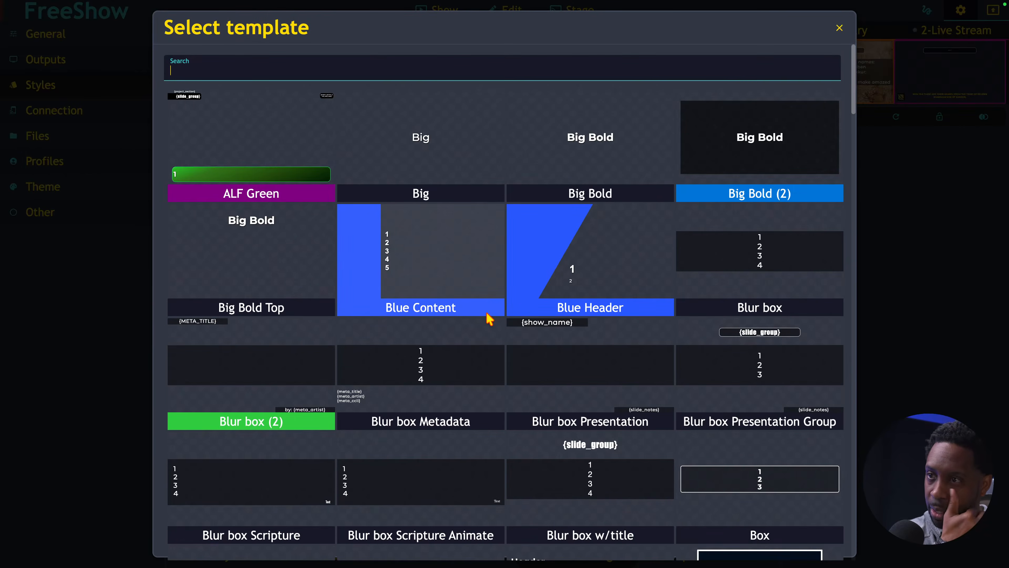
pyautogui.scroll(-15, 488, 316)
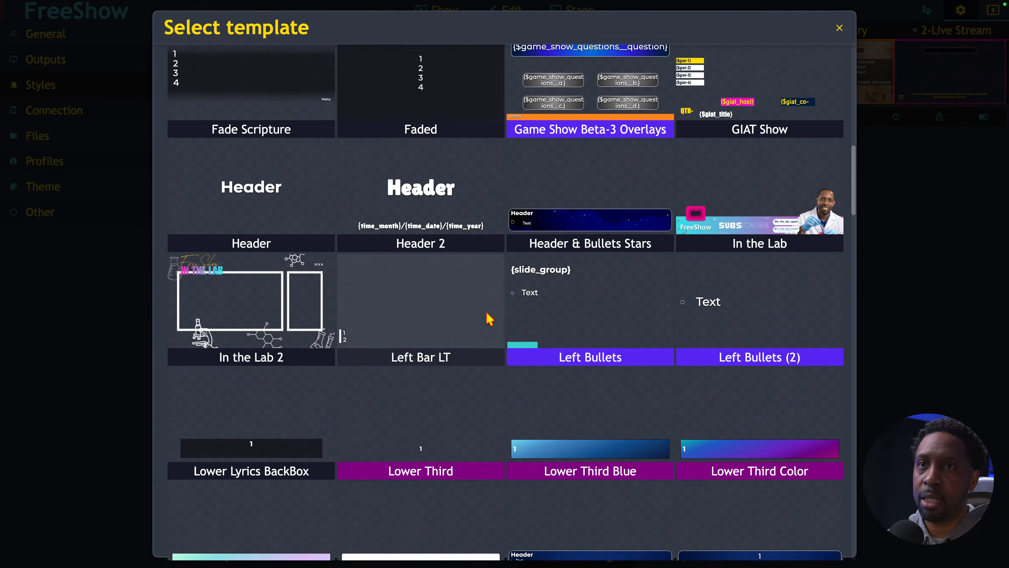
pyautogui.scroll(-15, 488, 316)
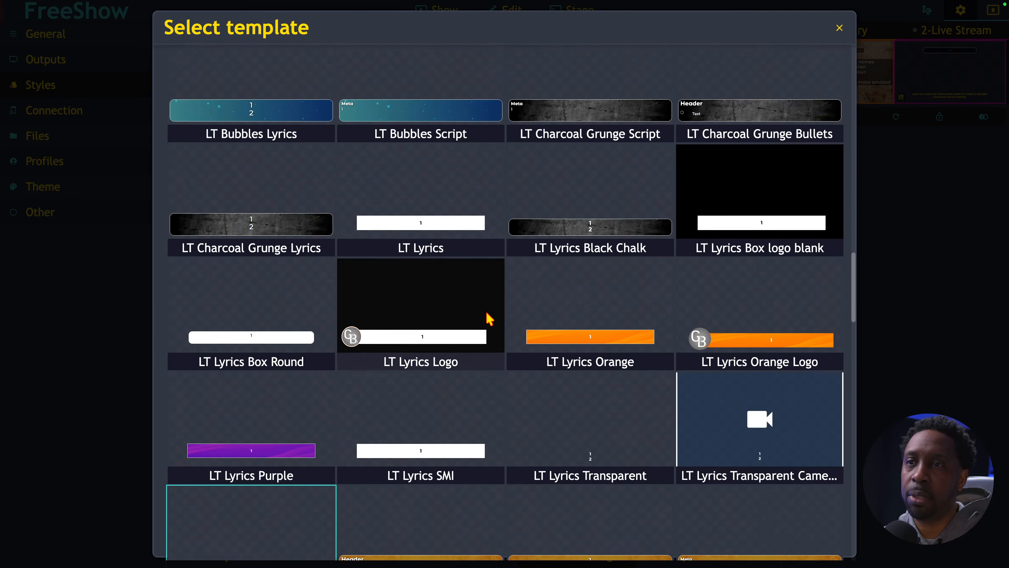
pyautogui.scroll(-8, 489, 318)
pyautogui.scroll(8, 488, 318)
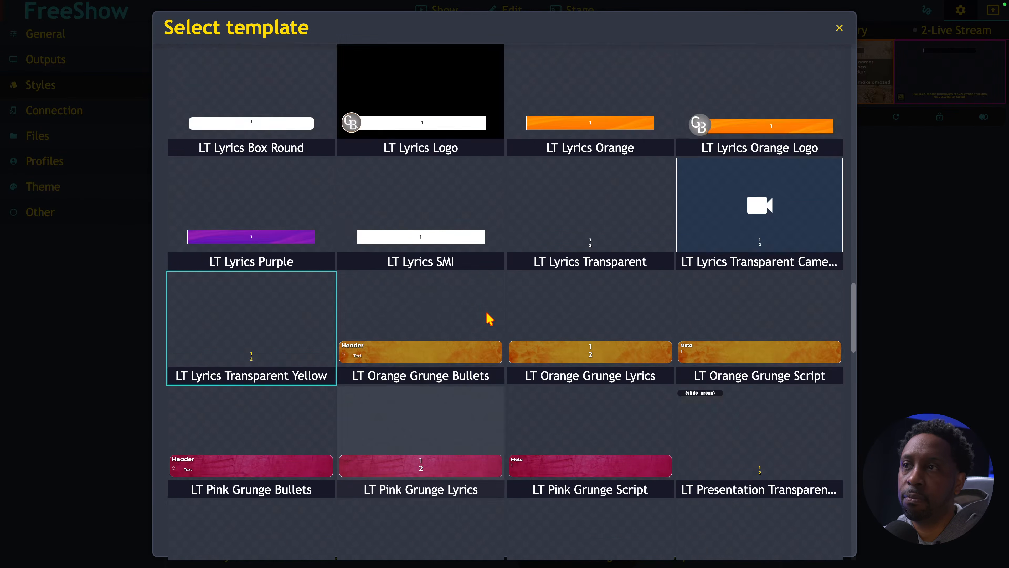
pyautogui.scroll(-3, 486, 318)
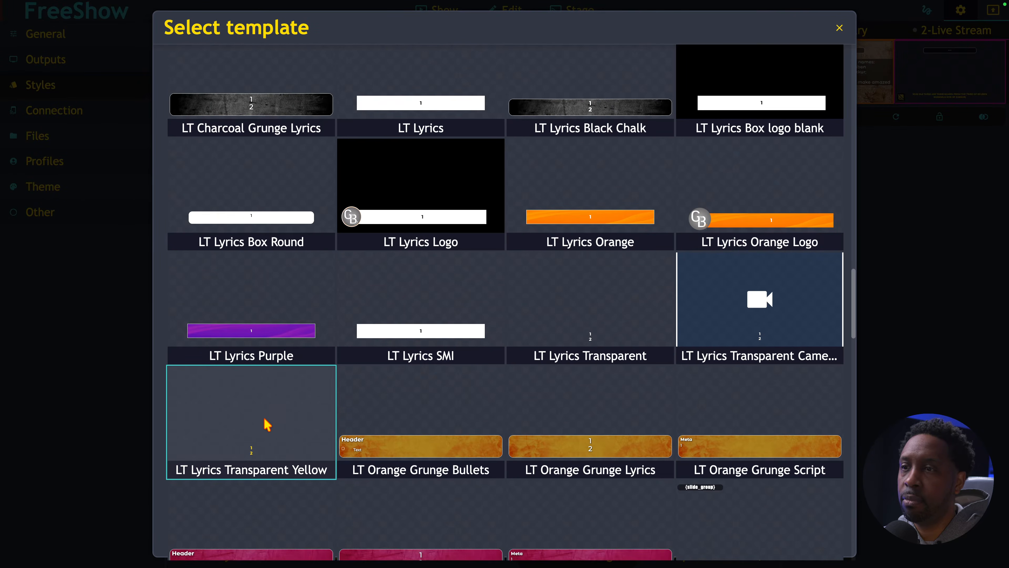
pyautogui.scroll(-6, 288, 413)
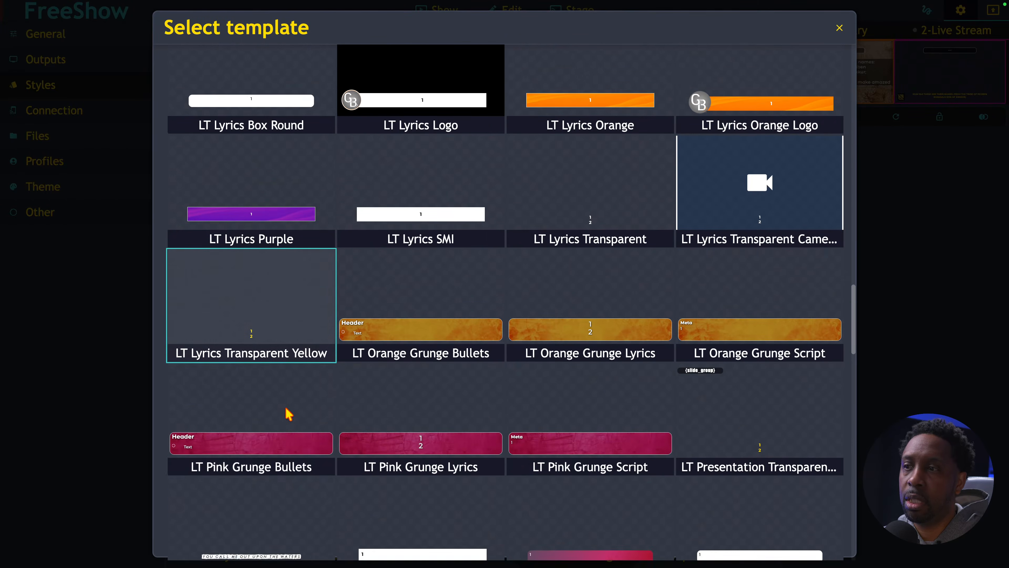
pyautogui.scroll(-5, 288, 413)
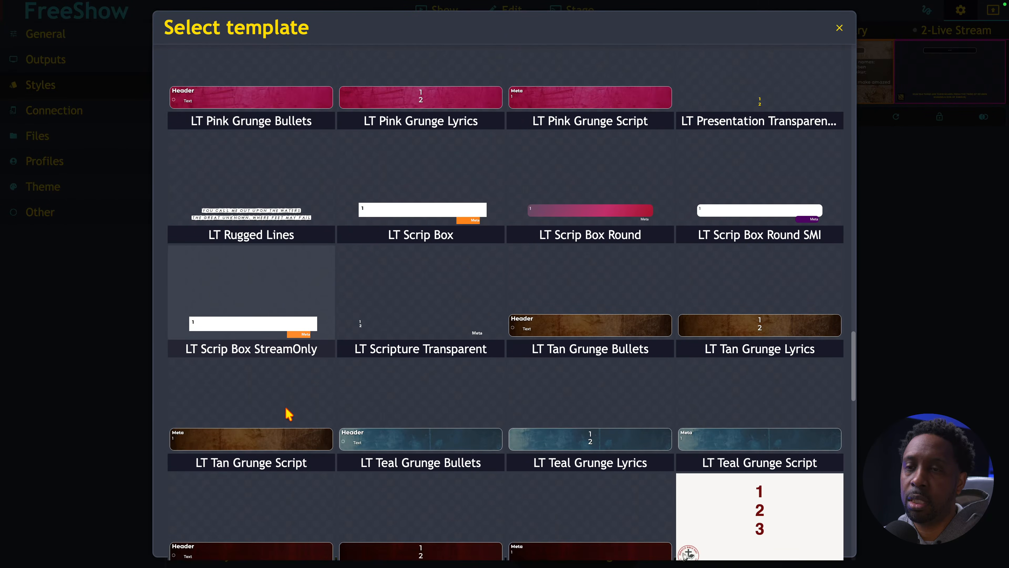
pyautogui.scroll(3, 302, 406)
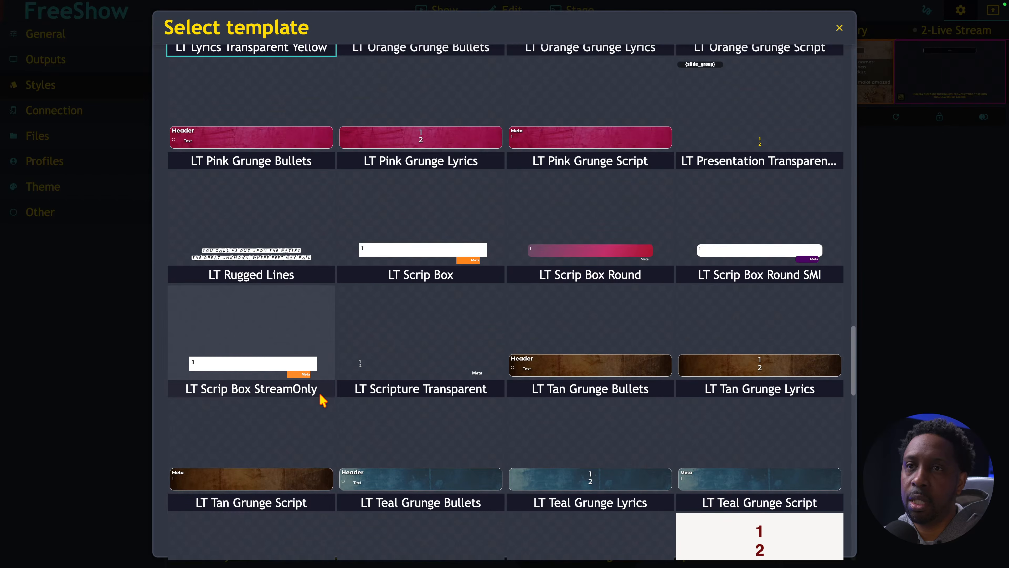
# Step: Choose LT Presentation Transparent Yellow (2) as the slide override template for the Live Training-2 style
pyautogui.scroll(-4, 320, 398)
pyautogui.scroll(-7, 322, 399)
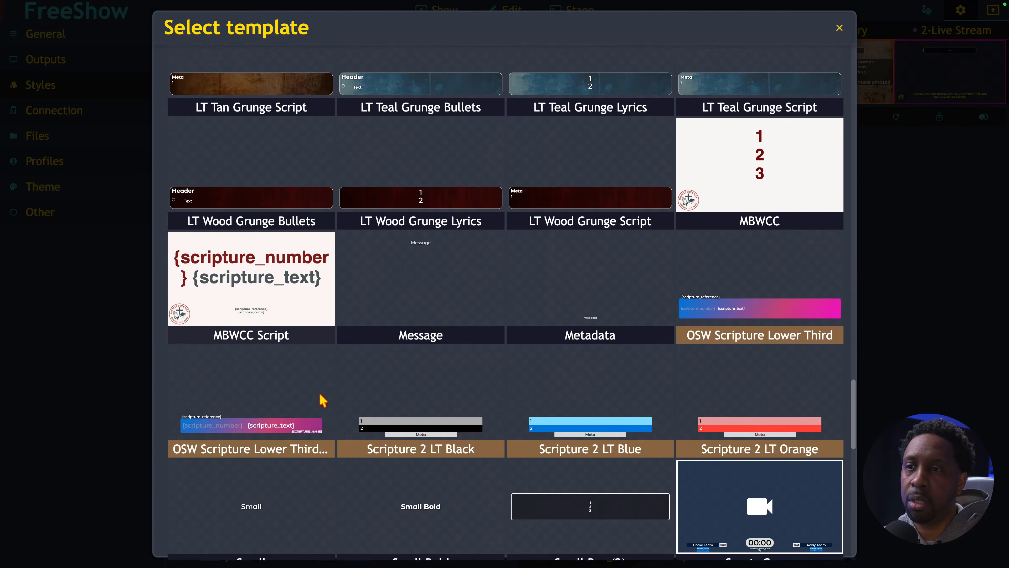
pyautogui.scroll(-6, 322, 400)
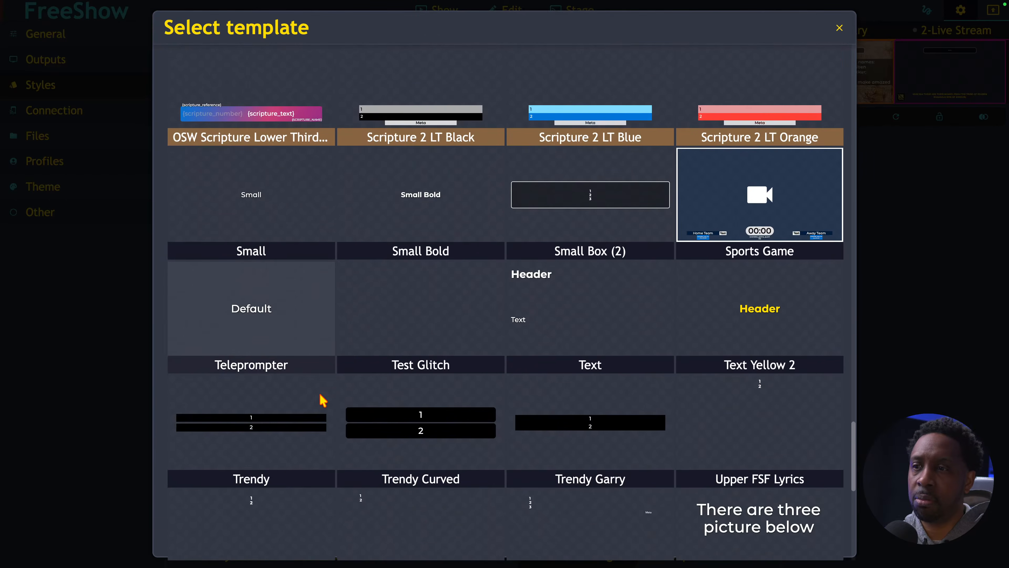
pyautogui.scroll(-6, 322, 400)
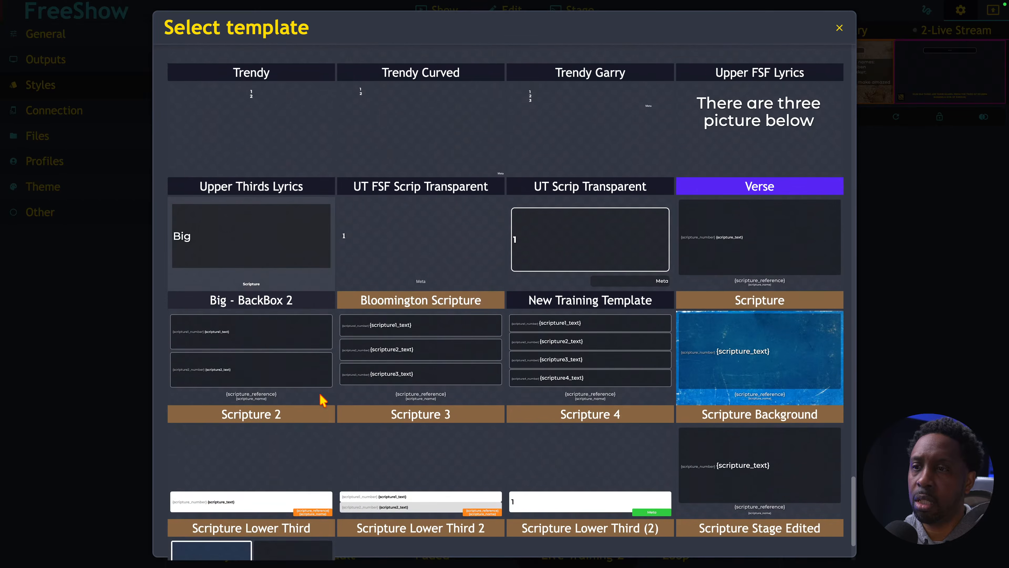
pyautogui.scroll(15, 320, 395)
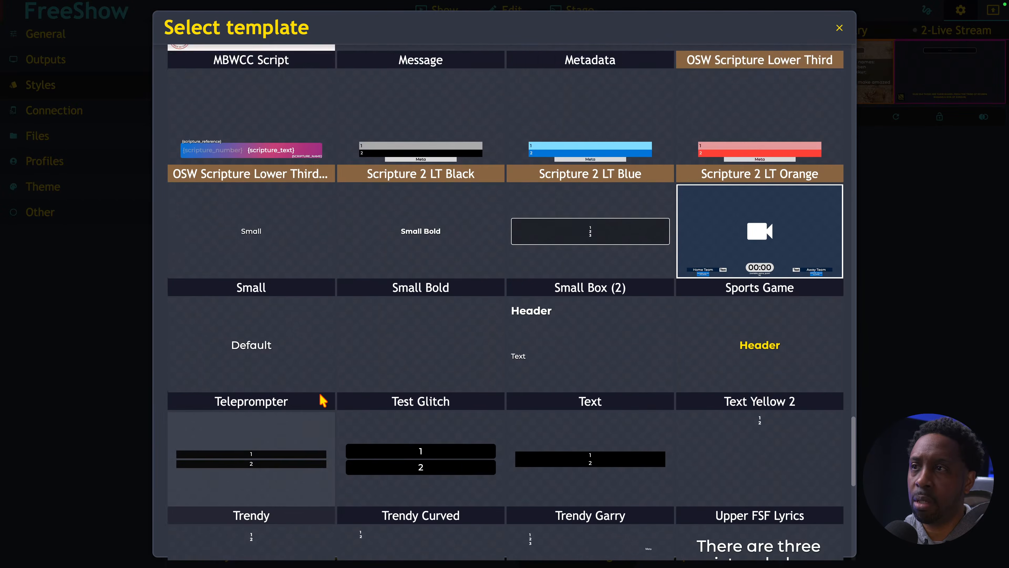
pyautogui.scroll(9, 323, 399)
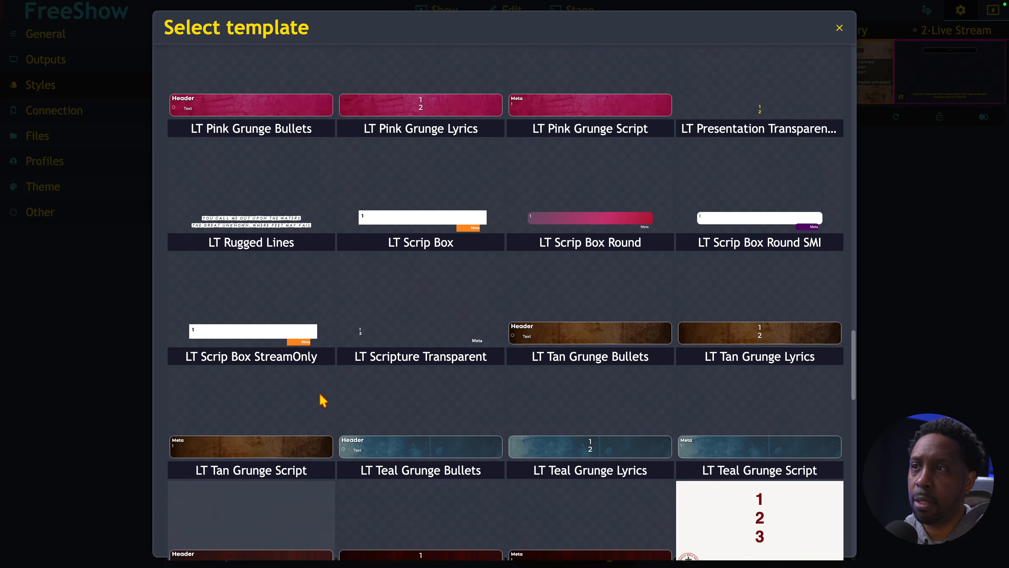
pyautogui.scroll(4, 323, 400)
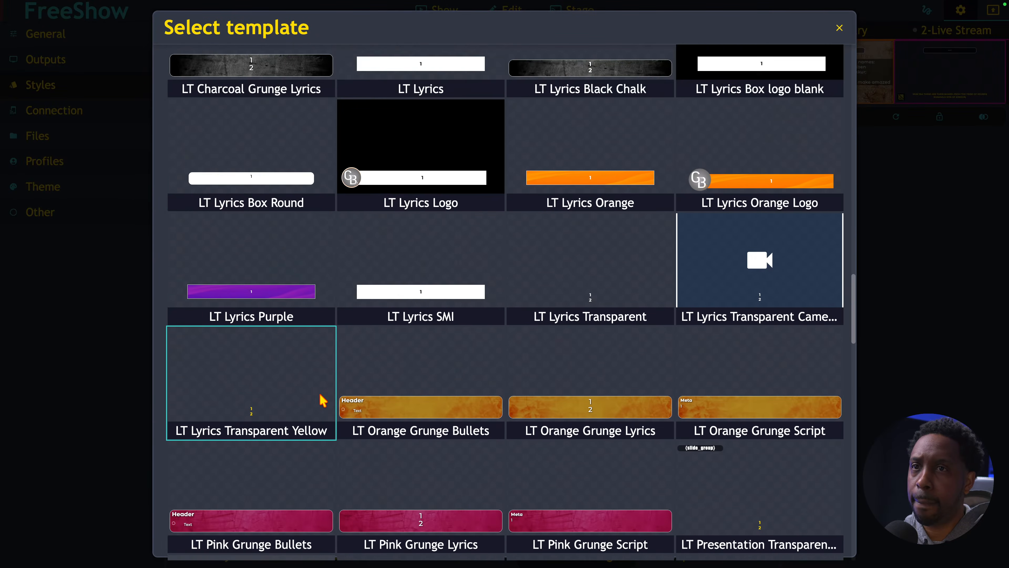
pyautogui.scroll(1, 501, 382)
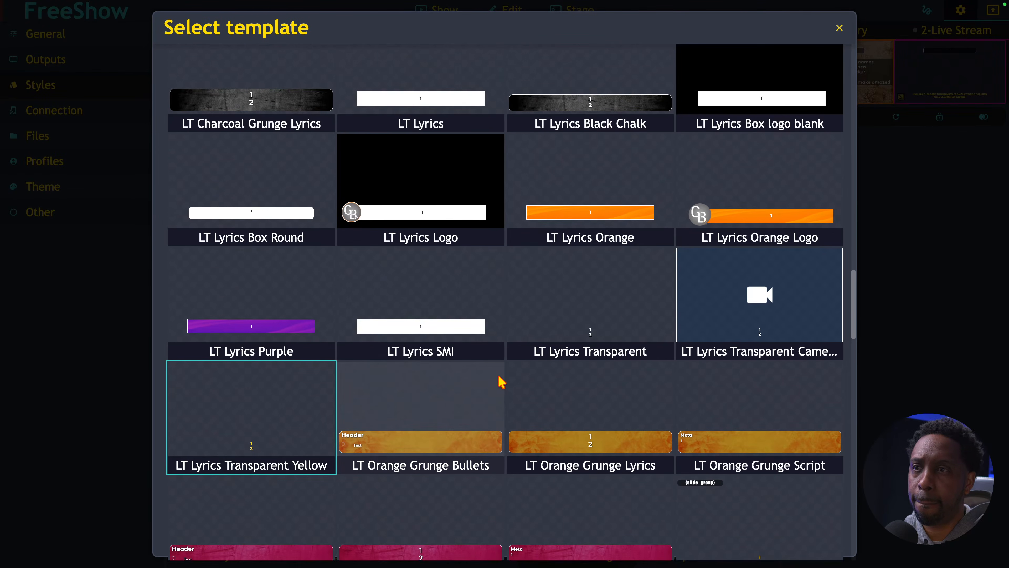
pyautogui.scroll(-3, 502, 382)
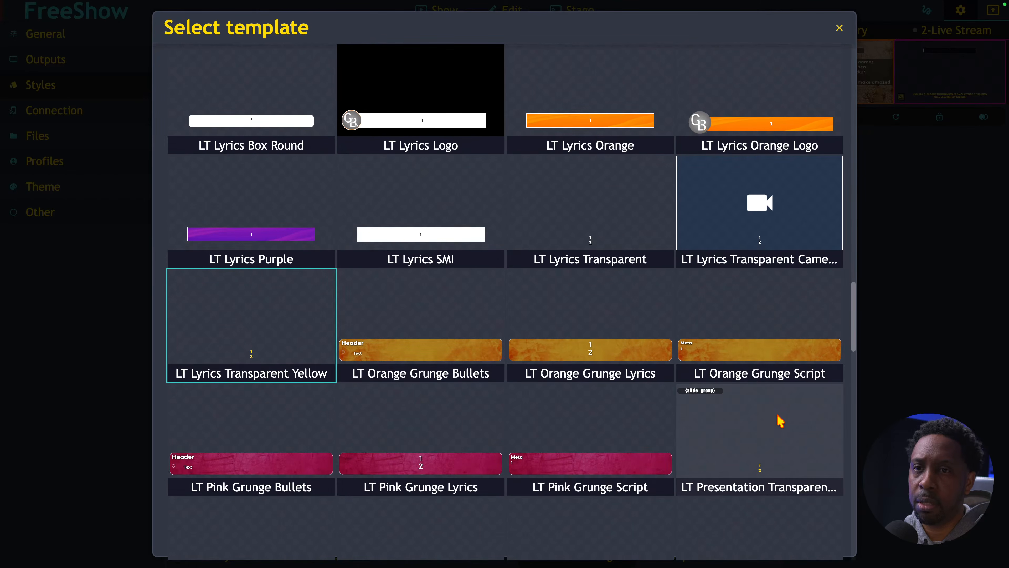
pyautogui.click(755, 449)
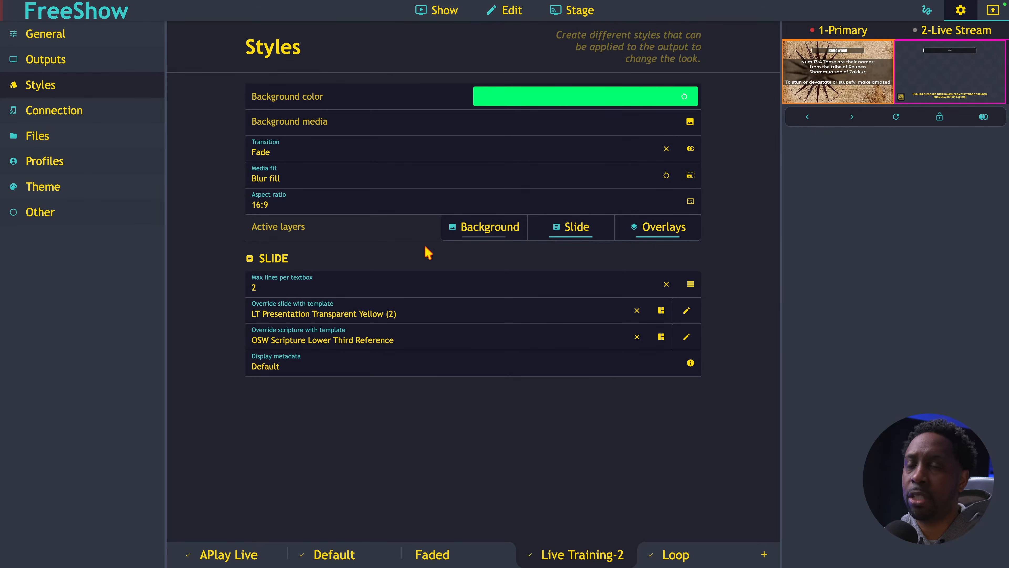
# Step: Check which style is assigned to the 2-Live Stream output in the output settings
pyautogui.moveTo(951, 66)
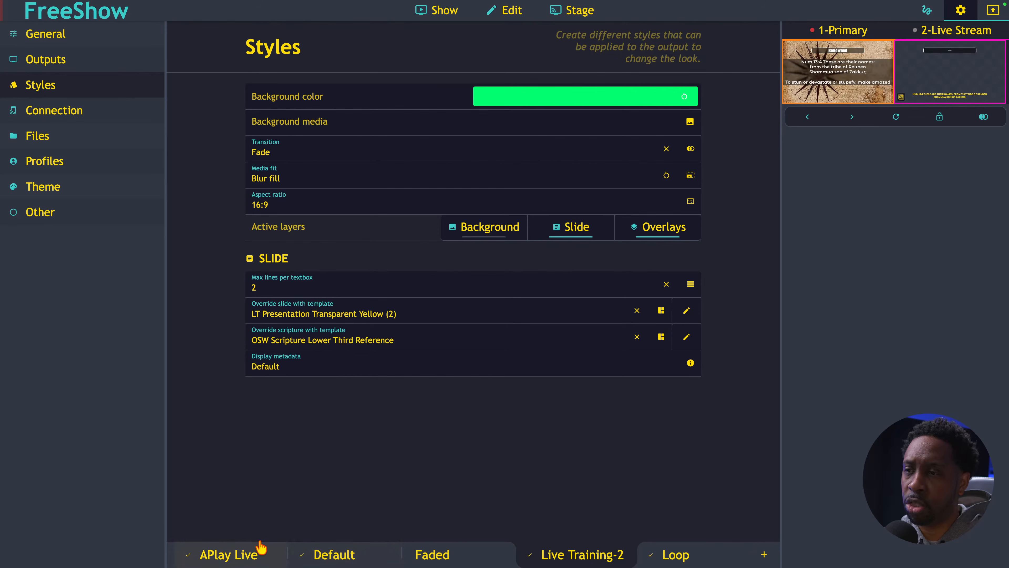
pyautogui.click(88, 59)
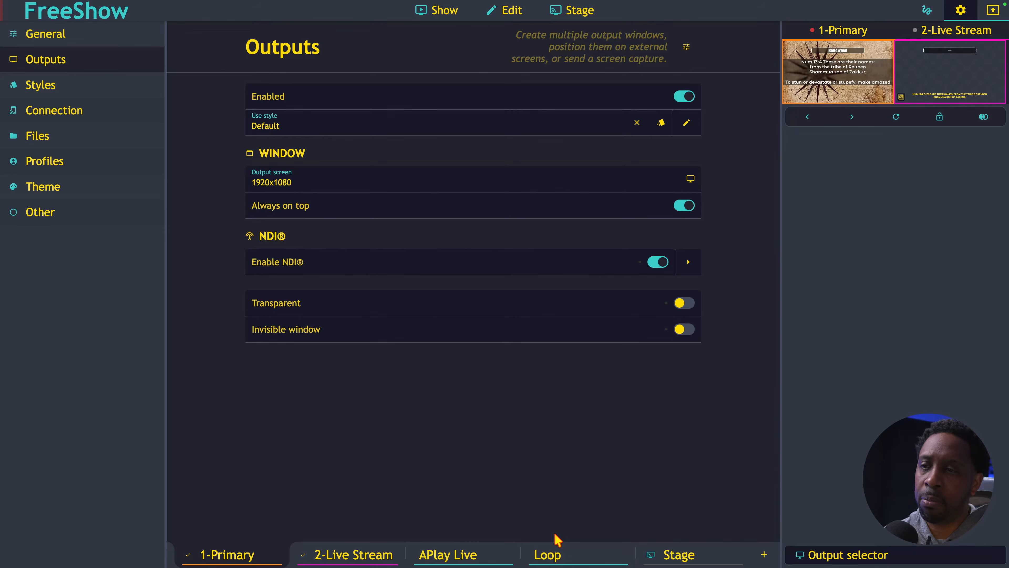
pyautogui.click(360, 553)
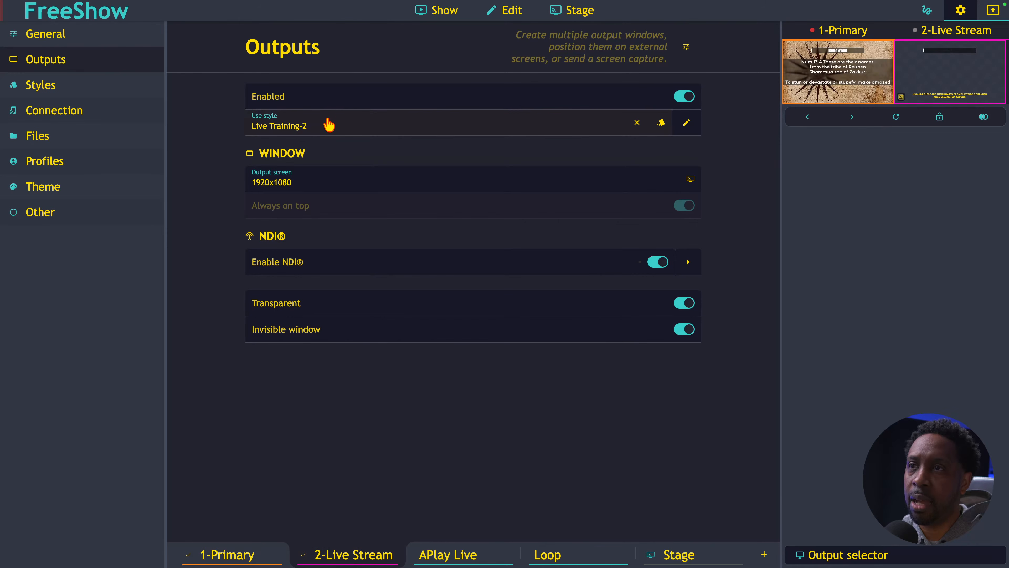
# Step: Output the Judge slide of the 12 Spies show and inspect the 2-Live Stream preview at full size
pyautogui.click(445, 16)
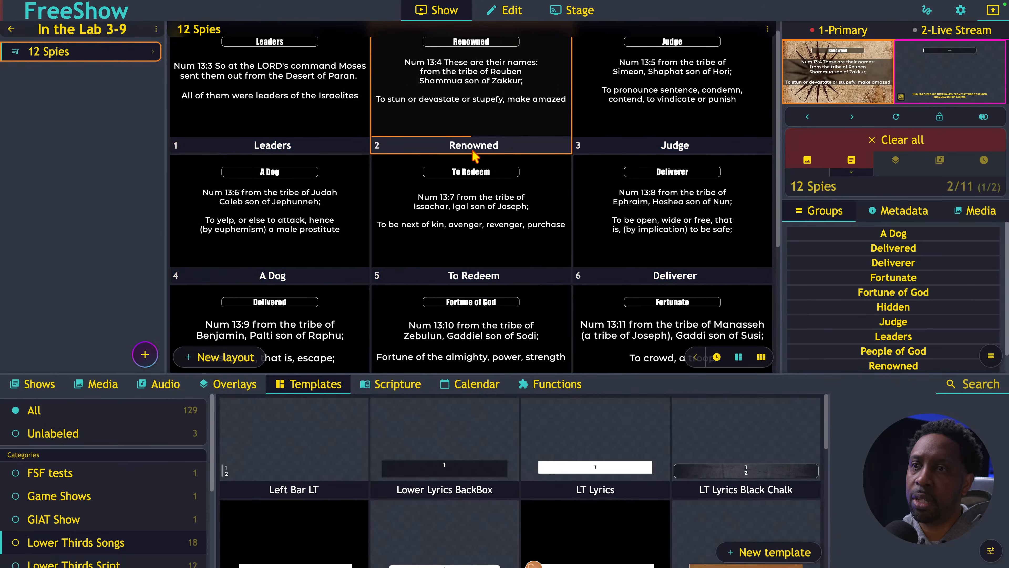
pyautogui.click(637, 97)
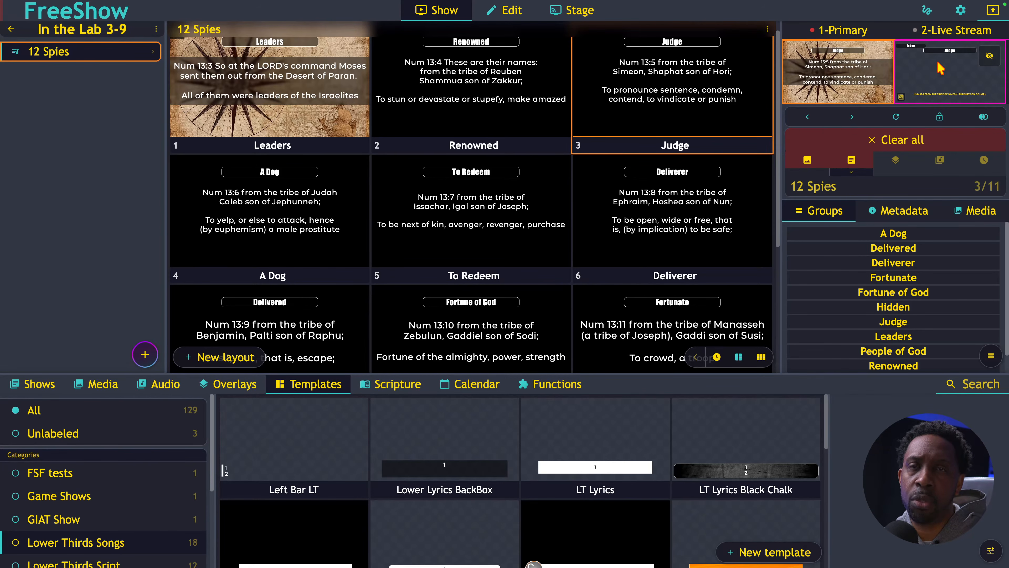
pyautogui.click(923, 85)
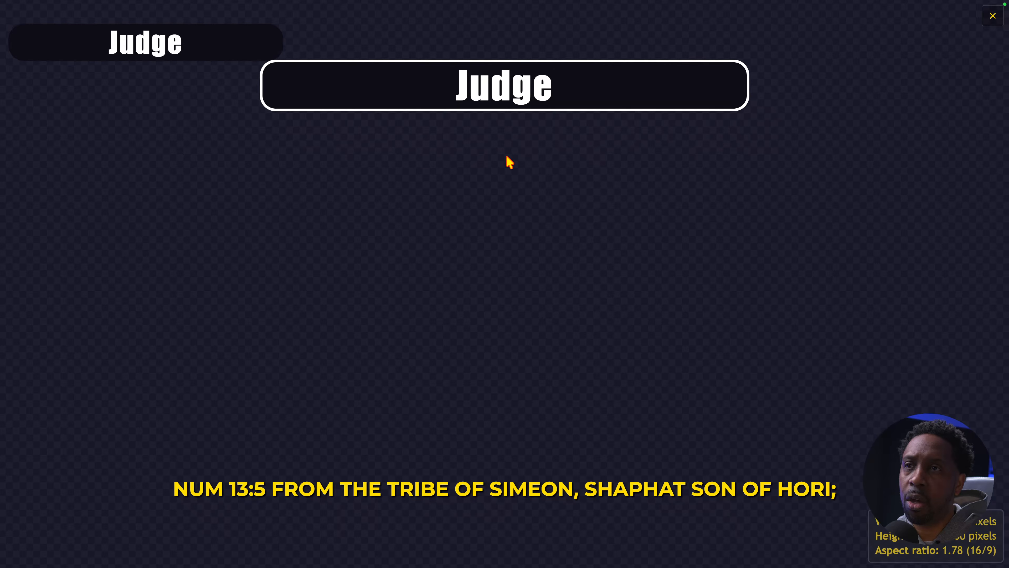
pyautogui.press('Escape')
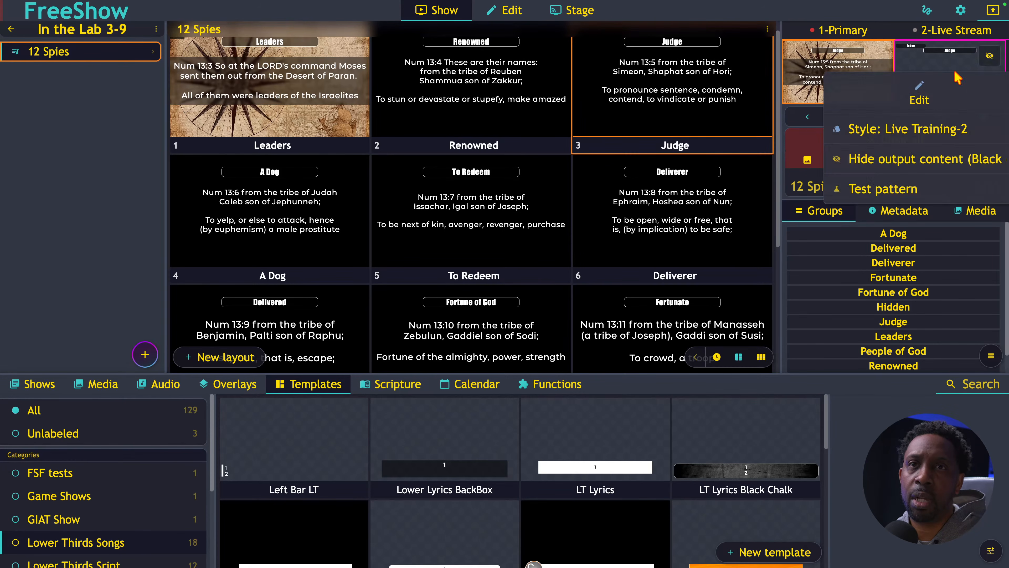
# Step: From the 2-Live Stream output, go to its Live Training-2 style and open the slide override template for editing
pyautogui.rightClick(956, 74)
pyautogui.click(905, 130)
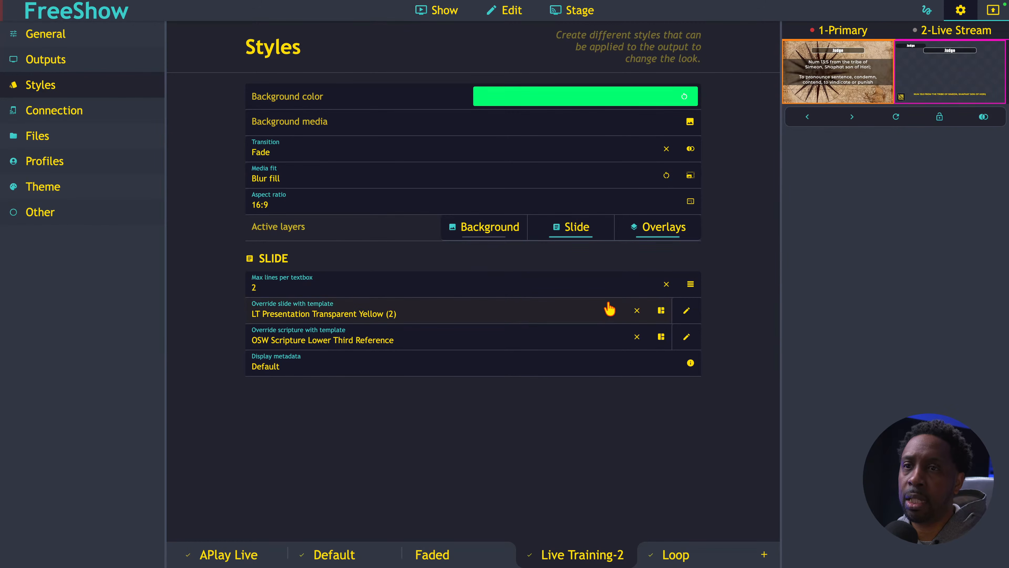
pyautogui.click(687, 310)
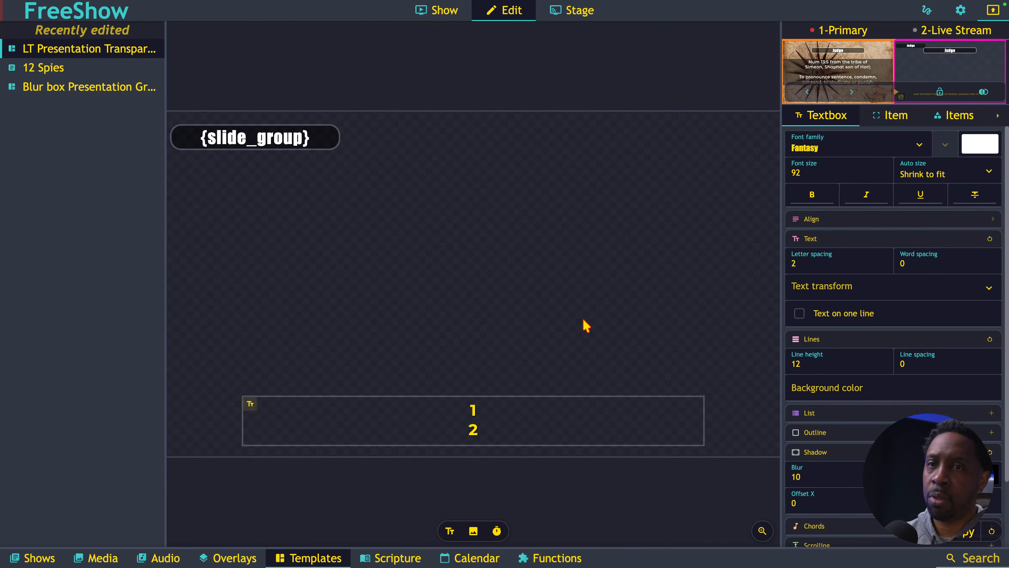
# Step: Add a new textbox to the template and shrink it into a small box in the slide's upper-right corner
pyautogui.click(896, 118)
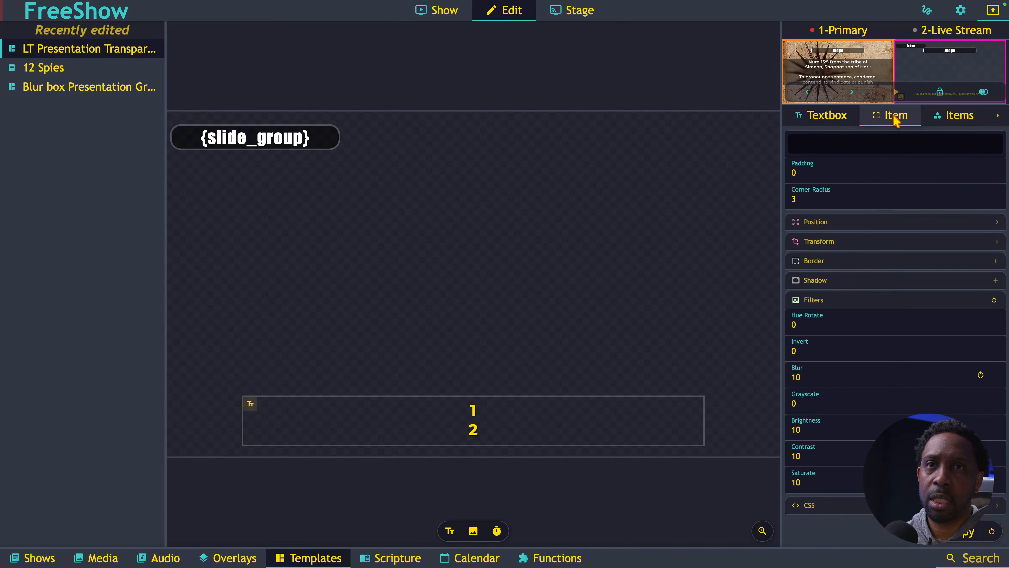
pyautogui.click(959, 122)
pyautogui.click(919, 152)
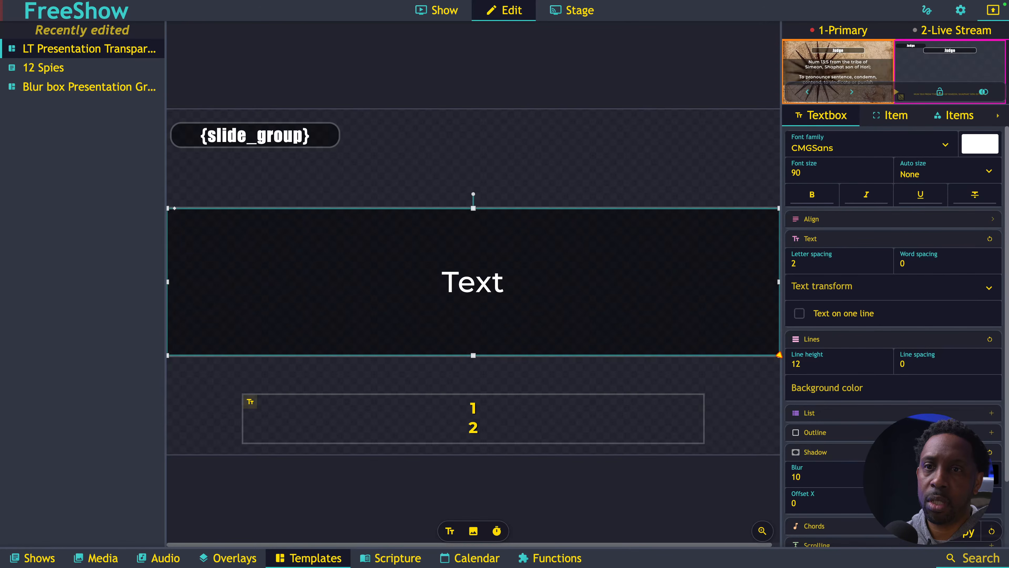
pyautogui.moveTo(778, 355); pyautogui.dragTo(750, 107)
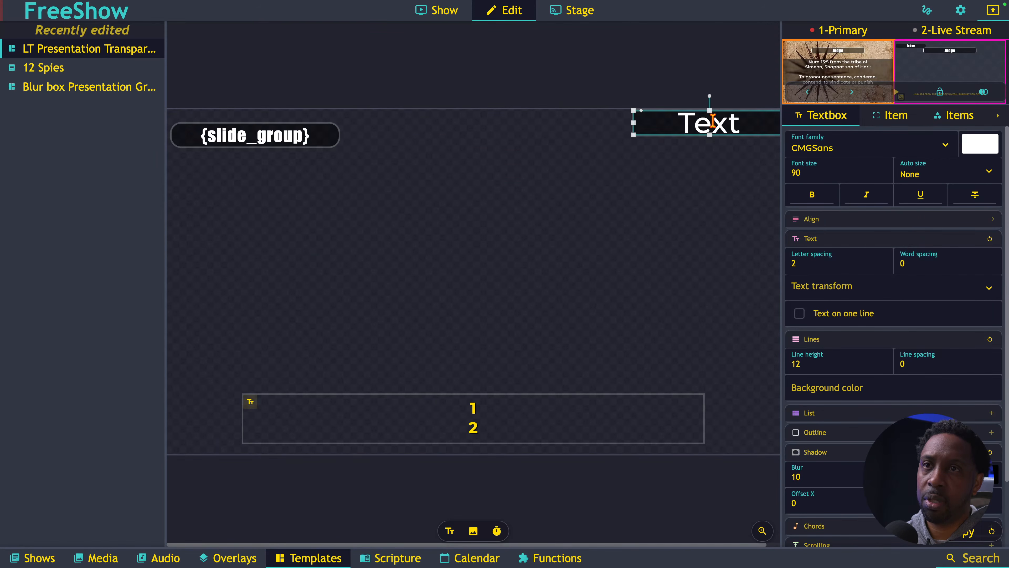
# Step: Insert the {slide_notes} dynamic value into the new textbox and set its auto size to Shrink to fit
pyautogui.rightClick(700, 126)
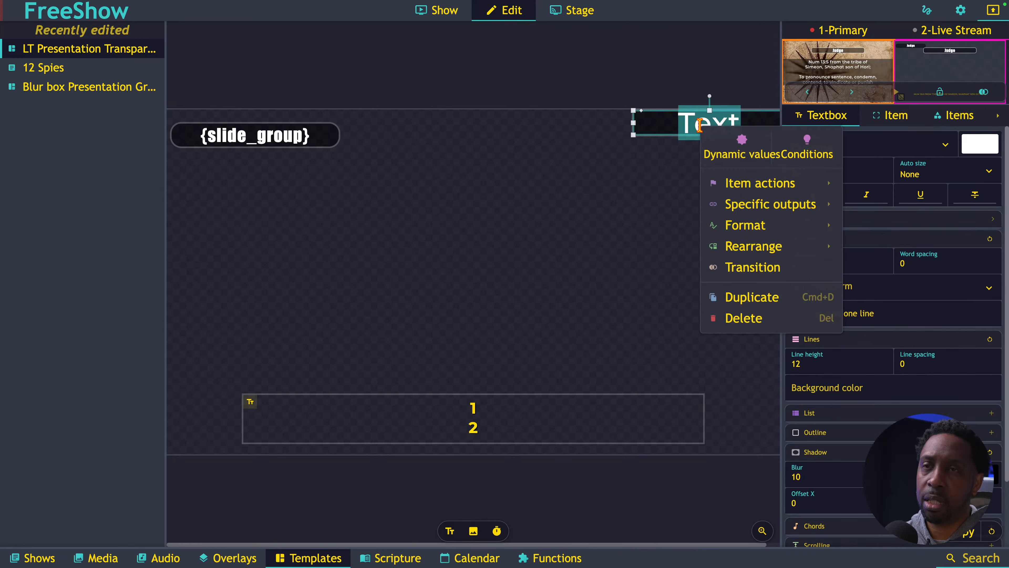
pyautogui.click(727, 143)
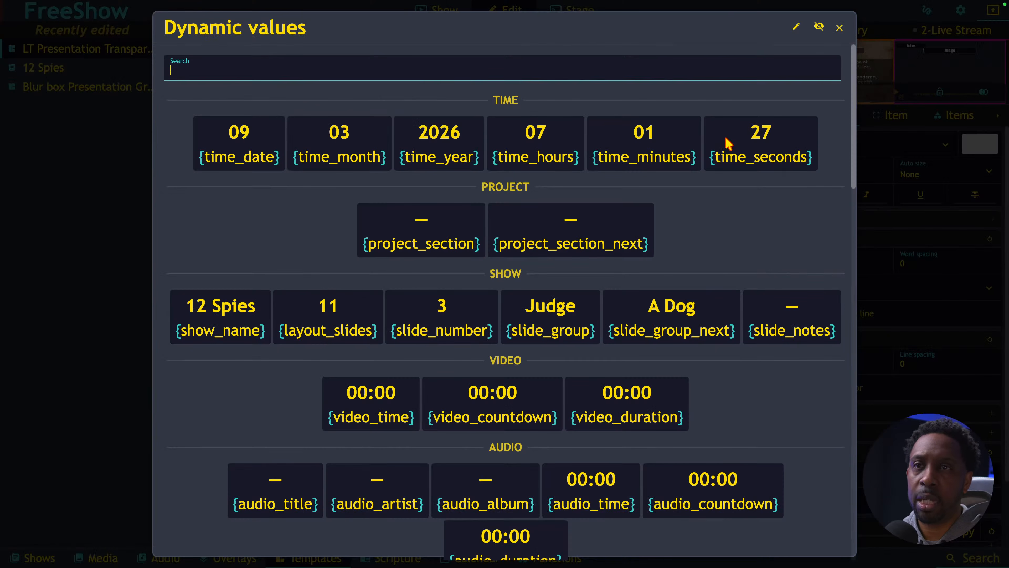
pyautogui.click(766, 317)
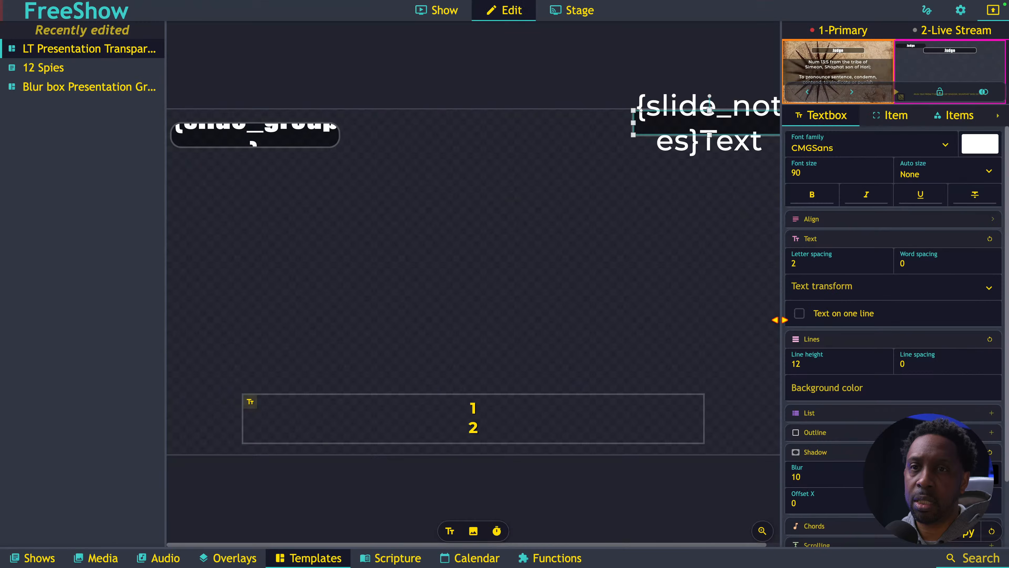
pyautogui.click(920, 173)
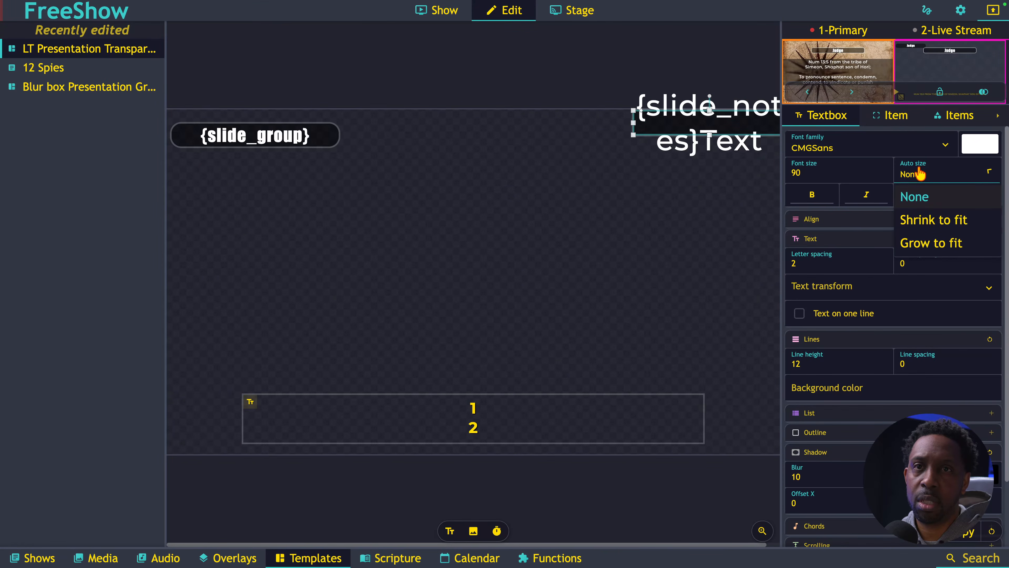
pyautogui.click(922, 219)
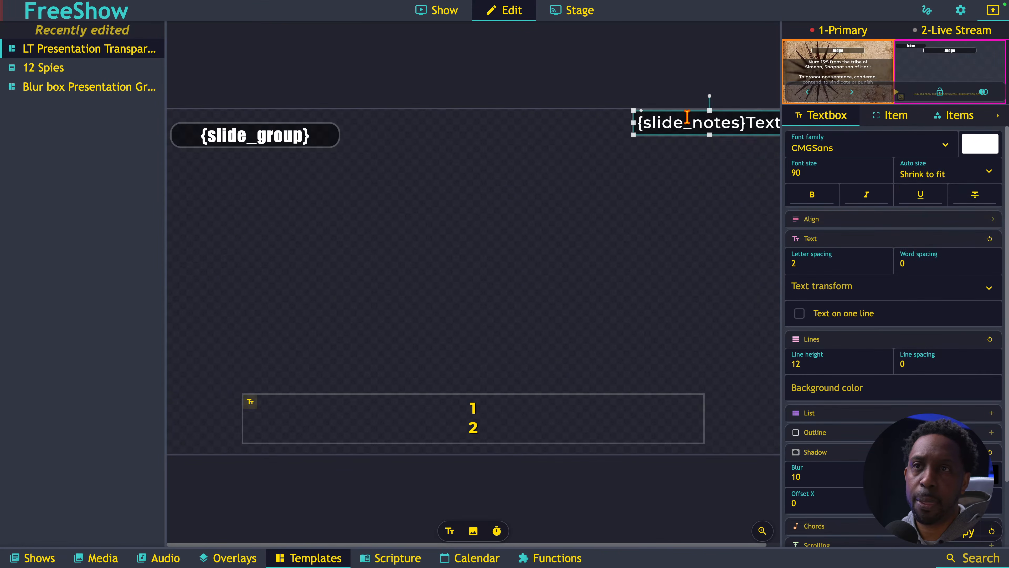
# Step: Add a condition that shows the notes textbox only if the slide_notes dynamic value is not empty
pyautogui.rightClick(678, 124)
pyautogui.click(776, 150)
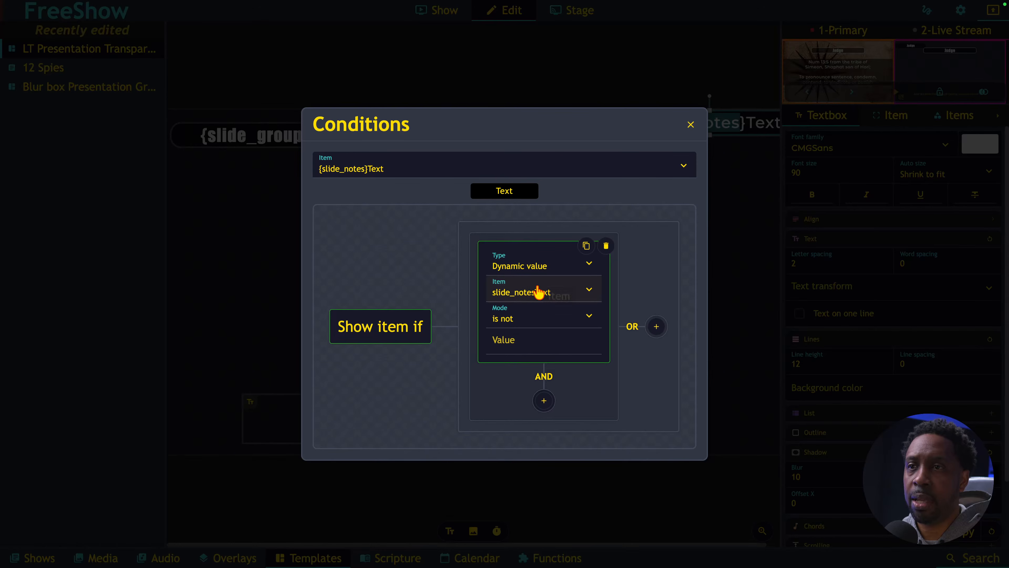
pyautogui.click(691, 124)
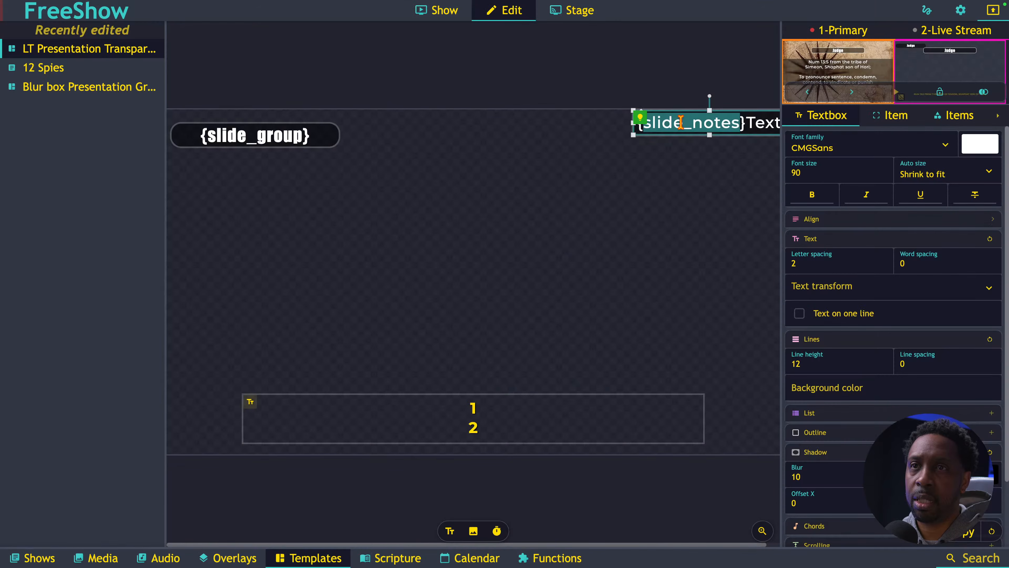
# Step: Add a condition that shows the {slide_group} textbox only if the slide_group dynamic value is not empty
pyautogui.rightClick(251, 135)
pyautogui.click(340, 162)
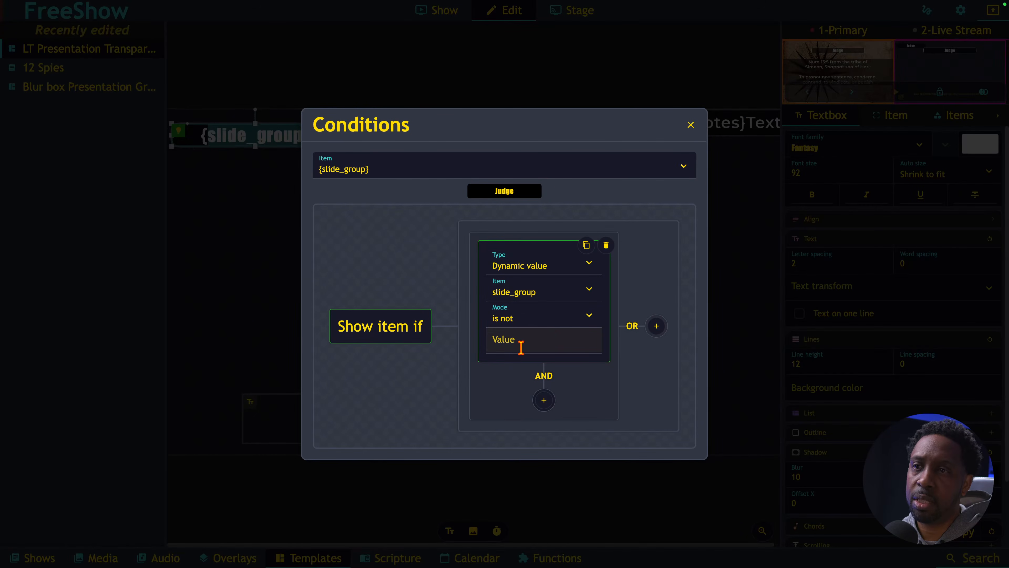
pyautogui.click(691, 125)
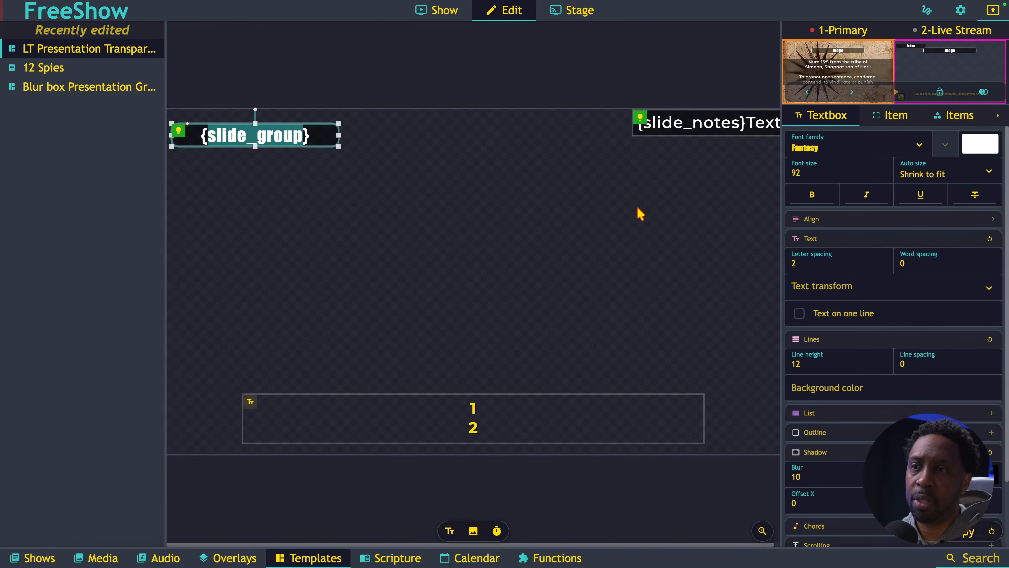
# Step: Add a condition to the yellow lower-third textbox that shows it only if its text is not empty
pyautogui.click(460, 392)
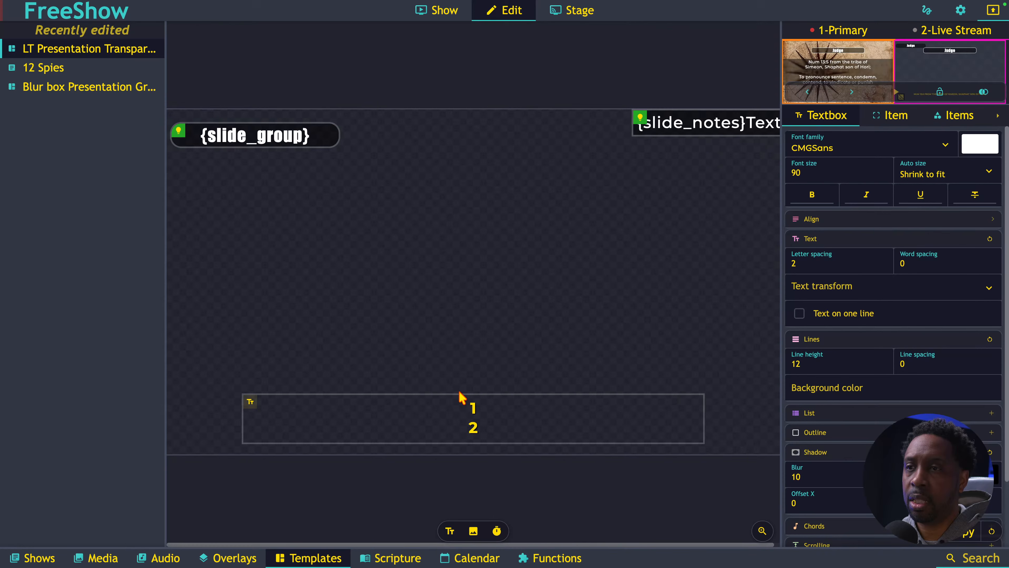
pyautogui.click(455, 408)
pyautogui.rightClick(455, 408)
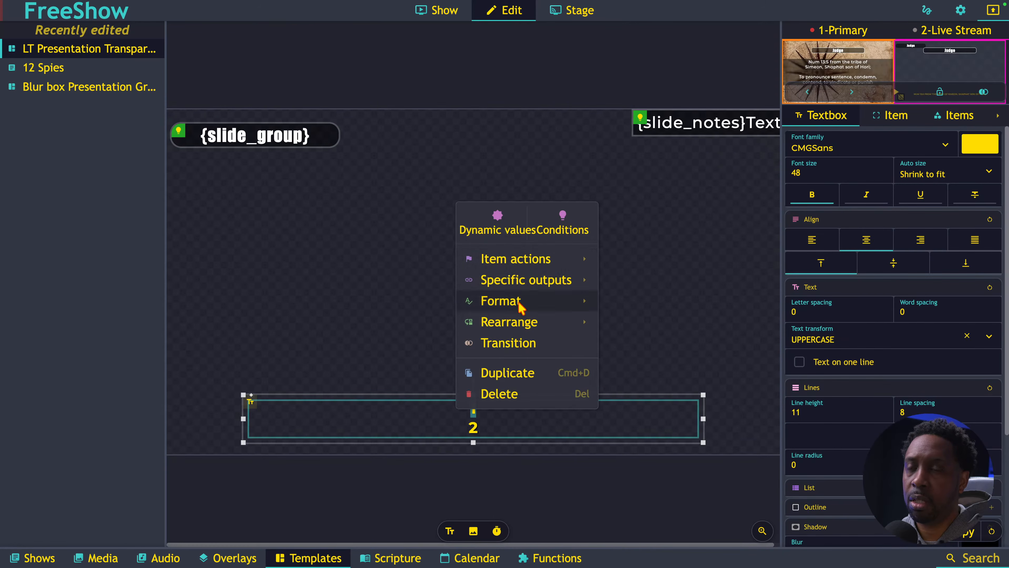
pyautogui.click(561, 218)
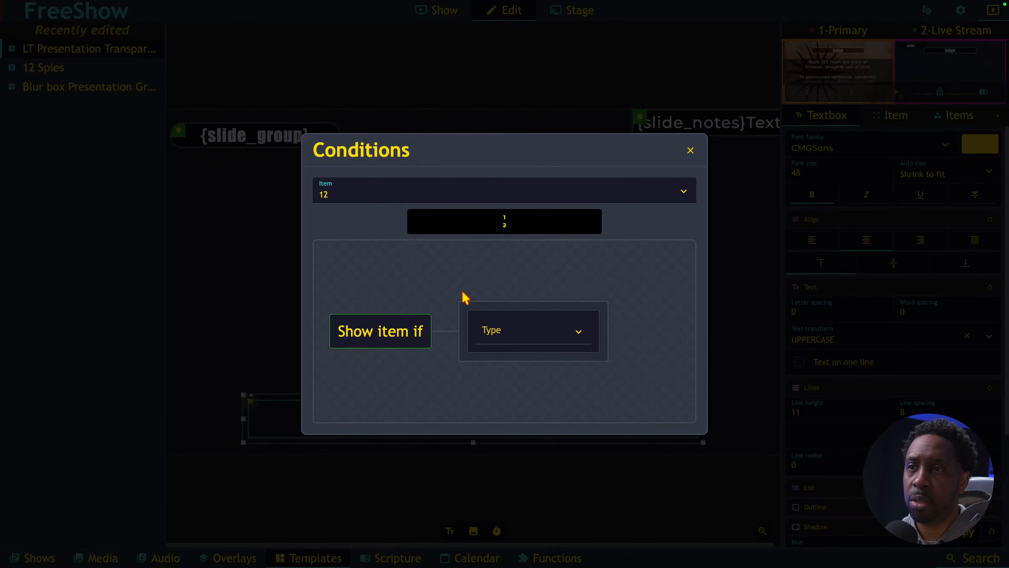
pyautogui.click(481, 334)
pyautogui.click(501, 321)
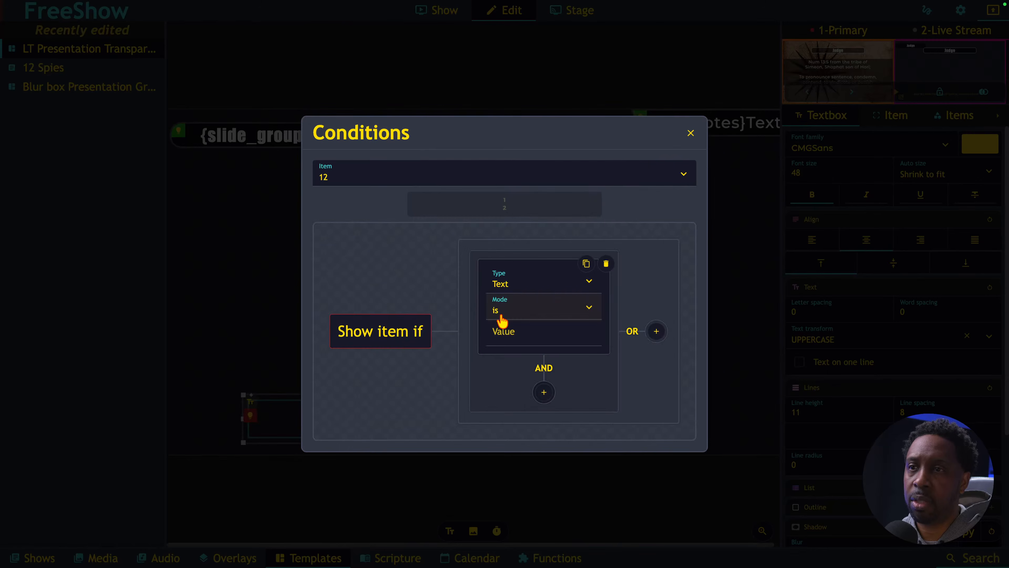
pyautogui.click(527, 331)
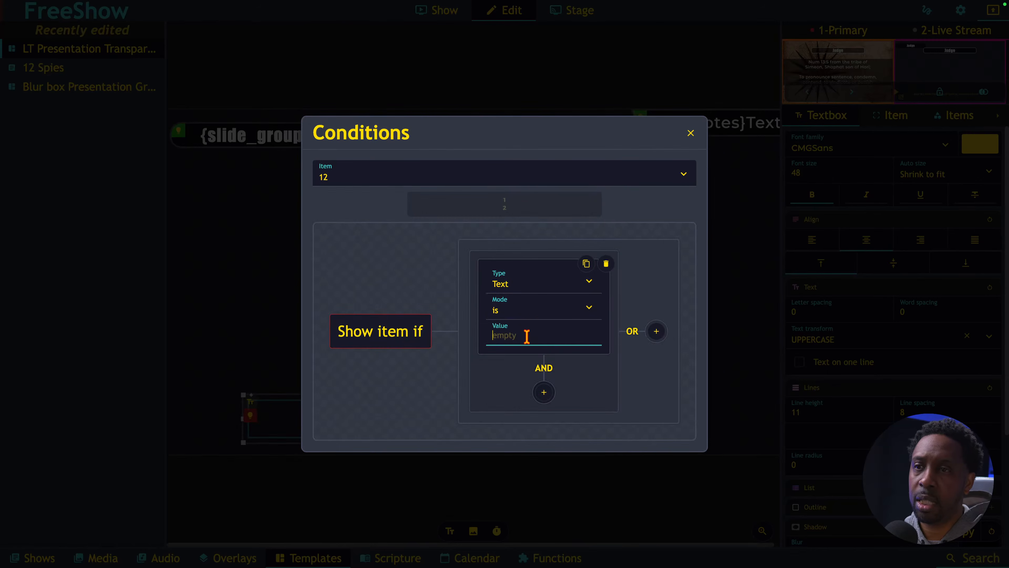
pyautogui.click(530, 317)
pyautogui.click(528, 360)
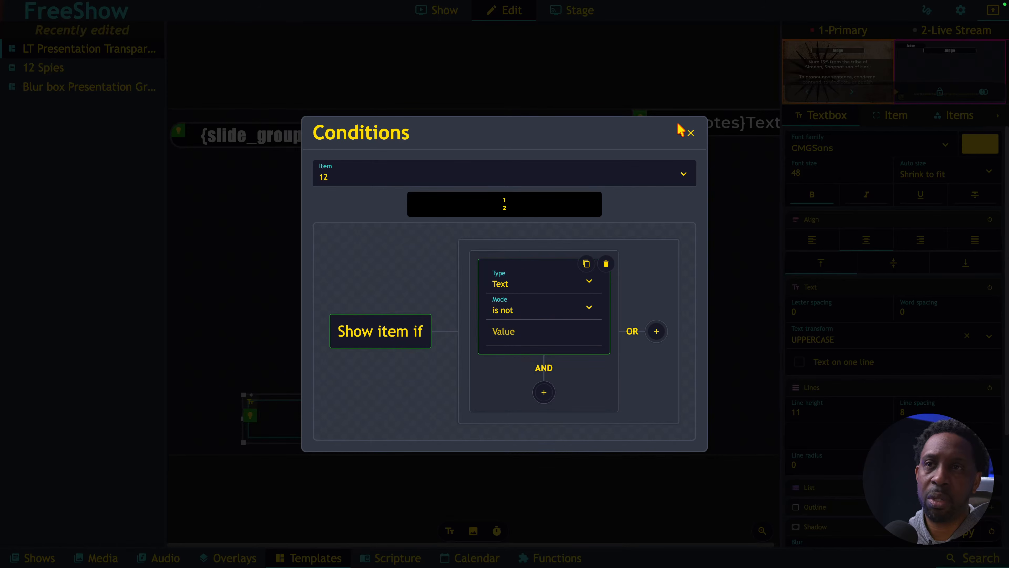
pyautogui.click(690, 132)
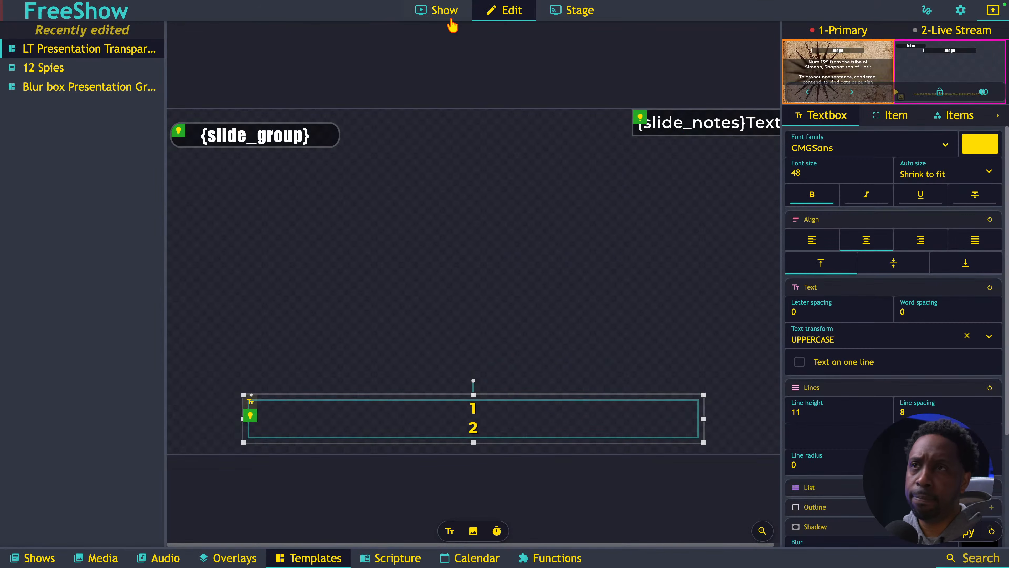
# Step: Output the To Redeem slide of the 12 Spies show and check the Live Stream output in full-screen preview
pyautogui.click(445, 11)
pyautogui.click(467, 199)
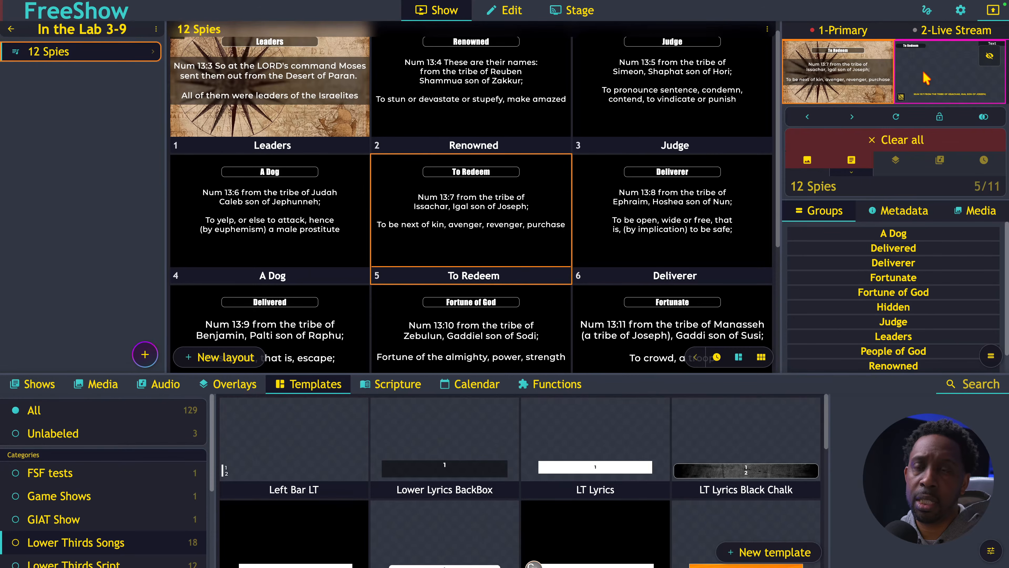
pyautogui.click(945, 87)
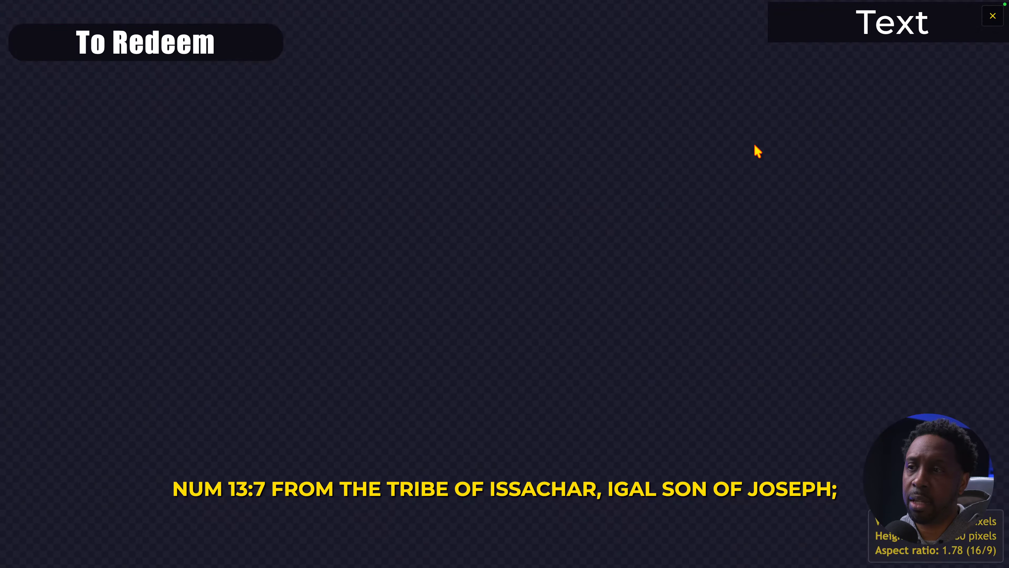
pyautogui.press('Escape')
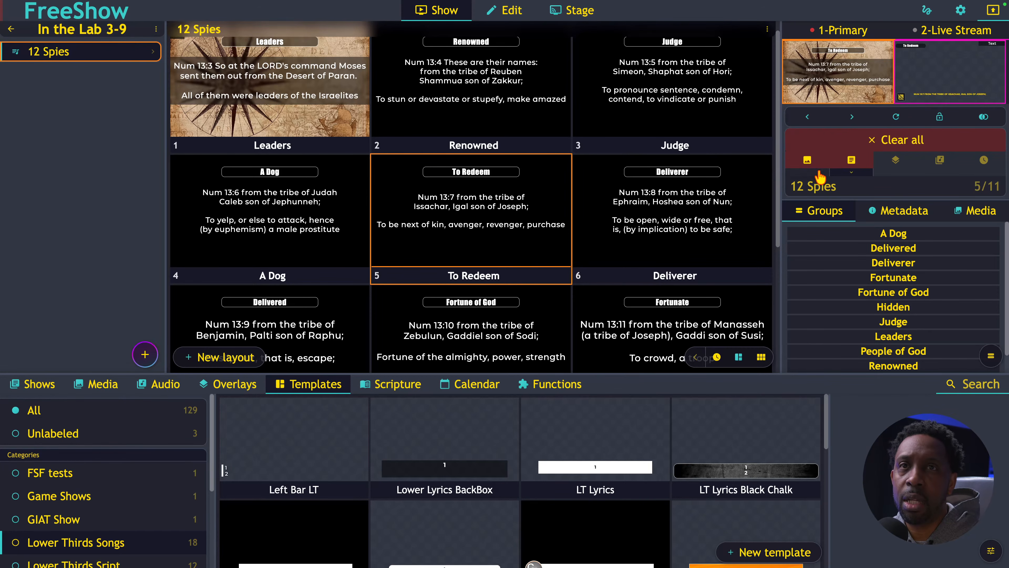
# Step: Delete the leftover word "Text" after {slide_notes} in the Live Training-2 override template and output the Deliverer slide
pyautogui.rightClick(936, 96)
pyautogui.click(924, 150)
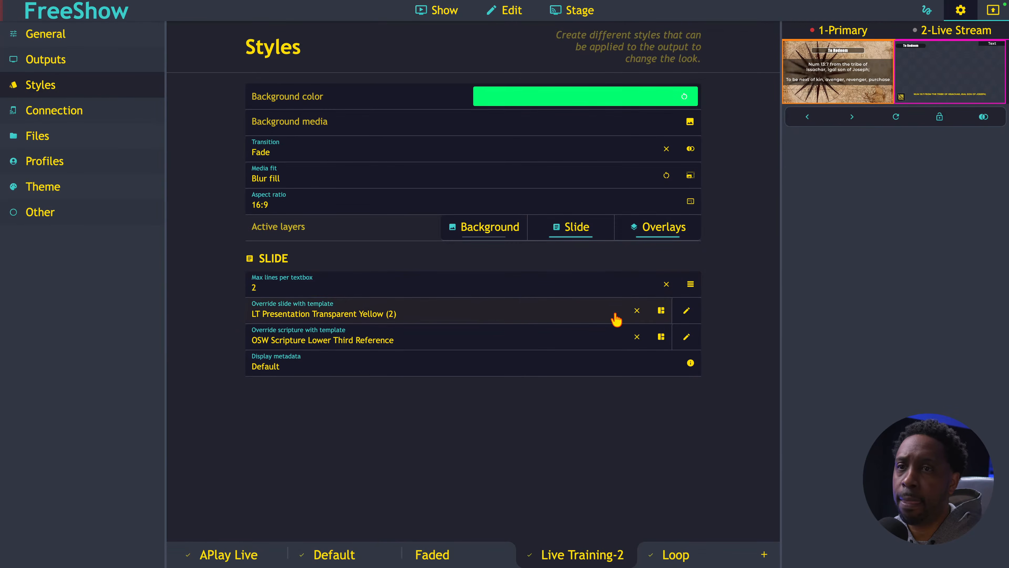
pyautogui.click(684, 314)
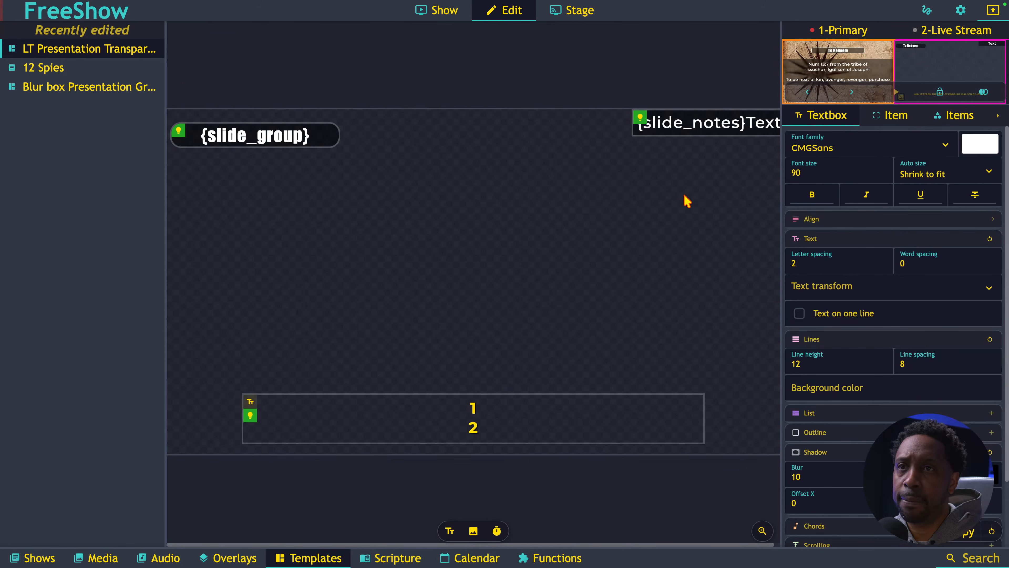
pyautogui.click(752, 121)
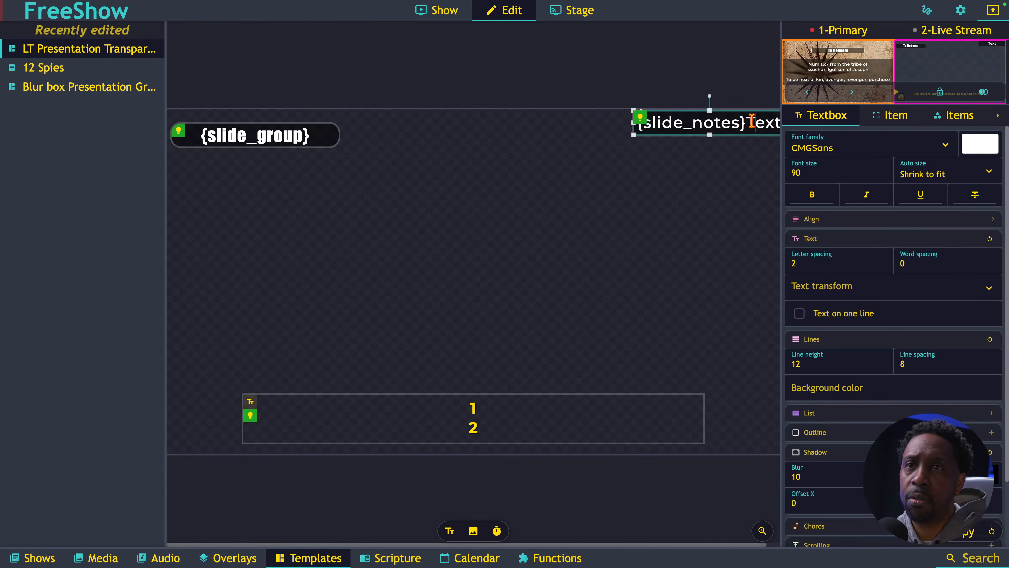
pyautogui.moveTo(749, 121); pyautogui.dragTo(783, 127)
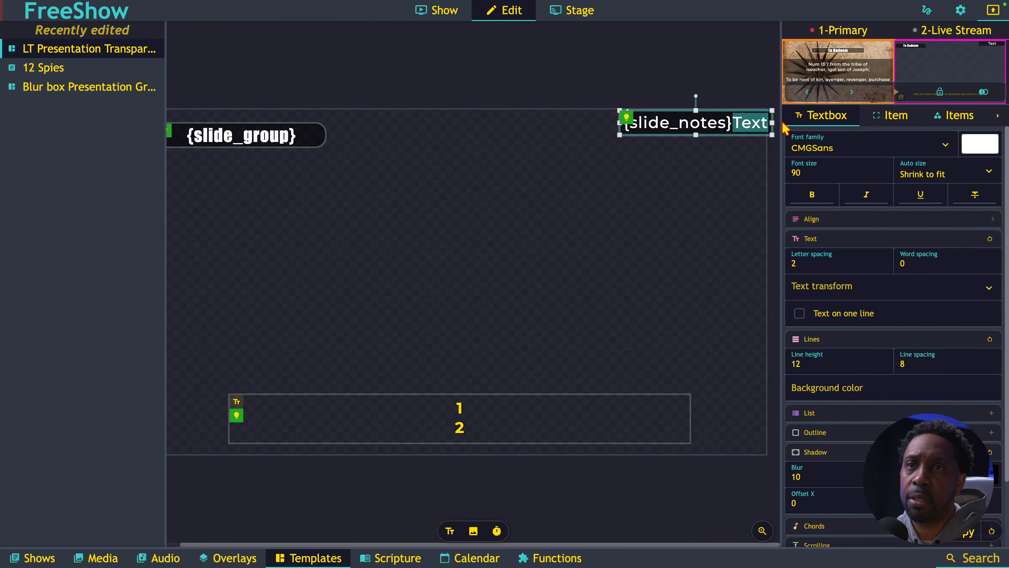
pyautogui.press('BackSpace')
pyautogui.click(672, 192)
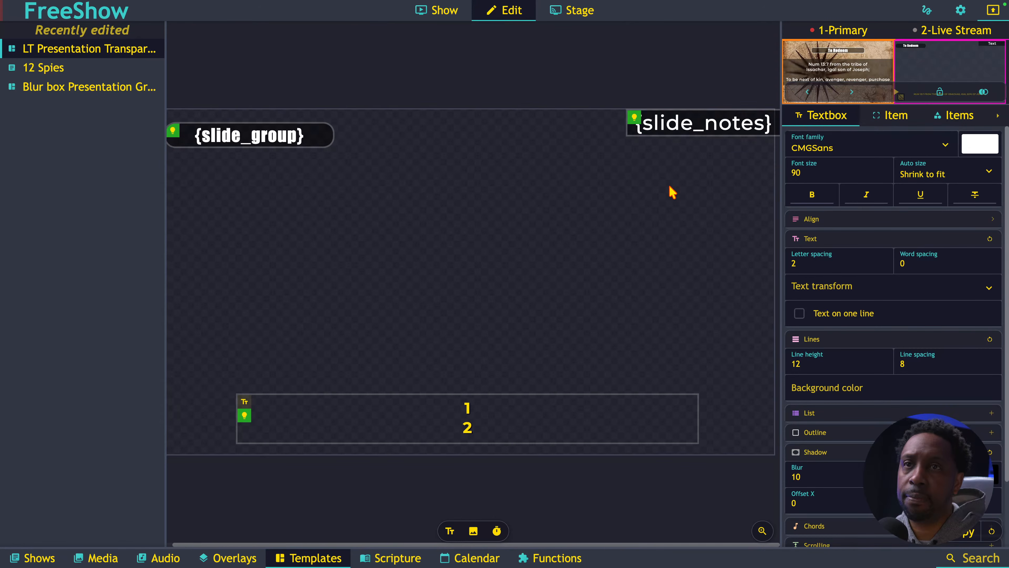
pyautogui.moveTo(694, 111); pyautogui.dragTo(690, 110)
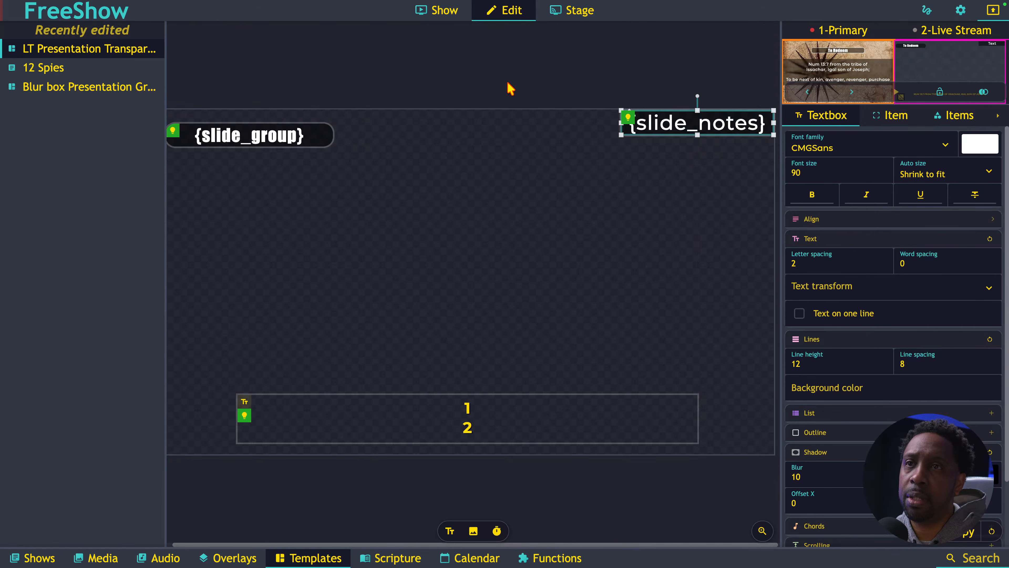
pyautogui.click(444, 13)
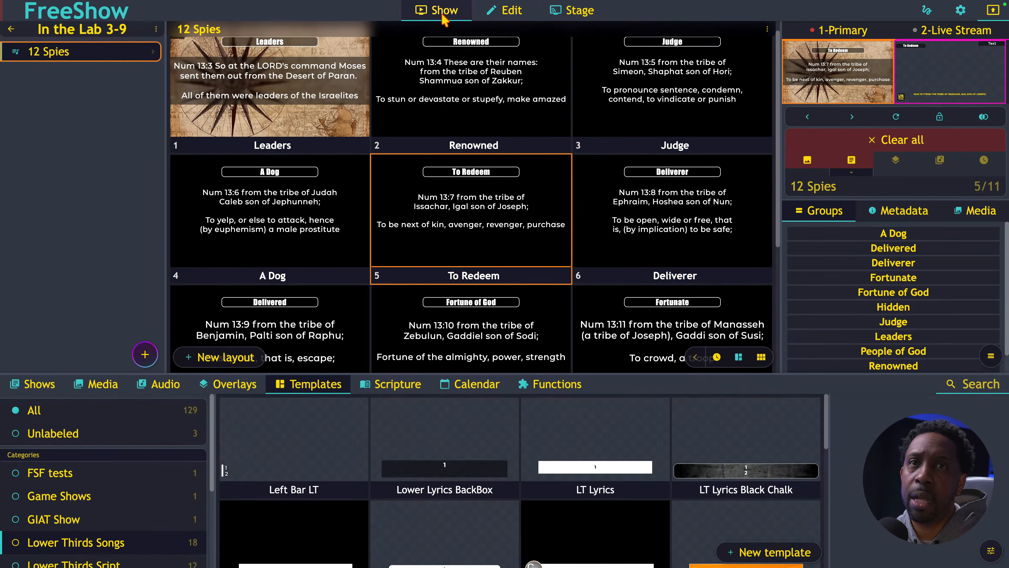
pyautogui.click(671, 187)
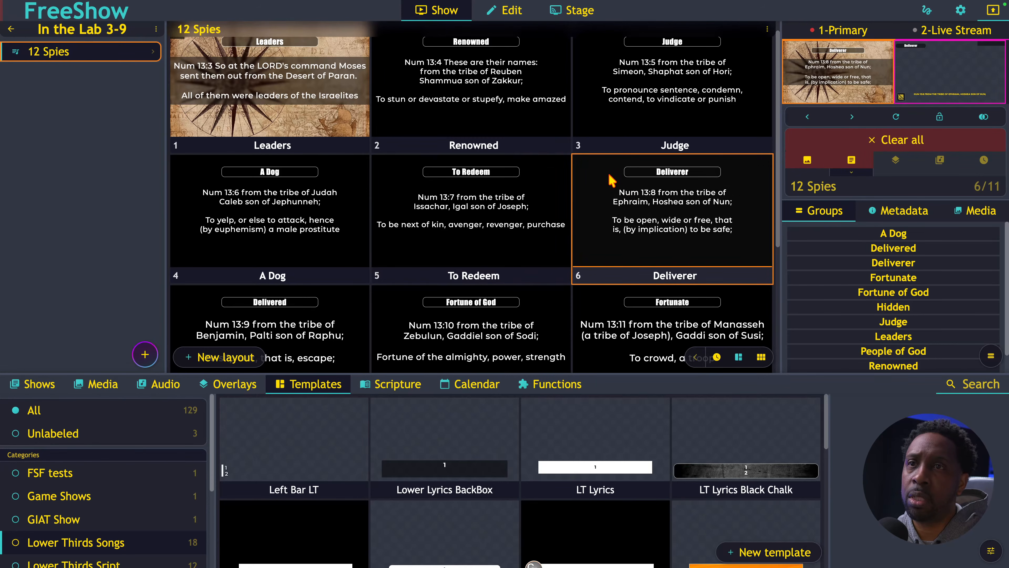
# Step: Remove the background color of the {slide_notes} textbox in the Live Training-2 style's slide override template
pyautogui.rightClick(934, 77)
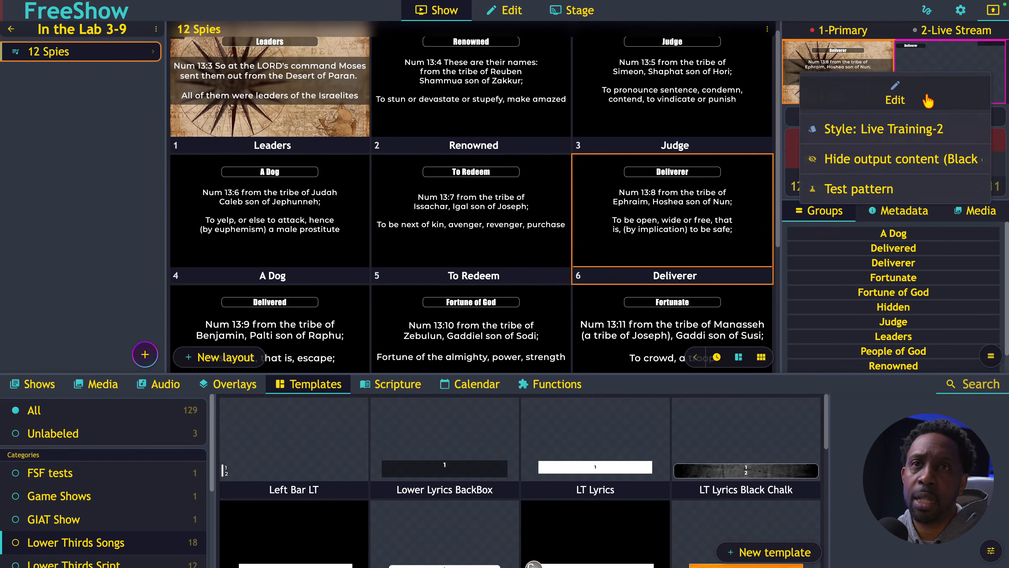
pyautogui.click(893, 128)
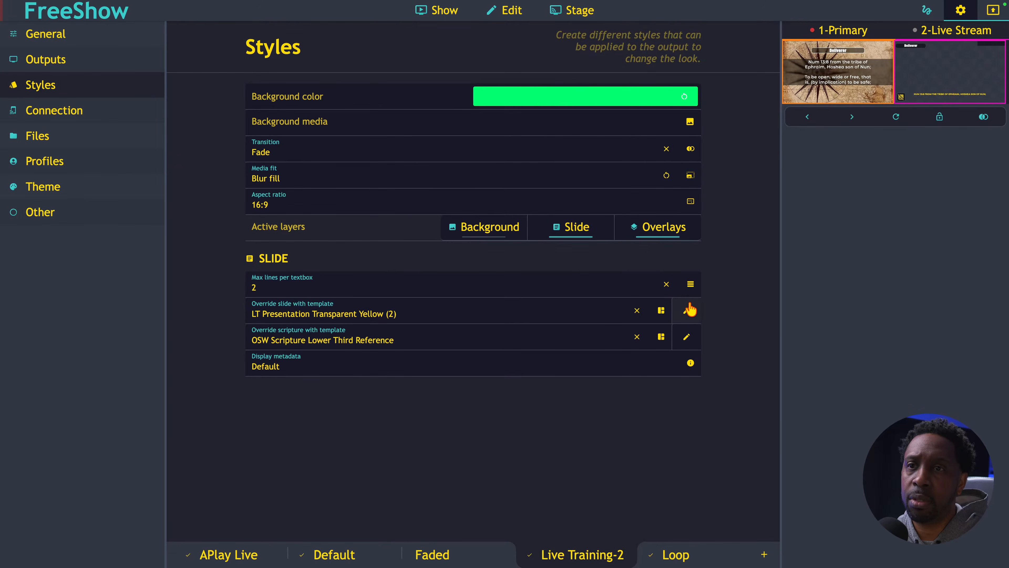
pyautogui.click(686, 310)
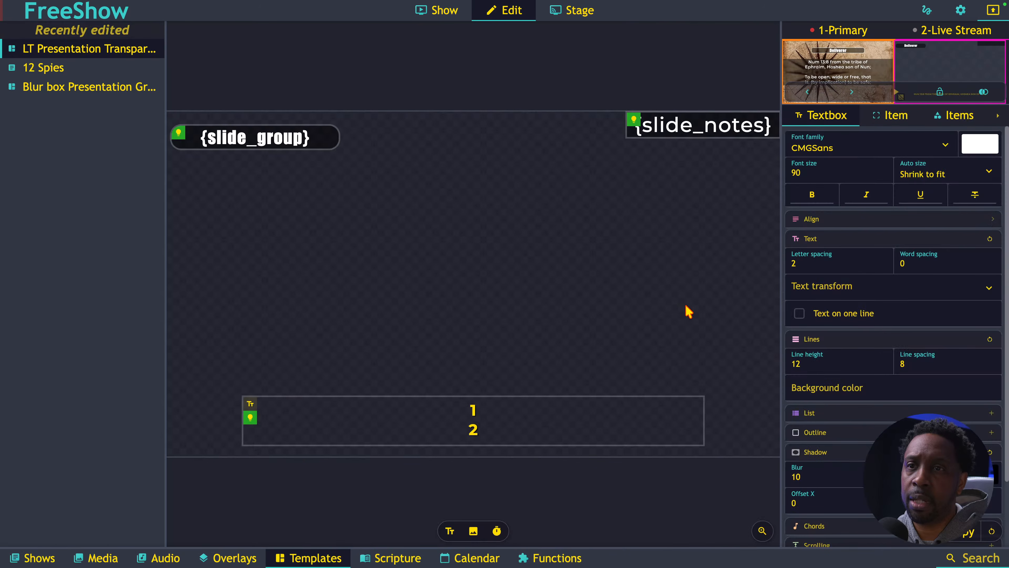
pyautogui.click(709, 132)
pyautogui.rightClick(708, 136)
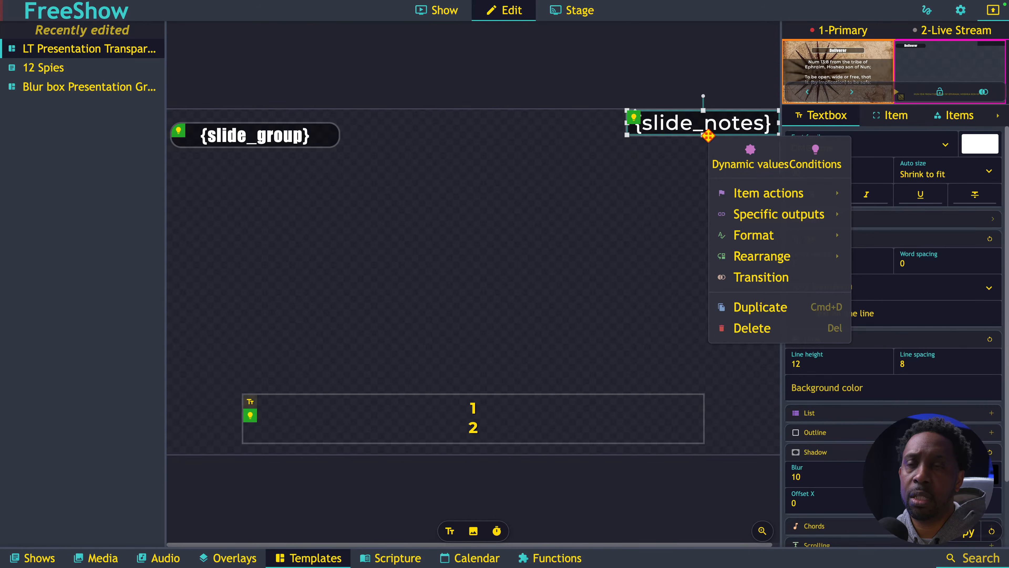
pyautogui.click(895, 119)
pyautogui.click(882, 148)
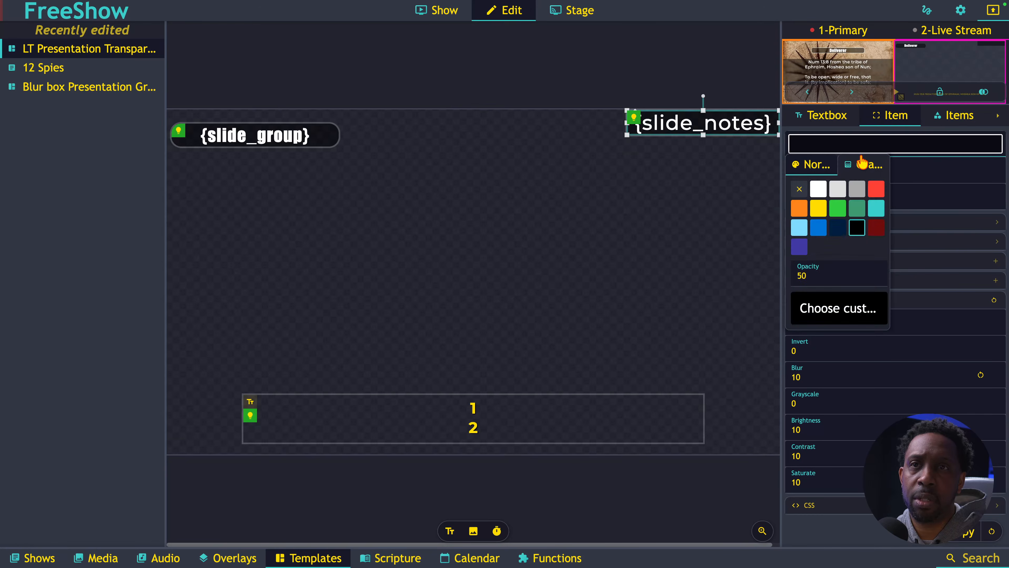
pyautogui.click(800, 190)
pyautogui.click(699, 215)
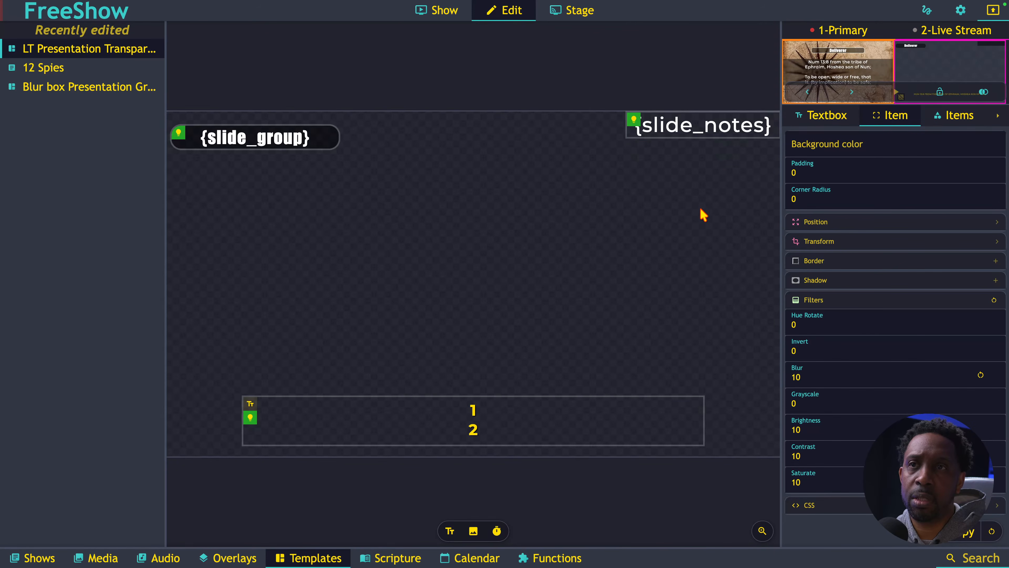
# Step: Output the To Redeem slide again and check how the notes box renders on the Live Stream output
pyautogui.click(443, 16)
pyautogui.click(545, 220)
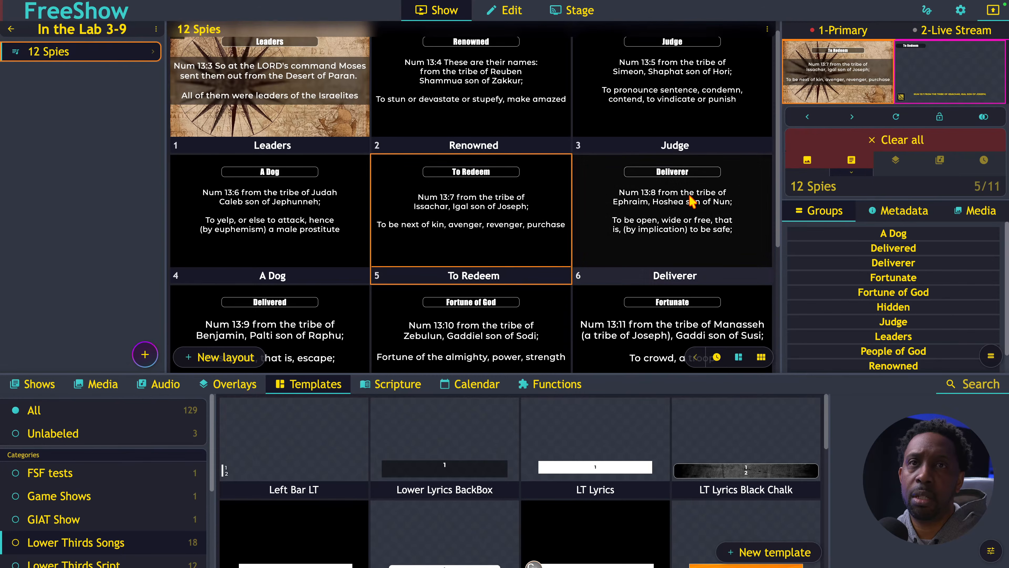
pyautogui.click(970, 61)
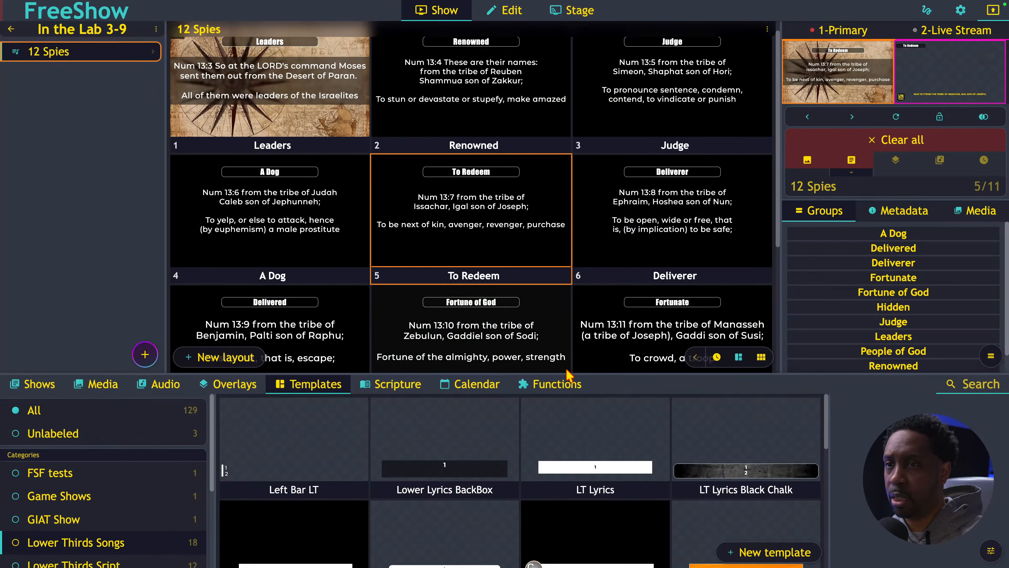
pyautogui.press('Escape')
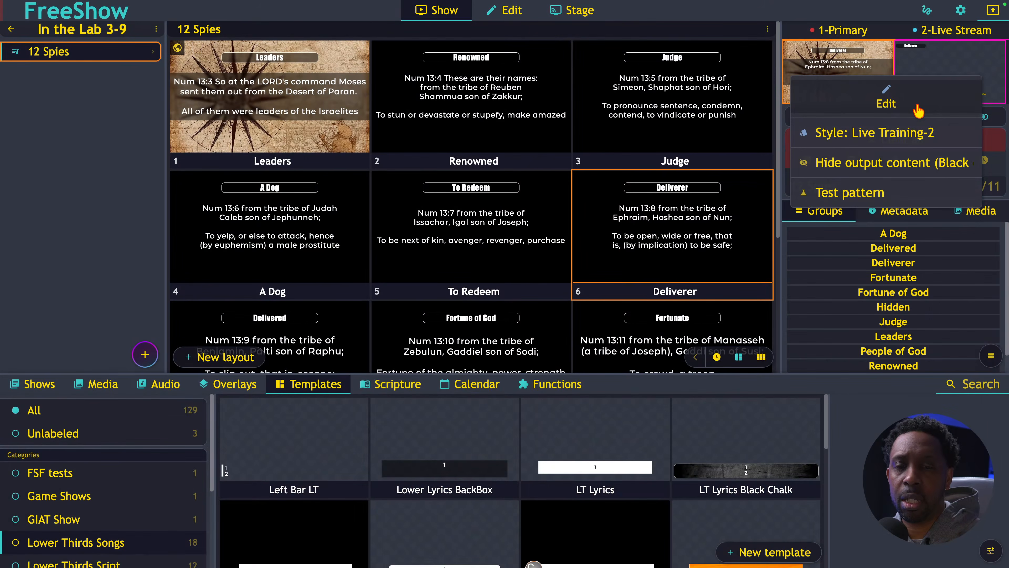
# Step: Set the max lines per textbox to 3 in the Live Training-2 style
pyautogui.click(910, 132)
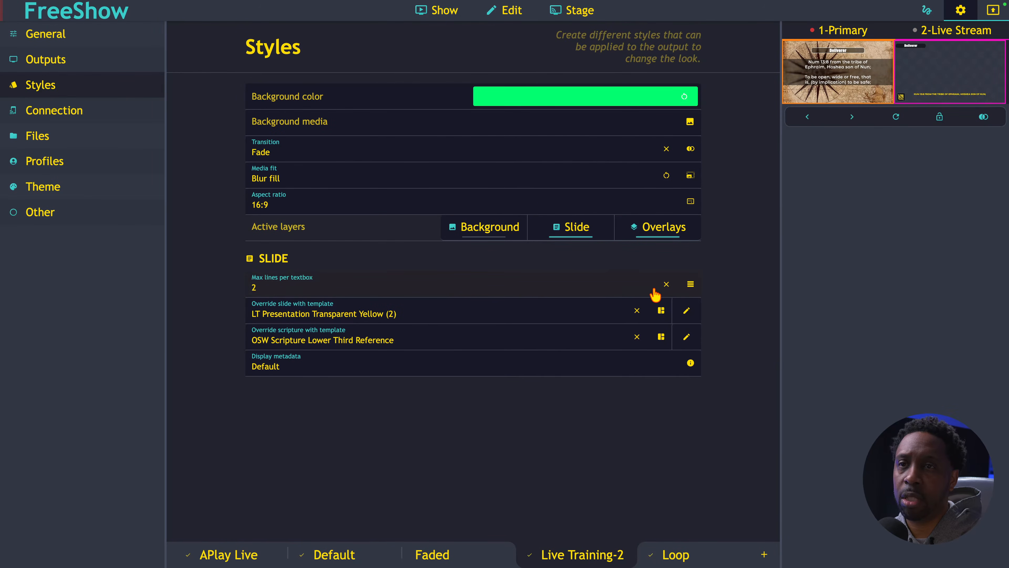
pyautogui.click(384, 294)
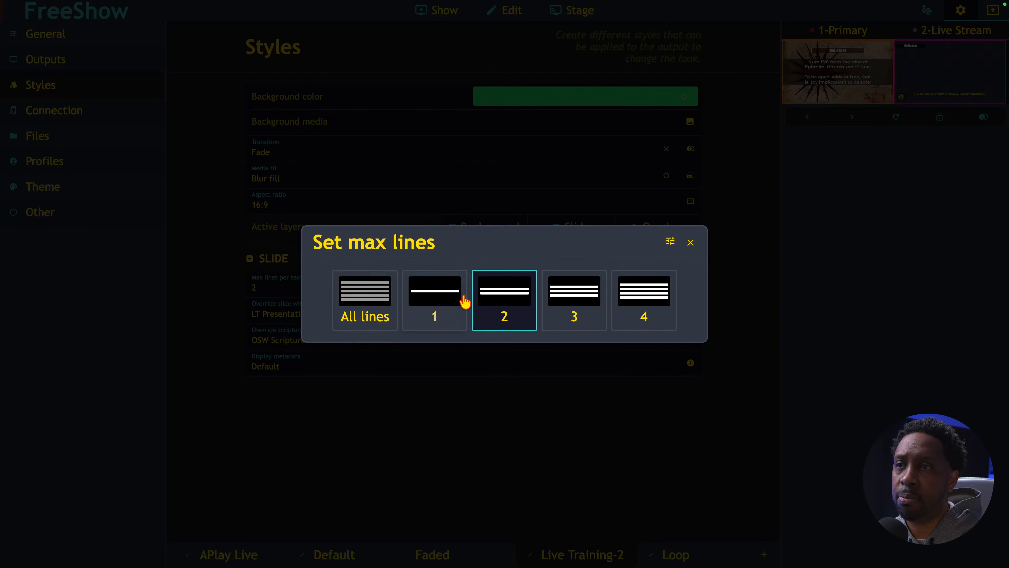
pyautogui.click(590, 308)
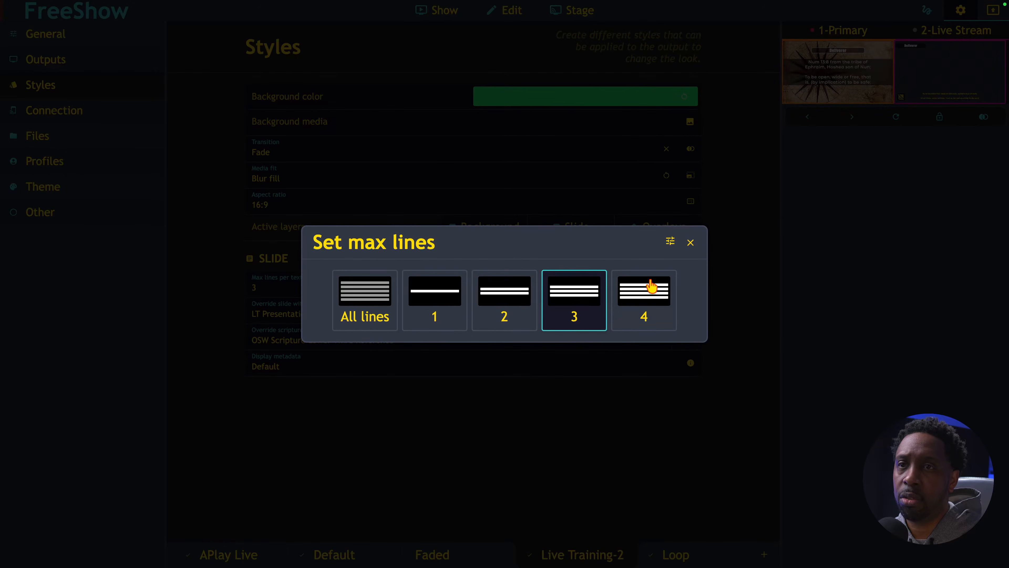
pyautogui.click(691, 244)
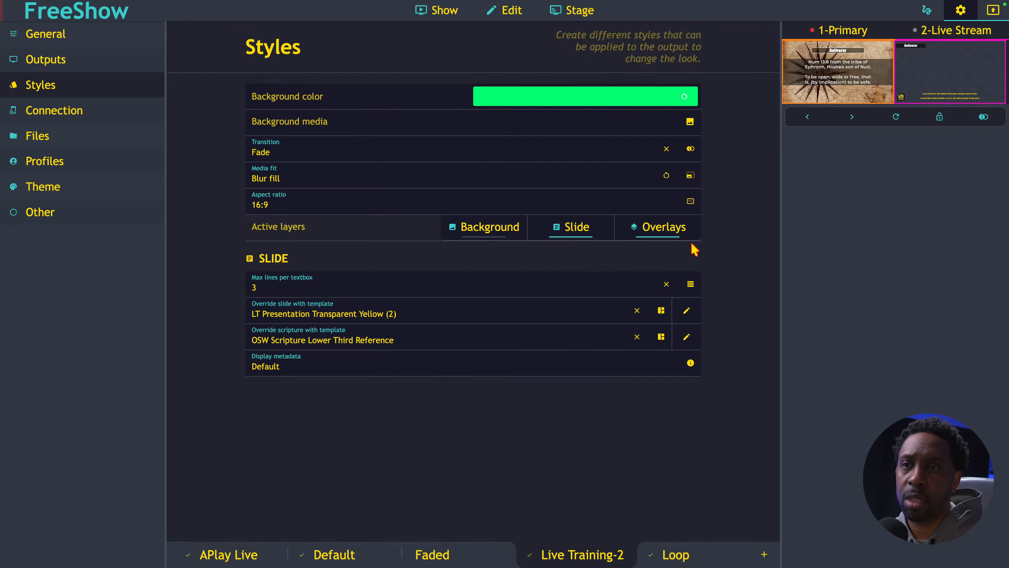
# Step: Check the Live Stream output in full-screen preview and output the Renowned slide of the 12 Spies show
pyautogui.click(941, 82)
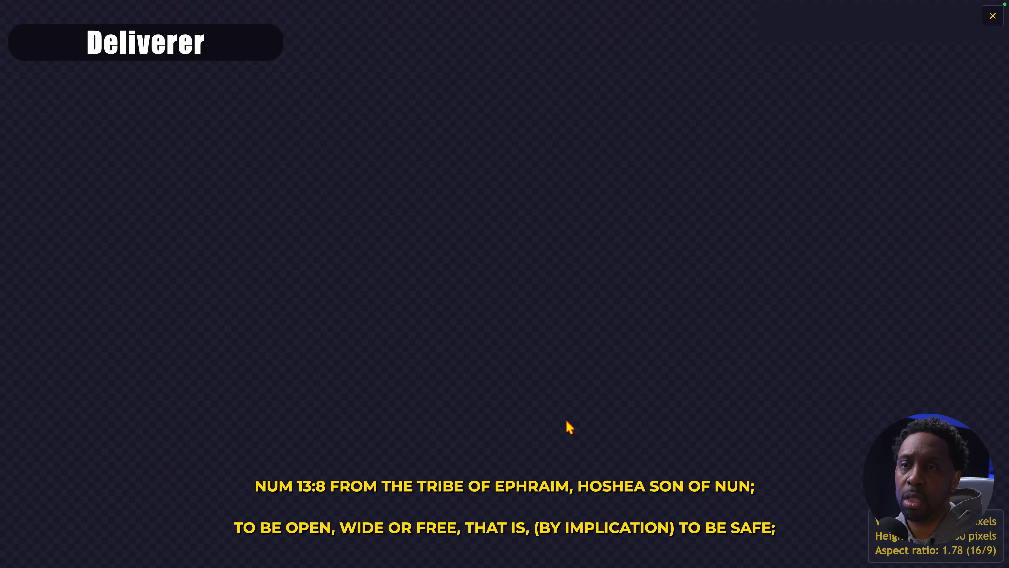
pyautogui.press('Escape')
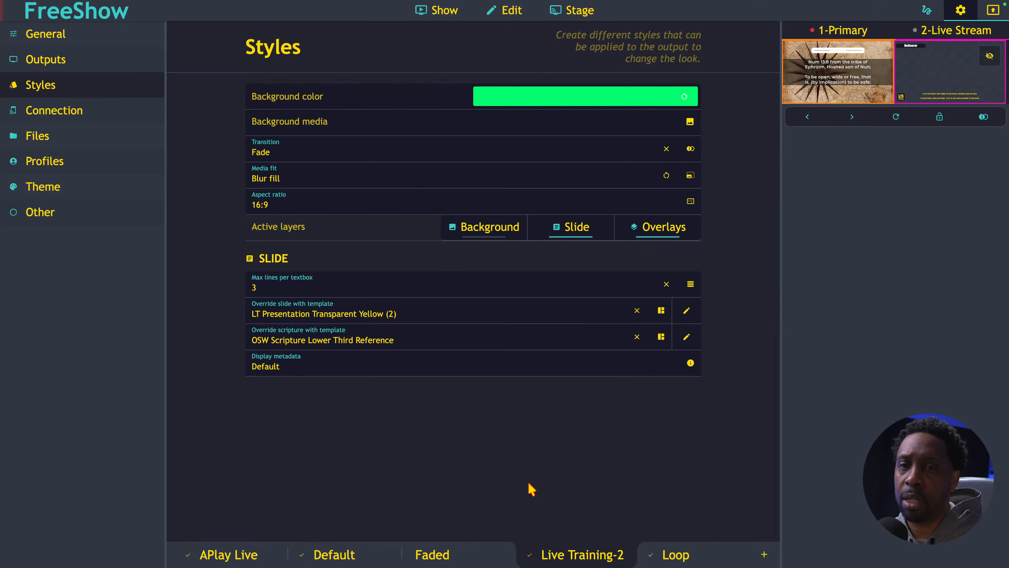
pyautogui.click(441, 16)
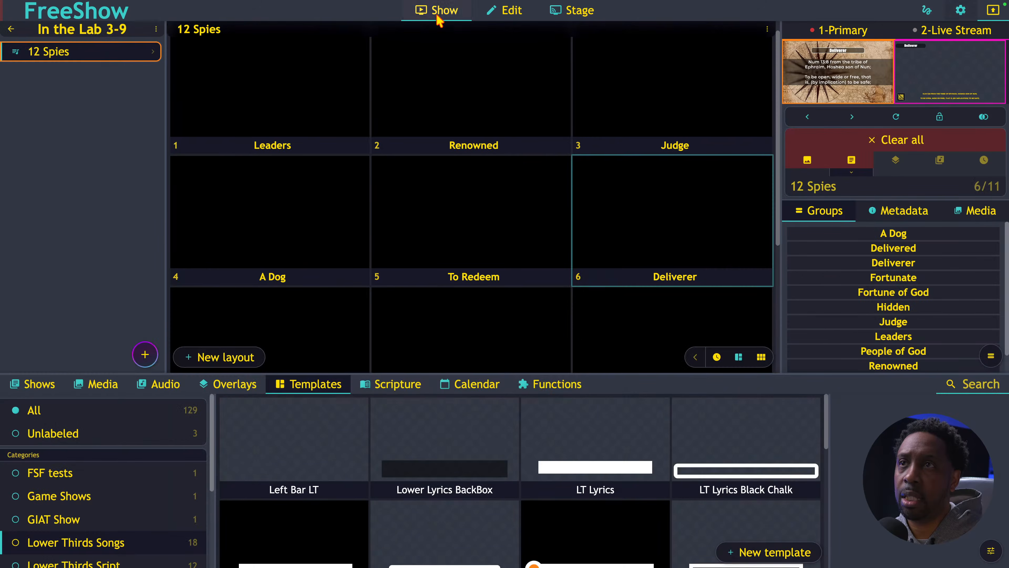
pyautogui.click(482, 89)
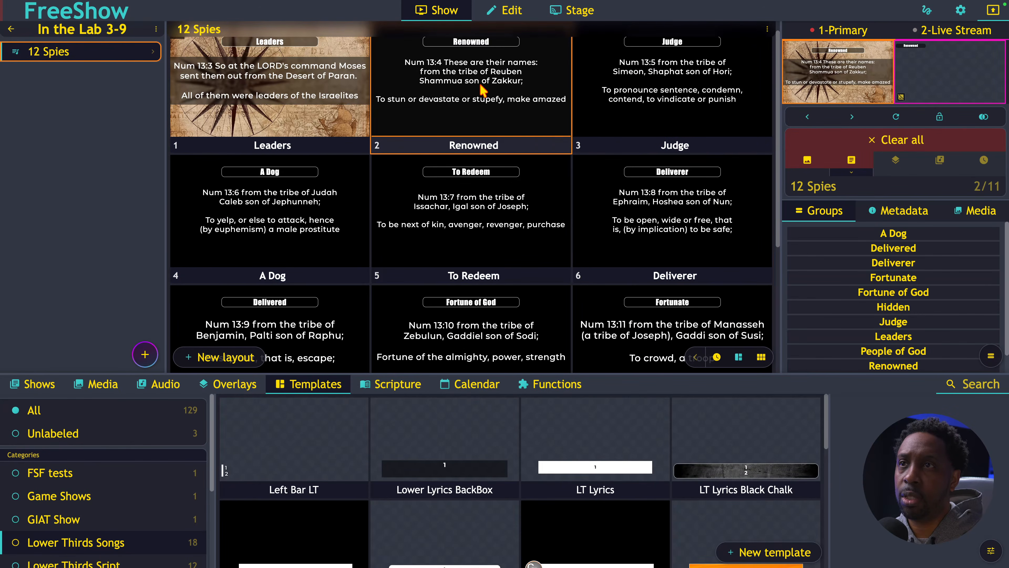
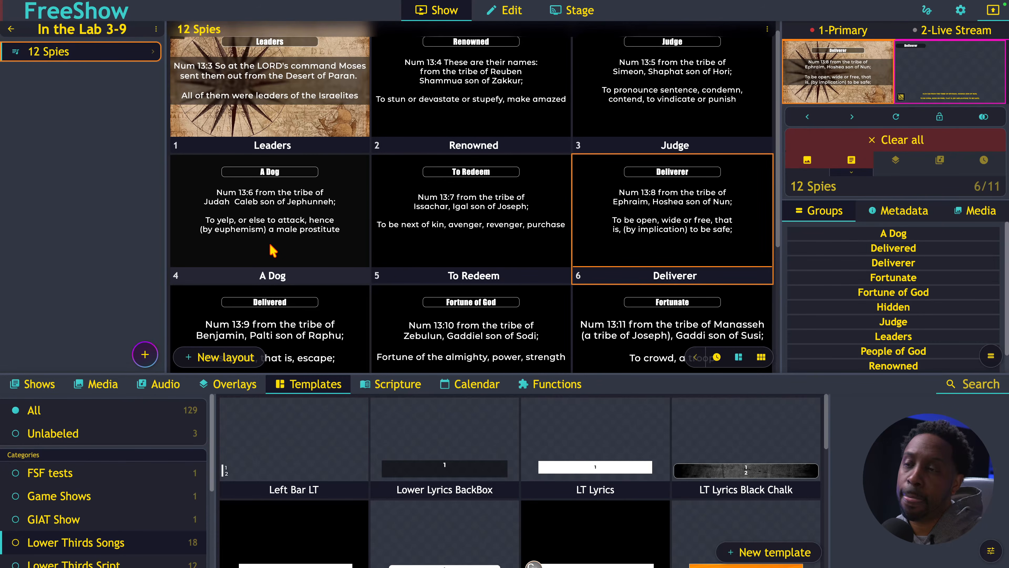
# Step: Add the show Welcome to FreeShow Friday Song 2 to the In the Lab 3-9 project and open it
pyautogui.click(39, 385)
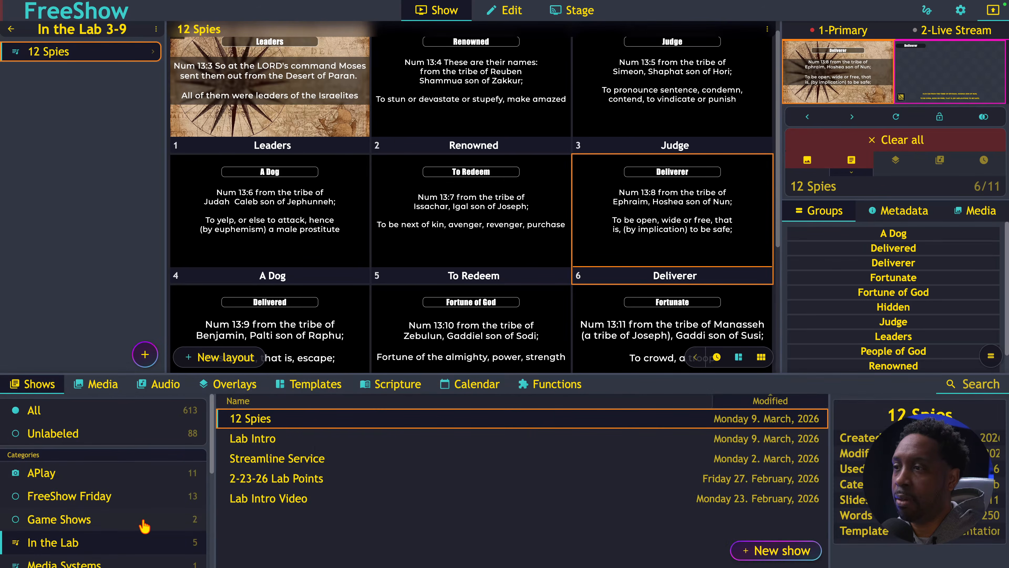
pyautogui.scroll(-1, 144, 527)
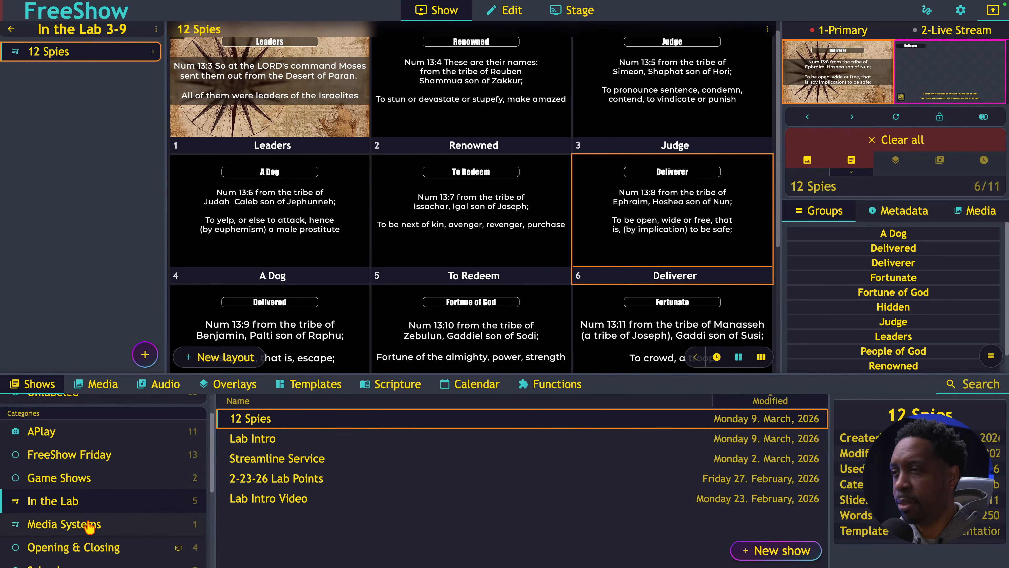
pyautogui.scroll(1, 169, 460)
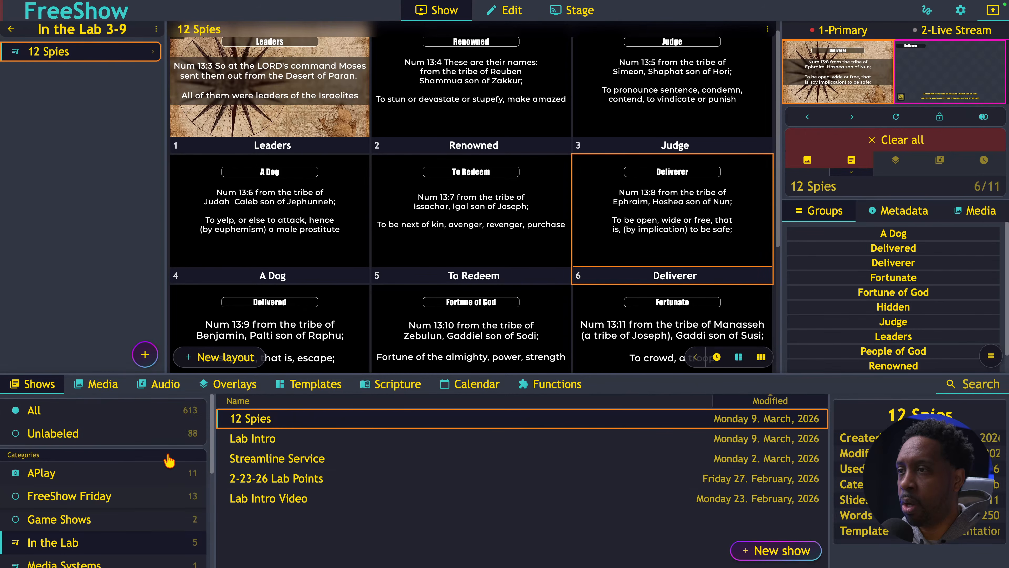
pyautogui.click(179, 413)
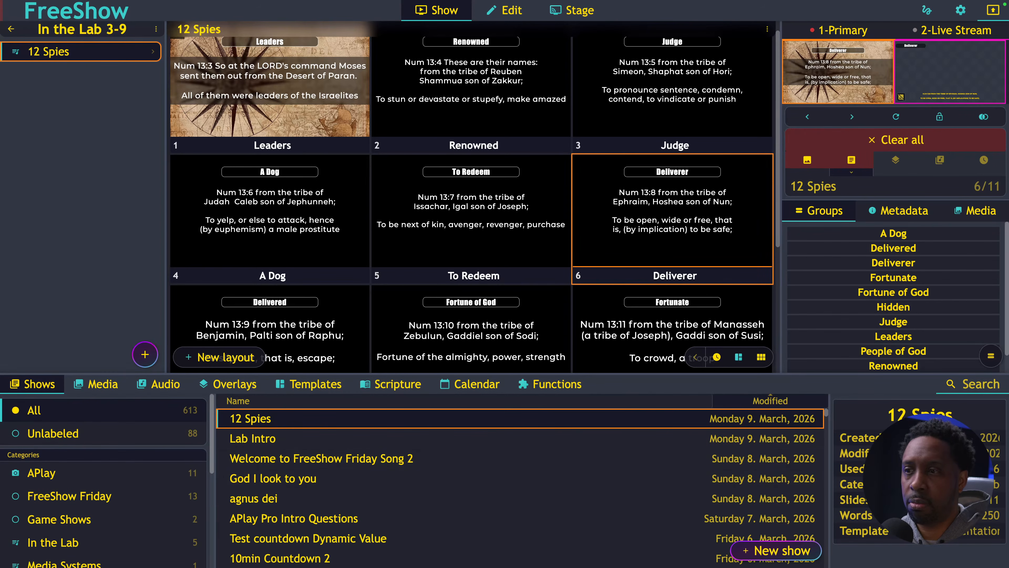
pyautogui.moveTo(367, 462); pyautogui.dragTo(119, 188)
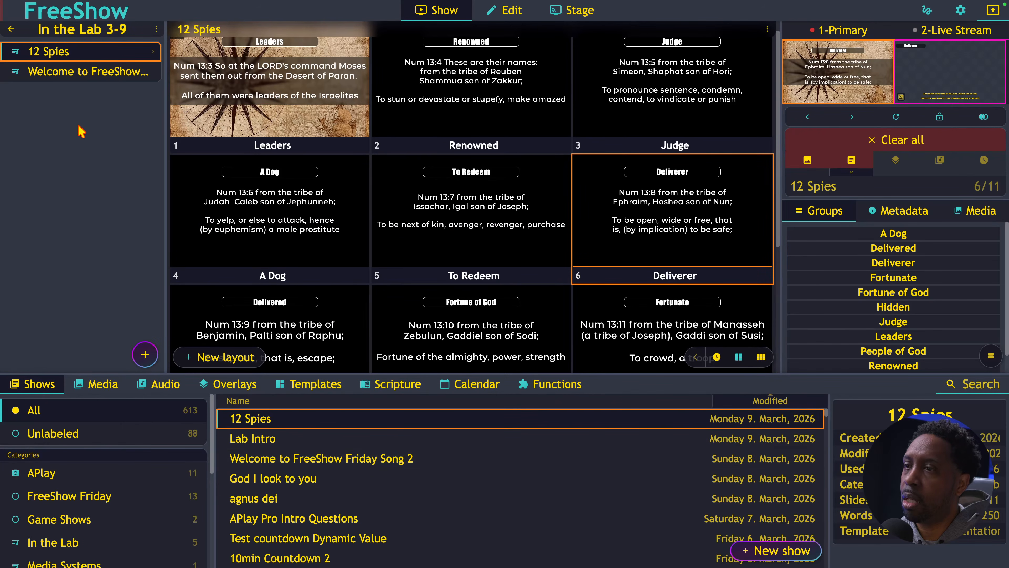
pyautogui.click(65, 78)
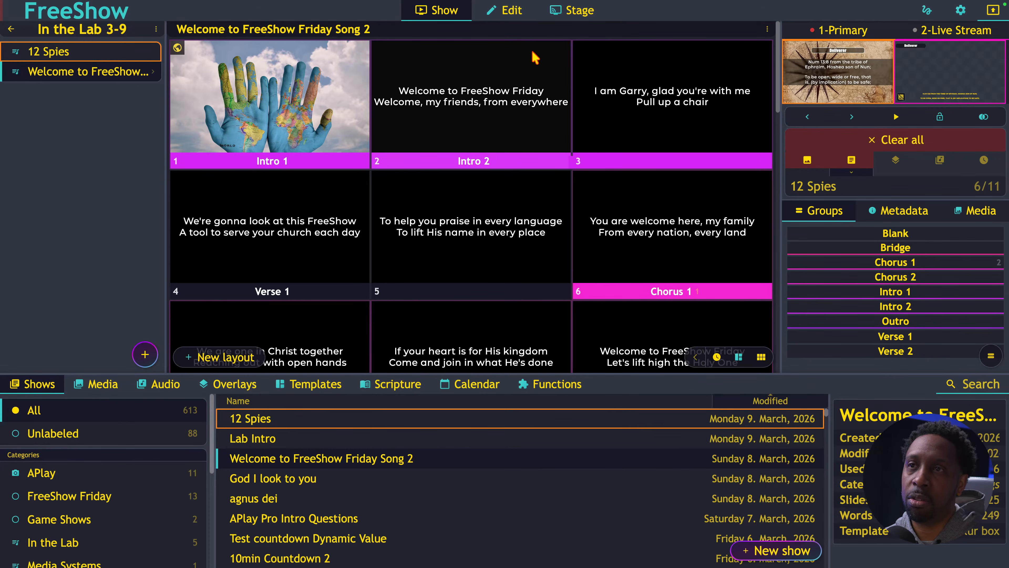
# Step: Display the timeline of Welcome to FreeShow Friday Song 2 and look along its slide and audio tracks
pyautogui.click(767, 30)
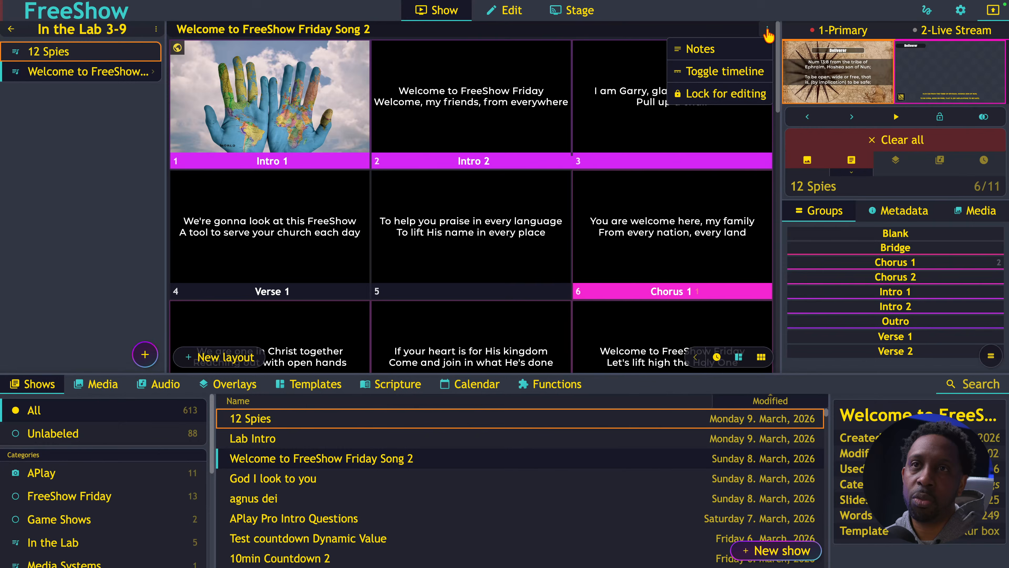
pyautogui.click(702, 75)
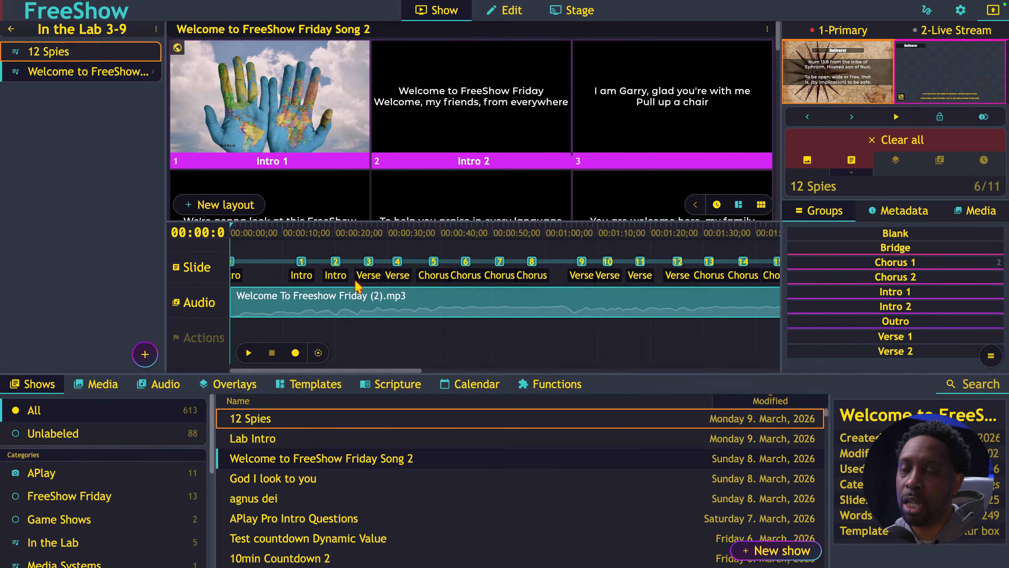
pyautogui.hscroll(10, 358, 286)
pyautogui.hscroll(-10, 357, 286)
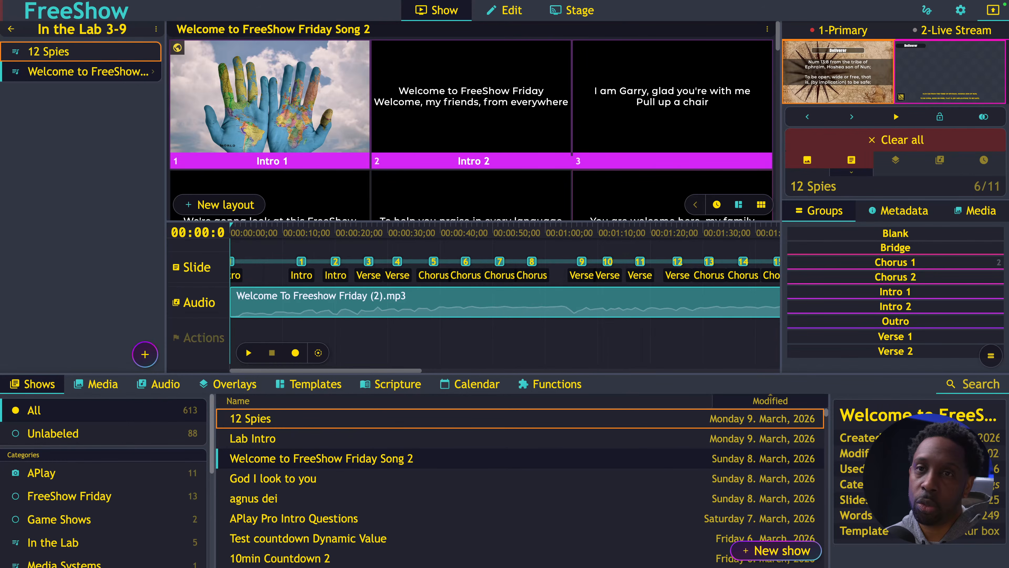
# Step: Play the song's timeline, watch the slide changes in the full-screen 1-Primary preview, and pause playback
pyautogui.click(249, 353)
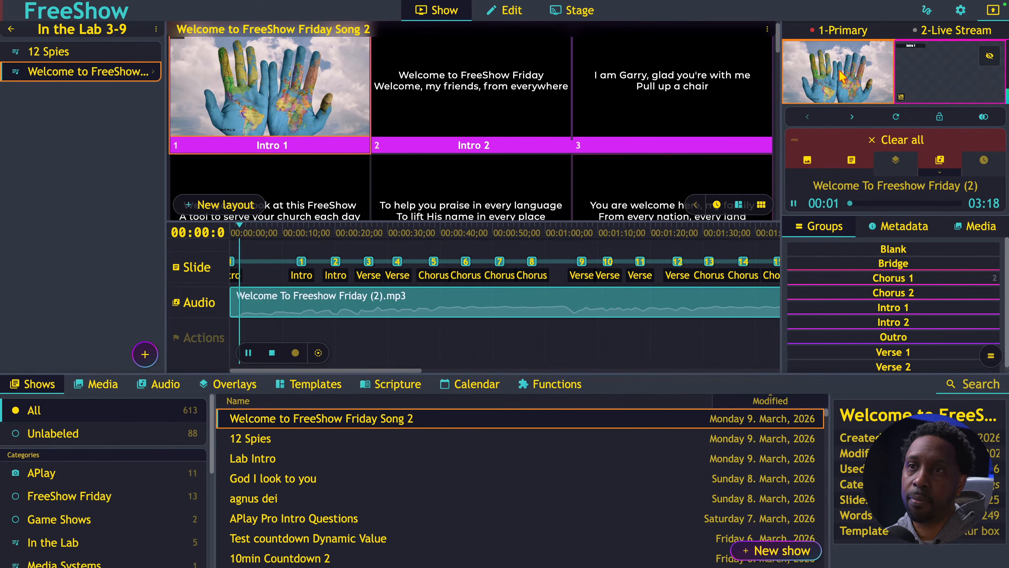
pyautogui.doubleClick(841, 76)
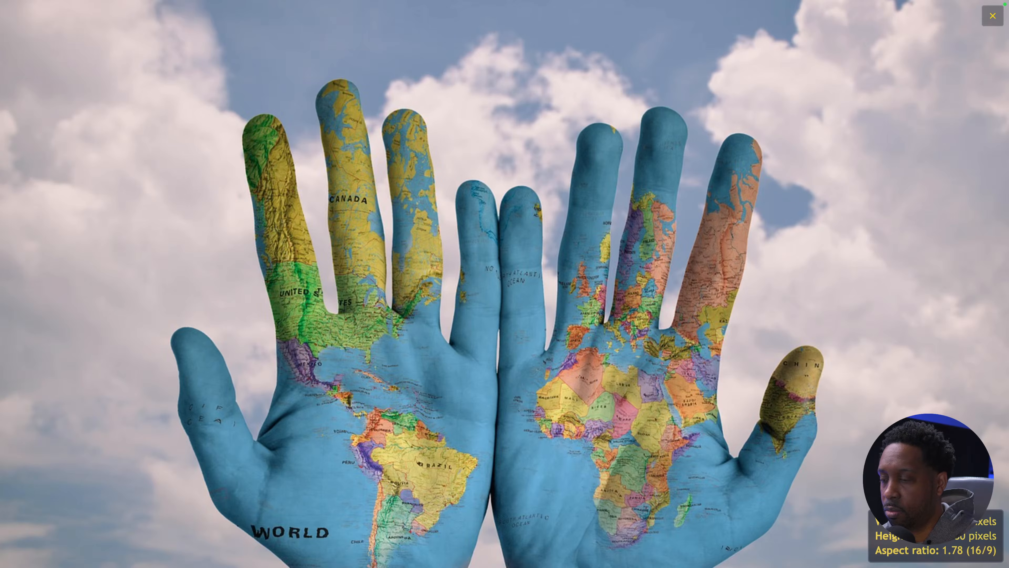
pyautogui.press('Right')
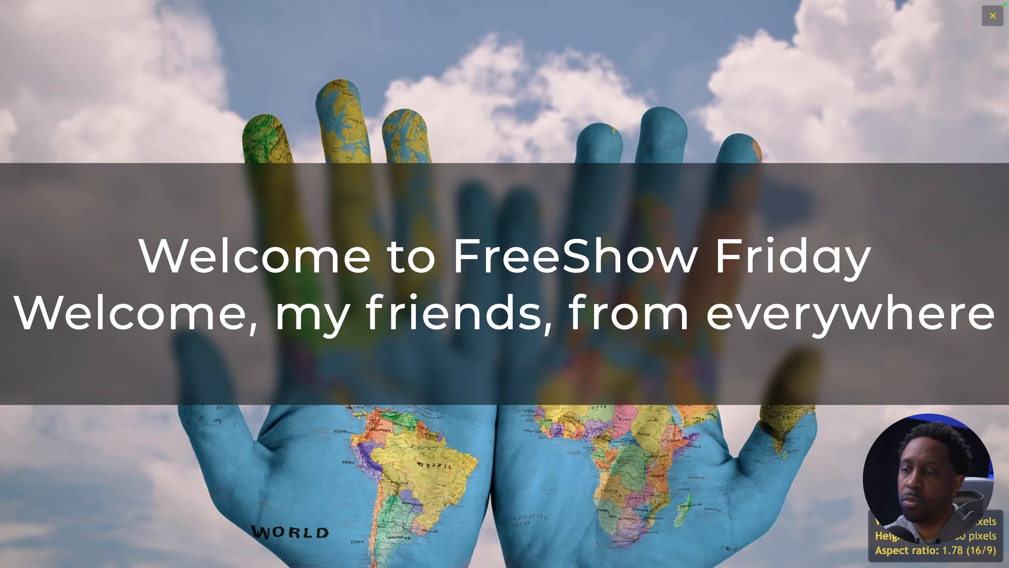
pyautogui.press('Right')
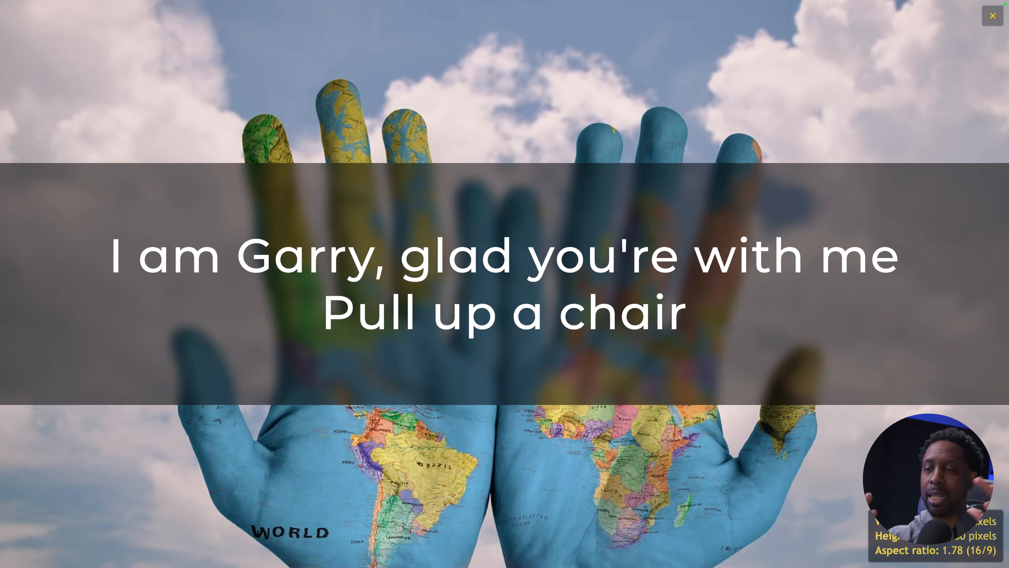
pyautogui.press('Right')
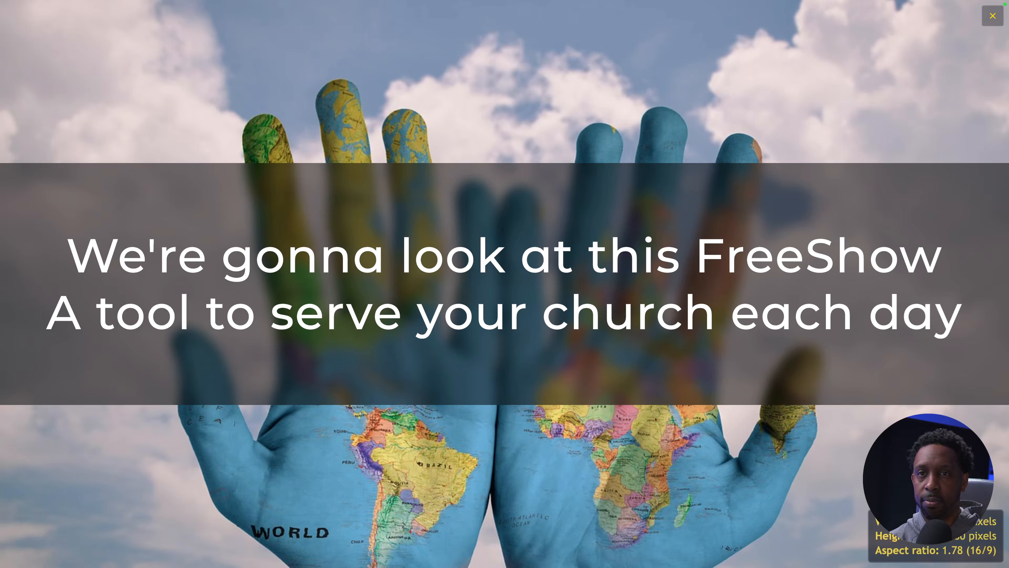
pyautogui.press('Right')
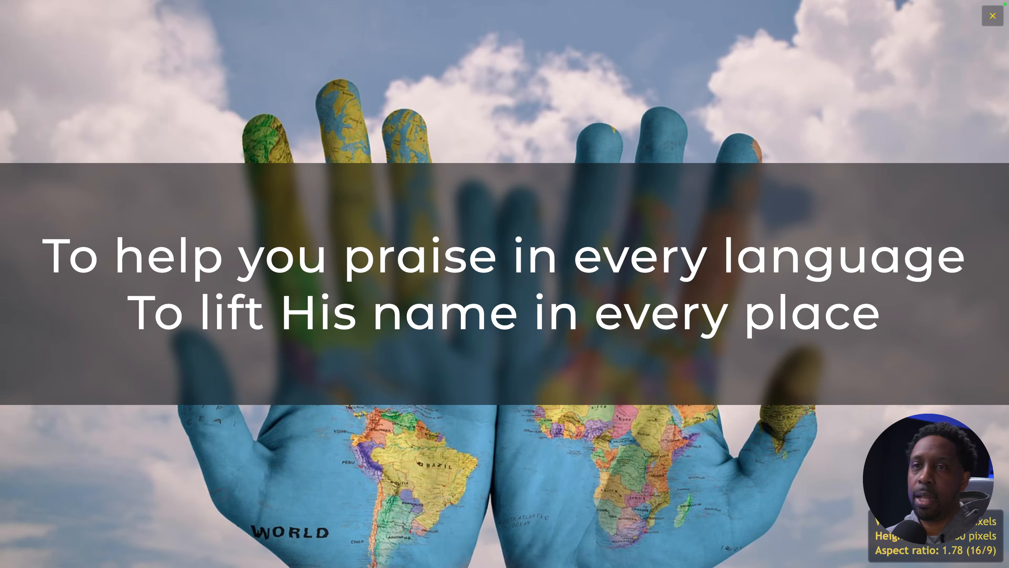
pyautogui.press('Right')
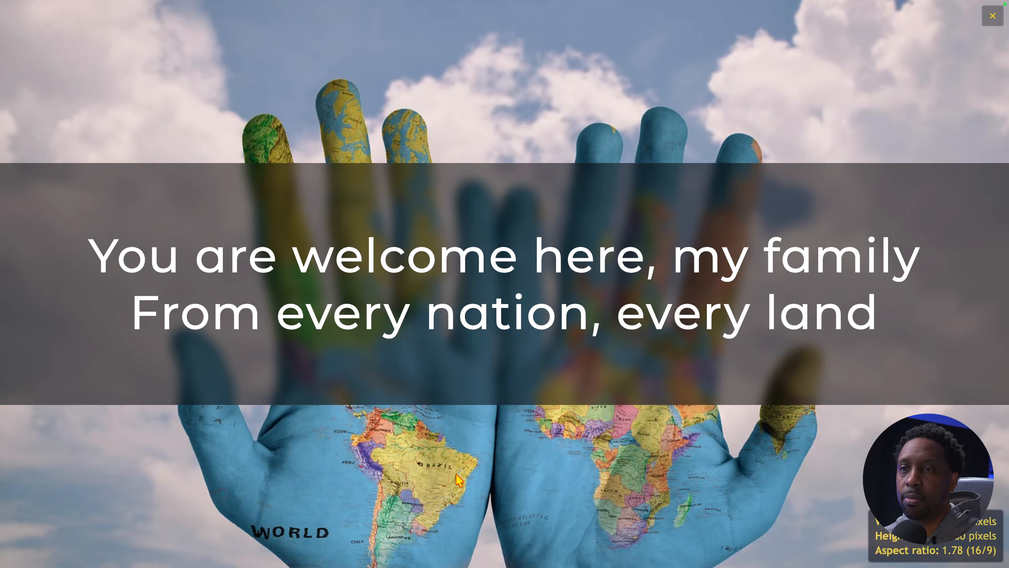
pyautogui.press('Escape')
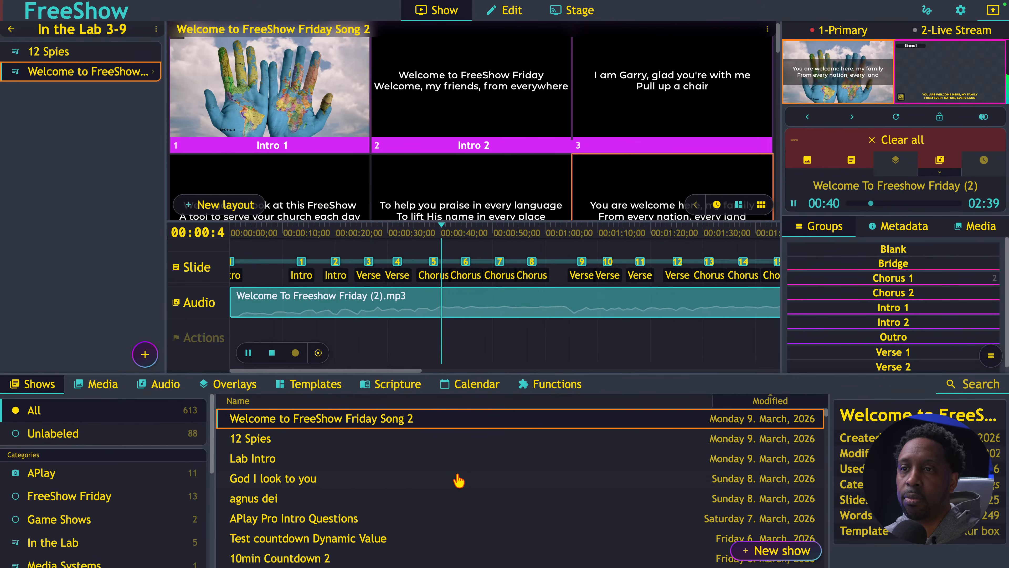
pyautogui.click(249, 352)
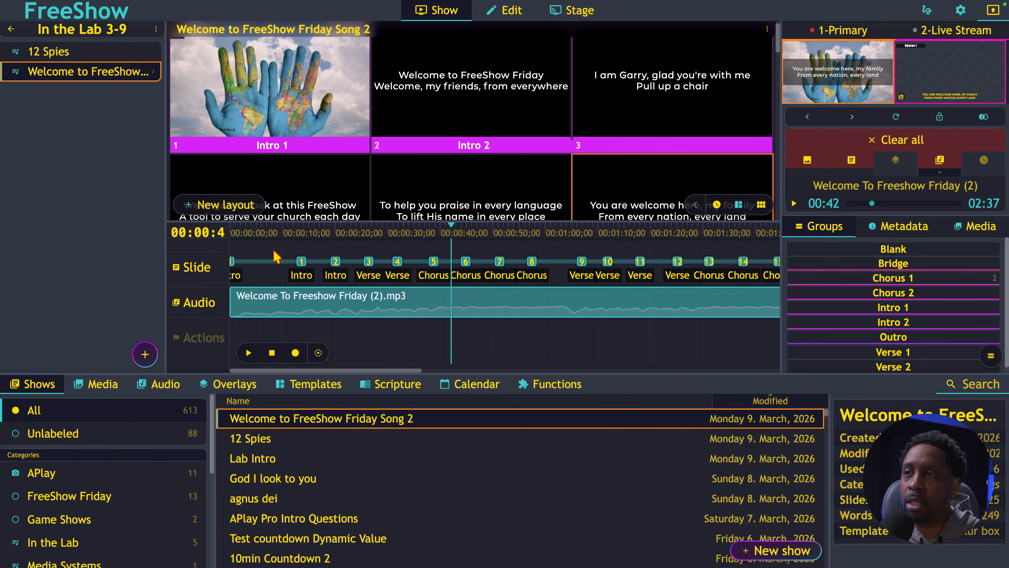
# Step: Delete the audio clip and all slide markers from the song's timeline
pyautogui.click(320, 308)
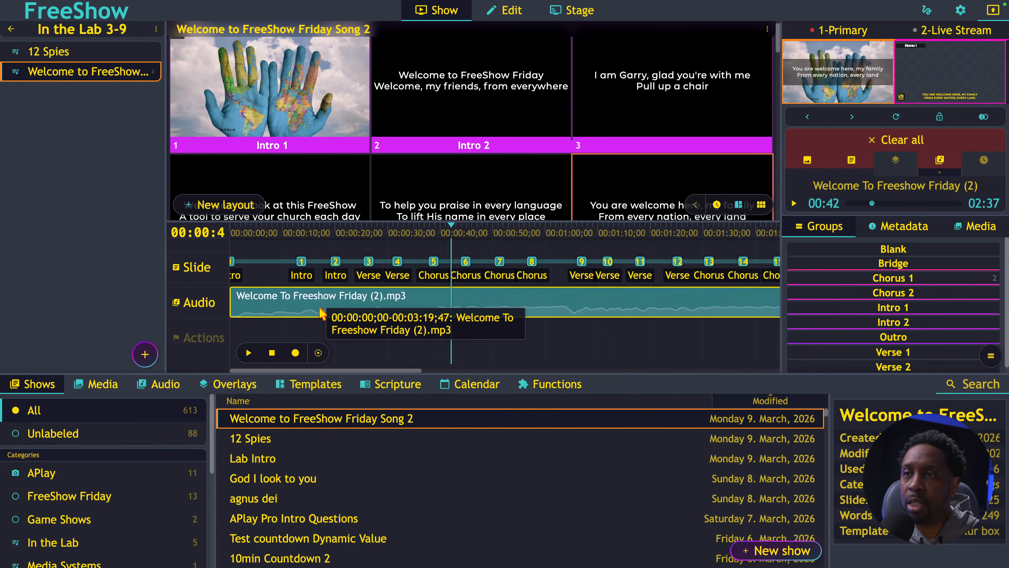
pyautogui.press('Delete')
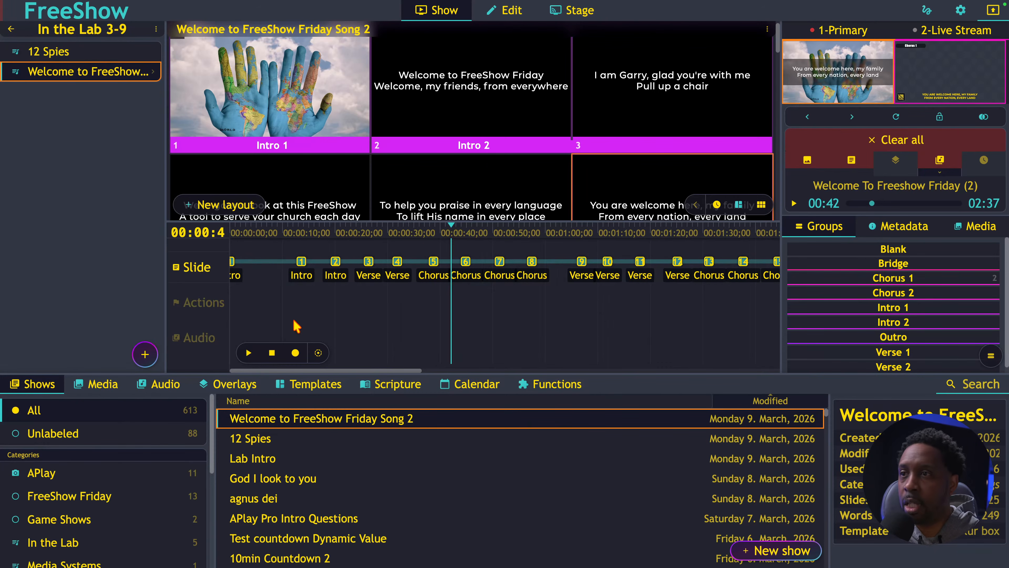
pyautogui.press('Delete')
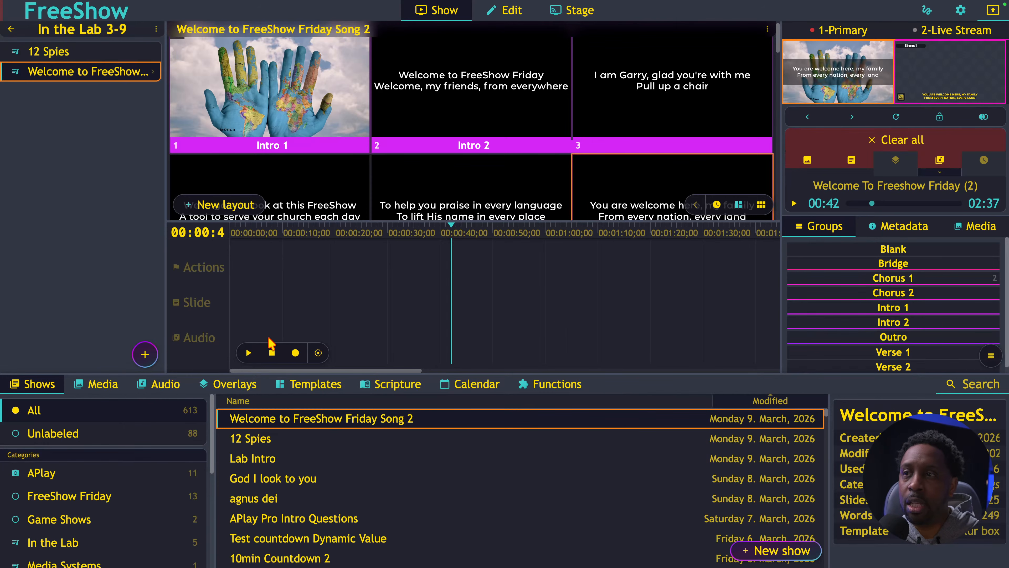
# Step: Play the emptied timeline, check the 1-Primary output in full-screen preview, and stop playback
pyautogui.click(249, 354)
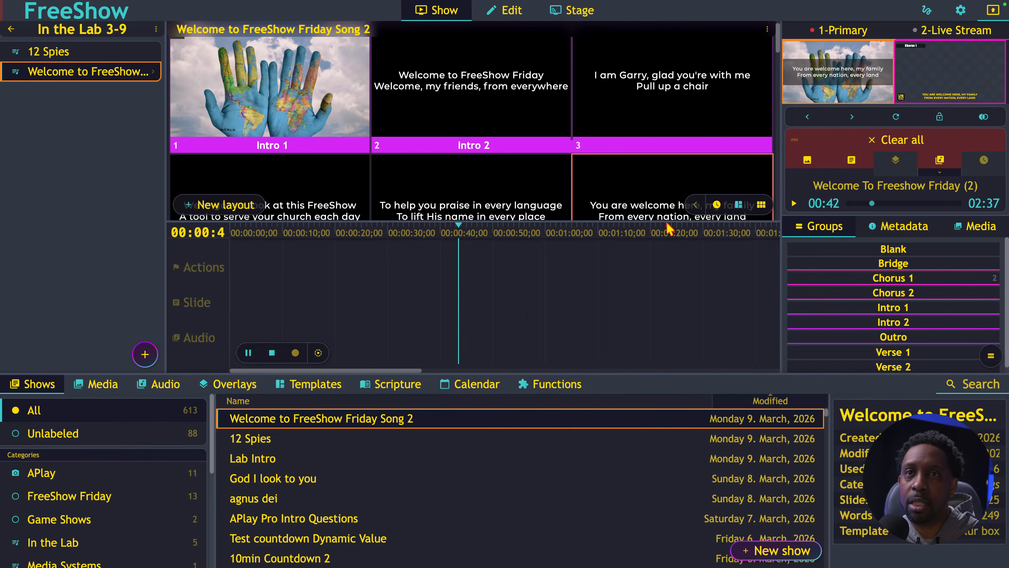
pyautogui.click(840, 90)
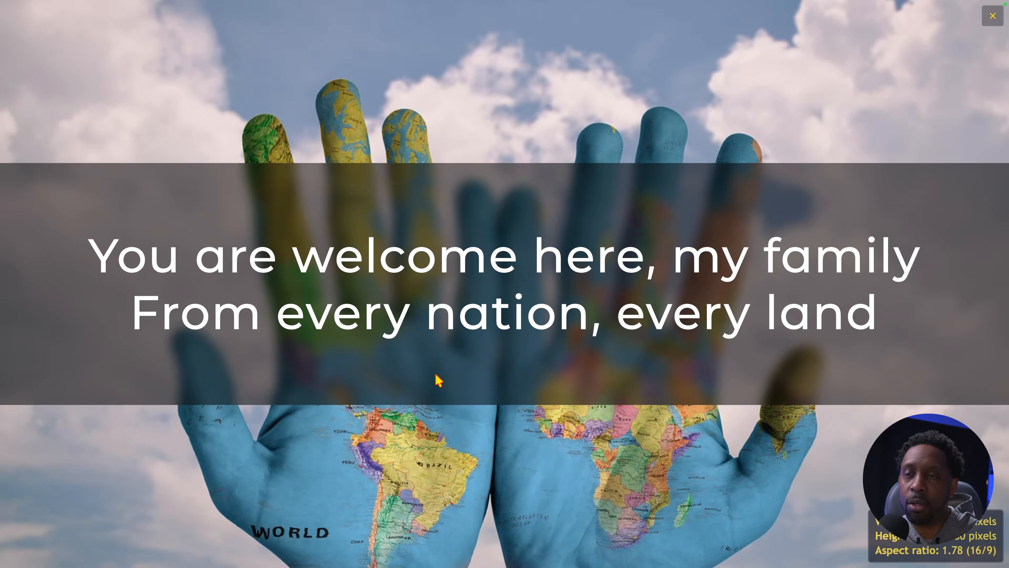
pyautogui.press('Escape')
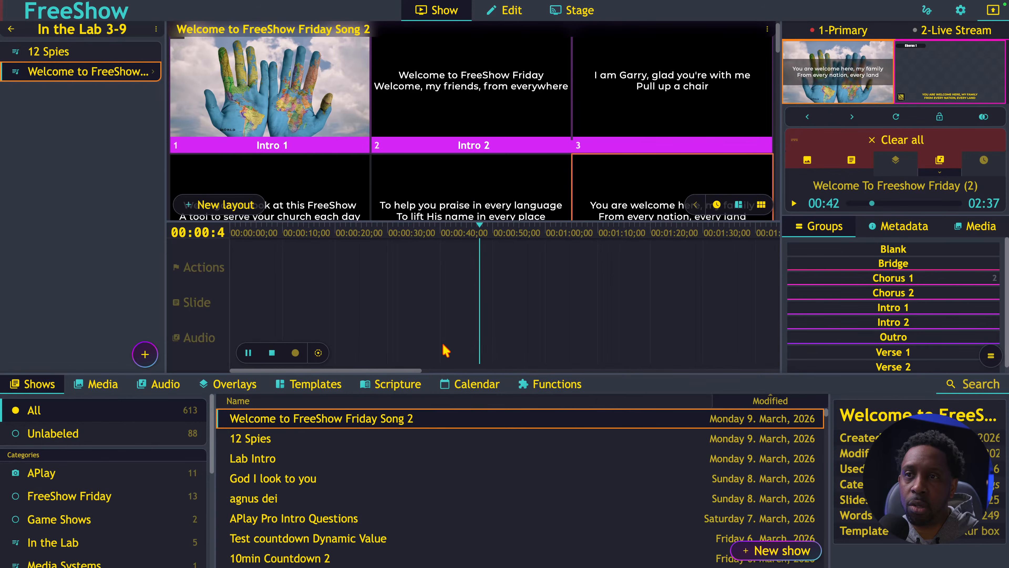
pyautogui.click(272, 353)
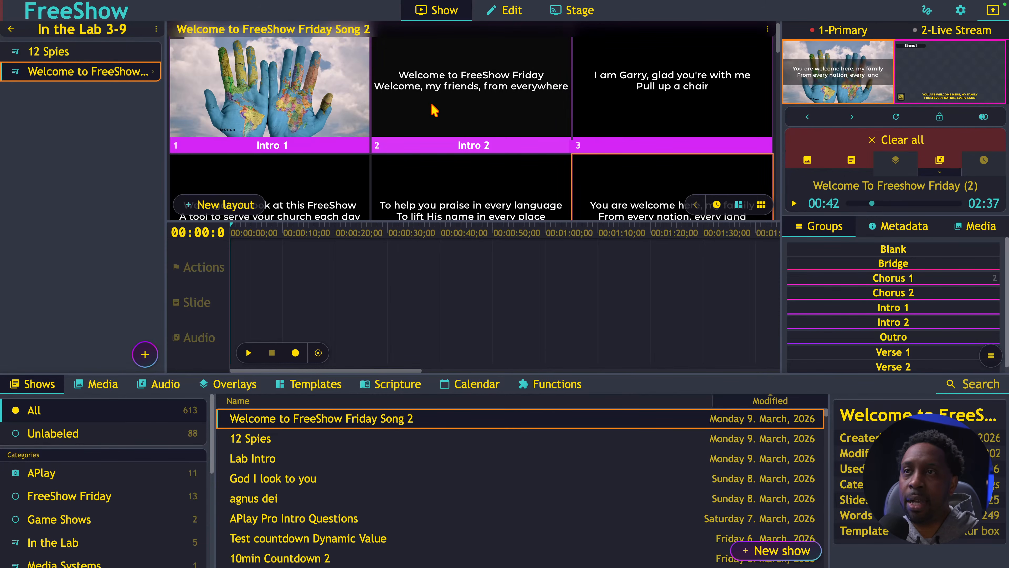
# Step: Output the Intro 2 slide and look through the song's remaining slides
pyautogui.click(467, 120)
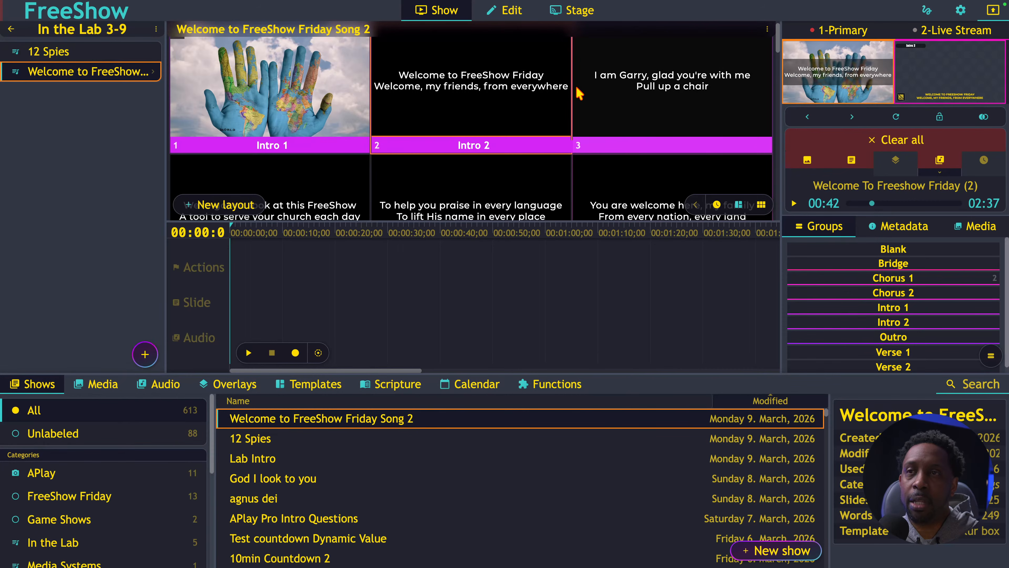
pyautogui.scroll(-2, 614, 129)
pyautogui.scroll(-5, 613, 127)
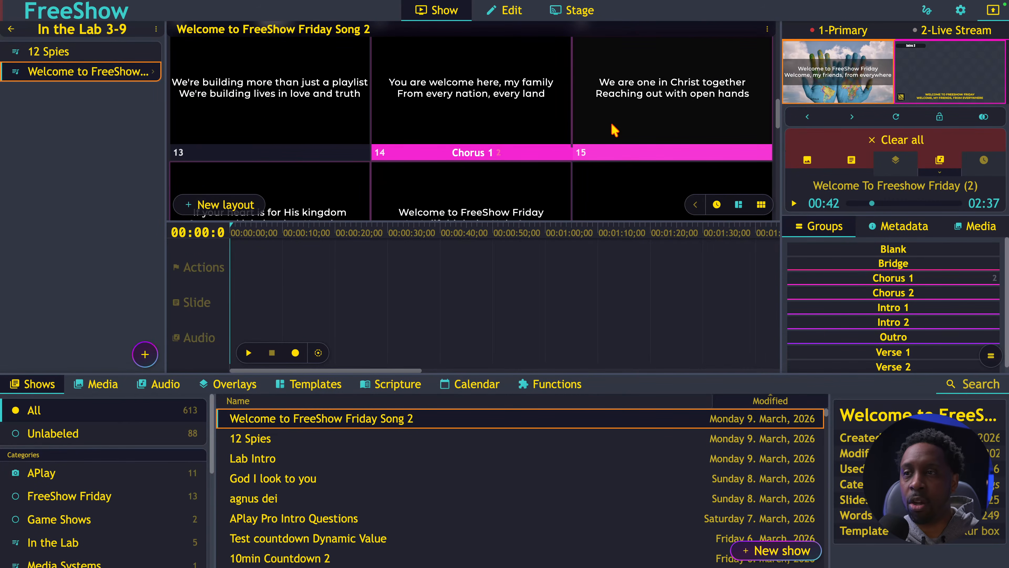
# Step: Find the audio file Welcome To Freeshow Friday (2) by searching for "welcom" and add it to the song's timeline
pyautogui.click(156, 386)
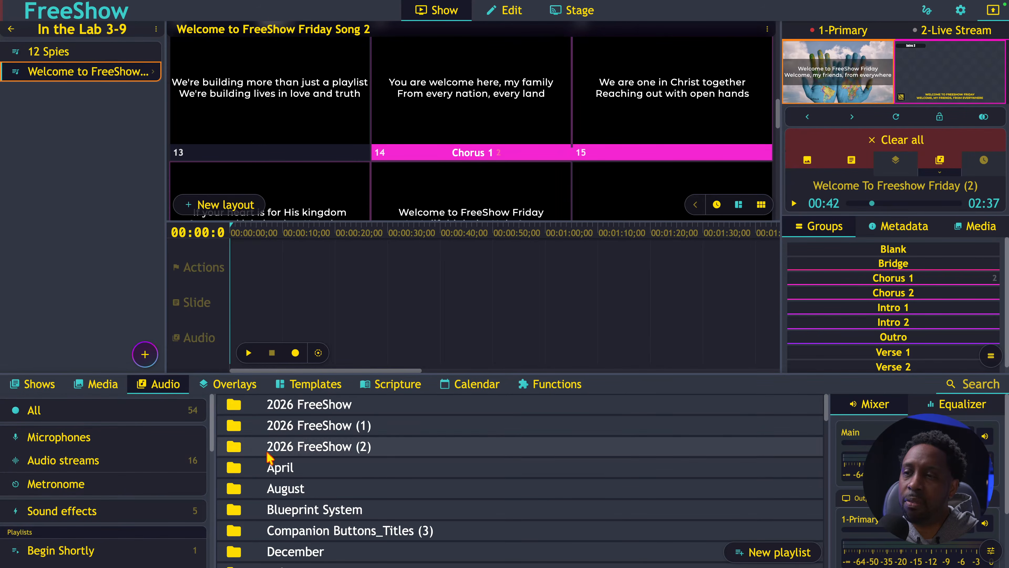
pyautogui.scroll(-5, 171, 517)
pyautogui.scroll(-3, 172, 517)
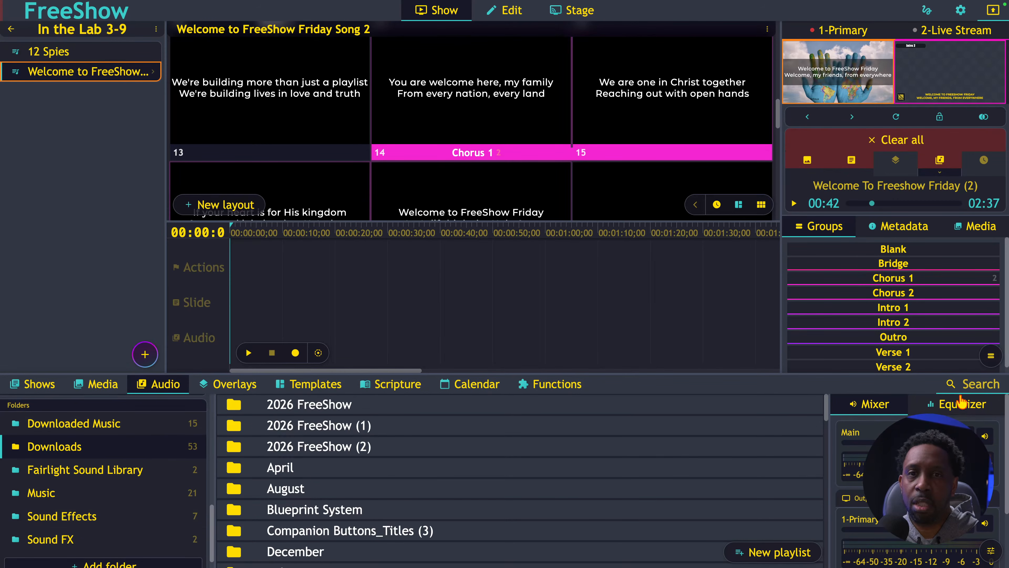
pyautogui.click(972, 386)
pyautogui.write('welcom')
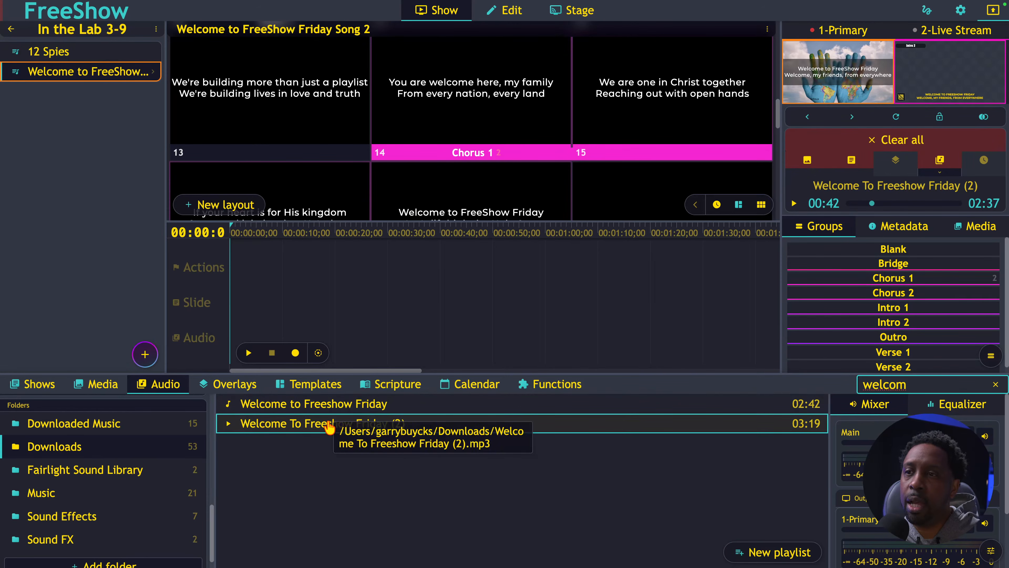
pyautogui.moveTo(332, 423); pyautogui.dragTo(309, 326)
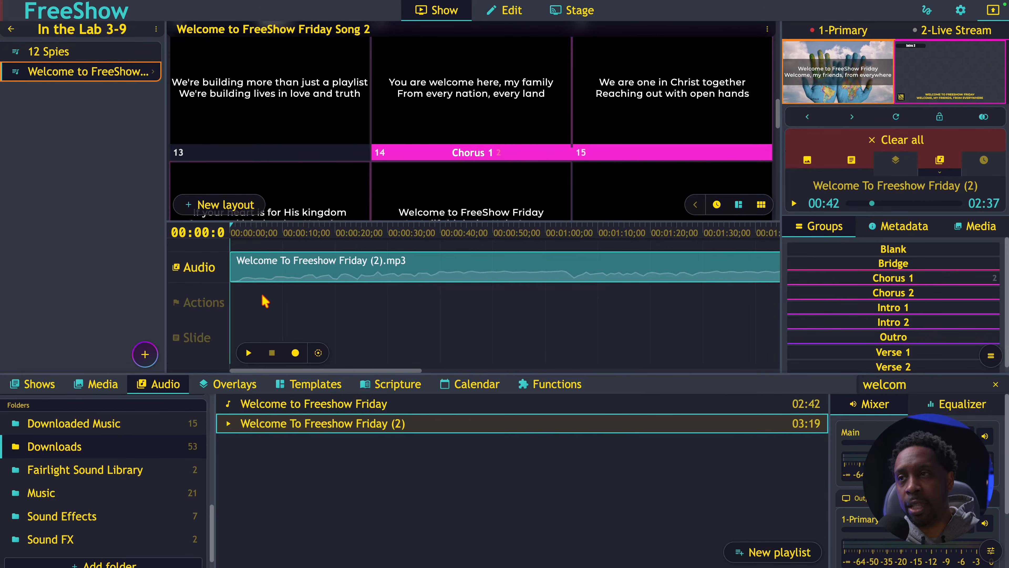
pyautogui.click(320, 271)
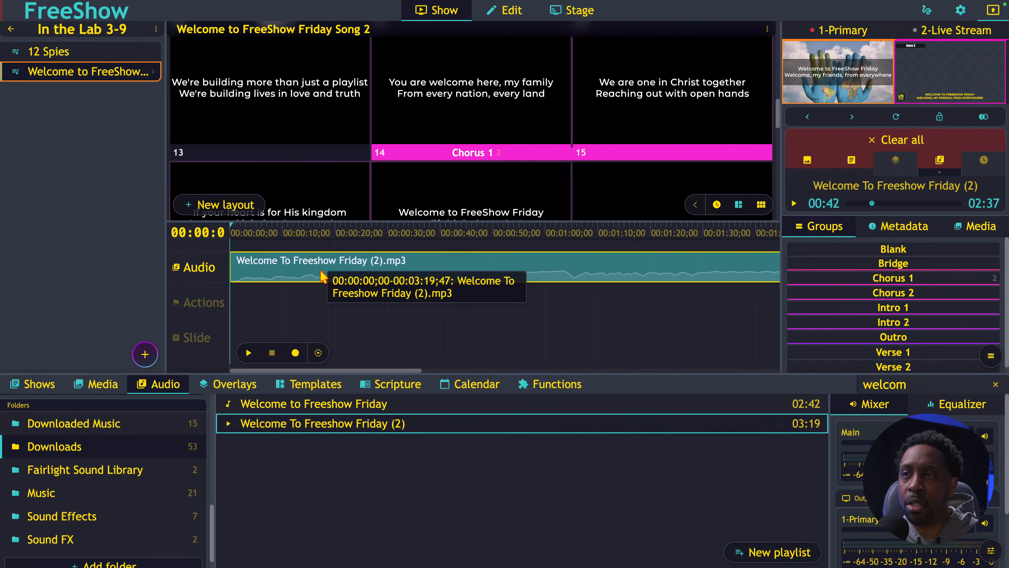
pyautogui.moveTo(321, 271); pyautogui.dragTo(377, 257)
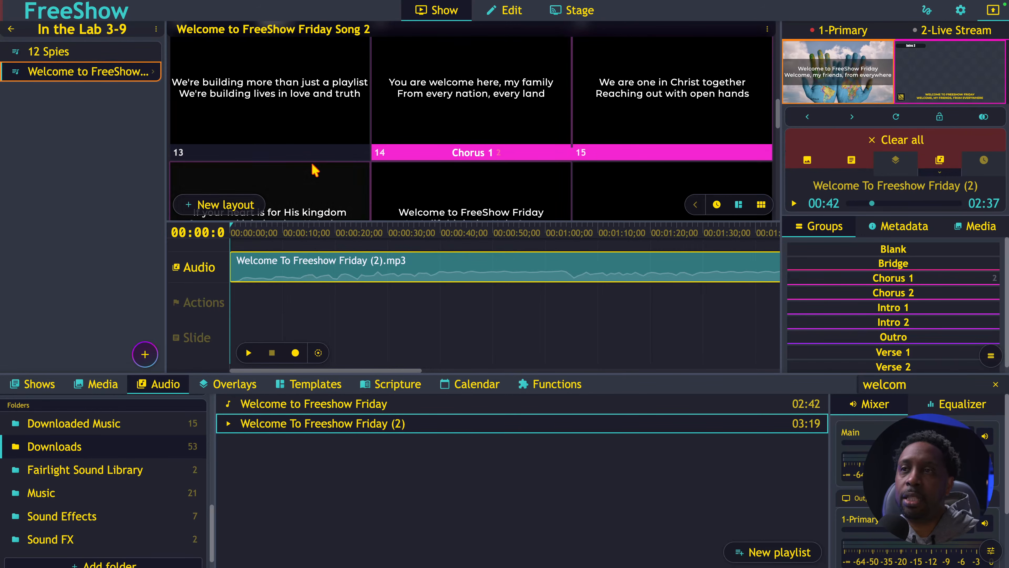
pyautogui.scroll(10, 311, 169)
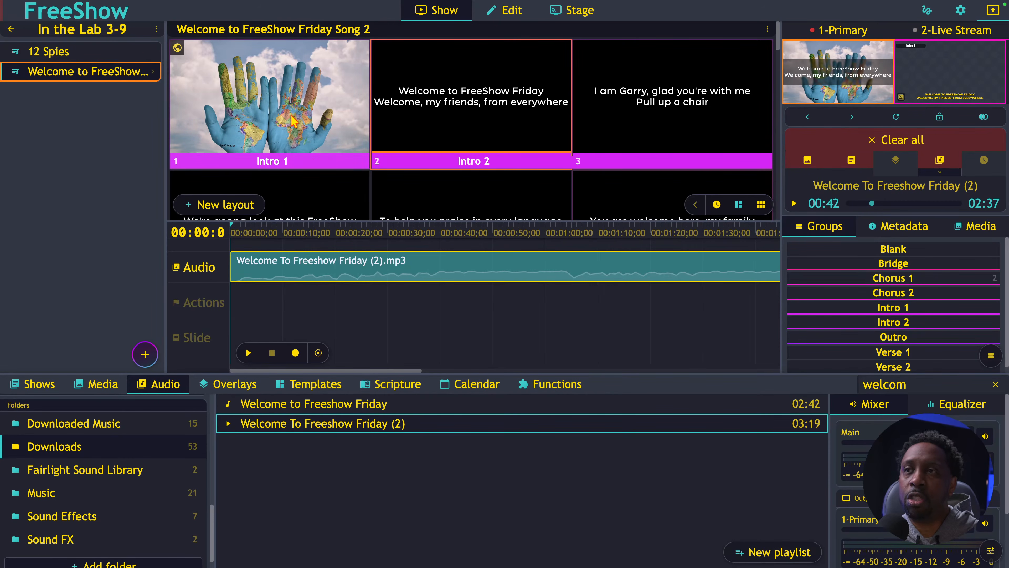
# Step: Output the Intro 1 slide, start recording the timeline, and cue Intro 2 and slide 3 in time with the audio
pyautogui.click(314, 141)
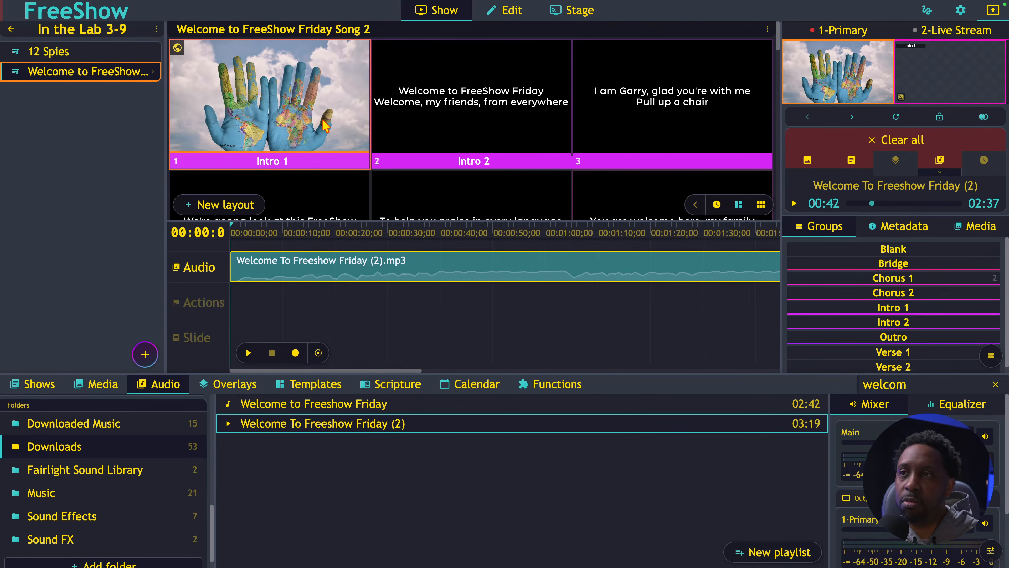
pyautogui.click(295, 352)
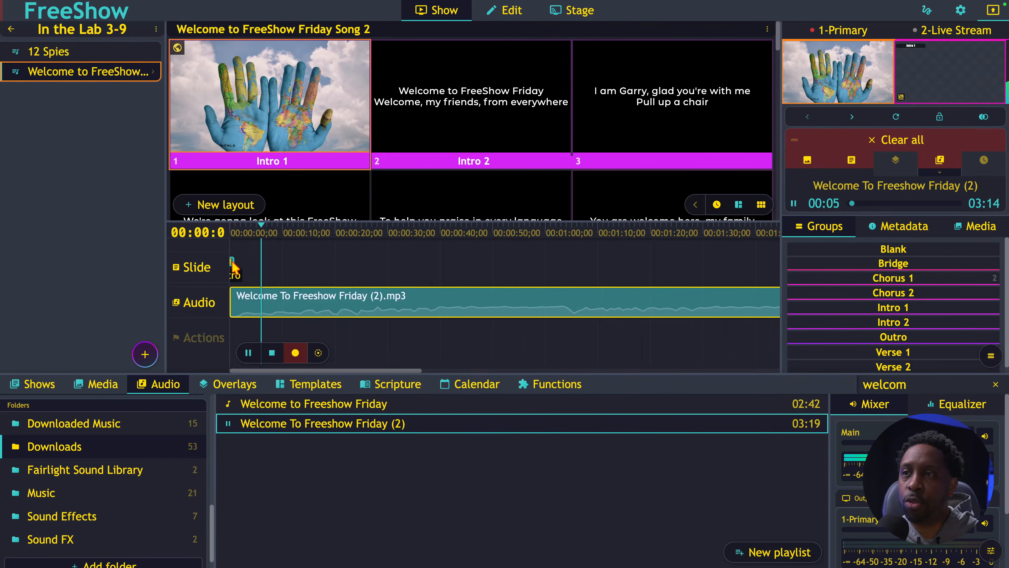
pyautogui.scroll(5, 239, 271)
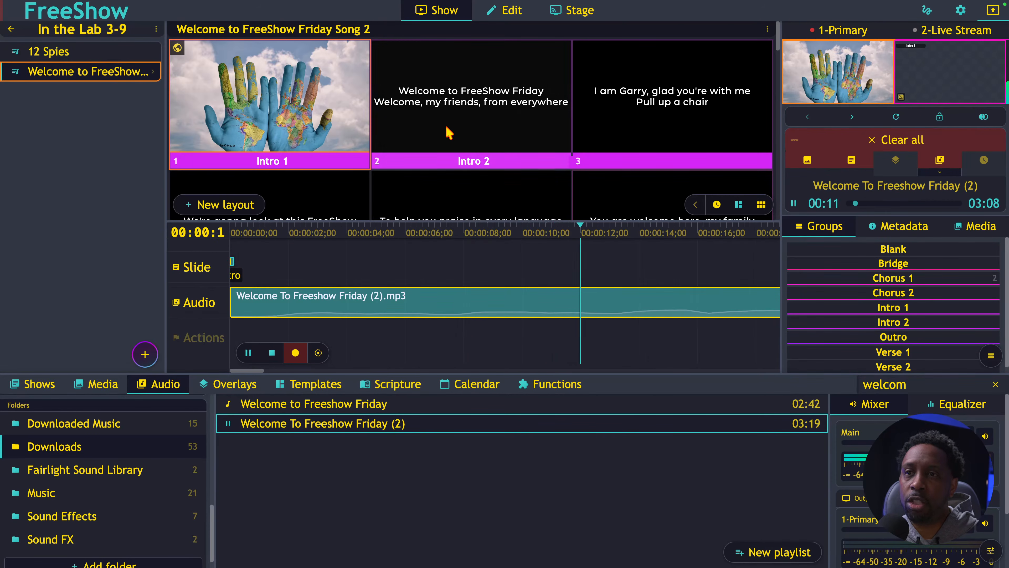
pyautogui.scroll(-5, 424, 278)
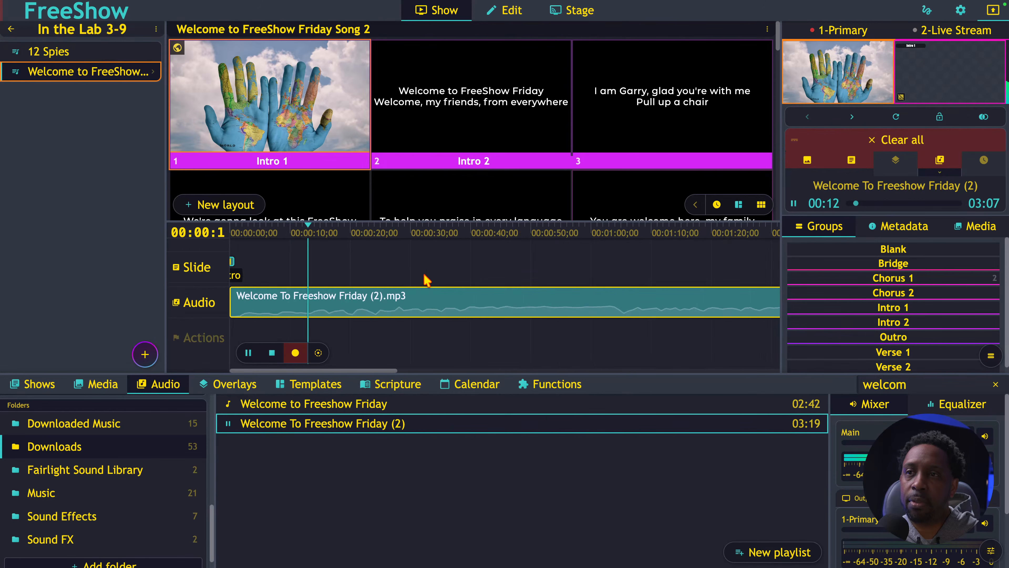
pyautogui.click(480, 131)
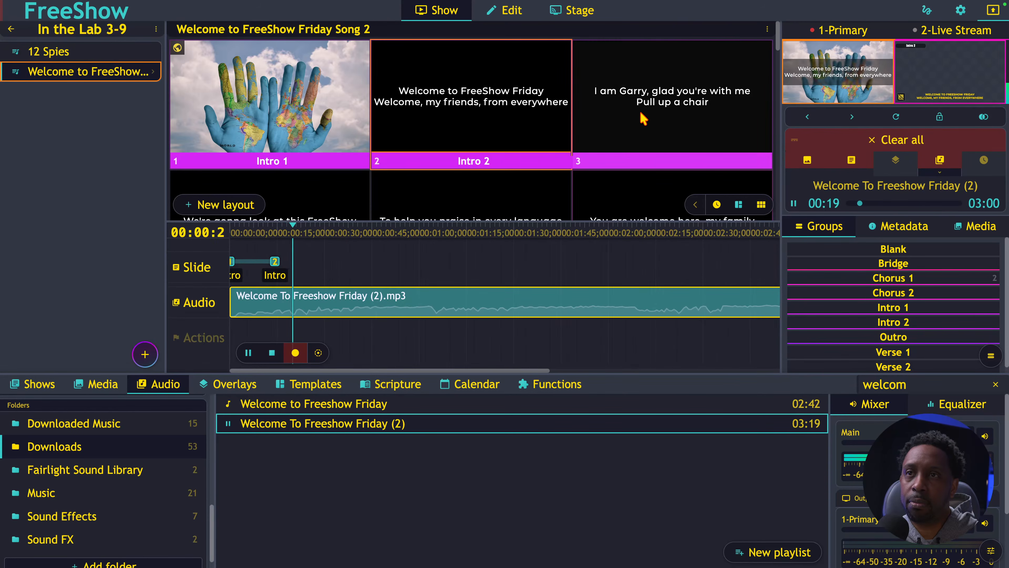
pyautogui.click(635, 118)
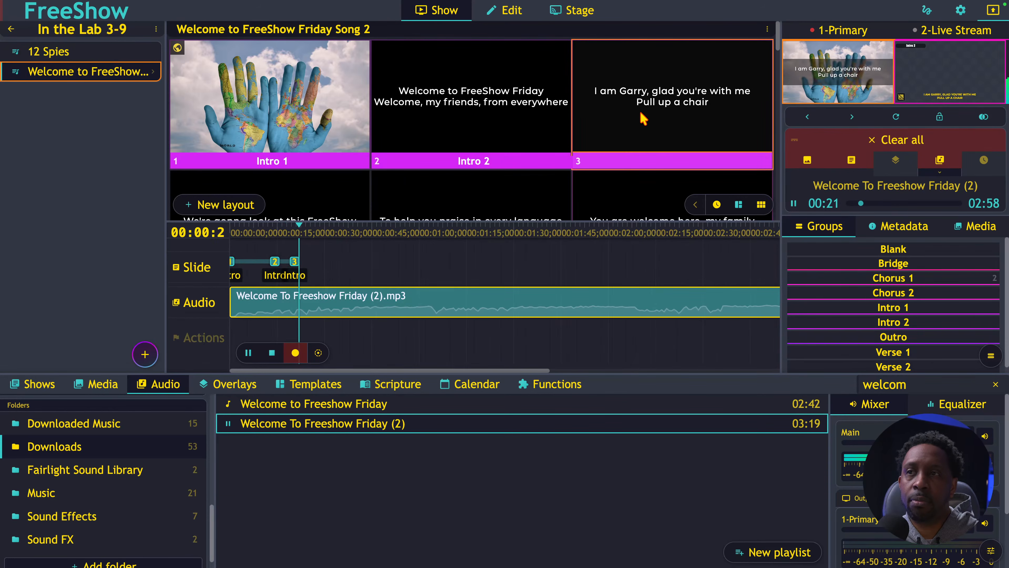
# Step: Record the two Verse 1 slides and the first Chorus slide in time with the audio, stop recording, and clear the audio
pyautogui.scroll(-2, 644, 119)
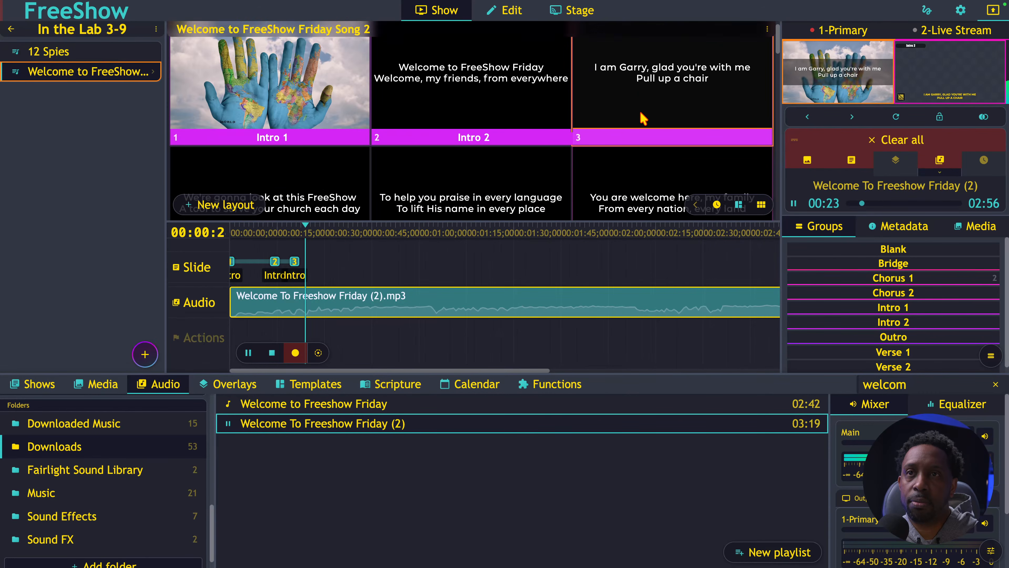
pyautogui.scroll(-1, 444, 134)
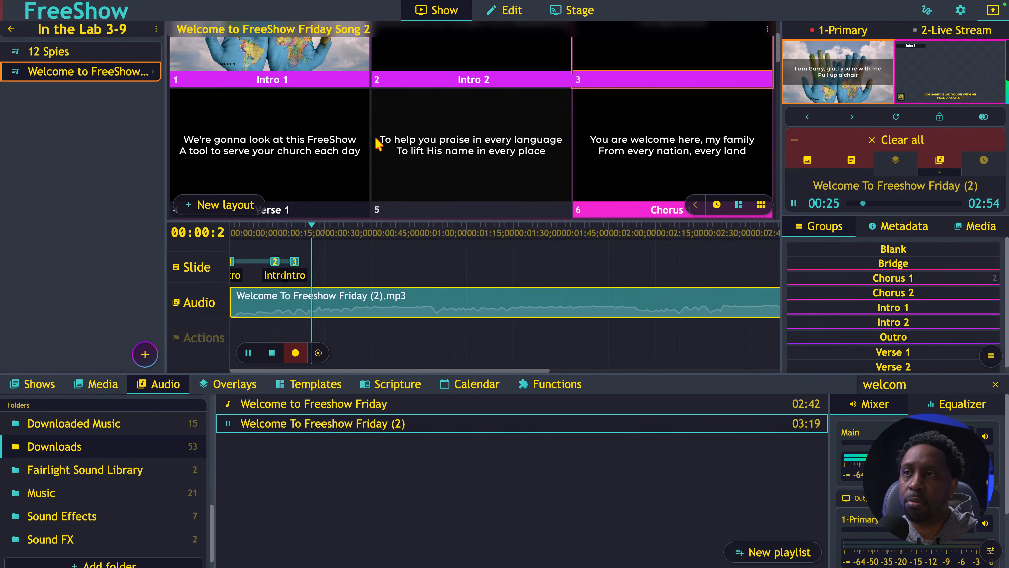
pyautogui.click(316, 161)
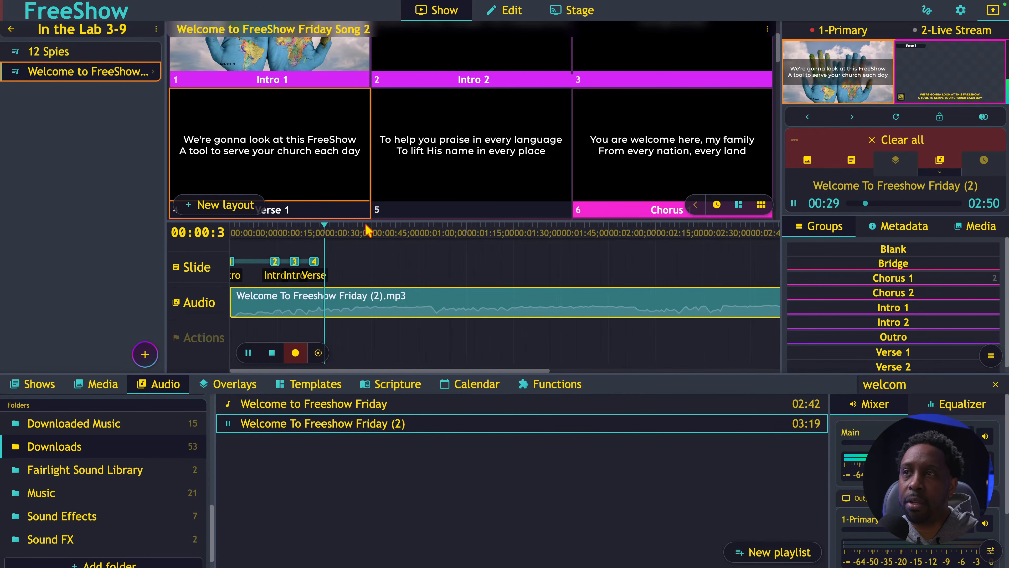
pyautogui.click(484, 171)
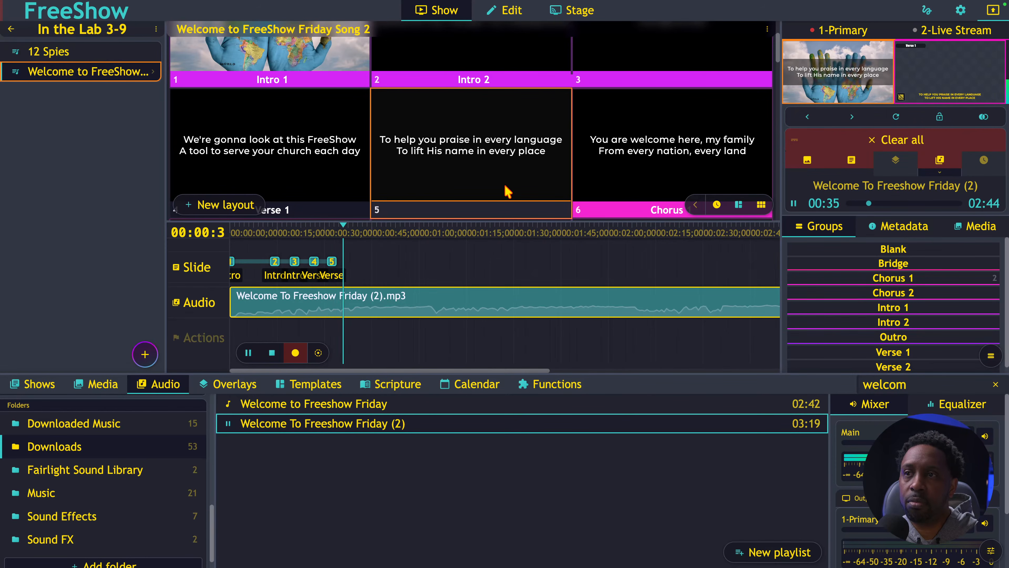
pyautogui.click(667, 174)
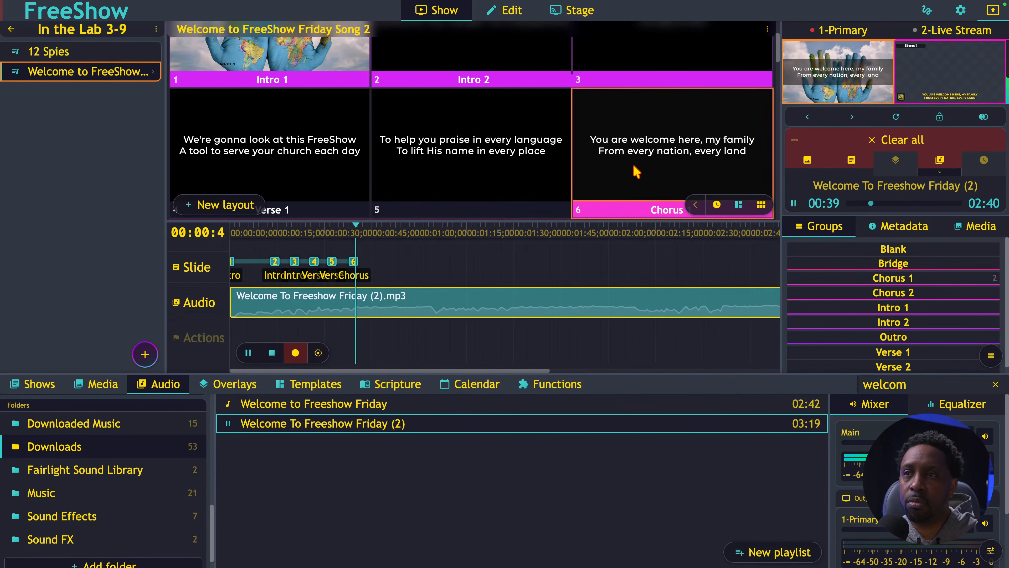
pyautogui.click(272, 353)
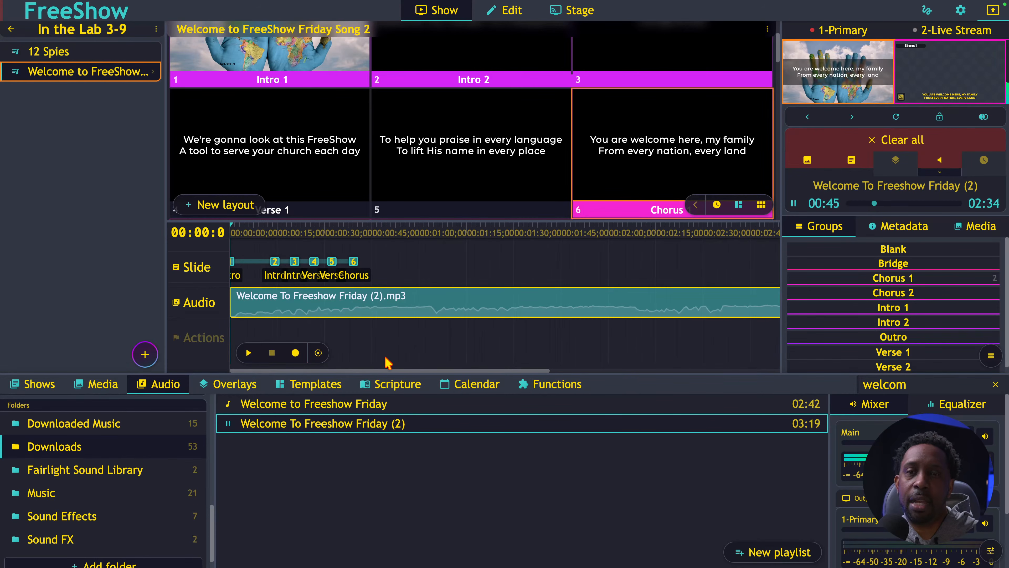
pyautogui.press('F4')
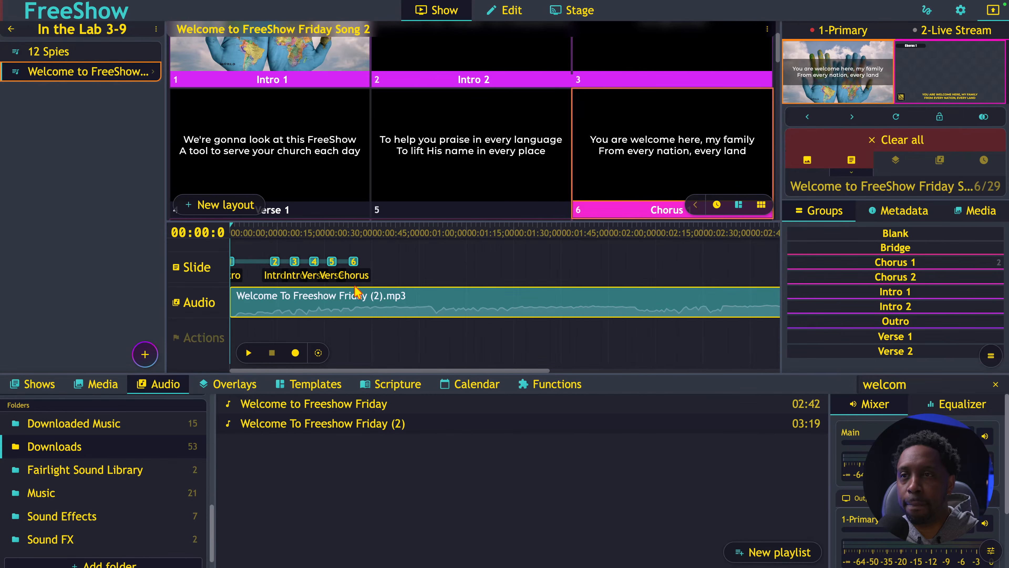
# Step: Open the list of actions, play the recorded timeline briefly, and clear all output
pyautogui.click(558, 384)
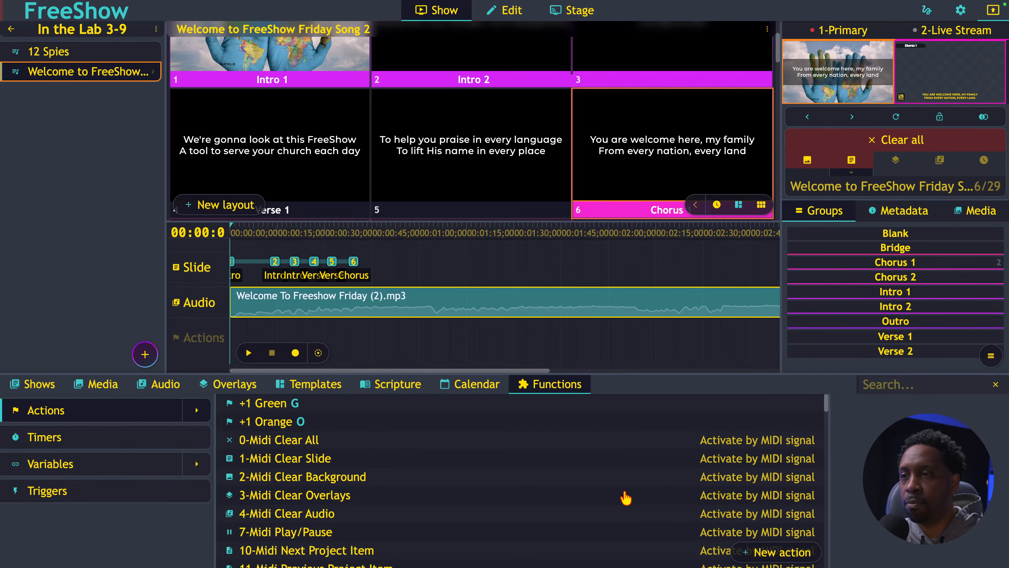
pyautogui.press('space')
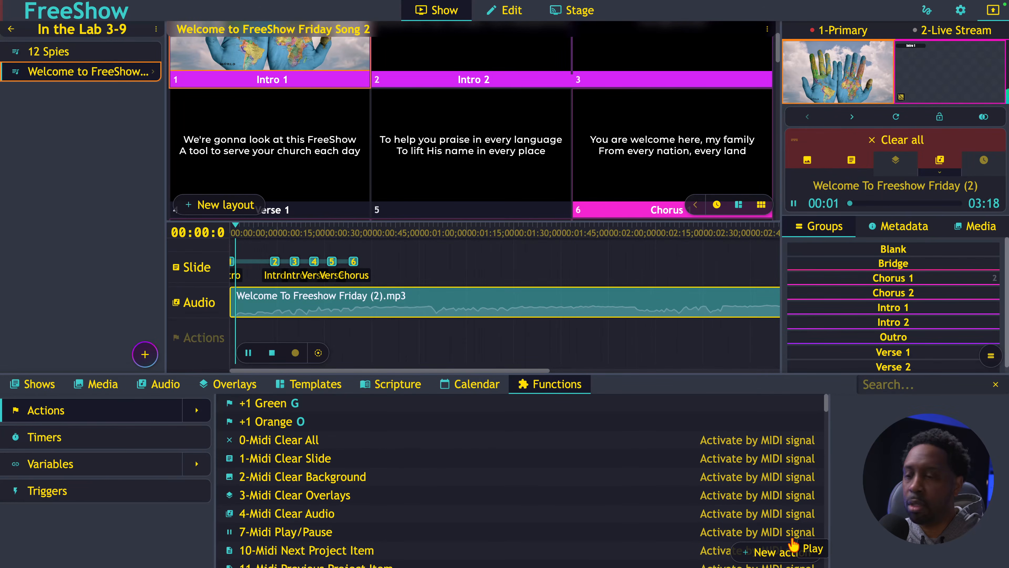
pyautogui.click(897, 145)
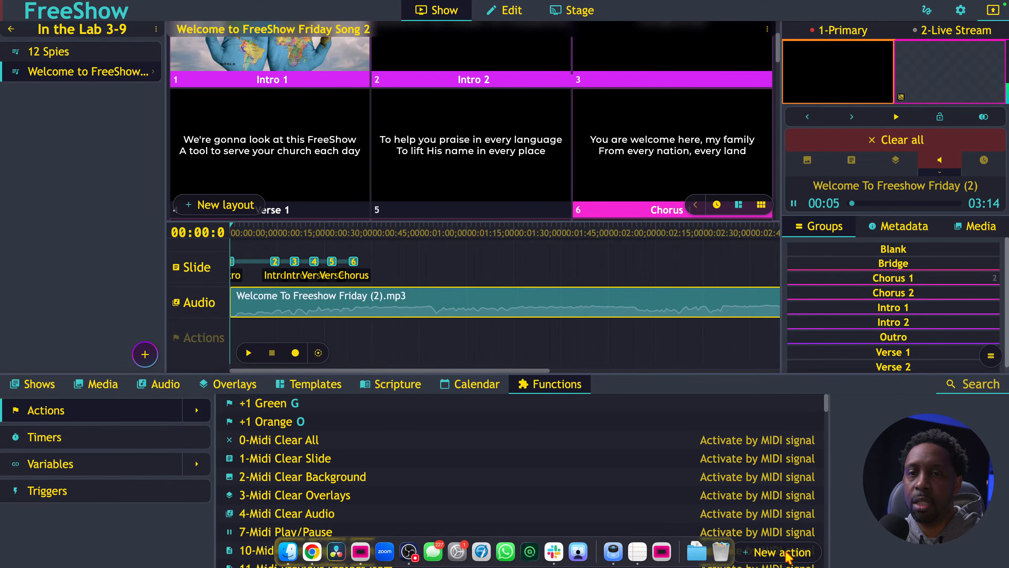
# Step: Create a new action named Start Timeline for Song and look through the basic action types it can start
pyautogui.click(775, 553)
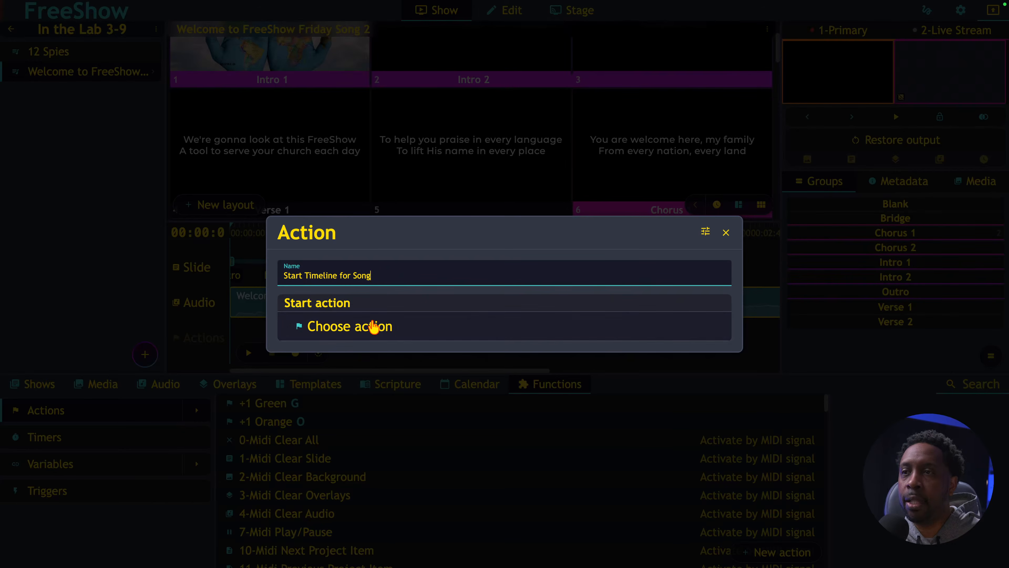
pyautogui.click(353, 328)
pyautogui.scroll(-7, 452, 348)
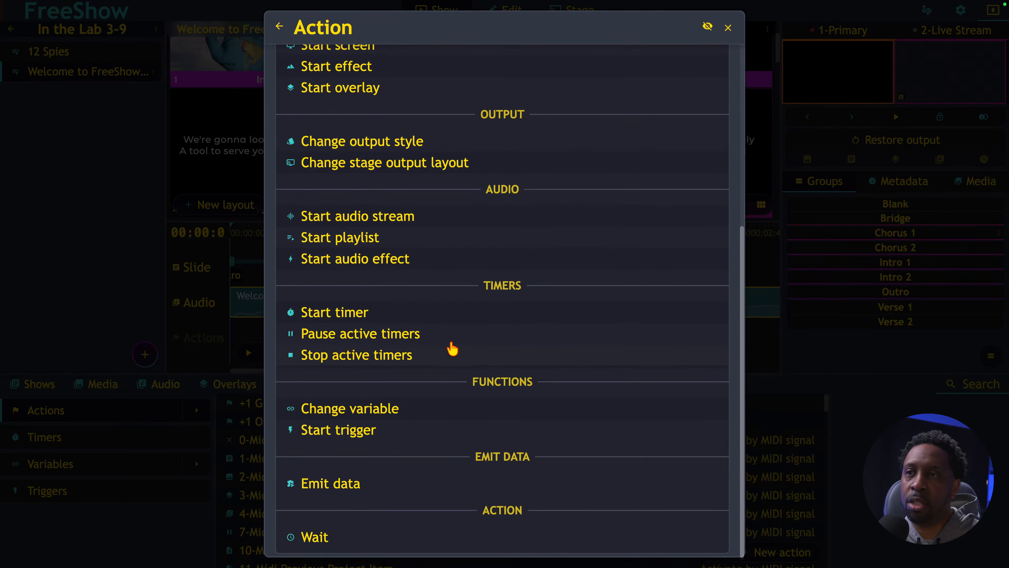
pyautogui.scroll(2, 452, 349)
pyautogui.scroll(5, 452, 348)
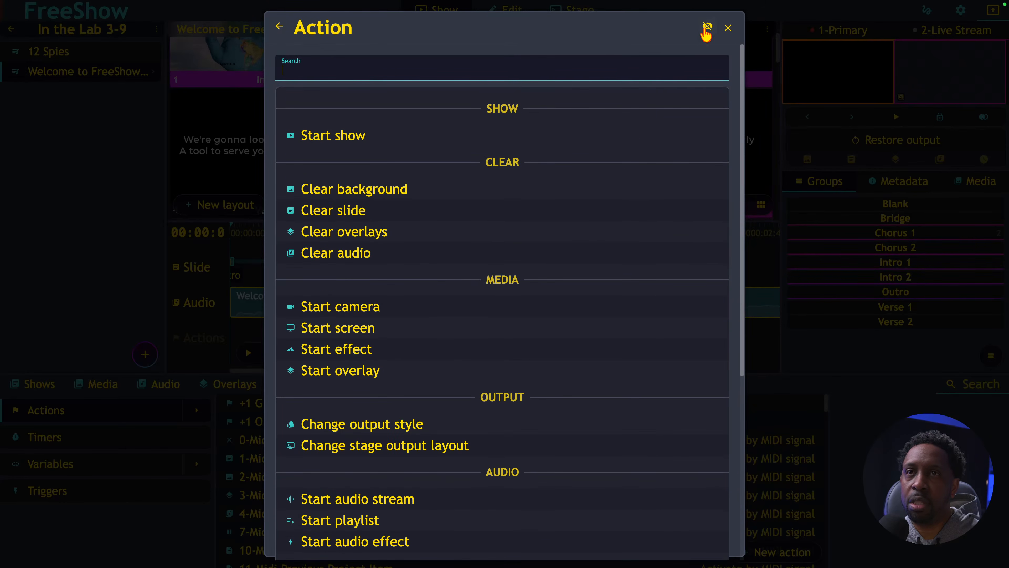
# Step: Show the full list of action types, assign Start timeline to the new action, and close its settings
pyautogui.click(708, 27)
pyautogui.scroll(-2, 563, 141)
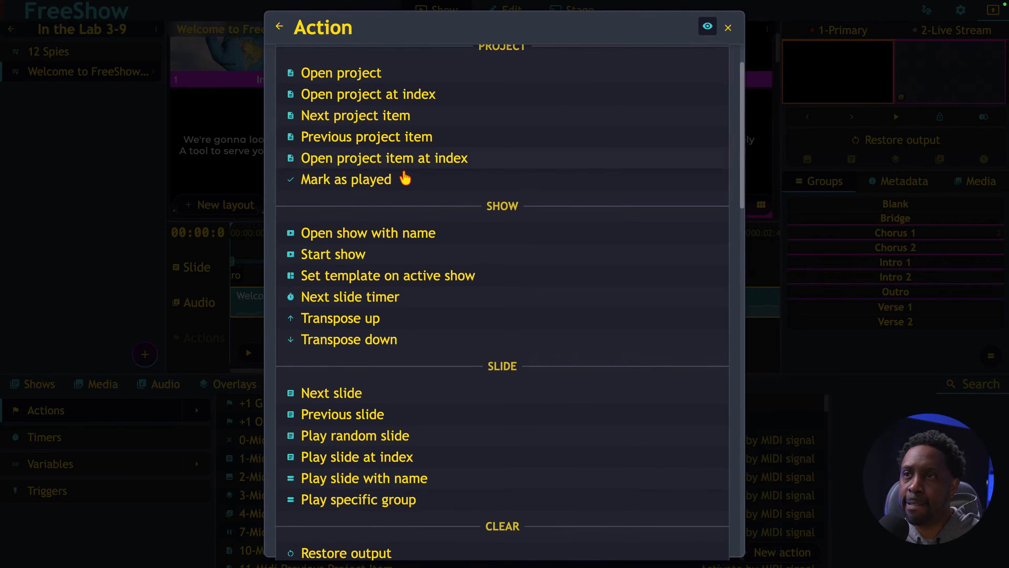
pyautogui.scroll(-3, 368, 253)
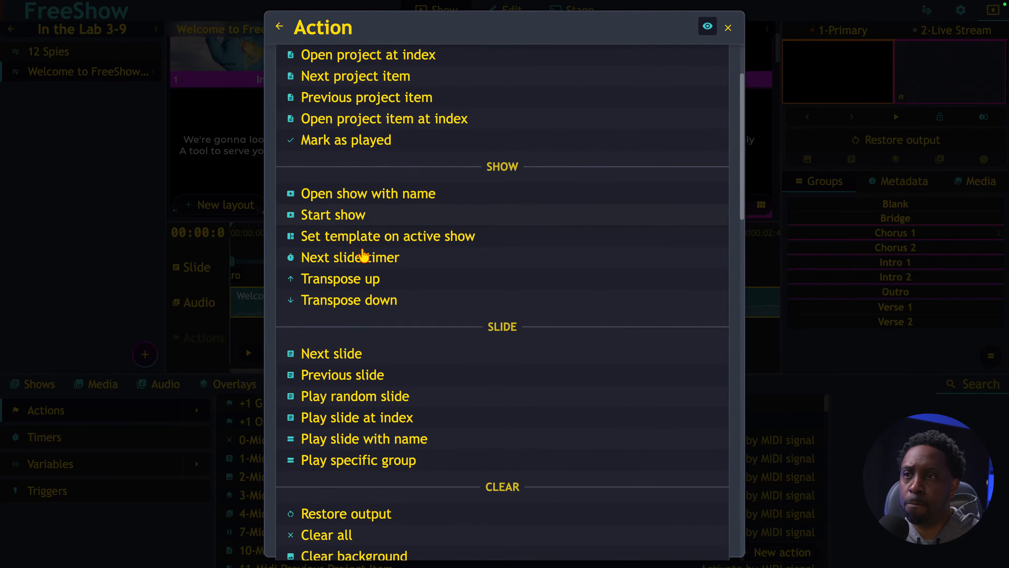
pyautogui.scroll(-3, 362, 250)
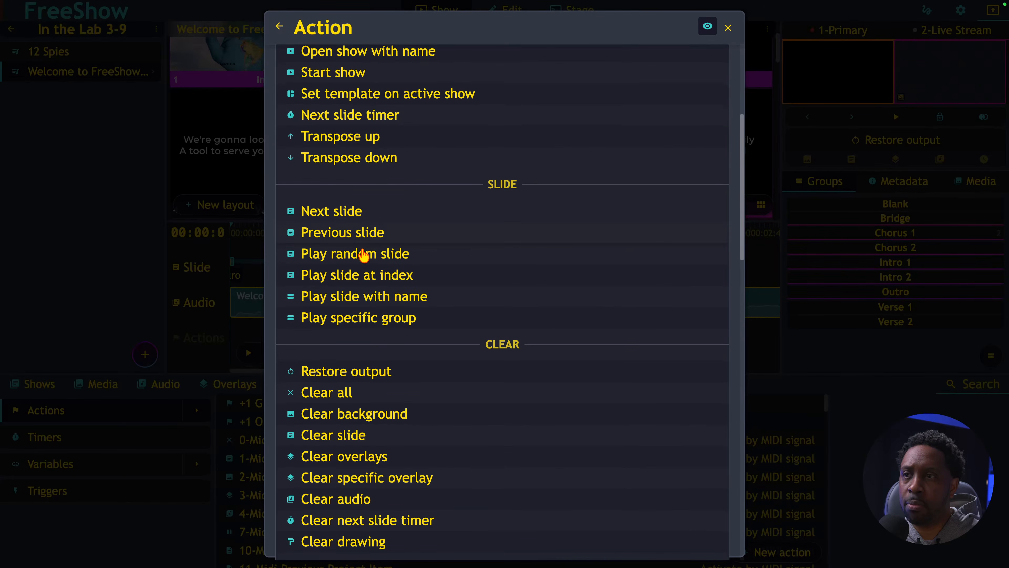
pyautogui.scroll(-6, 363, 254)
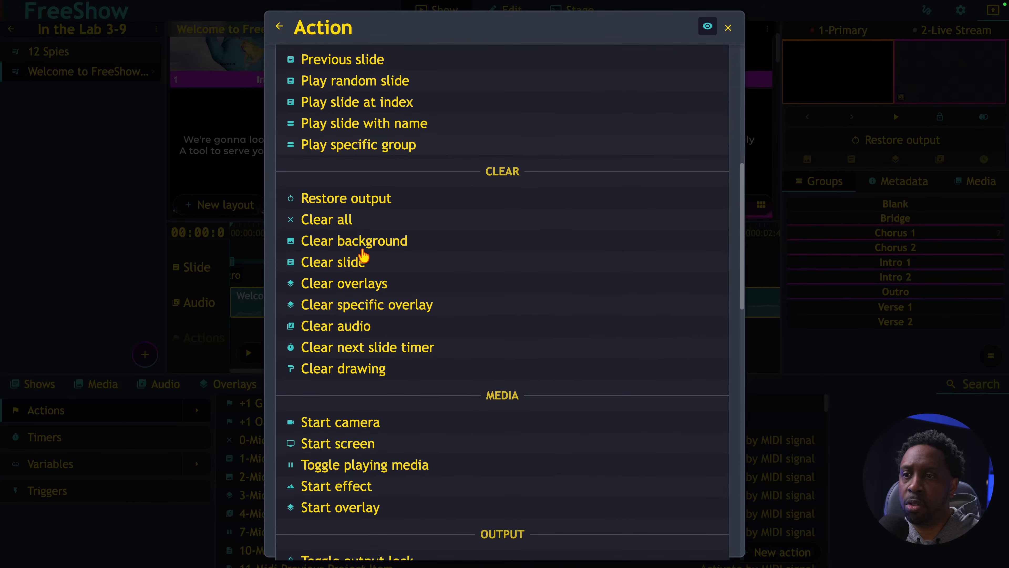
pyautogui.scroll(-3, 363, 253)
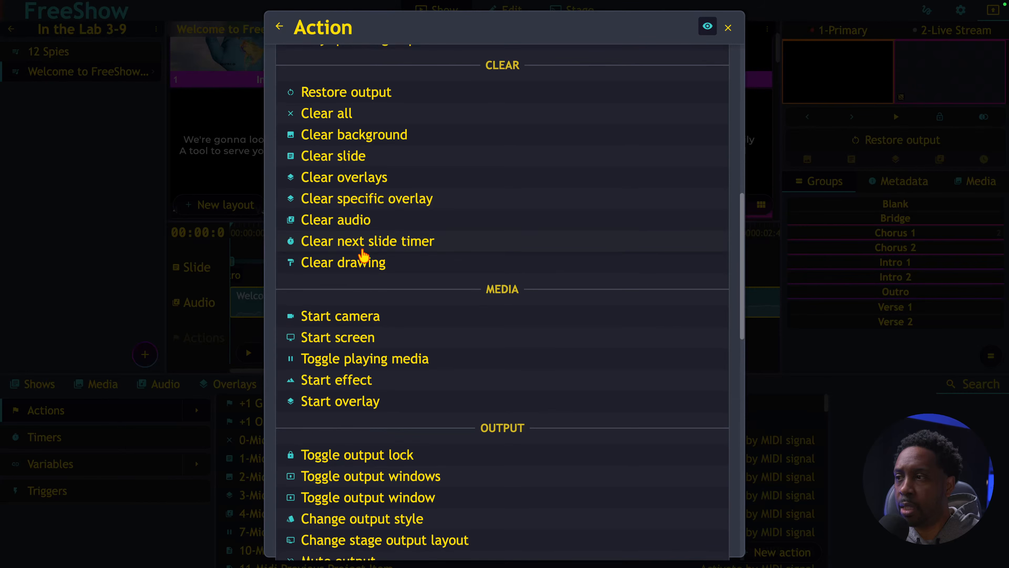
pyautogui.scroll(-1, 362, 254)
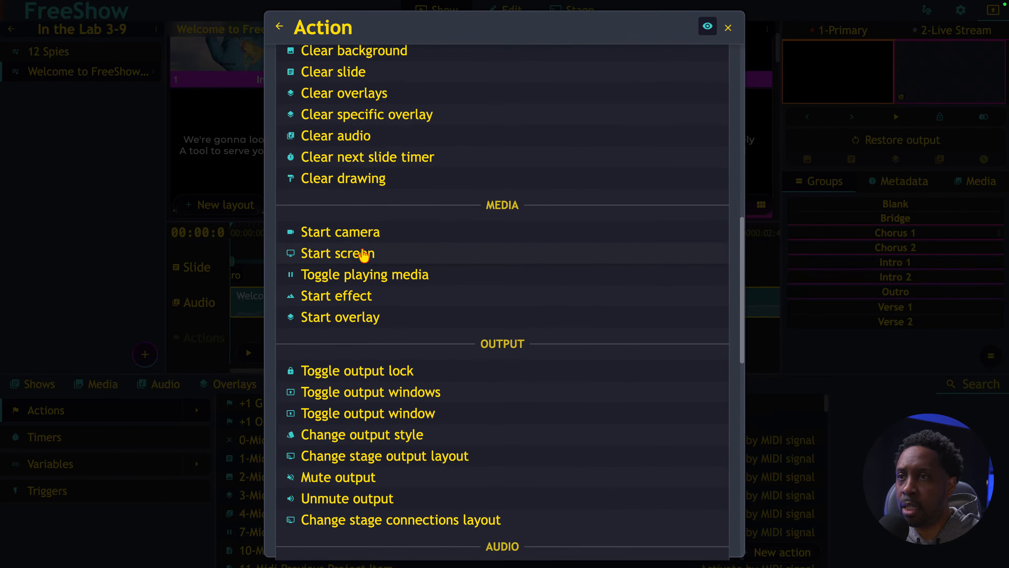
pyautogui.scroll(-4, 364, 254)
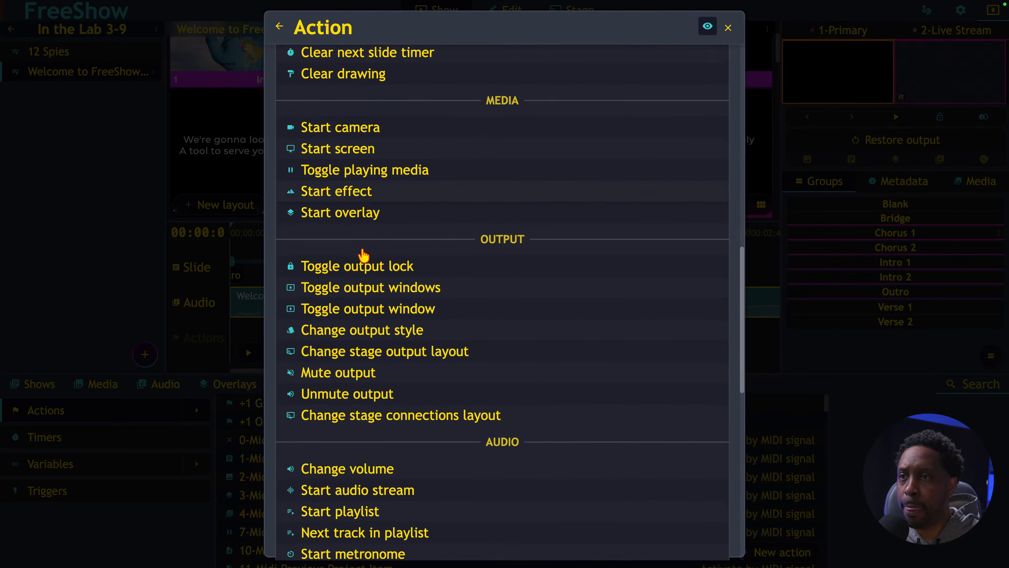
pyautogui.scroll(-2, 366, 309)
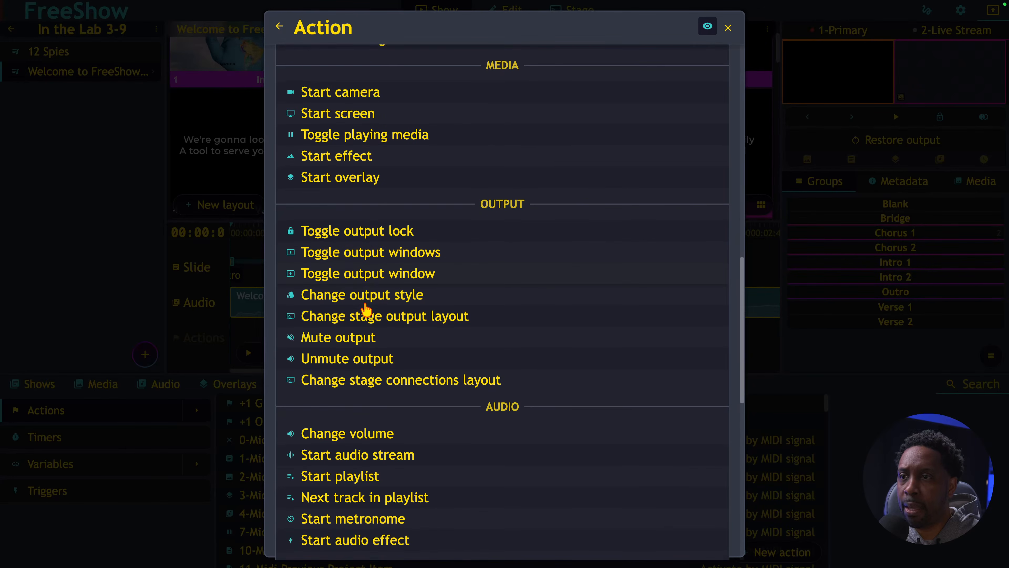
pyautogui.scroll(-8, 366, 309)
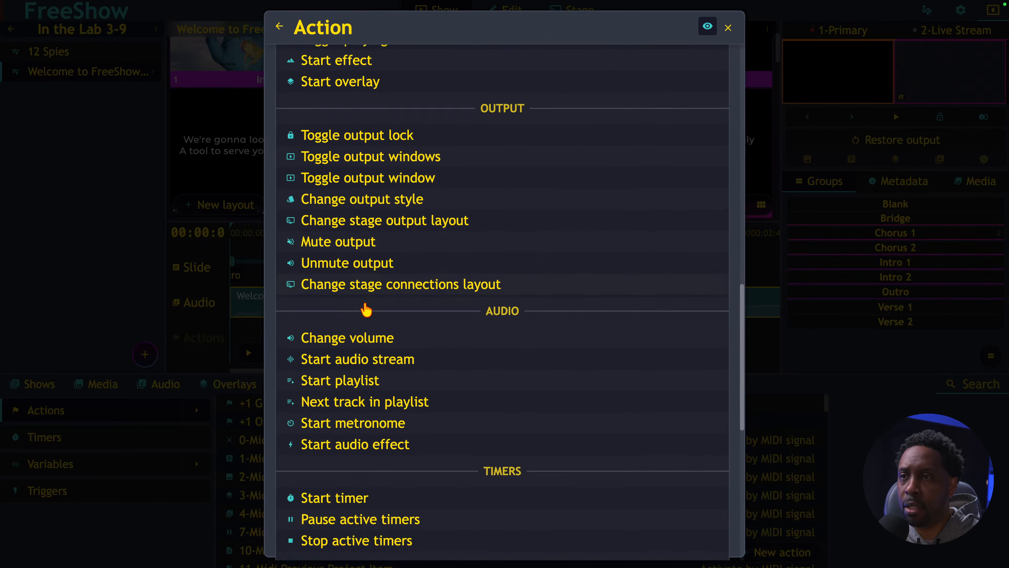
pyautogui.scroll(-4, 365, 309)
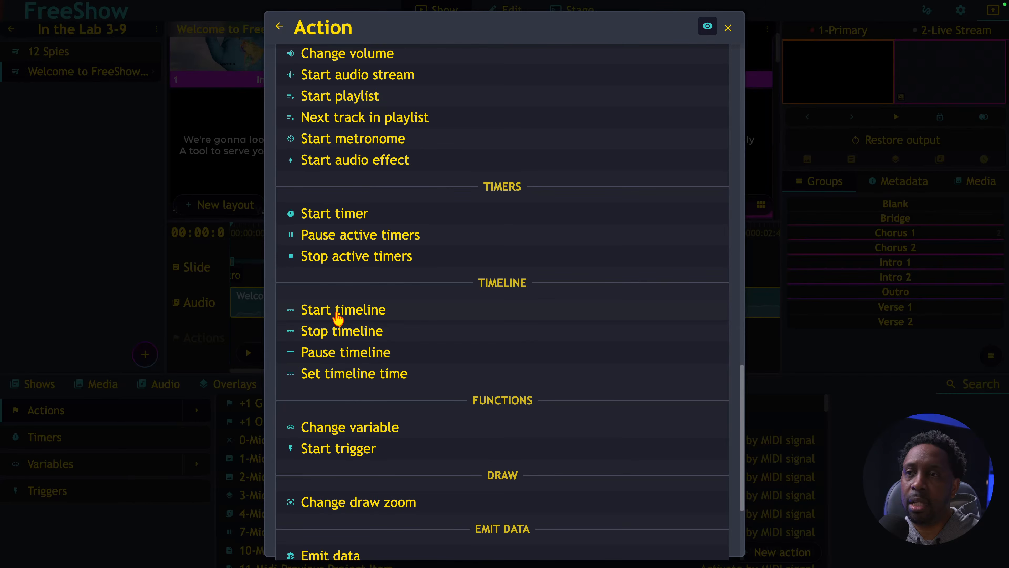
pyautogui.click(338, 314)
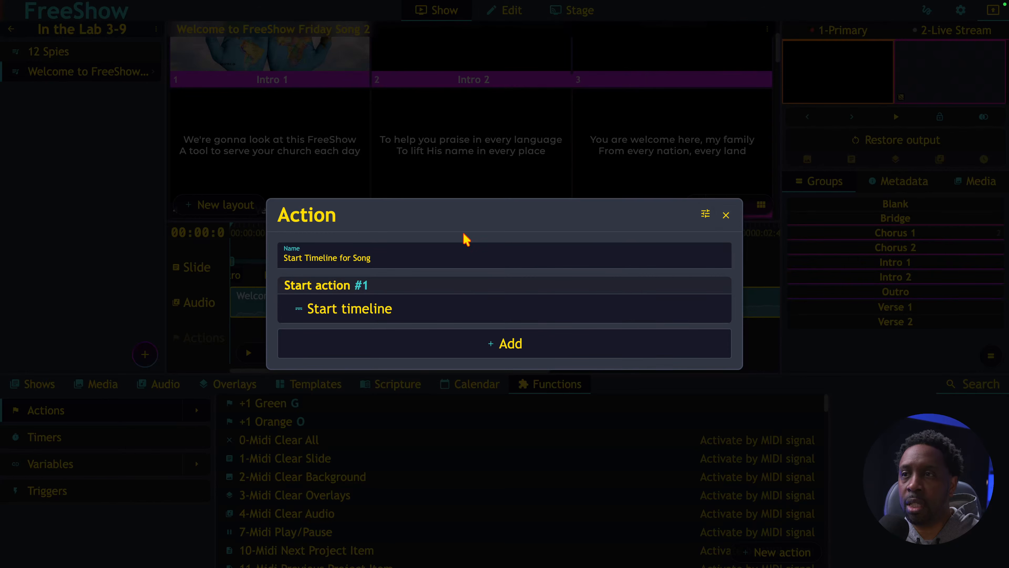
pyautogui.click(726, 215)
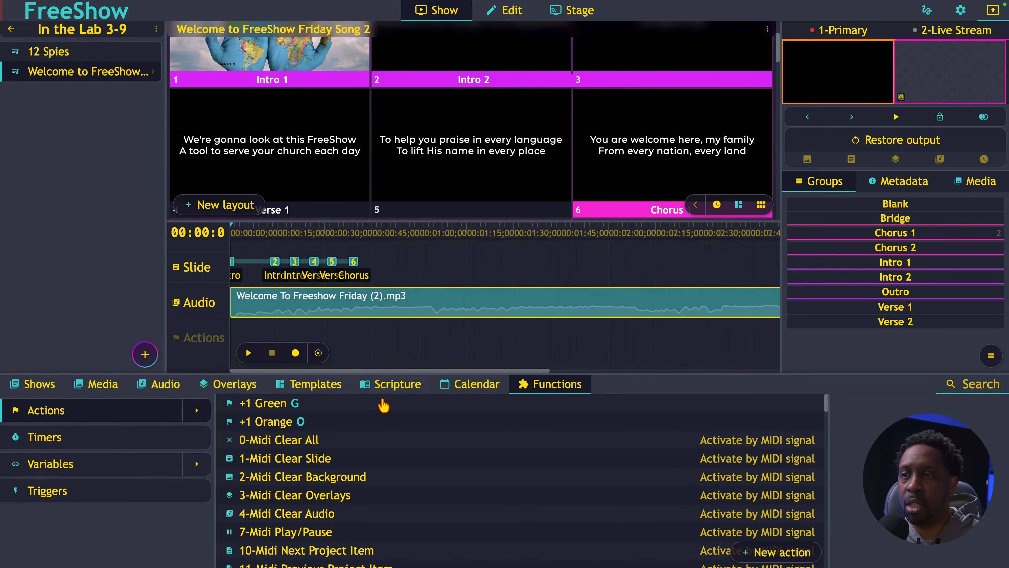
# Step: Find the Start Timeline for Song action in the actions list and attach it to the Intro 1 slide
pyautogui.scroll(-6, 295, 473)
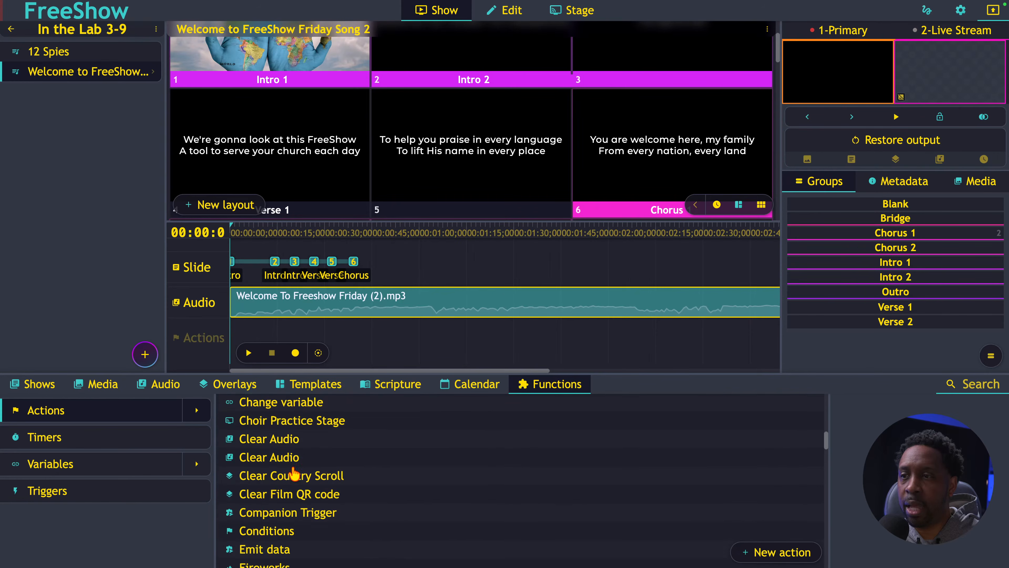
pyautogui.scroll(-15, 293, 473)
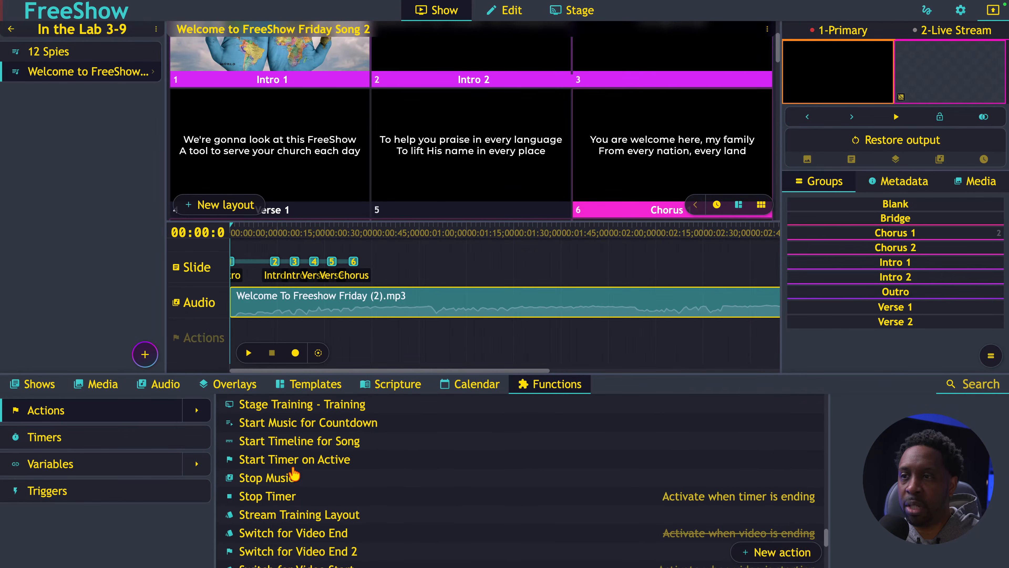
pyautogui.scroll(1, 294, 473)
pyautogui.scroll(2, 324, 131)
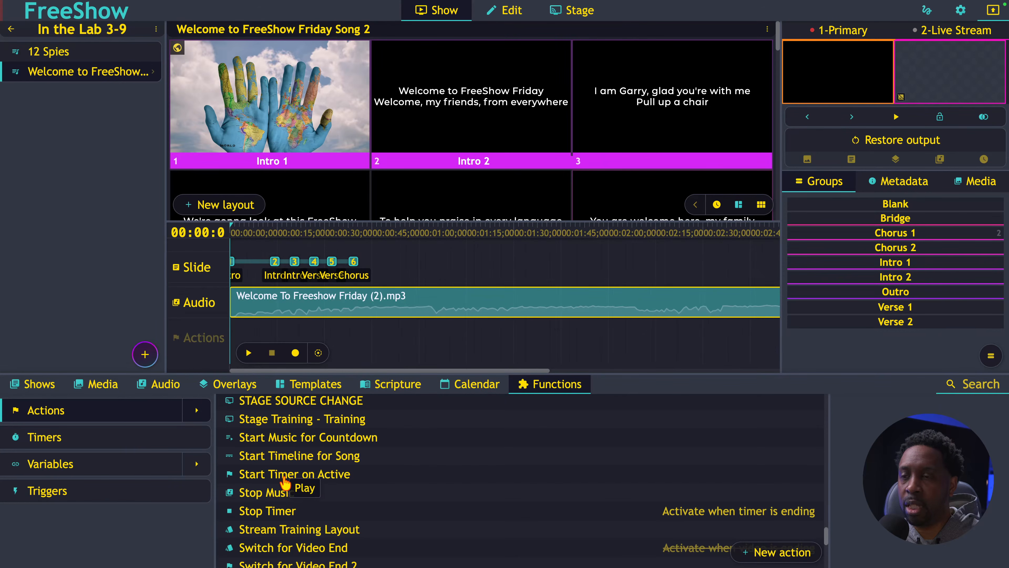
pyautogui.moveTo(285, 457); pyautogui.dragTo(278, 147)
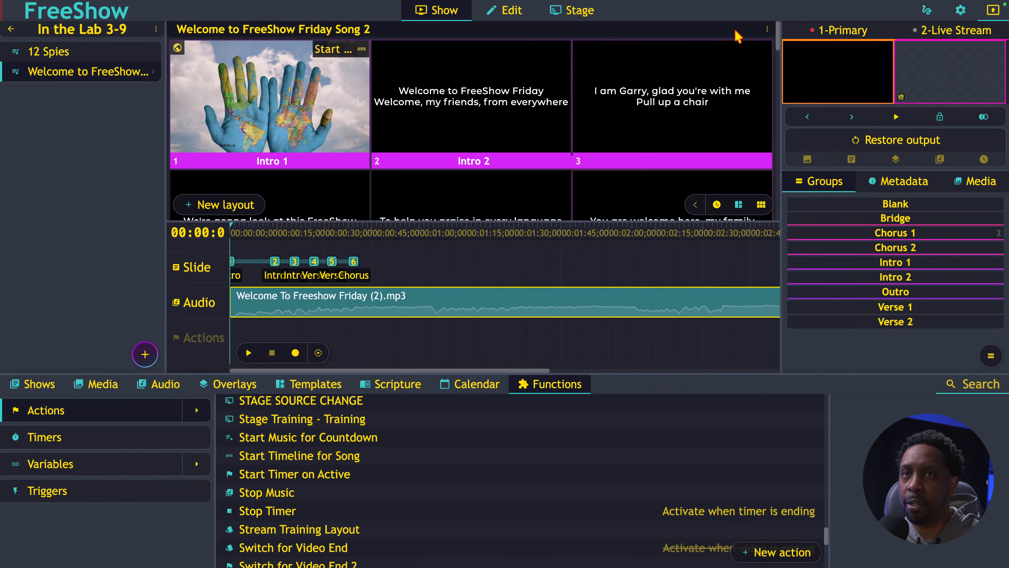
# Step: Hide the song's timeline and present the Leaders slide of the 12 Spies show
pyautogui.click(768, 28)
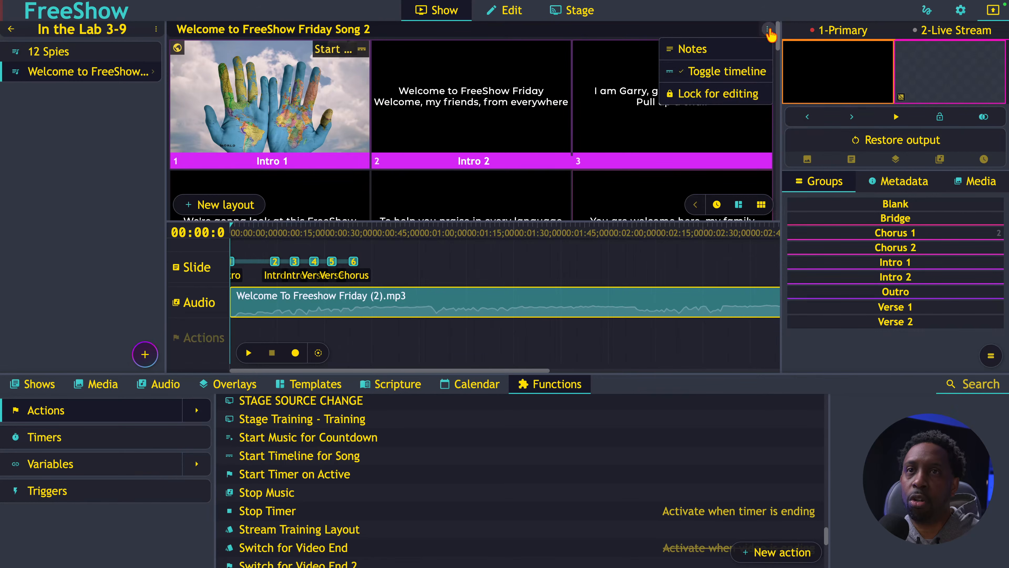
pyautogui.click(708, 73)
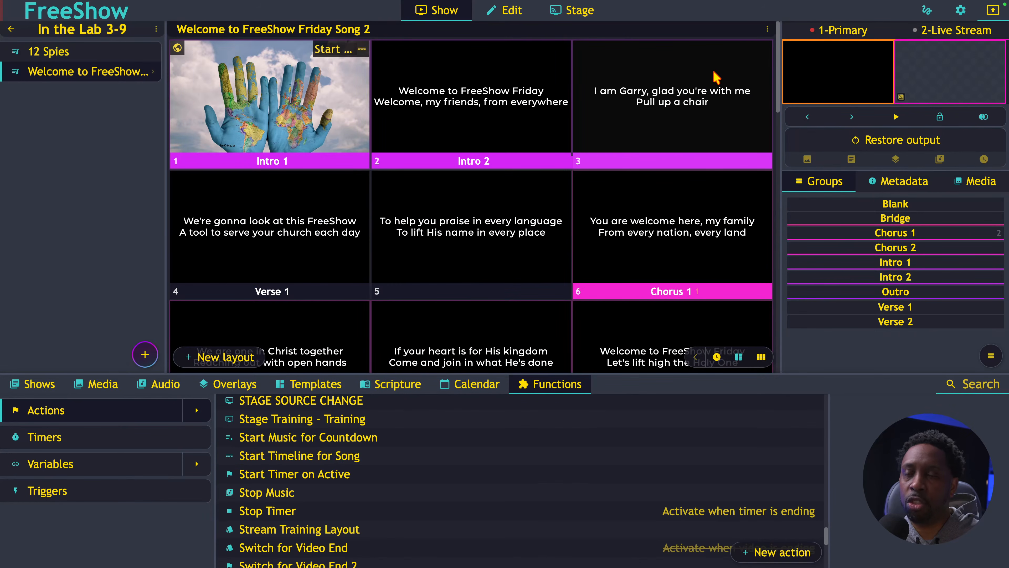
pyautogui.click(83, 52)
pyautogui.click(239, 111)
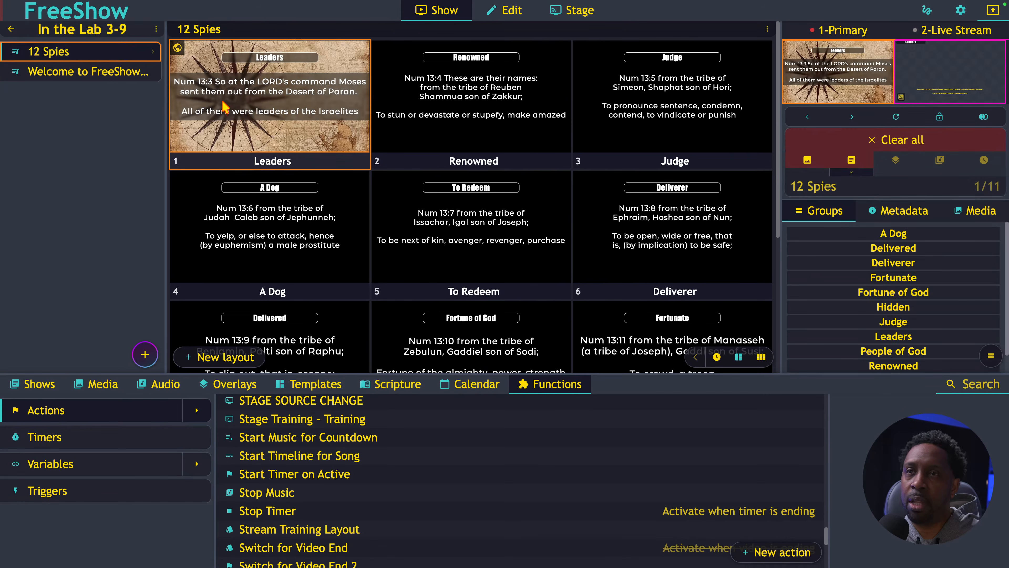
# Step: Present the Intro 1 slide of the Welcome to FreeShow song, preview the primary output full screen, and close the preview
pyautogui.click(116, 74)
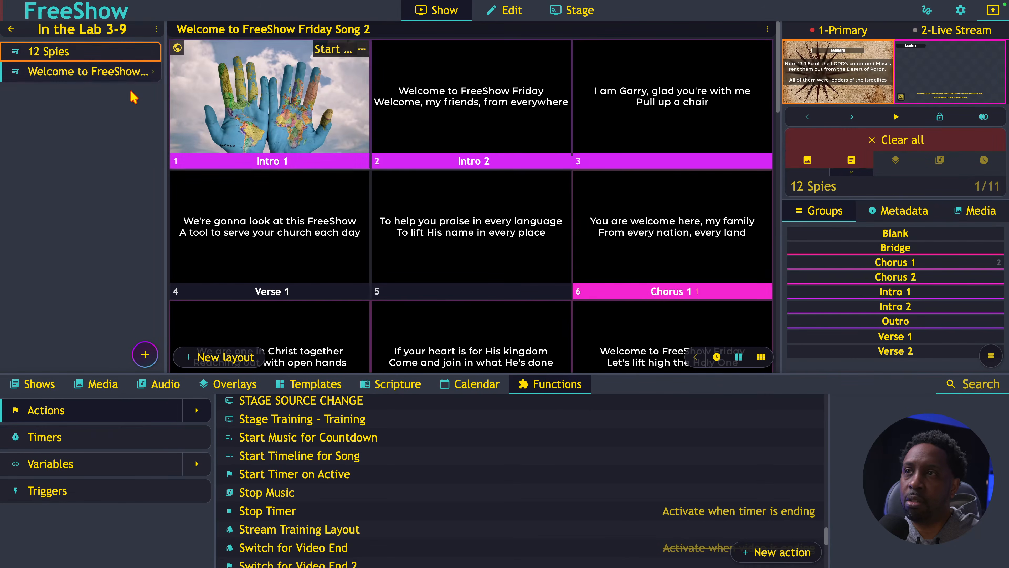
pyautogui.click(286, 108)
pyautogui.doubleClick(833, 82)
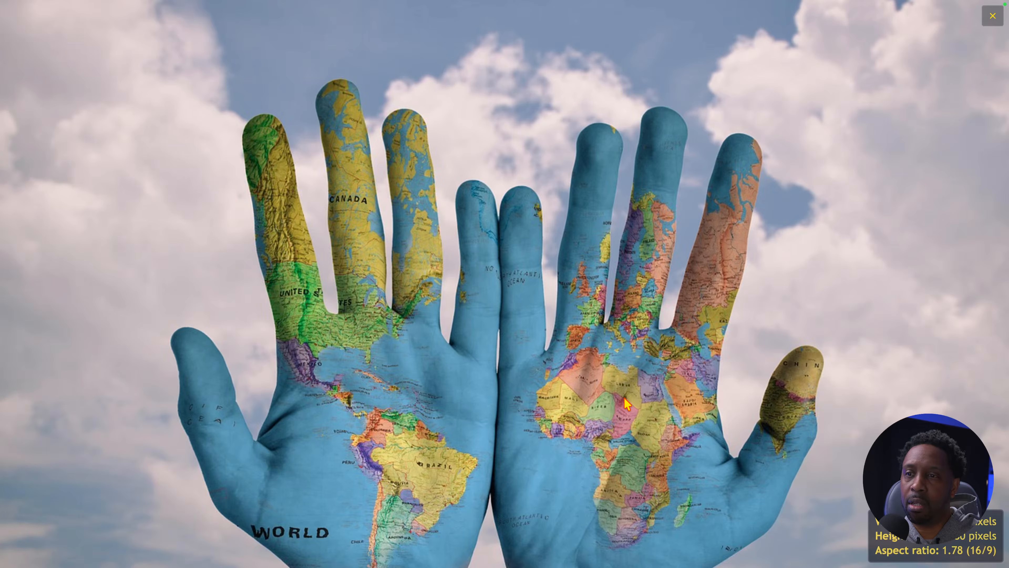
pyautogui.press('Escape')
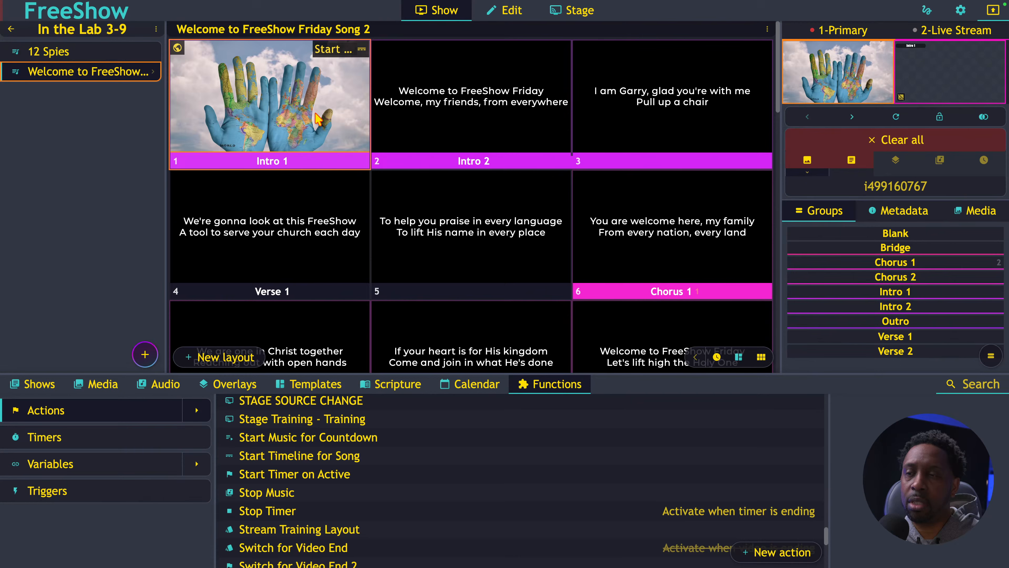
# Step: Present the Leaders slide of 12 Spies again and turn on the timeline view
pyautogui.click(767, 30)
pyautogui.click(68, 53)
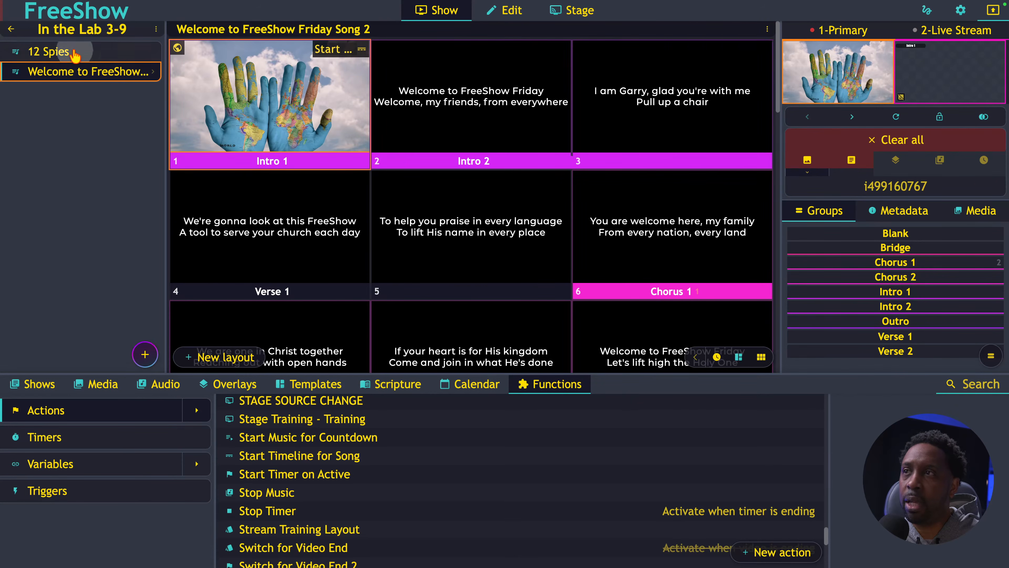
pyautogui.click(229, 68)
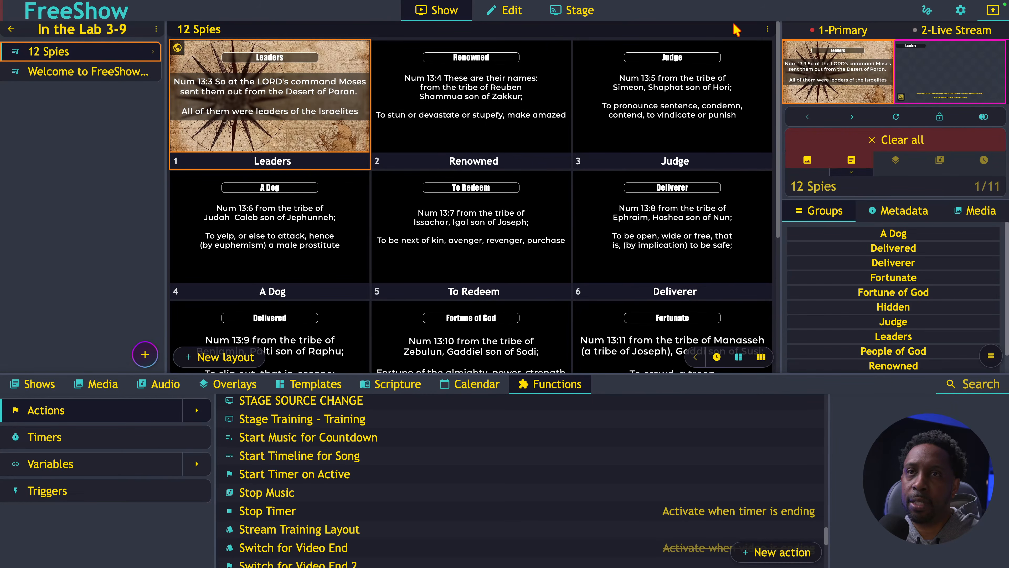
pyautogui.click(767, 30)
pyautogui.click(718, 70)
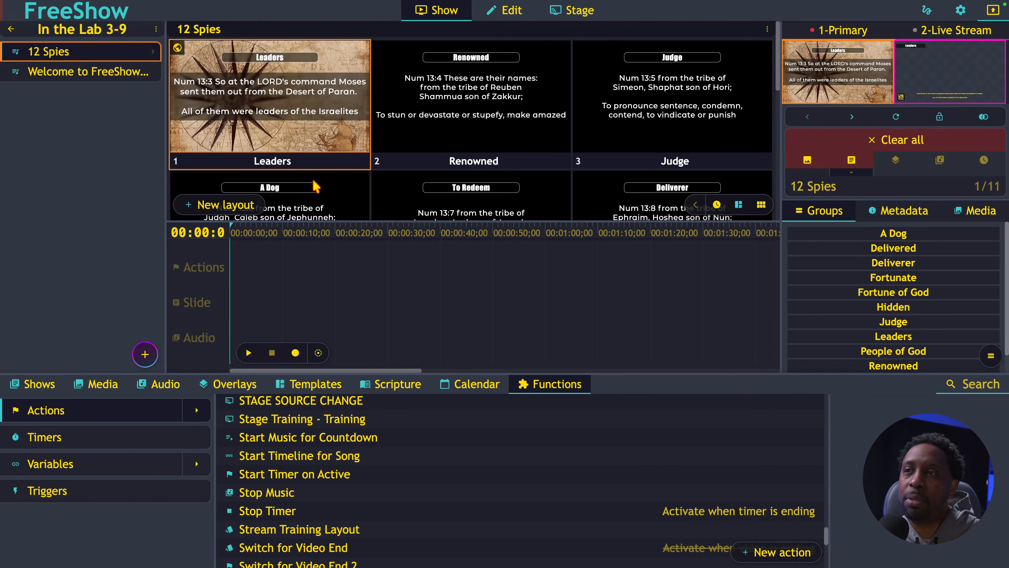
# Step: Start the song timeline from the Intro 1 slide, preview the primary output full screen, and stop the timeline playback
pyautogui.click(71, 76)
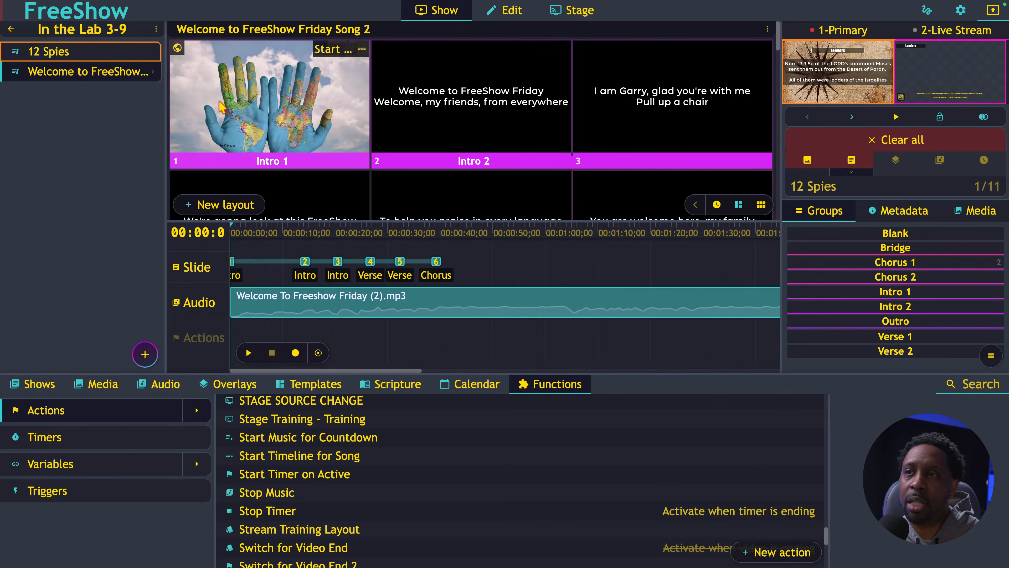
pyautogui.click(222, 106)
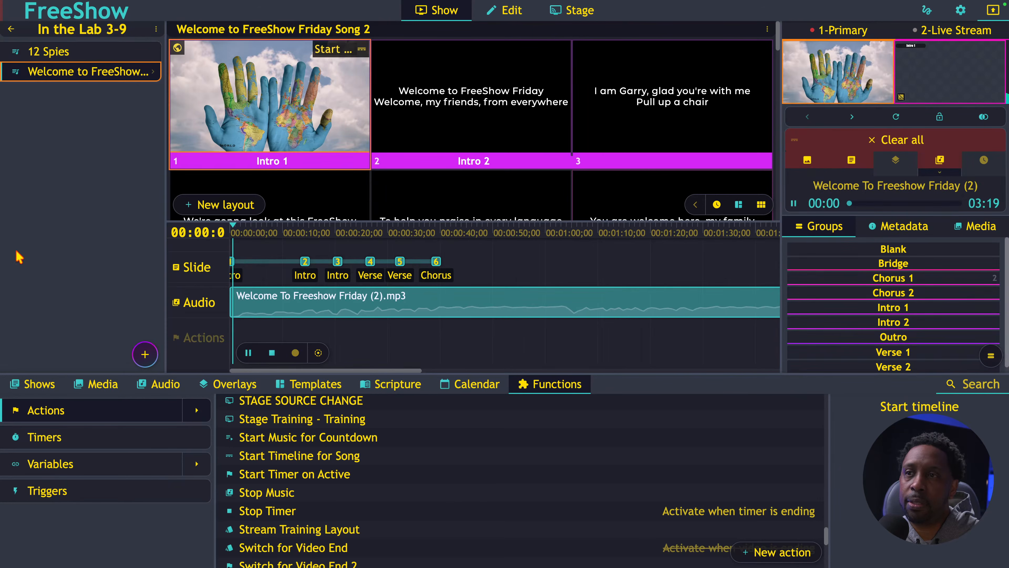
pyautogui.click(855, 83)
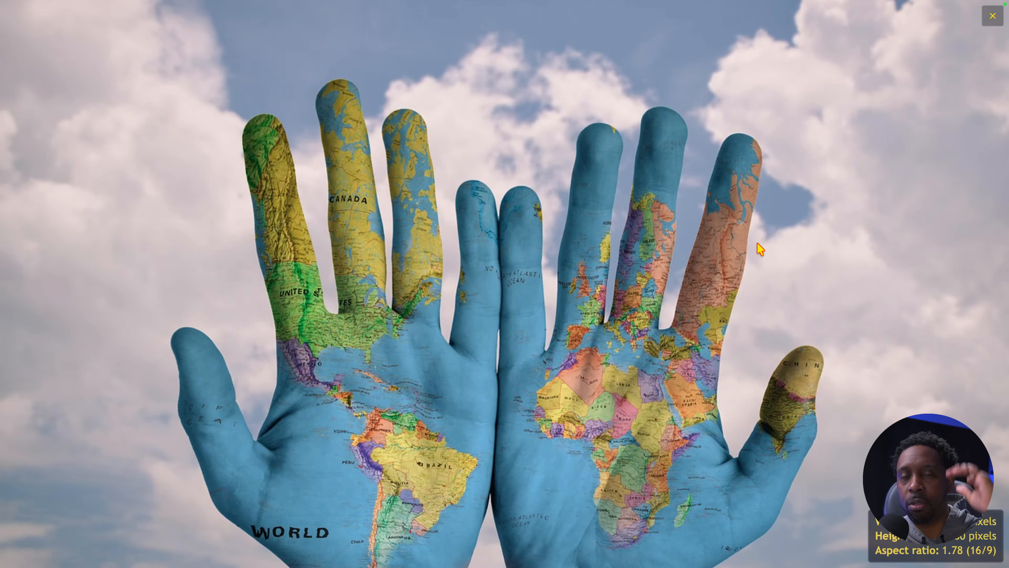
pyautogui.press('Right')
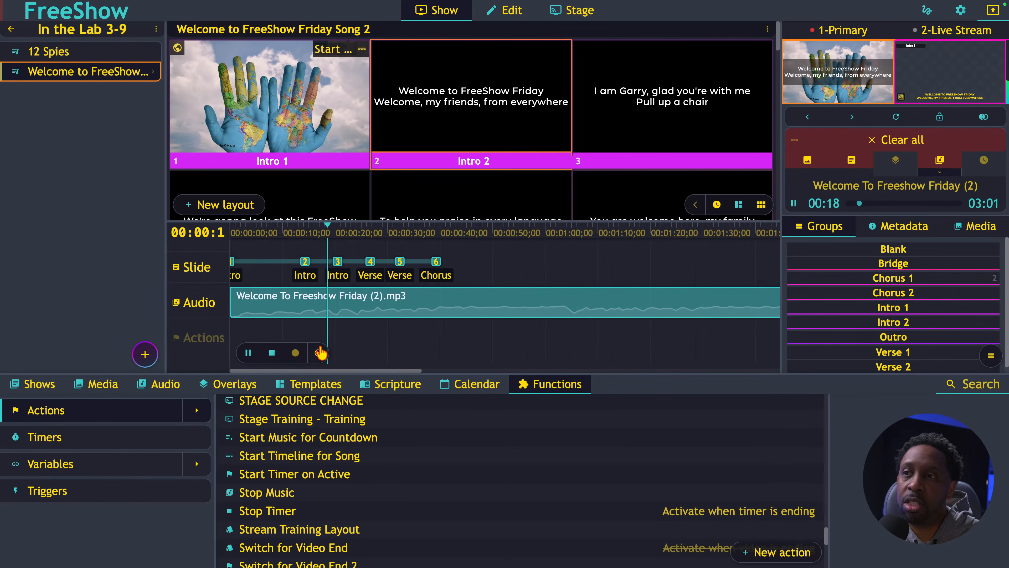
pyautogui.click(271, 354)
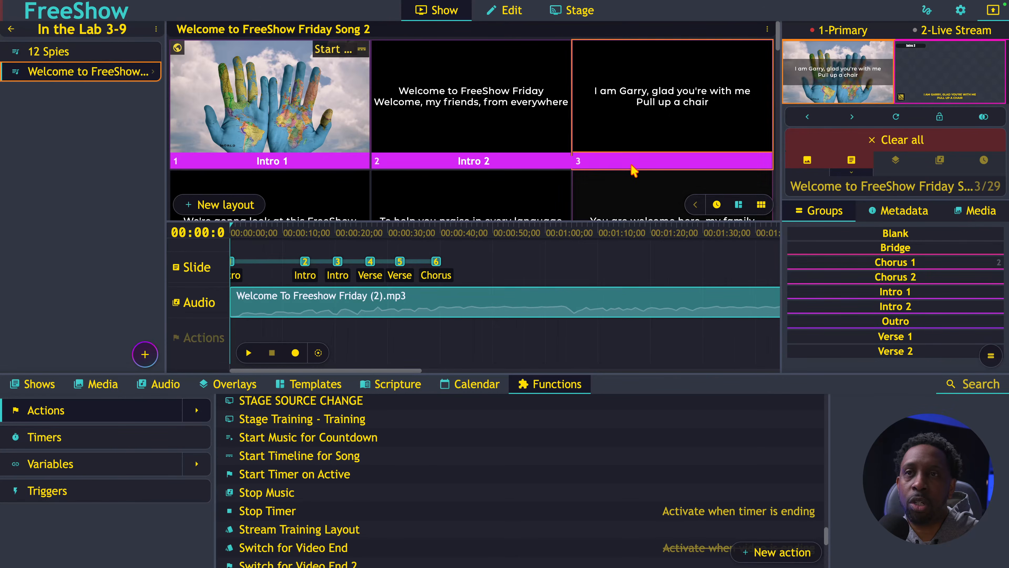
# Step: Start recording the song timeline from about 44 seconds, pause it, and delete the extra slide 3 marker
pyautogui.click(462, 233)
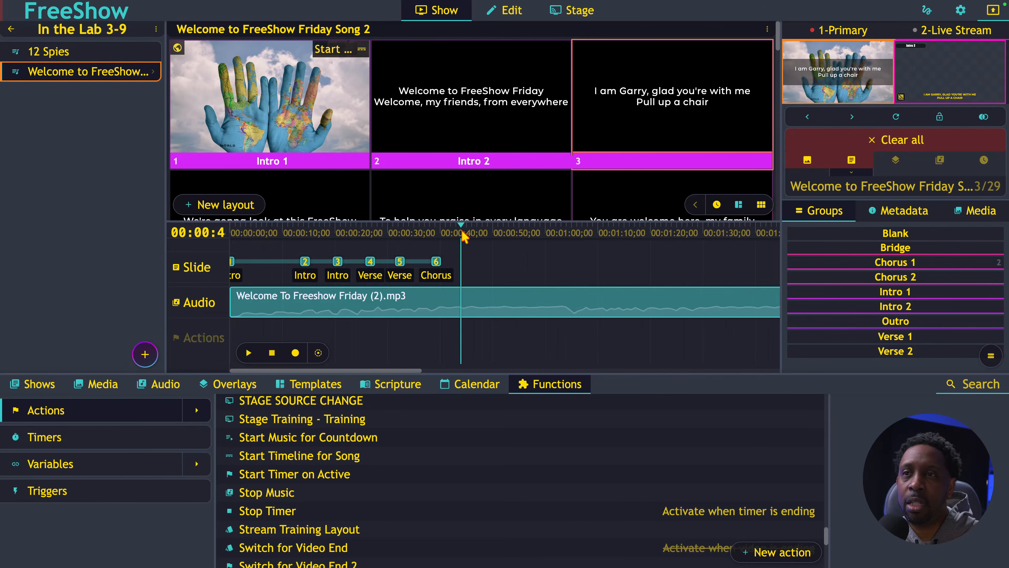
pyautogui.click(296, 352)
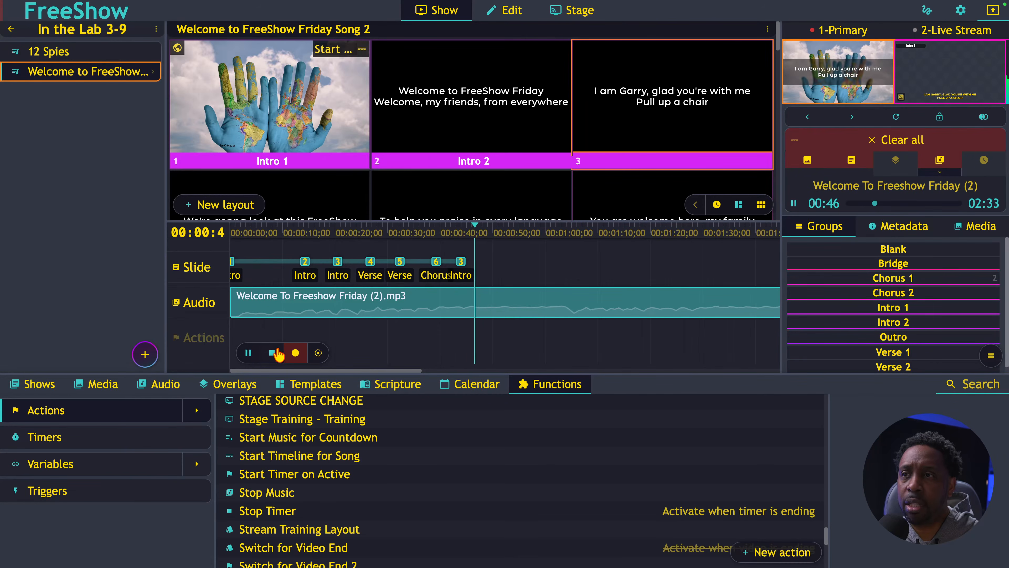
pyautogui.click(249, 352)
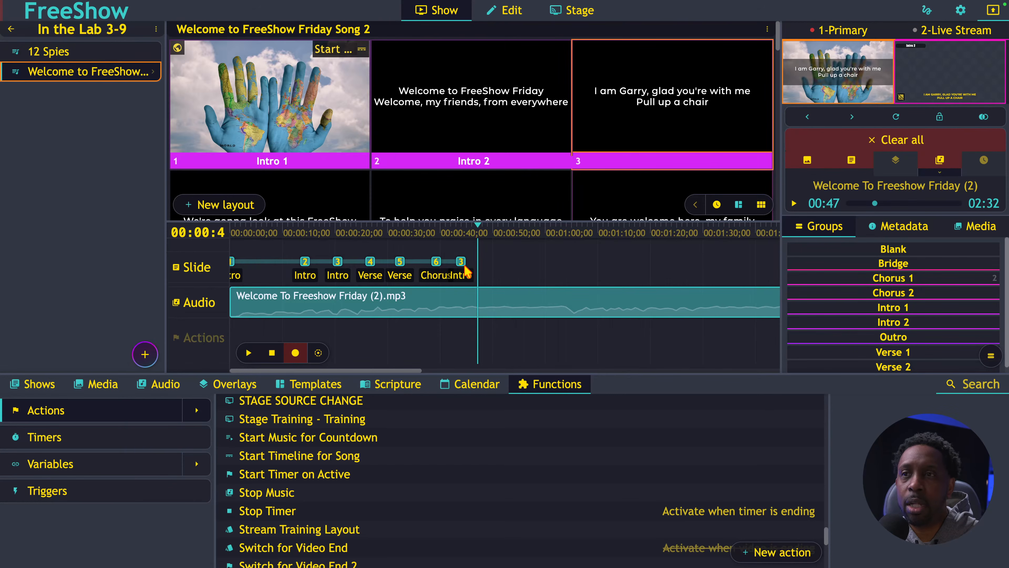
pyautogui.press('Delete')
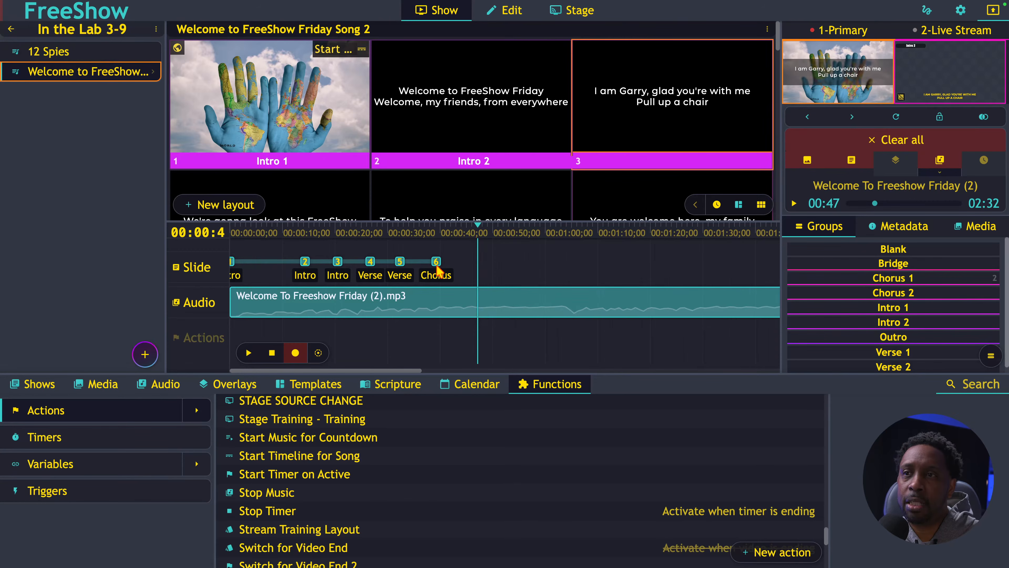
# Step: Record Chorus 1 slides 6, 8 and 9 onto the timeline in time with the audio, and pause the recording
pyautogui.scroll(-3, 467, 178)
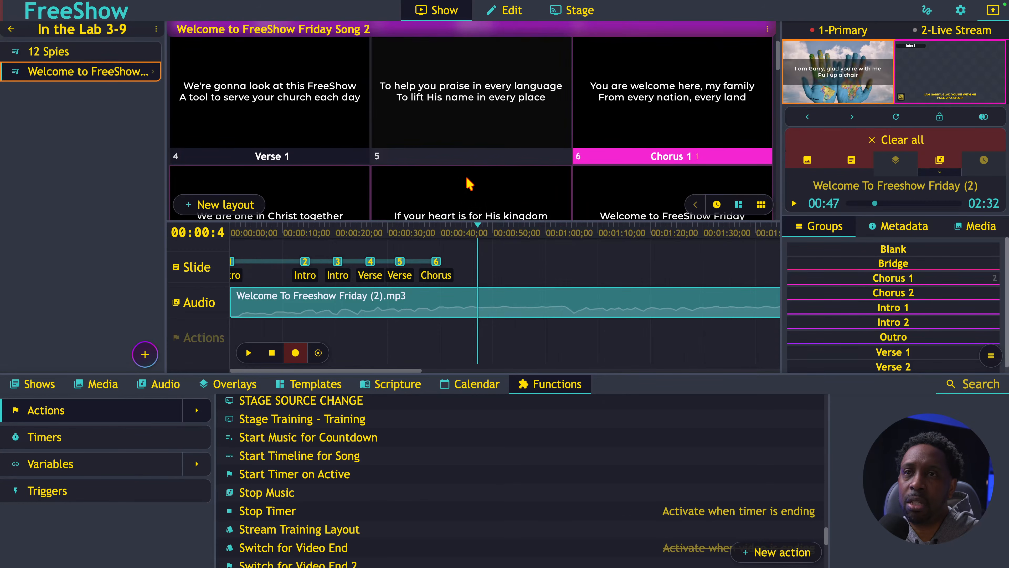
pyautogui.click(627, 107)
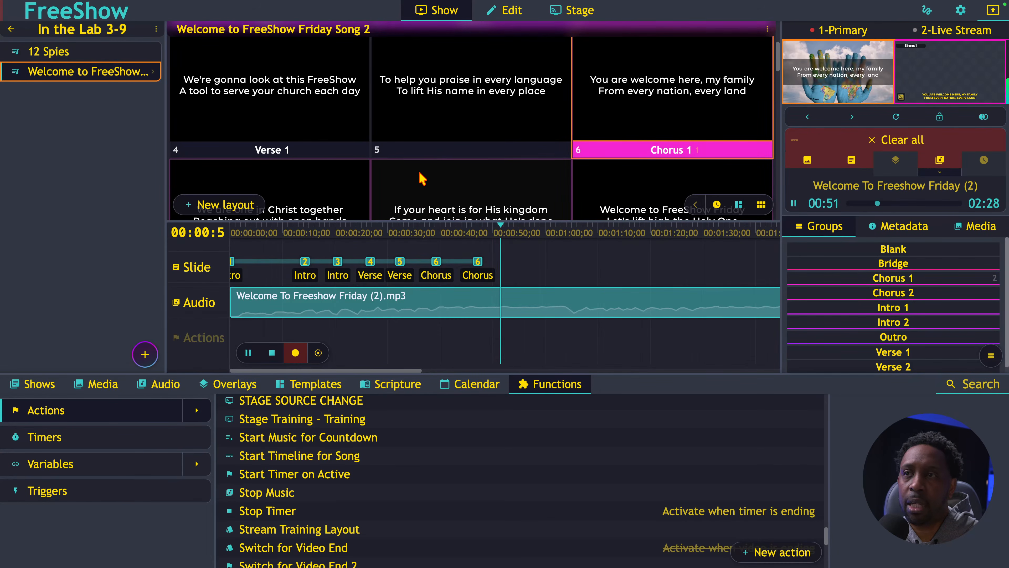
pyautogui.scroll(-2, 422, 177)
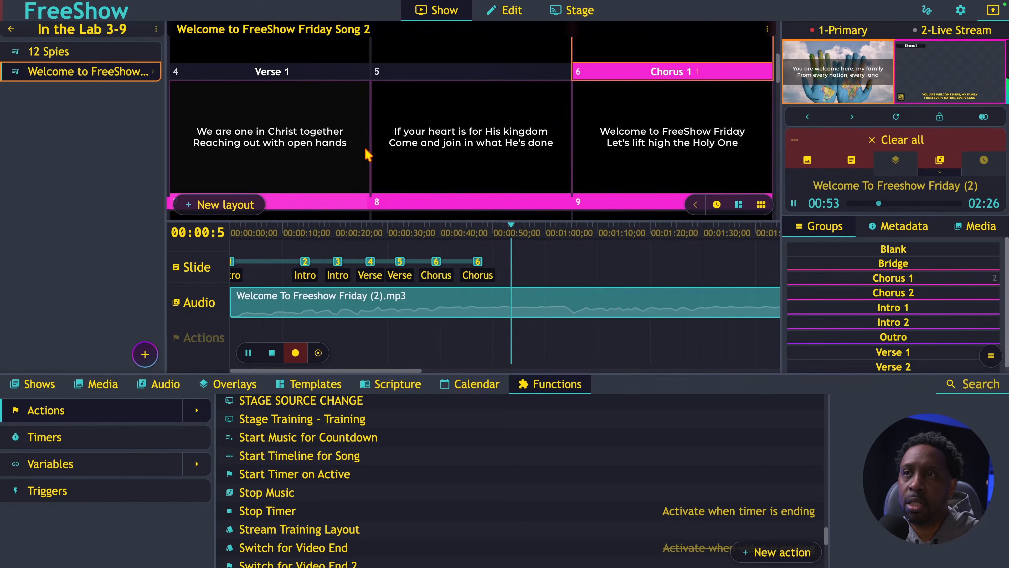
pyautogui.click(412, 147)
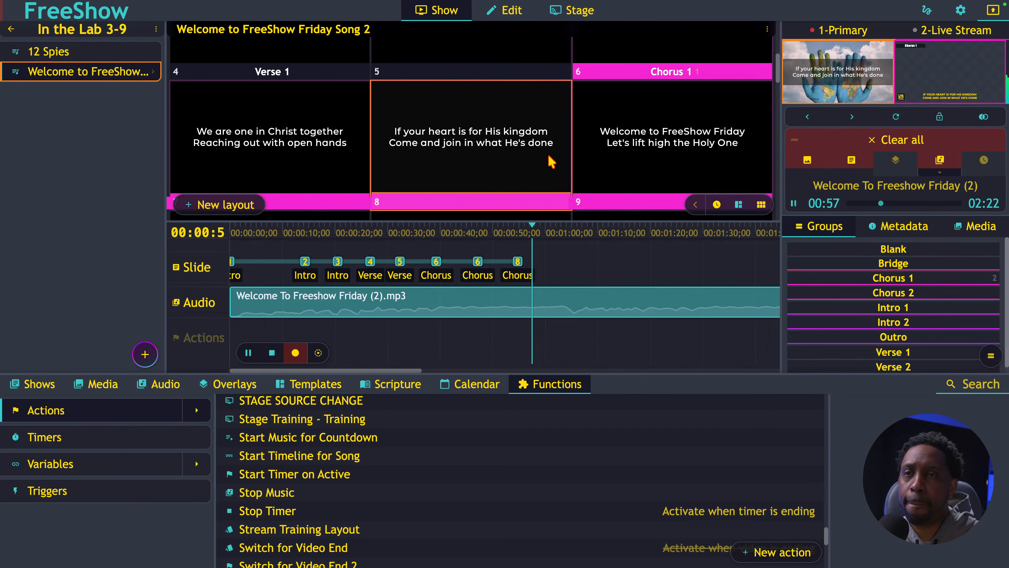
pyautogui.click(652, 161)
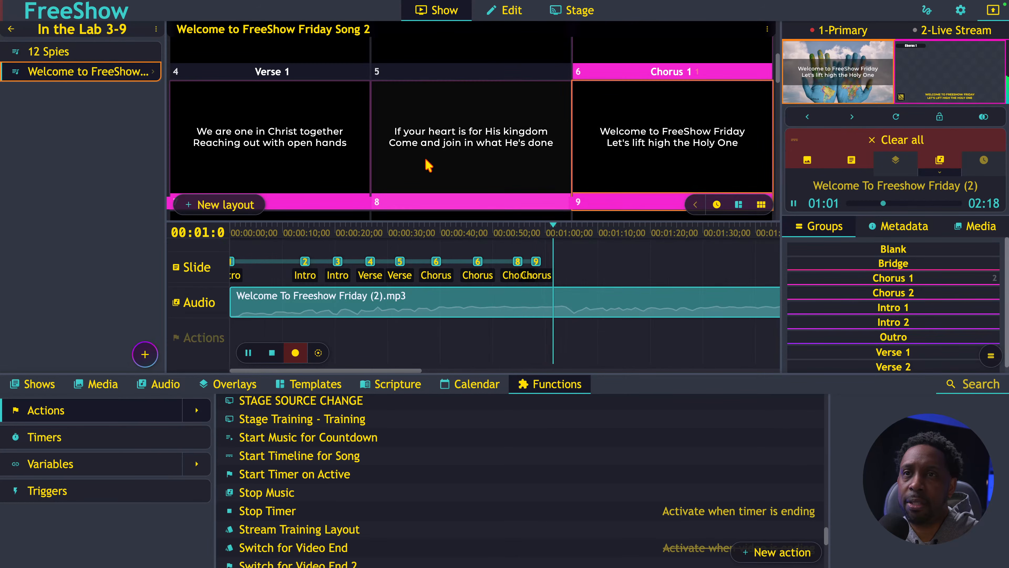
pyautogui.scroll(-2, 428, 165)
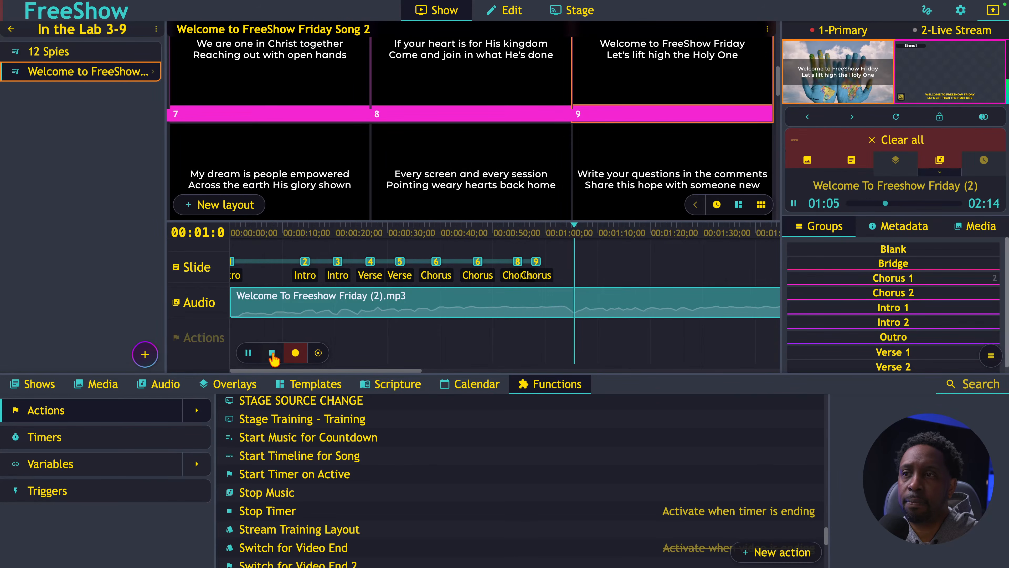
pyautogui.click(250, 354)
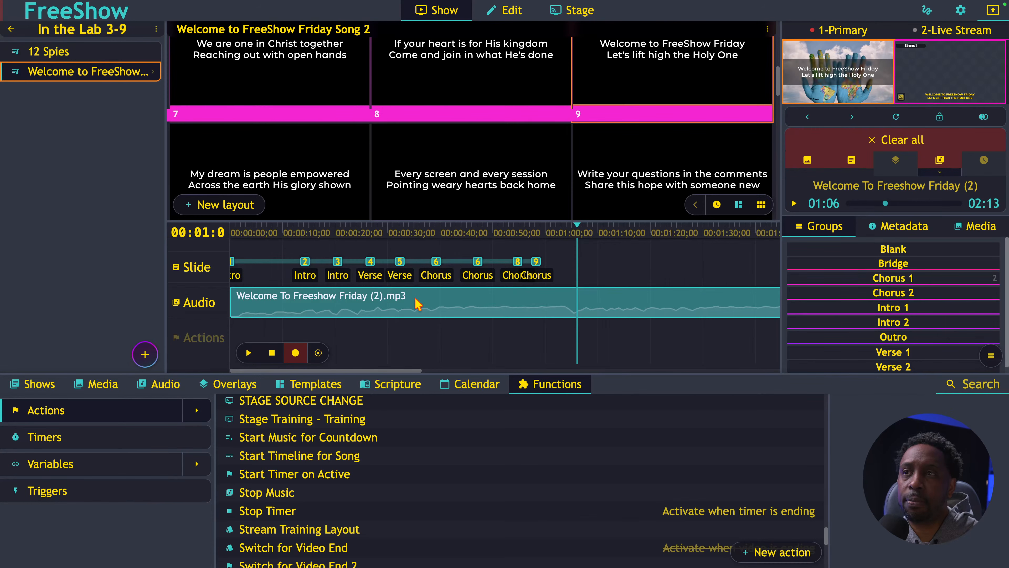
# Step: Try re-recording from about 45 seconds, stop, and delete the extra slide 9 marker and the second slide 6 marker
pyautogui.scroll(1, 375, 145)
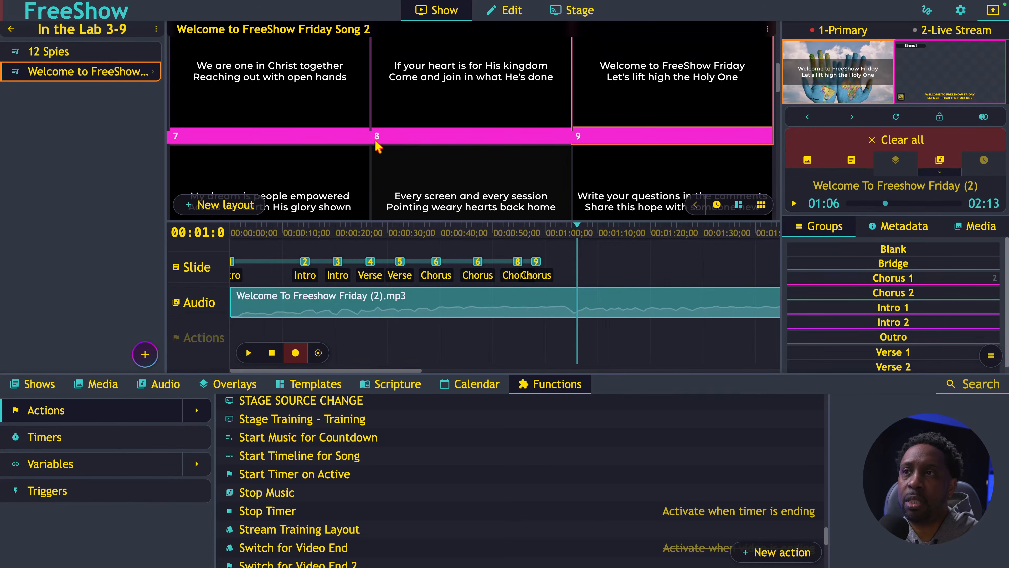
pyautogui.click(477, 232)
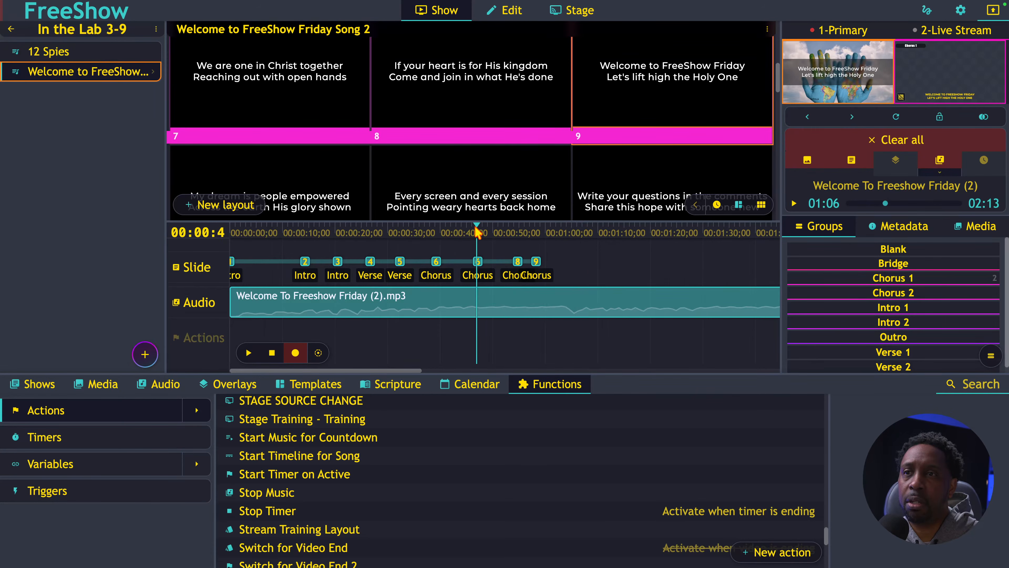
pyautogui.click(466, 232)
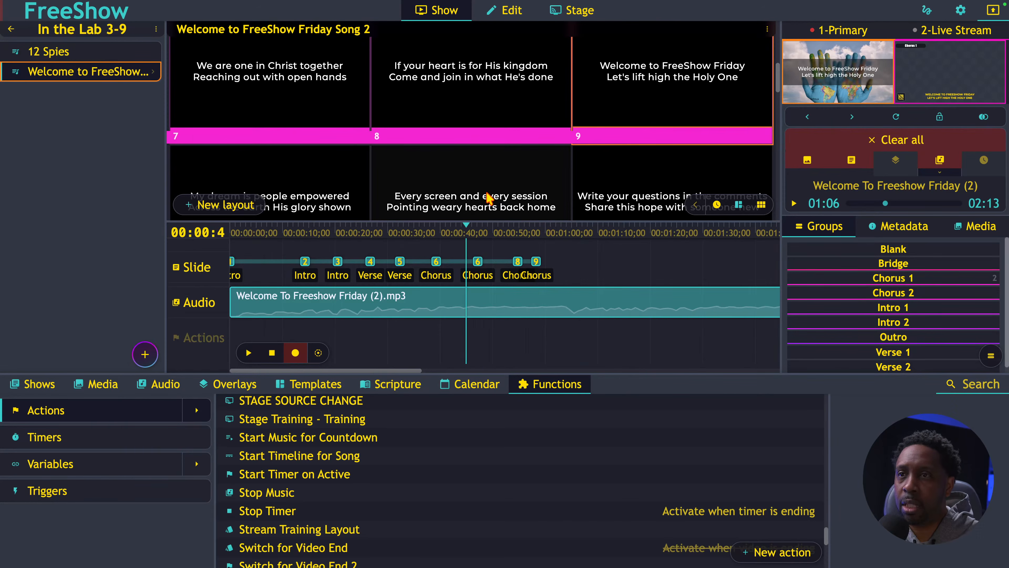
pyautogui.click(294, 353)
pyautogui.click(295, 353)
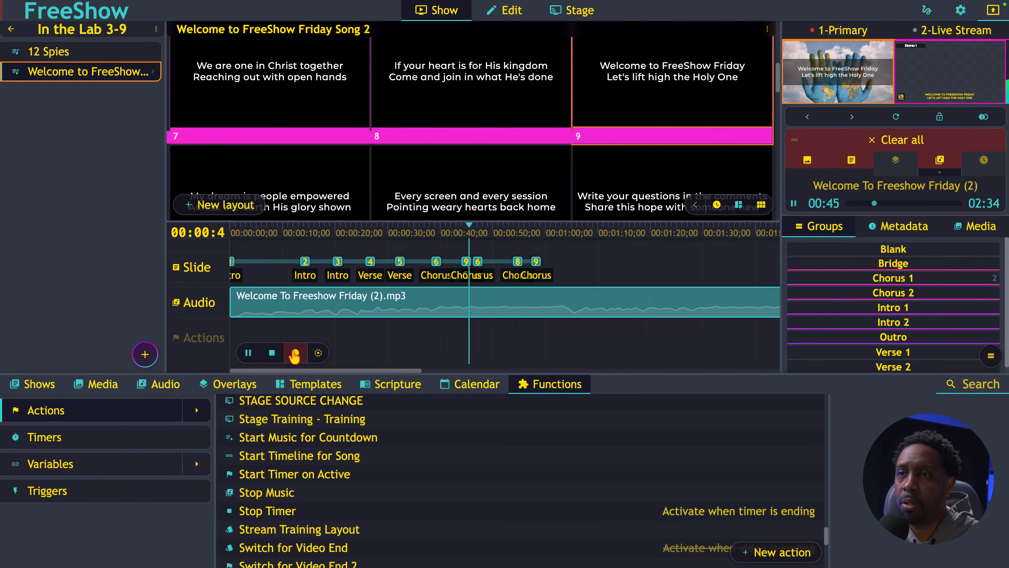
pyautogui.click(295, 353)
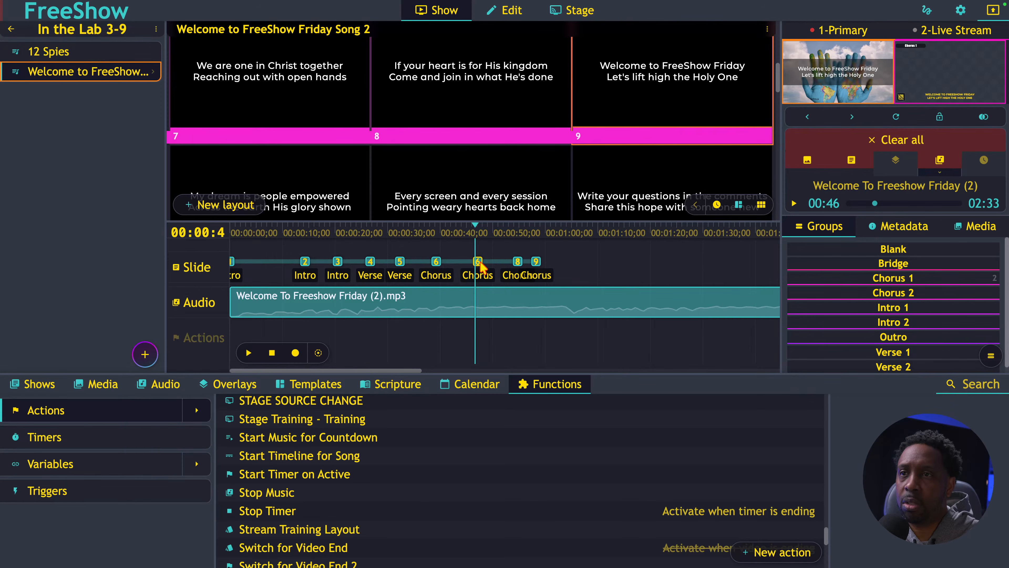
pyautogui.press('Delete')
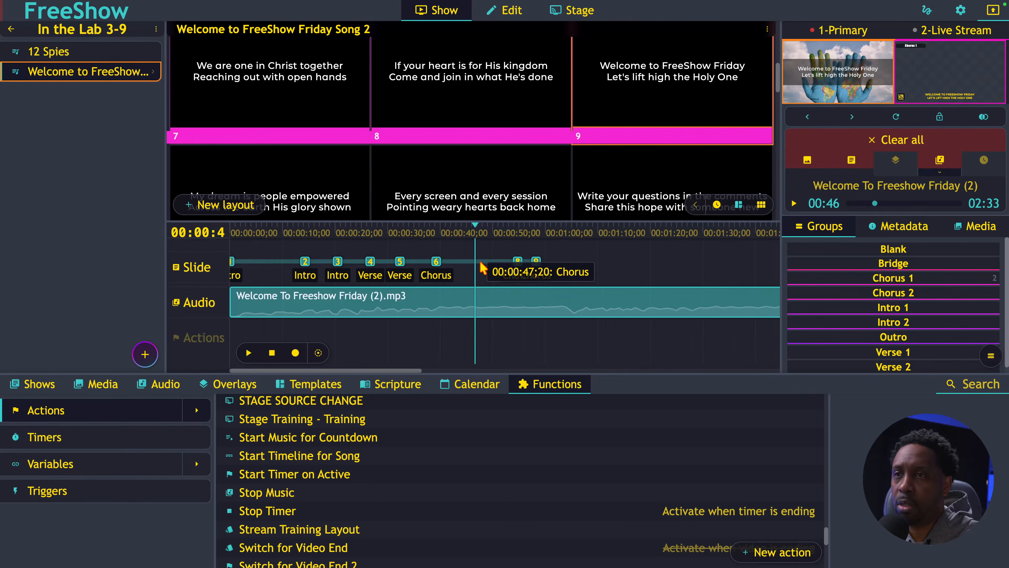
# Step: Play the song timeline from the Chorus 1 slide 6 marker and pause it at about 45 seconds
pyautogui.click(436, 234)
pyautogui.click(249, 353)
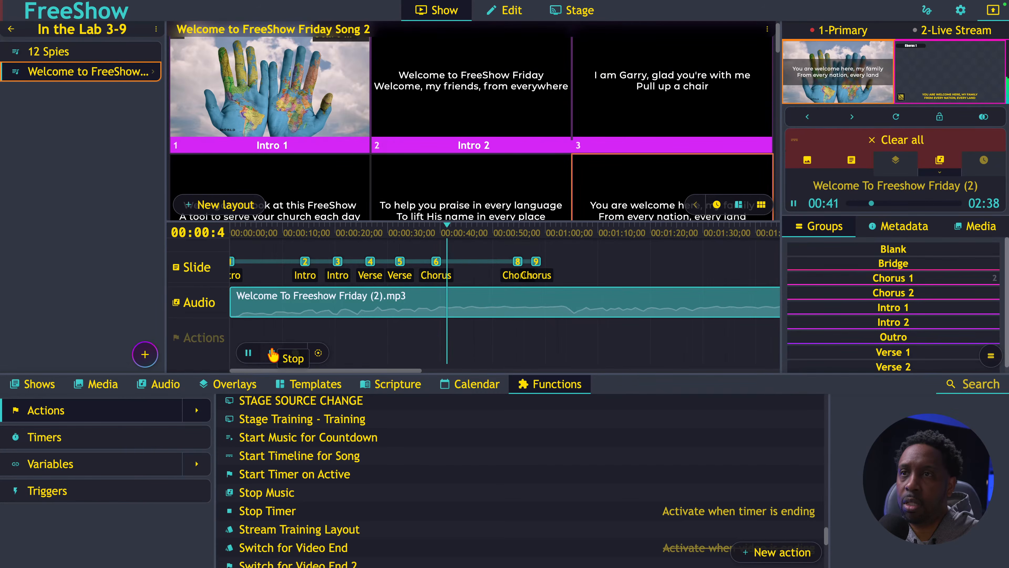
pyautogui.scroll(-5, 388, 192)
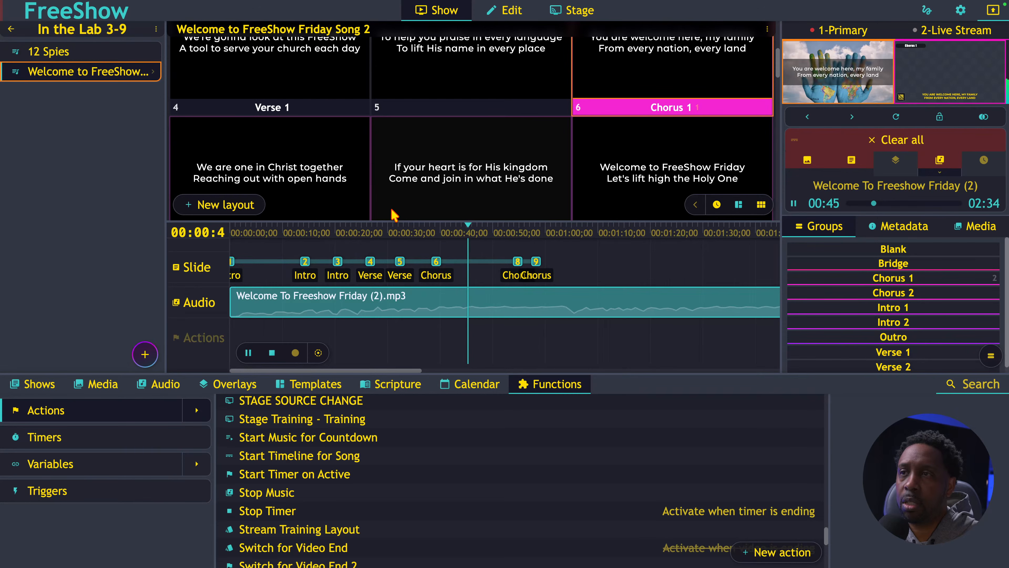
pyautogui.press('space')
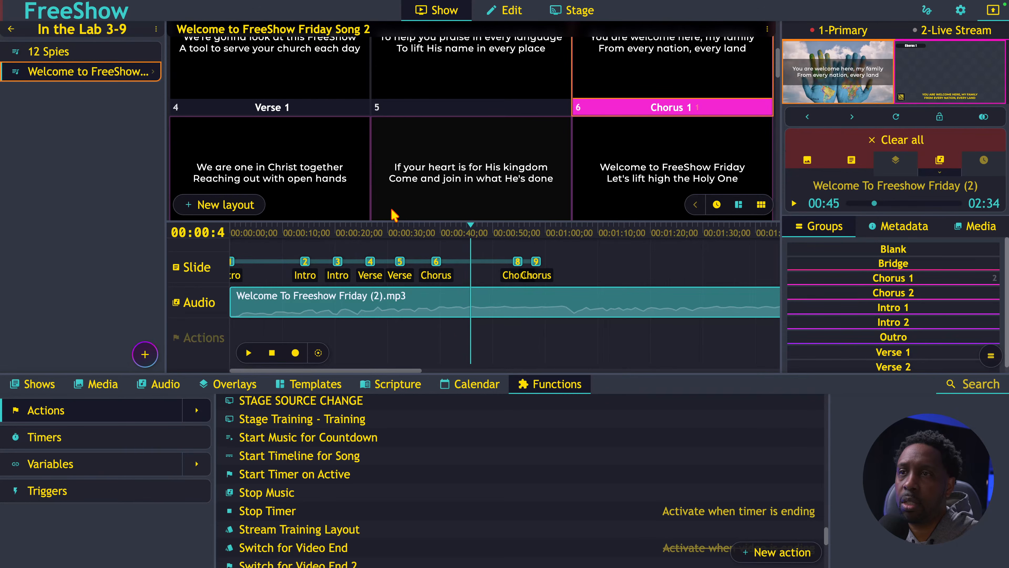
# Step: Record slide 7 onto the timeline at about 45 seconds and pause the recording at about 52 seconds
pyautogui.click(467, 230)
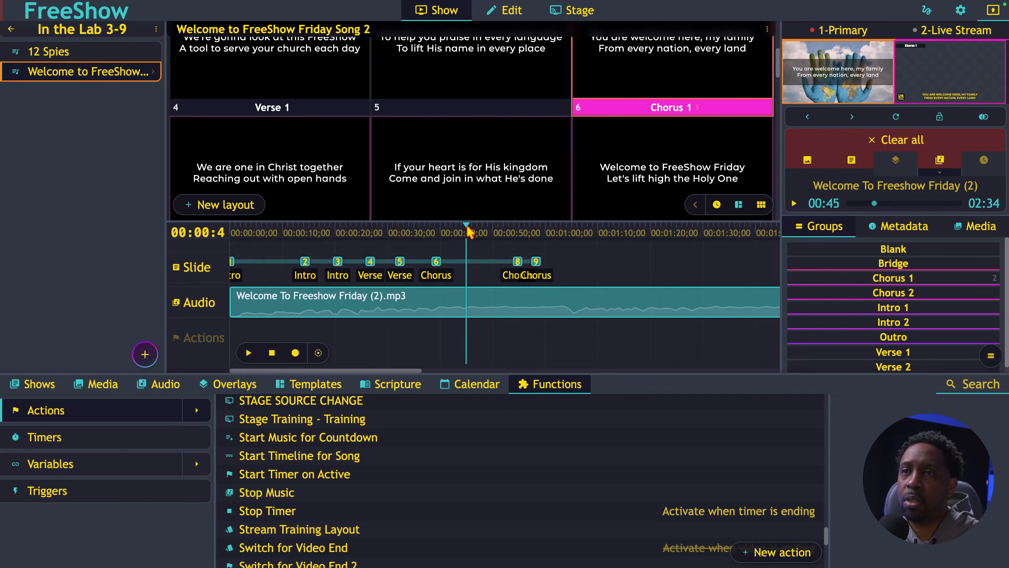
pyautogui.click(288, 173)
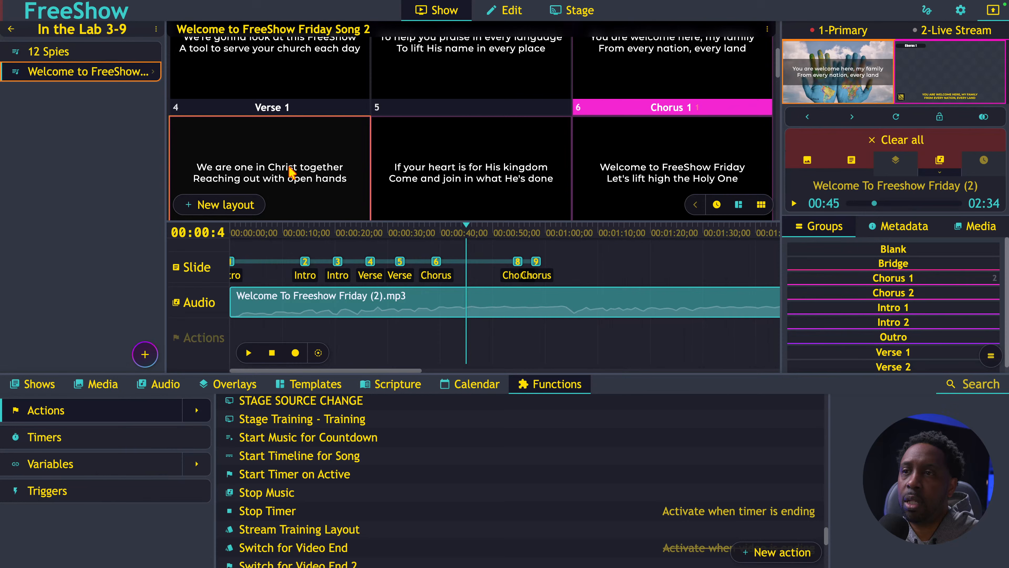
pyautogui.click(296, 353)
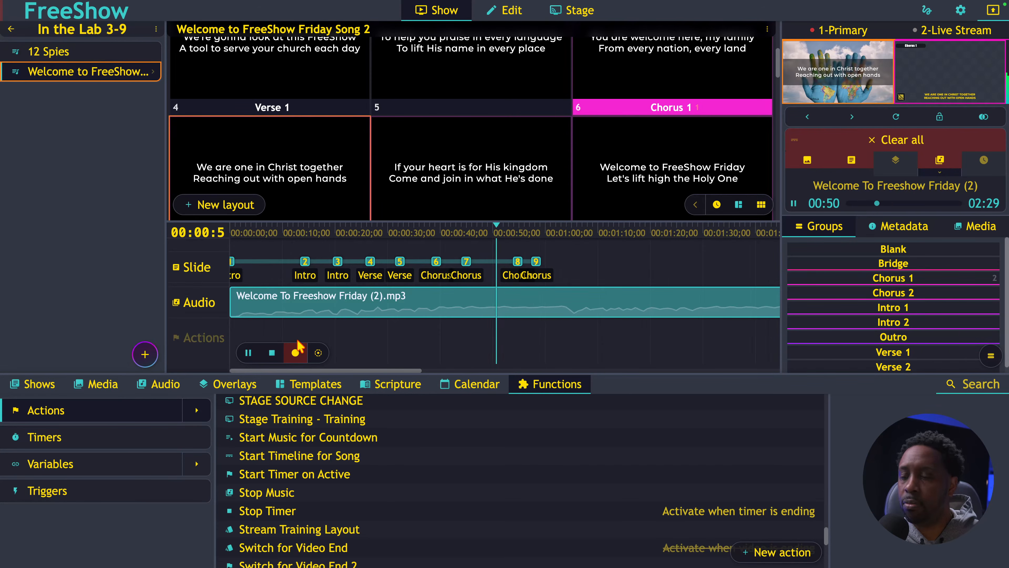
pyautogui.press('space')
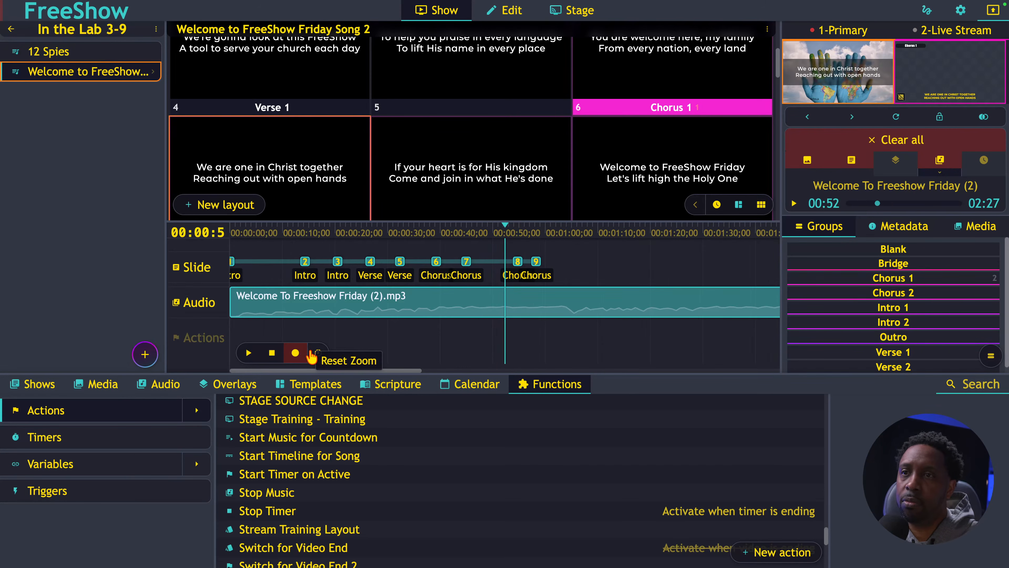
# Step: Move the slide 8 marker earlier on the timeline to the playhead at about 52 seconds
pyautogui.scroll(-2, 491, 188)
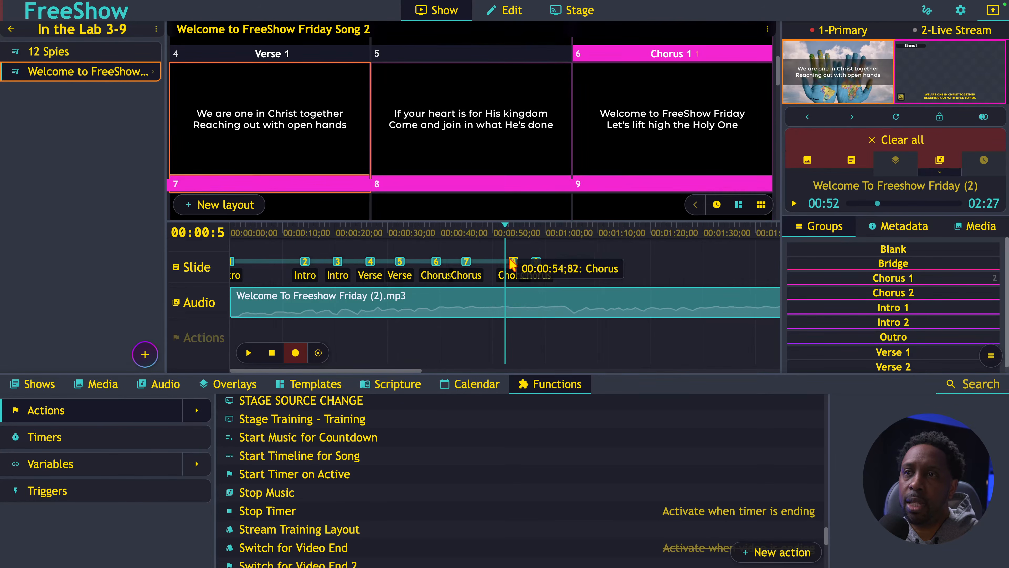
pyautogui.moveTo(513, 263); pyautogui.dragTo(508, 263)
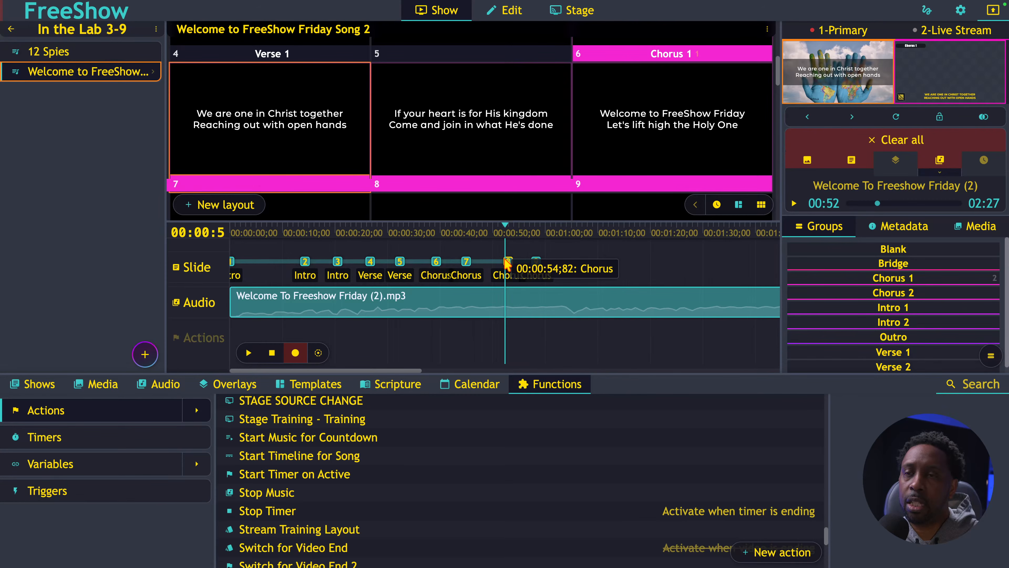
pyautogui.scroll(3, 519, 252)
pyautogui.scroll(3, 519, 252)
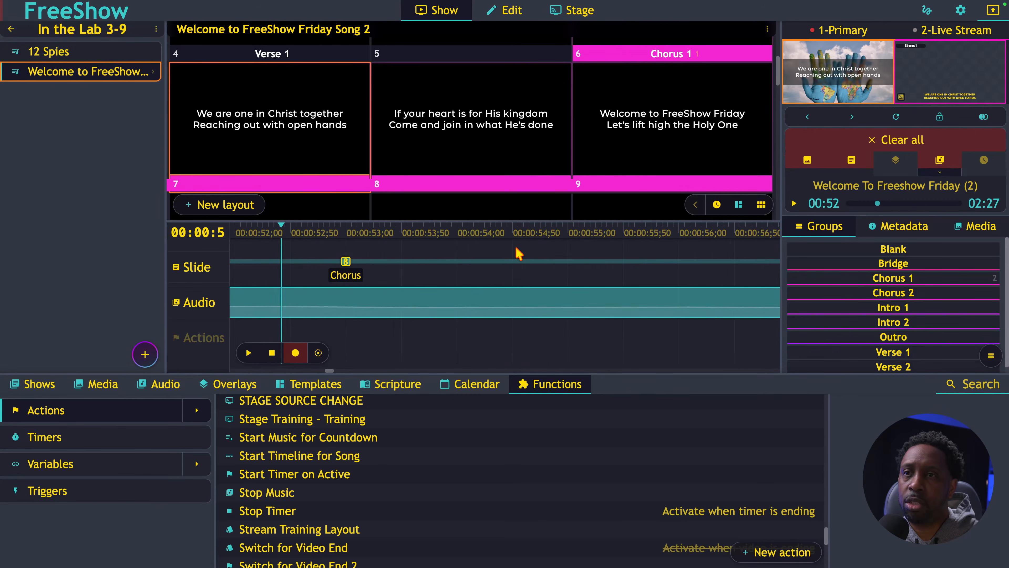
pyautogui.scroll(1, 374, 290)
pyautogui.moveTo(363, 267); pyautogui.dragTo(304, 267)
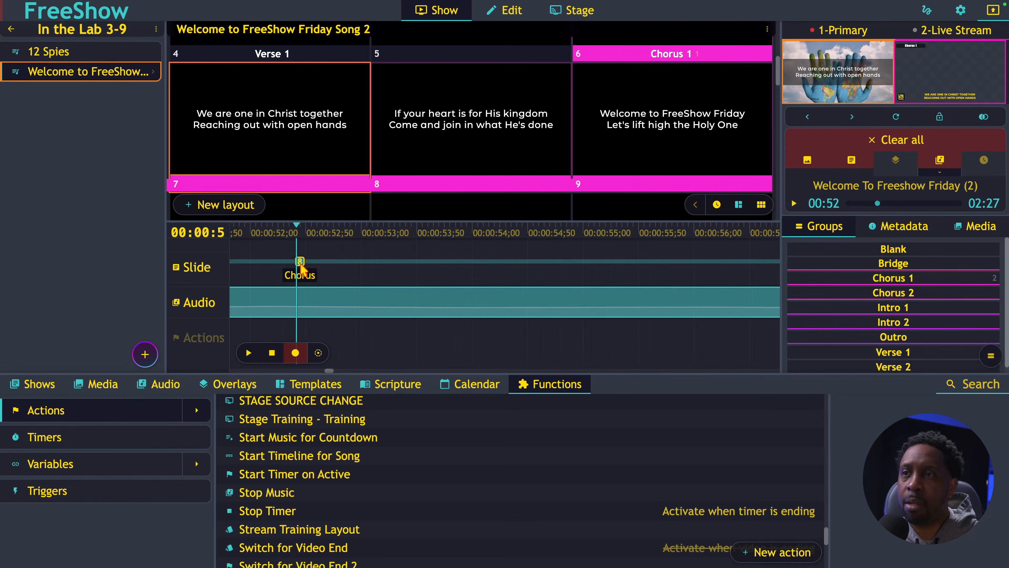
# Step: Stop recording and play the timeline from the slide 7 marker to check the timing of the slide 8 change
pyautogui.scroll(-6, 302, 270)
pyautogui.scroll(-3, 302, 270)
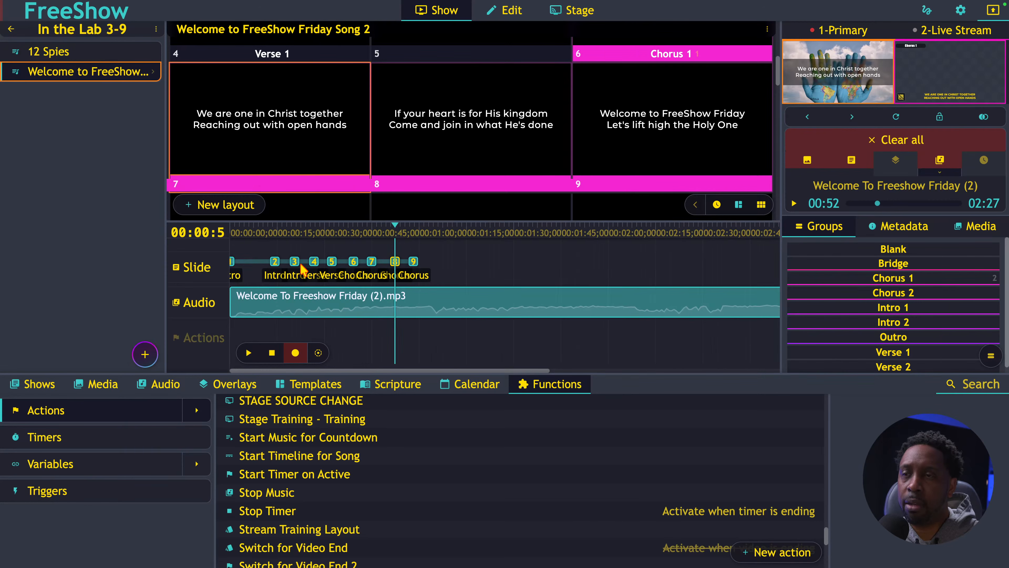
pyautogui.click(377, 230)
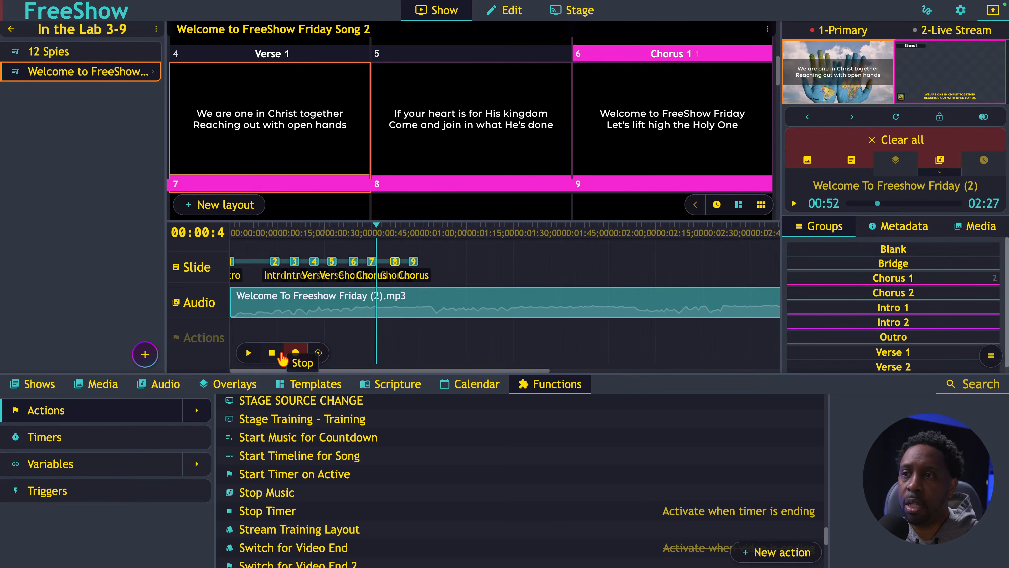
pyautogui.click(273, 354)
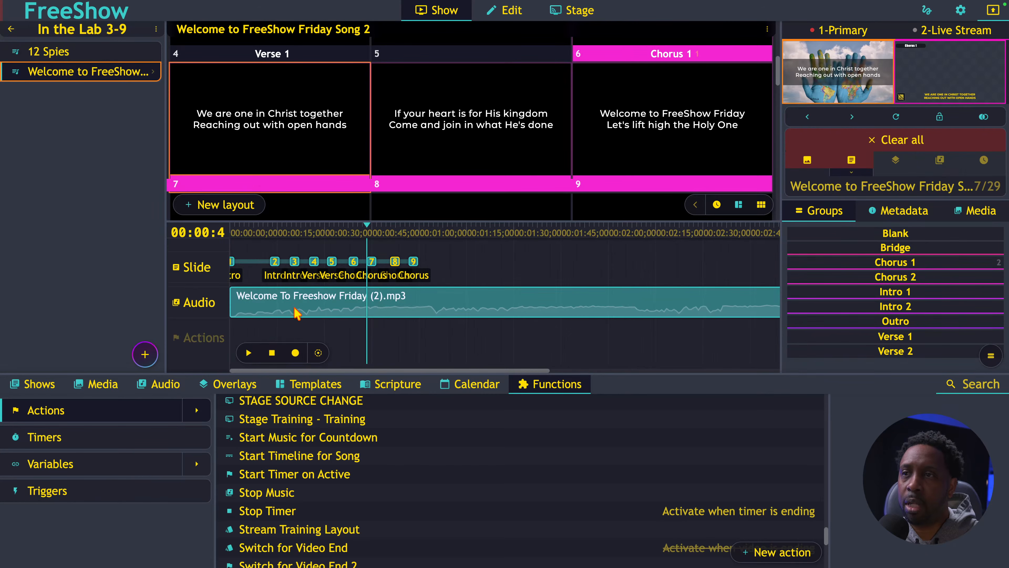
pyautogui.click(249, 353)
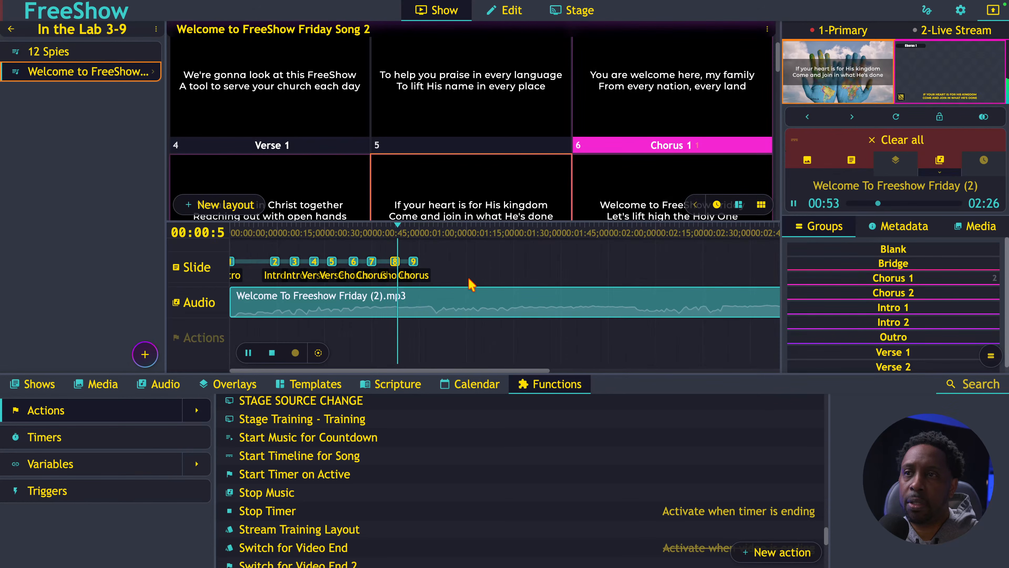
pyautogui.press('space')
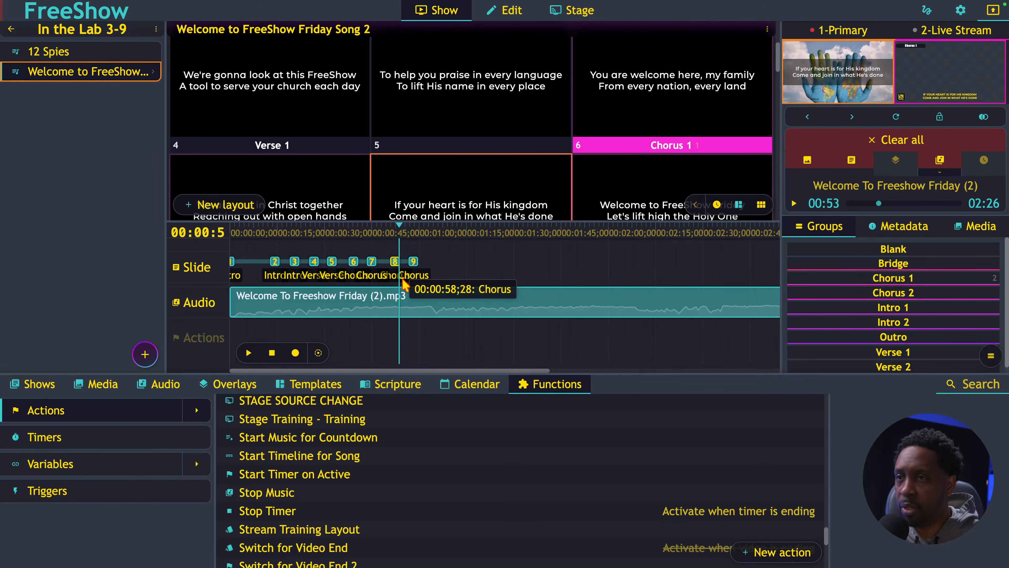
# Step: Replay the passage from about 47 seconds, pause it, and move the slide 8 marker to about 51 seconds
pyautogui.scroll(10, 403, 283)
pyautogui.hscroll(-10, 411, 279)
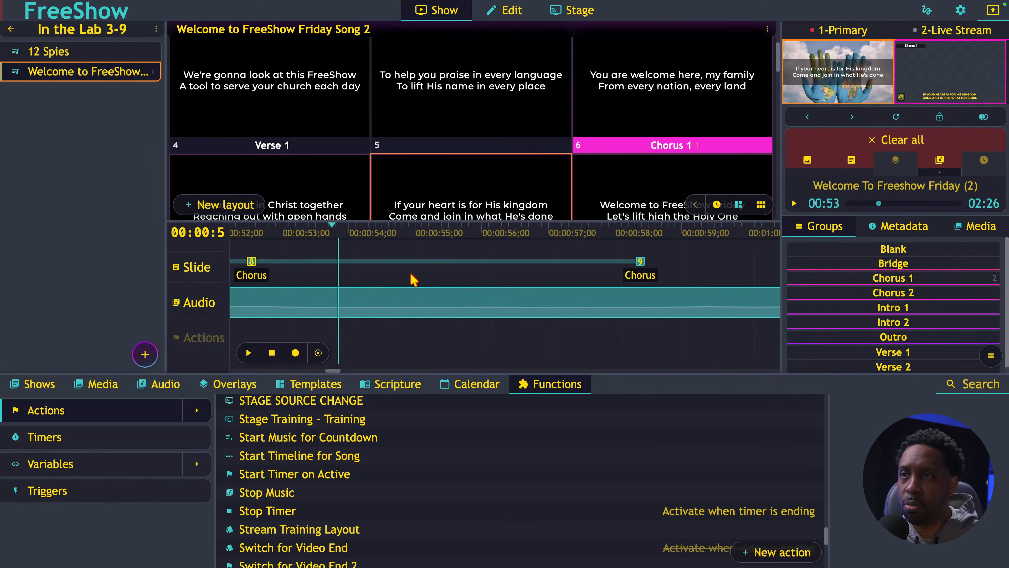
pyautogui.click(293, 239)
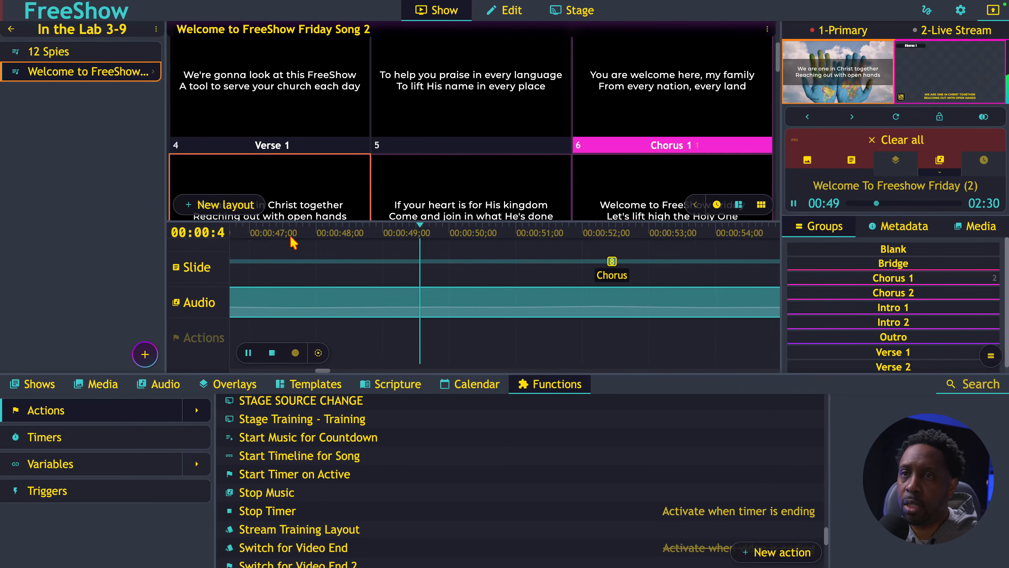
pyautogui.press('space')
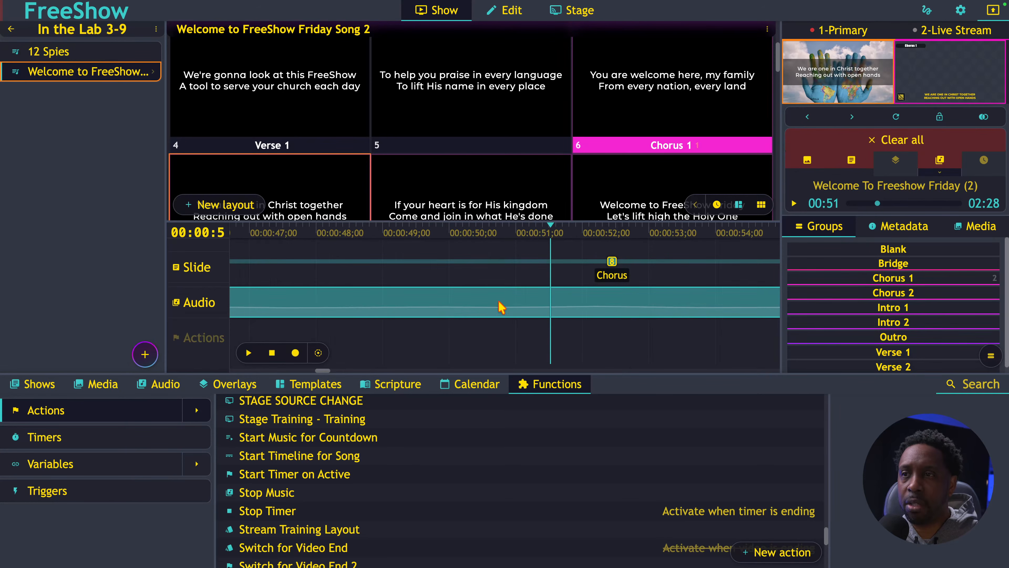
pyautogui.moveTo(613, 265); pyautogui.dragTo(556, 265)
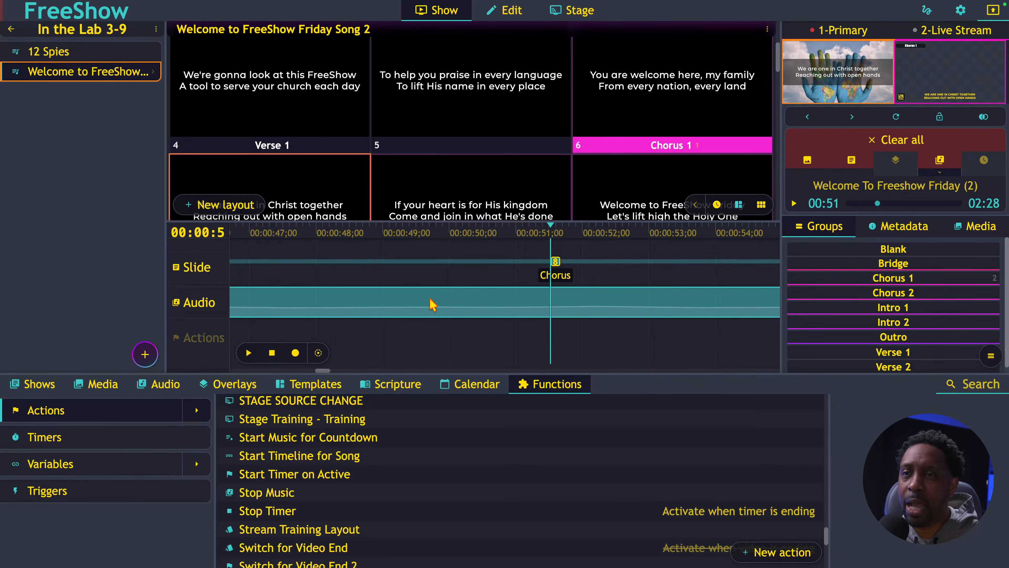
# Step: Play the timeline from the slide 7 marker through slide 8 to check the adjusted marker, and pause playback
pyautogui.scroll(-5, 431, 306)
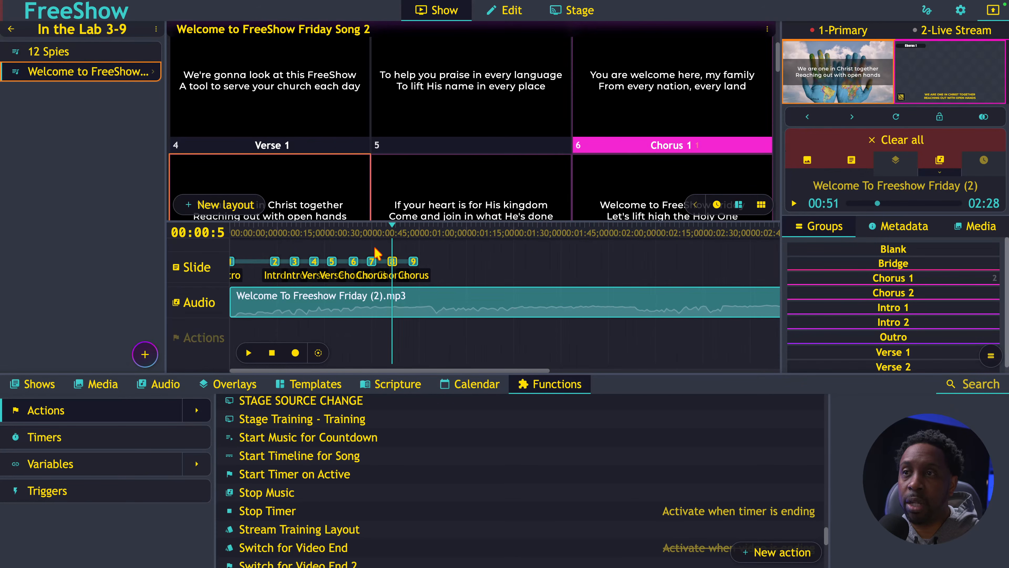
pyautogui.click(371, 233)
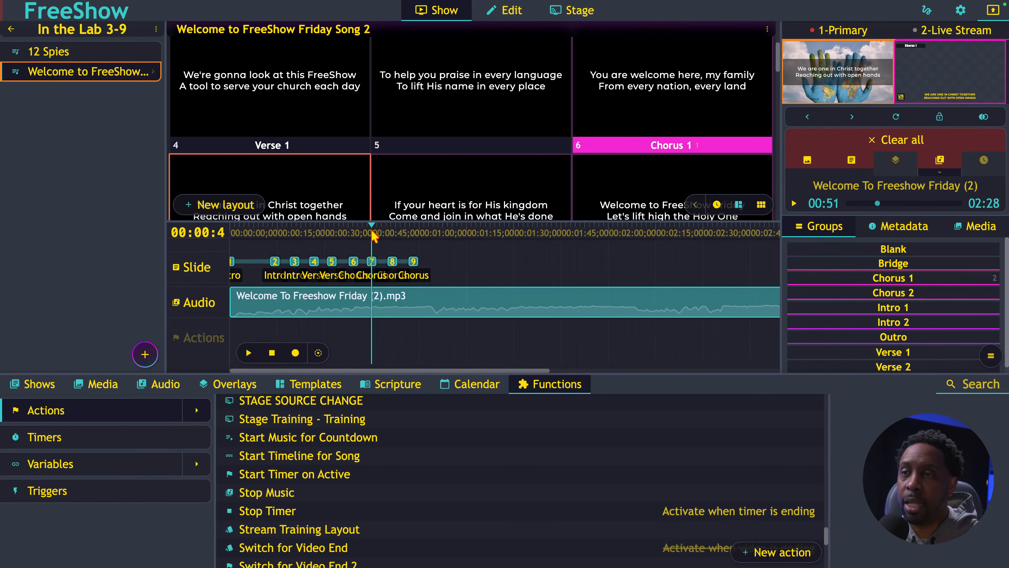
pyautogui.press('space')
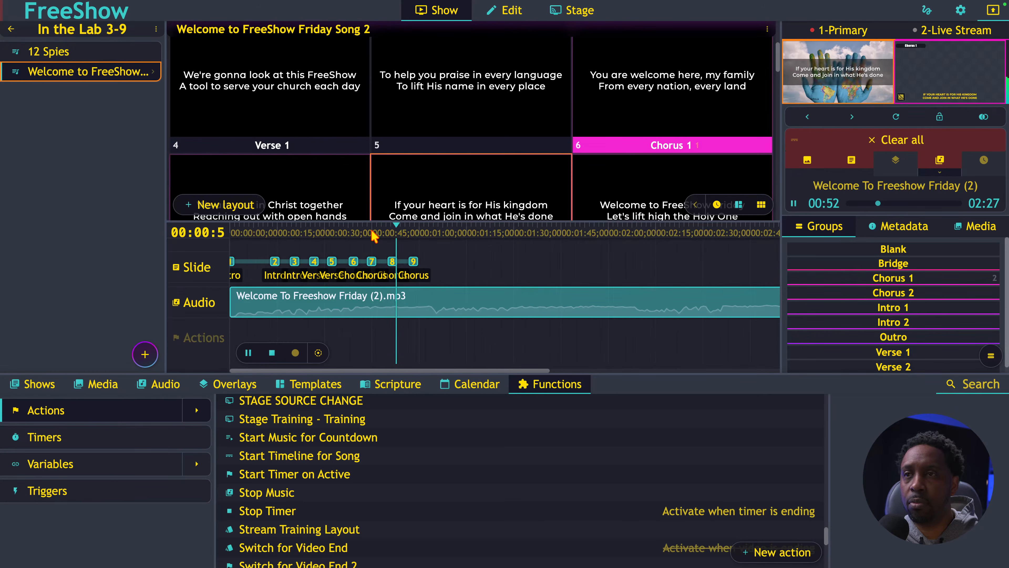
pyautogui.press('space')
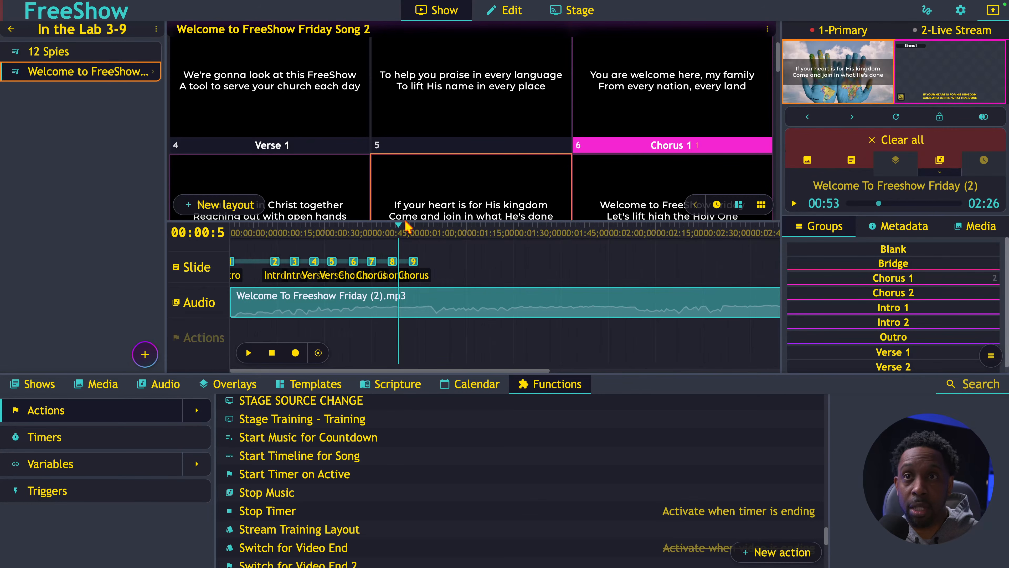
# Step: Look at the timeline toggle in the show's options, close the options, and return to the Intro 1 slide
pyautogui.click(767, 30)
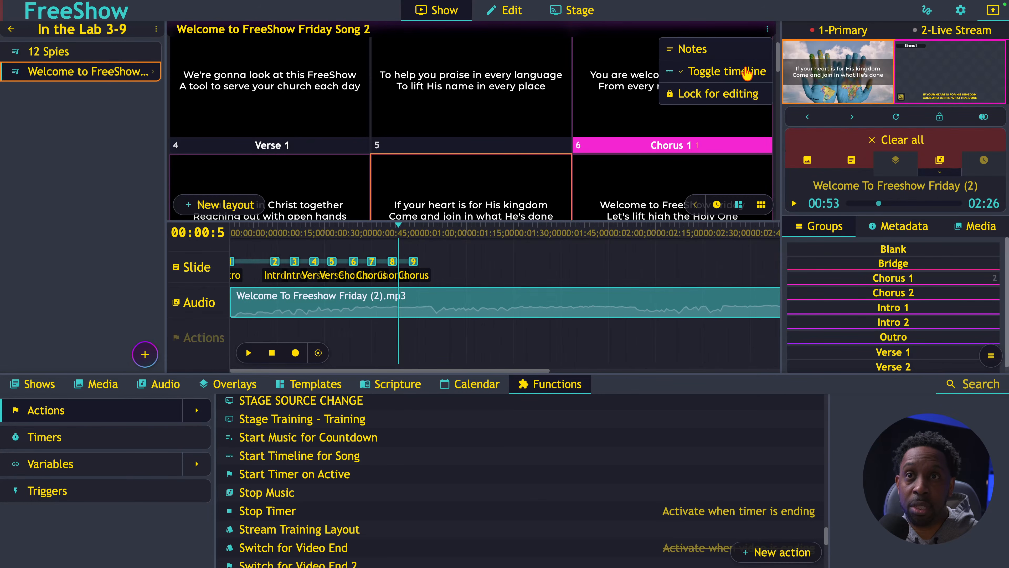
pyautogui.click(769, 29)
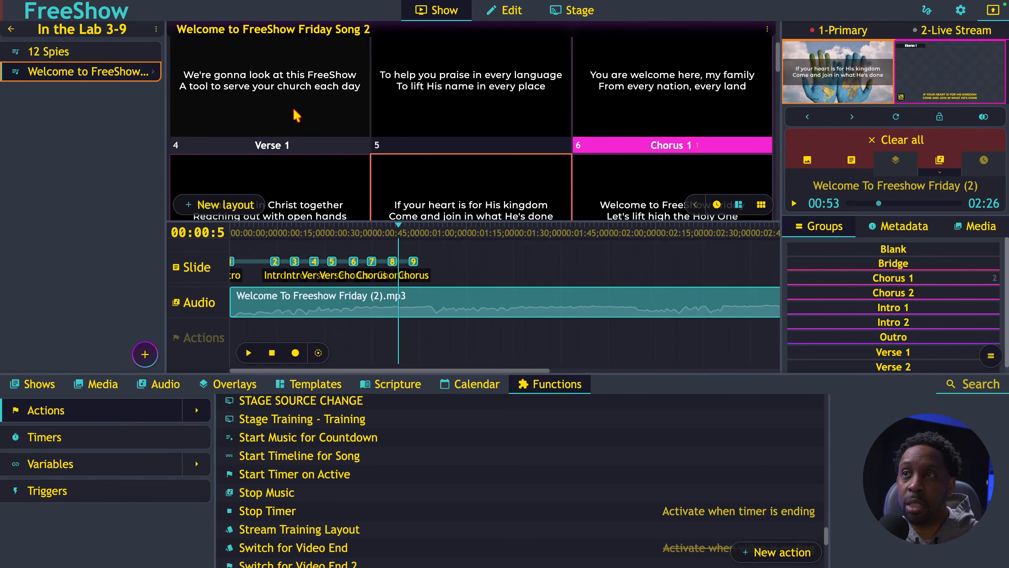
pyautogui.scroll(3, 332, 63)
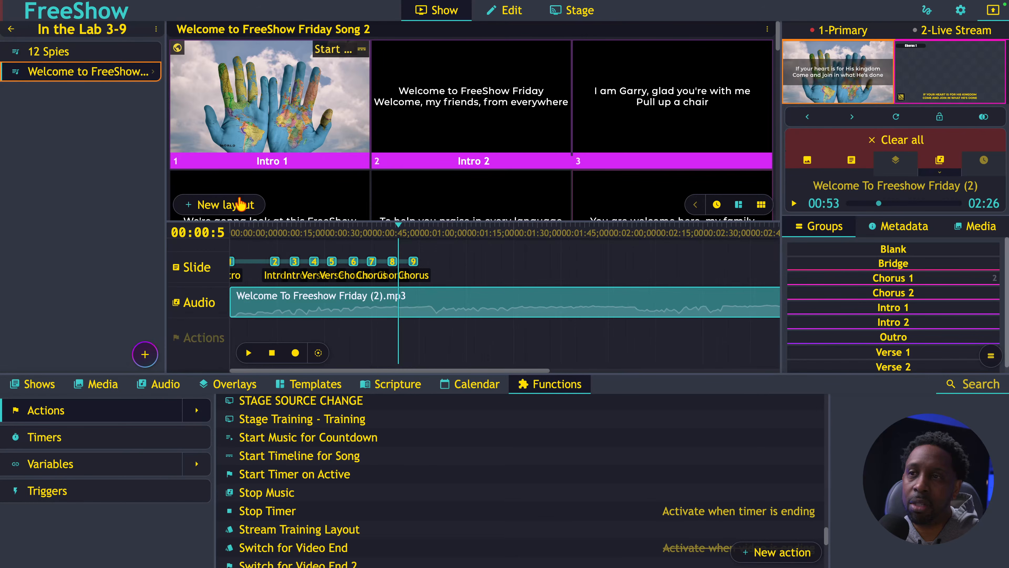
# Step: Remove the Welcome to FreeShow Friday song from the In the Lab 3-9 project and open 12 Spies
pyautogui.rightClick(90, 81)
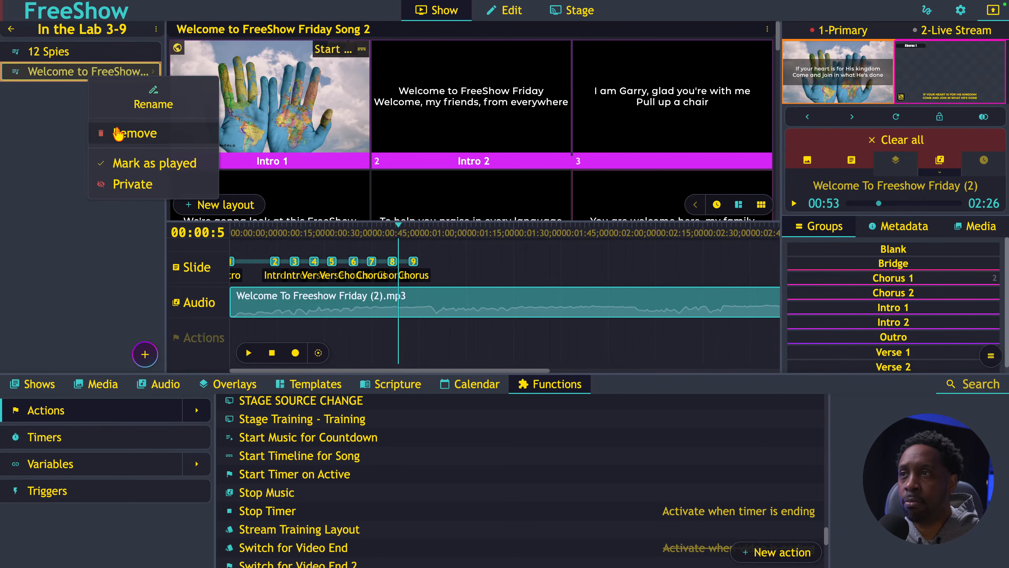
pyautogui.click(115, 132)
pyautogui.click(50, 55)
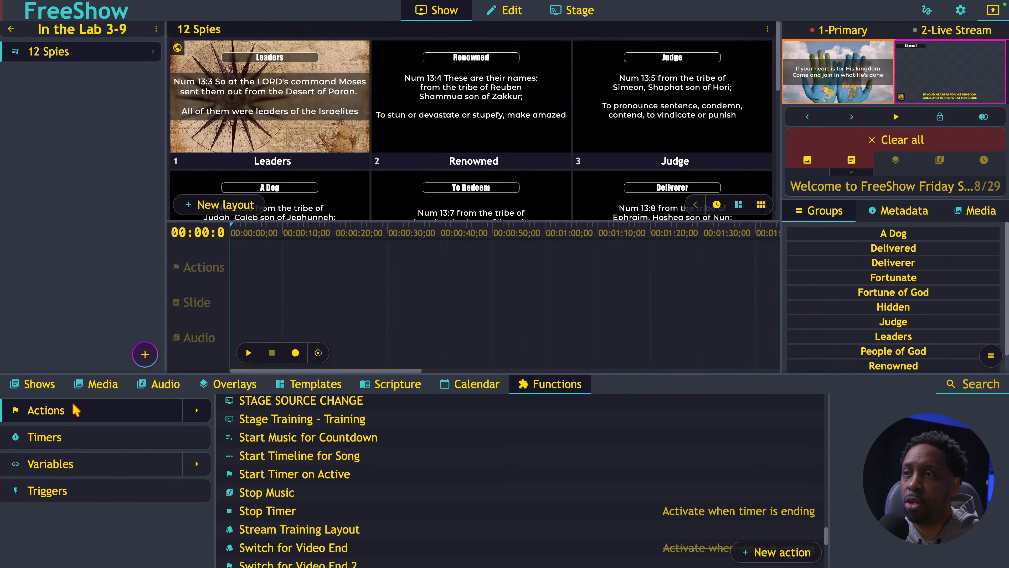
# Step: Add the show Welcome to FreeShow Friday Song 2 from the Songs category to the project after 12 Spies
pyautogui.click(39, 387)
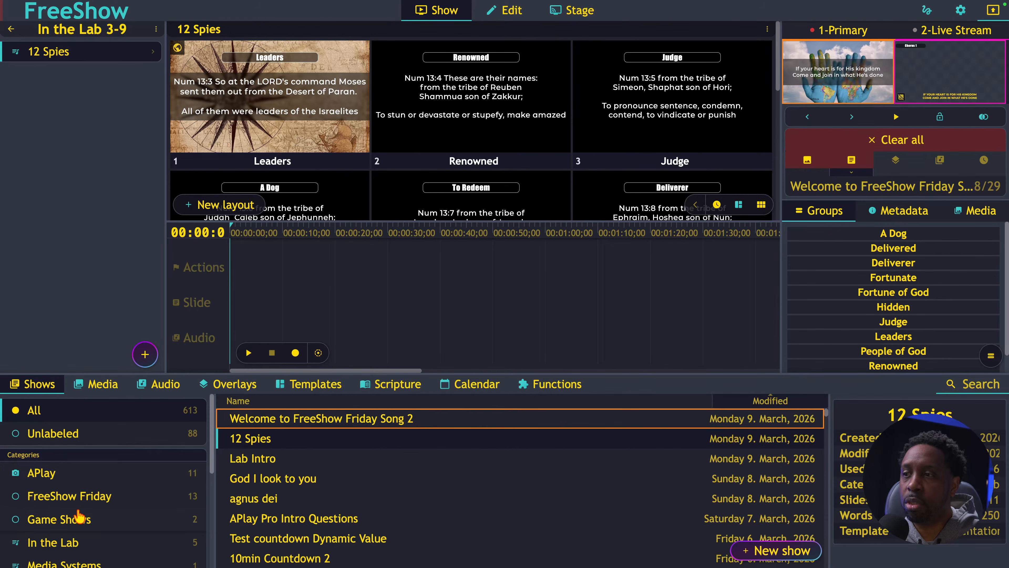
pyautogui.scroll(-3, 76, 513)
pyautogui.click(64, 532)
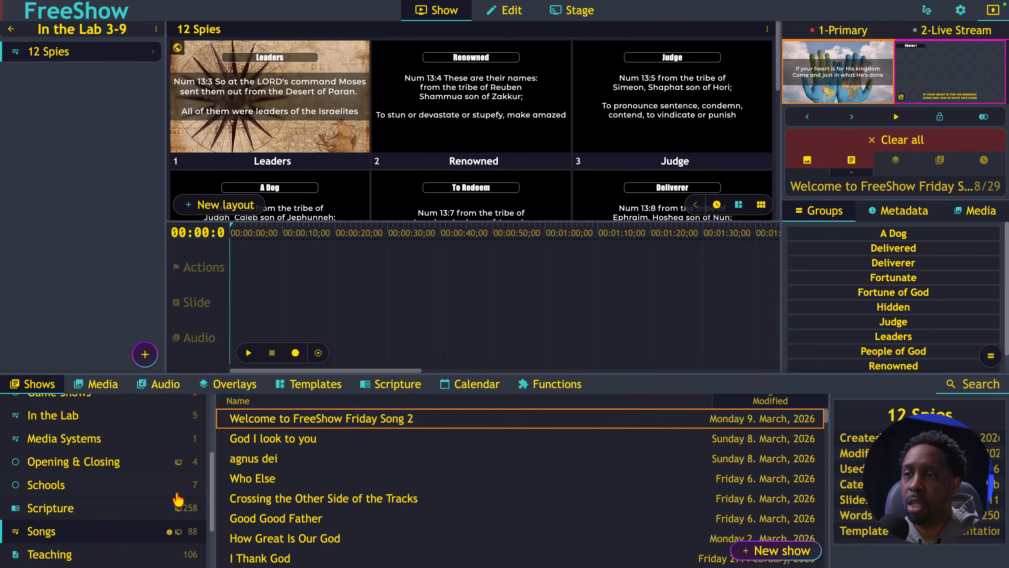
pyautogui.click(978, 386)
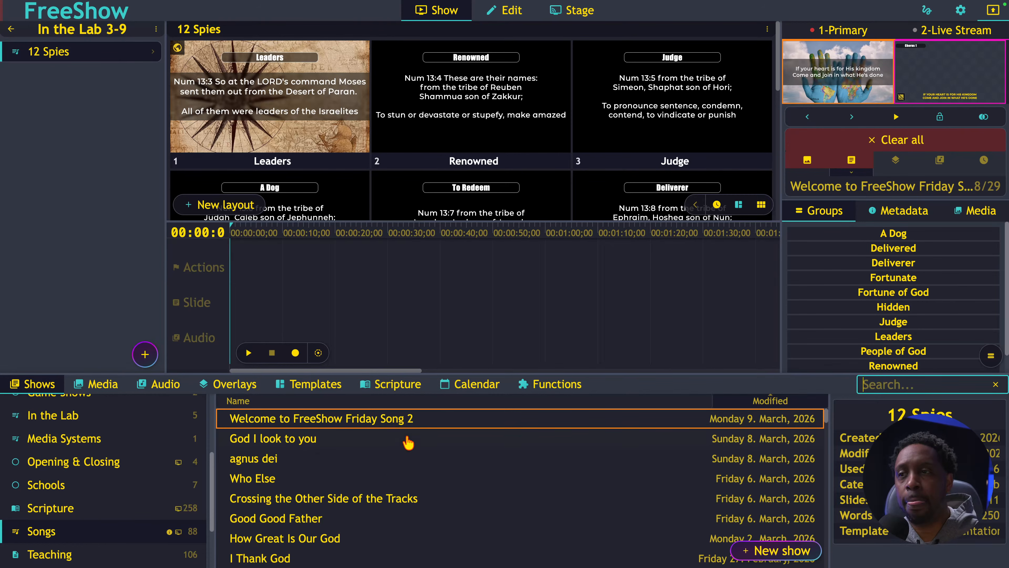
pyautogui.moveTo(307, 420); pyautogui.dragTo(100, 180)
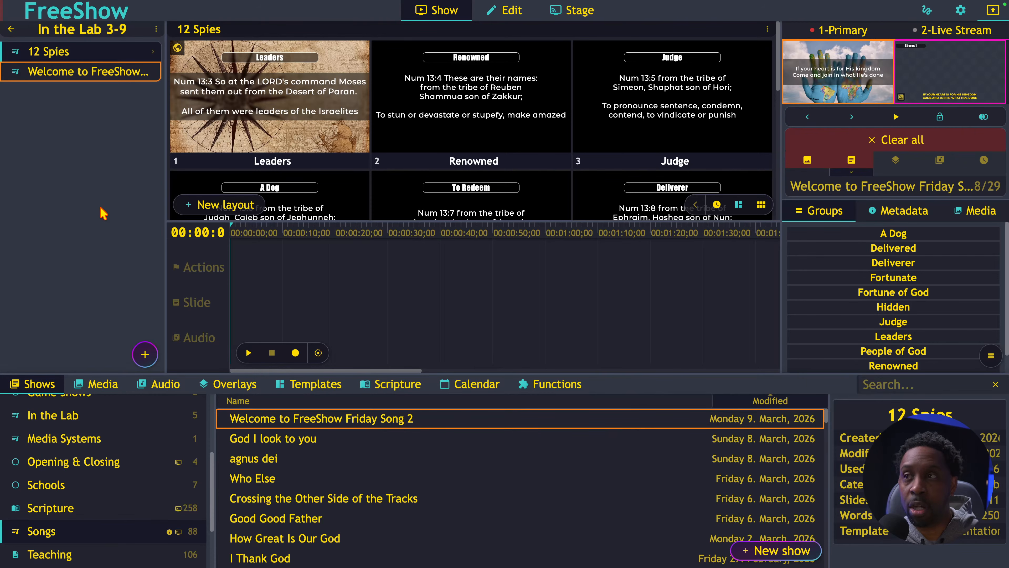
# Step: Add a new section named Worship to the In the Lab 3-9 project, after 12 Spies
pyautogui.click(145, 354)
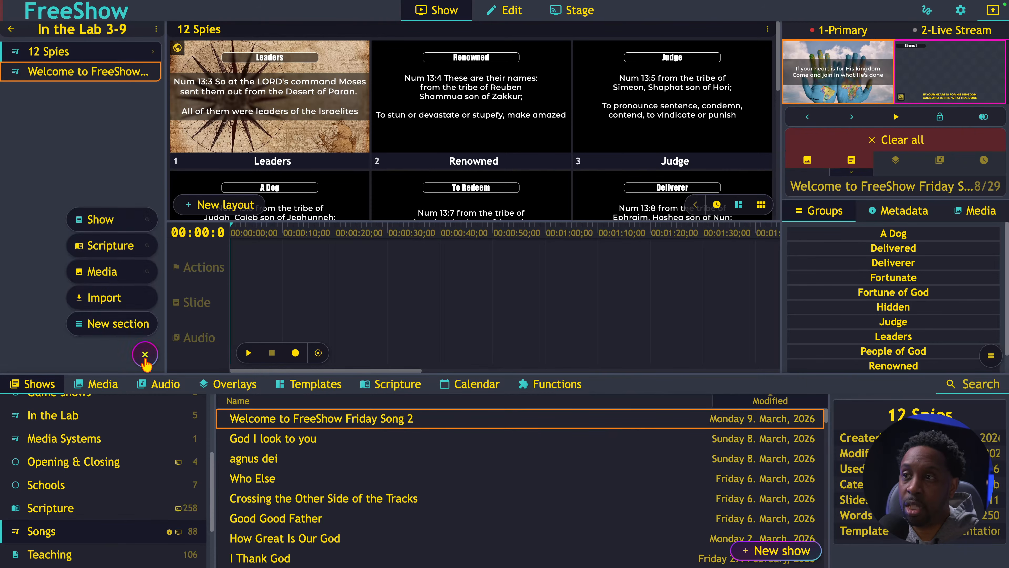
pyautogui.click(119, 324)
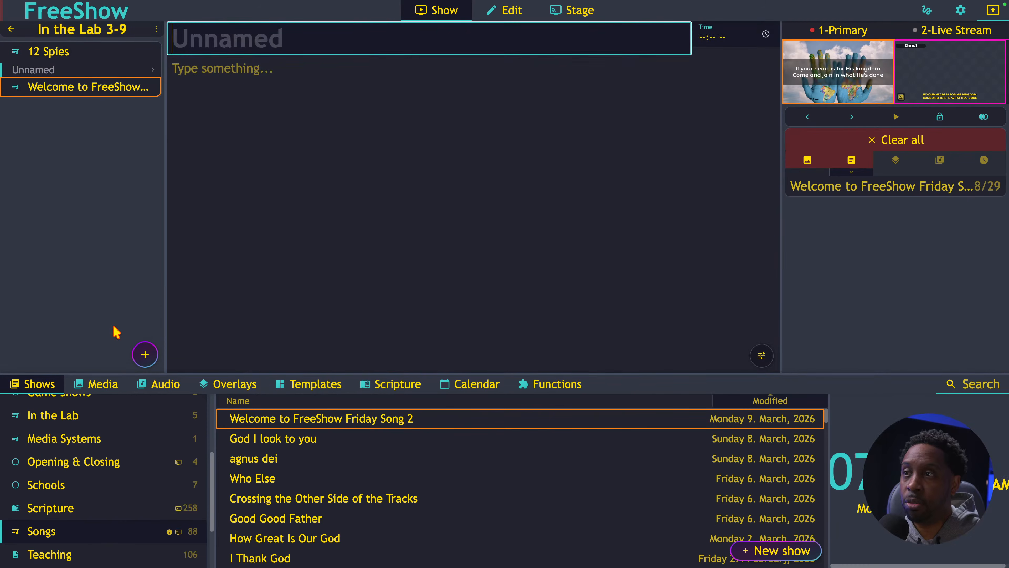
pyautogui.write('Worshio')
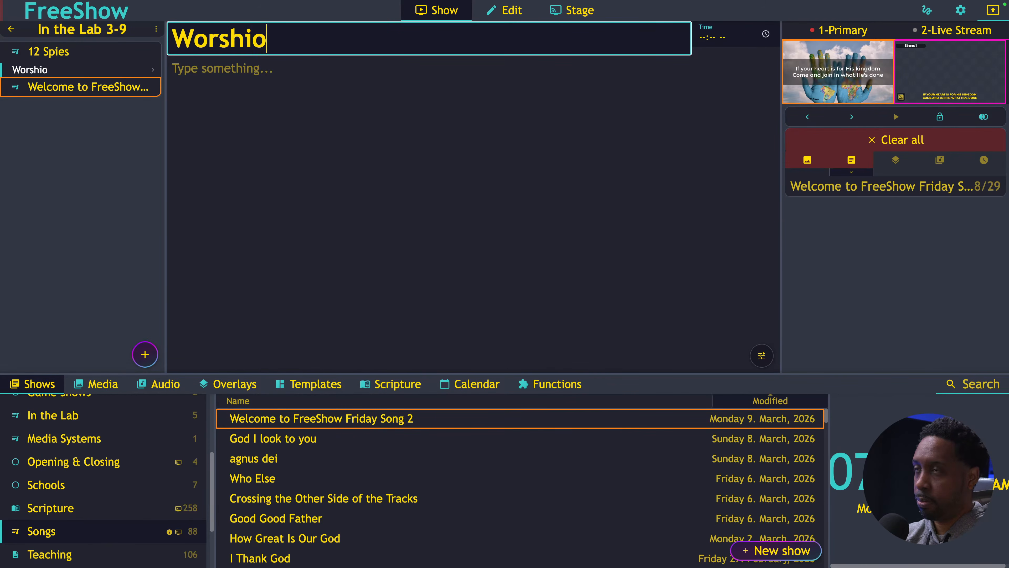
pyautogui.press('Return')
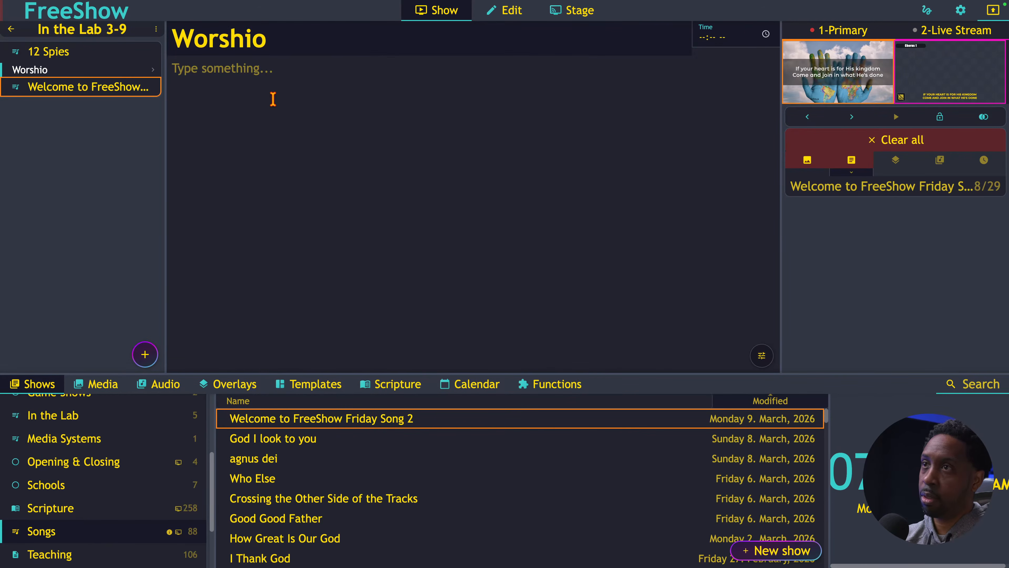
pyautogui.click(270, 42)
pyautogui.press('BackSpace')
pyautogui.write('p')
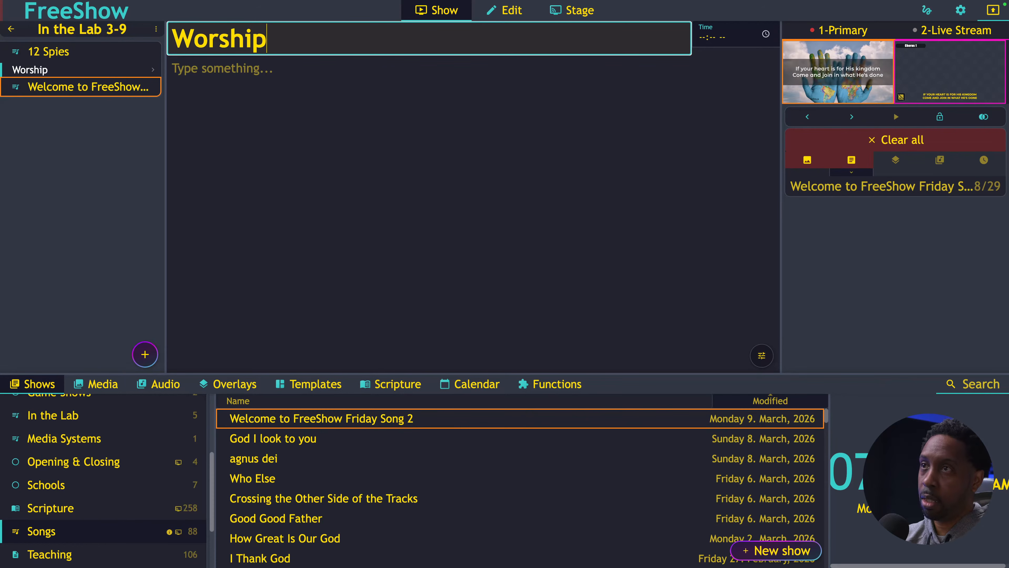
pyautogui.press('Return')
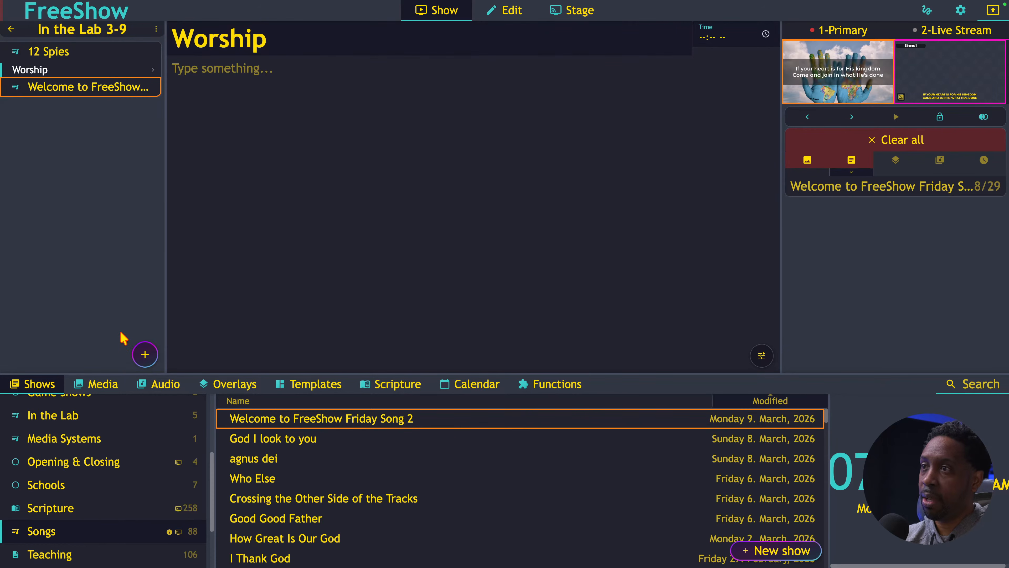
# Step: Add a section named Message and arrange the project with the Welcome to FreeShow song under Worship and 12 Spies under Message
pyautogui.click(145, 354)
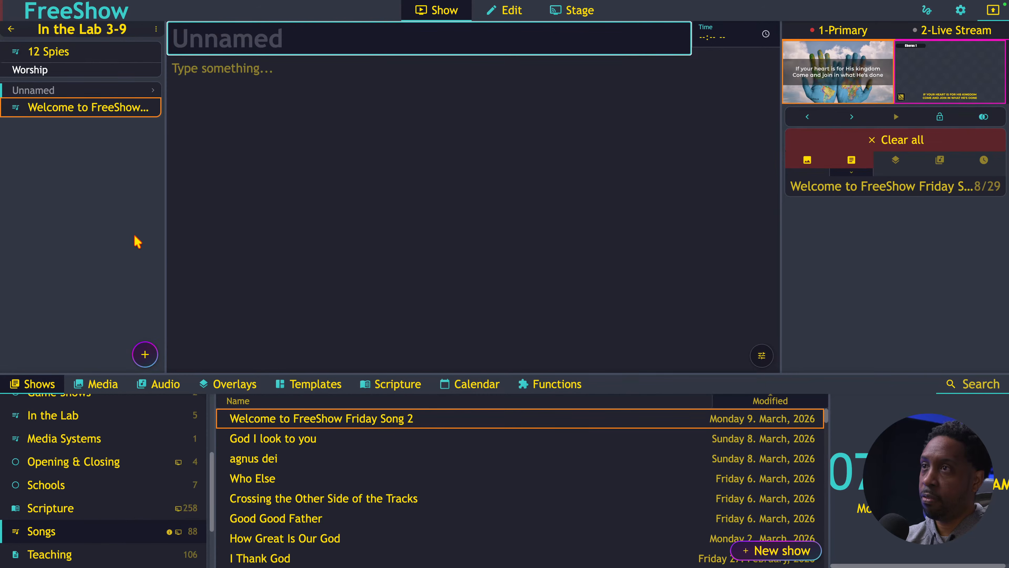
pyautogui.write('Mes')
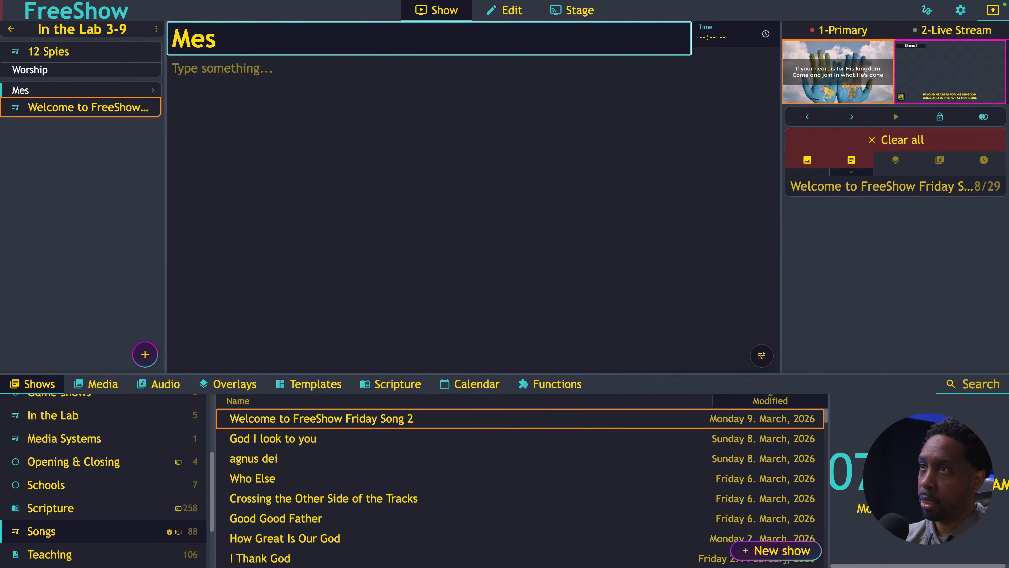
pyautogui.write('sage')
pyautogui.press('Return')
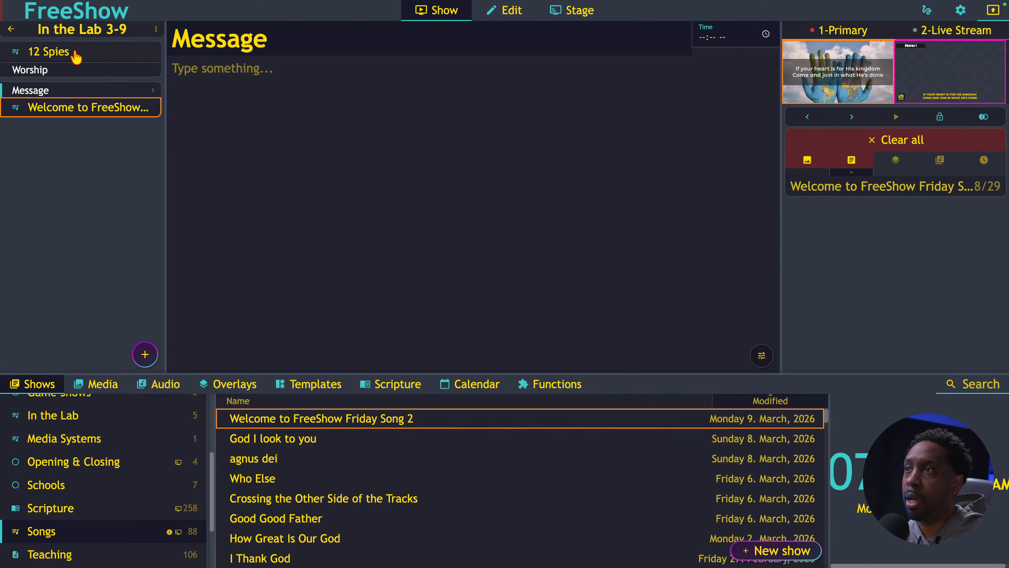
pyautogui.moveTo(77, 55)
pyautogui.mouseDown()
pyautogui.moveTo(68, 100)
pyautogui.moveTo(75, 48)
pyautogui.moveTo(77, 60)
pyautogui.mouseUp()
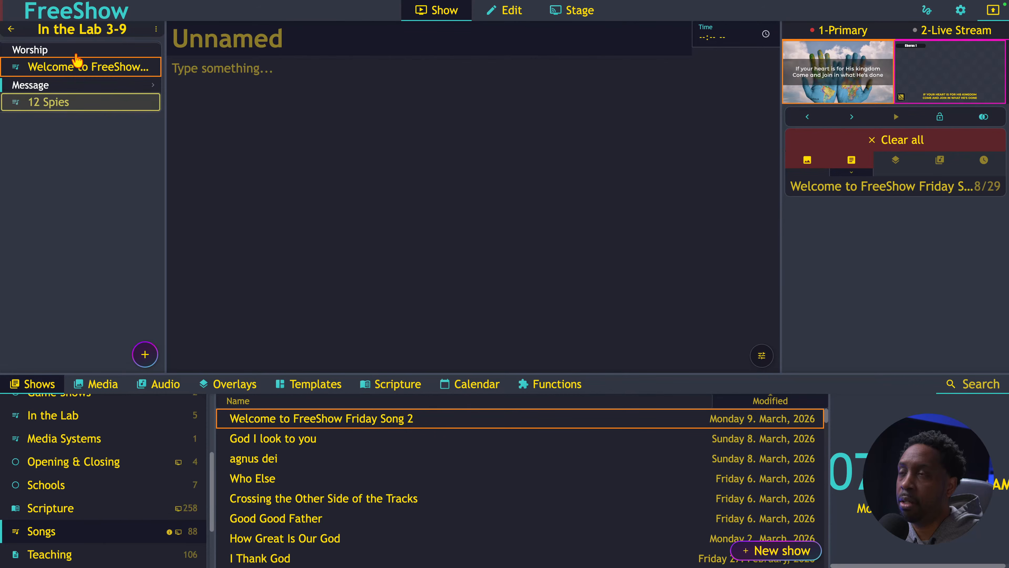
# Step: Set the Worship section's color to the muted green swatch
pyautogui.rightClick(56, 49)
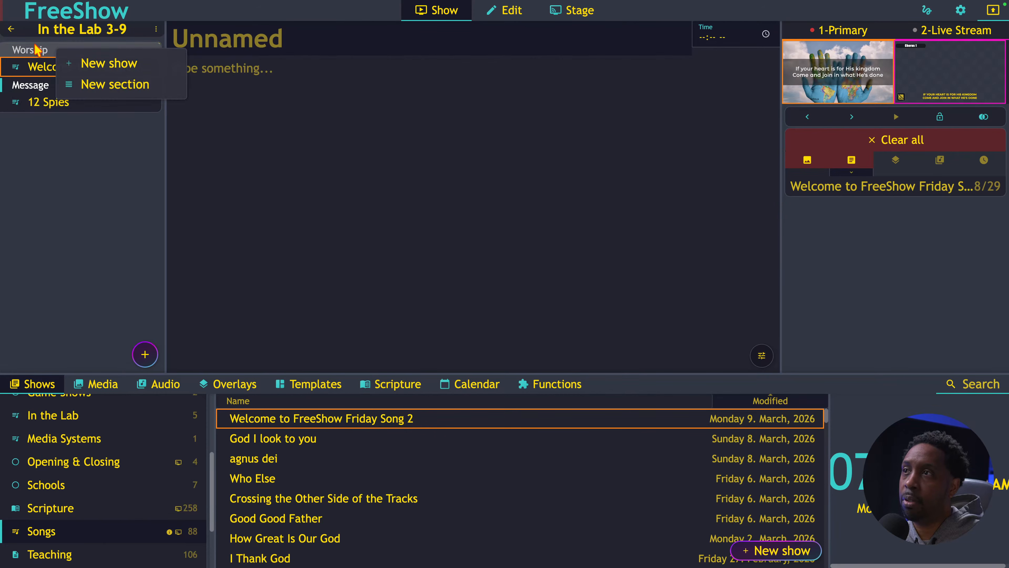
pyautogui.click(32, 52)
pyautogui.rightClick(32, 52)
pyautogui.click(80, 76)
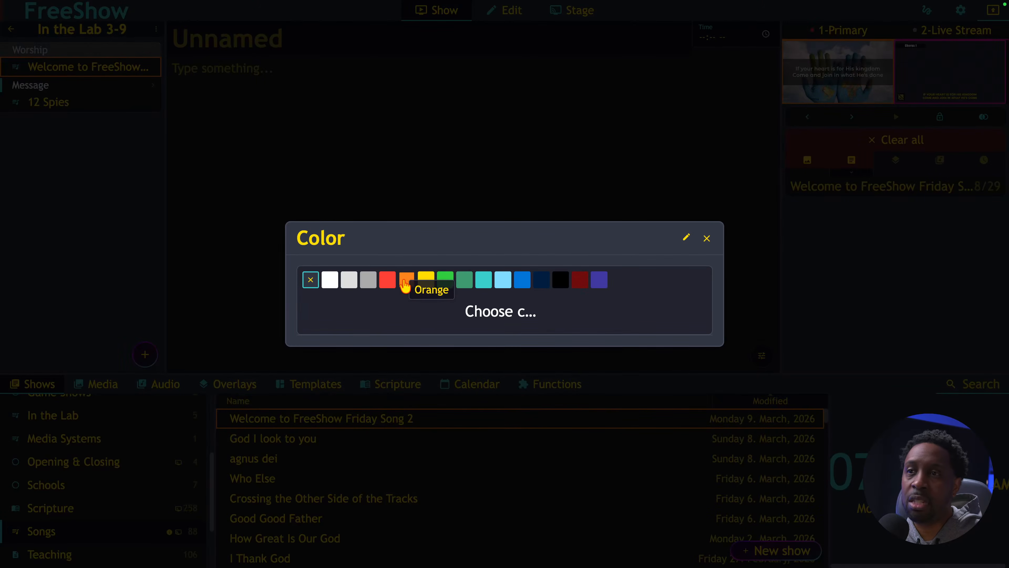
pyautogui.click(452, 280)
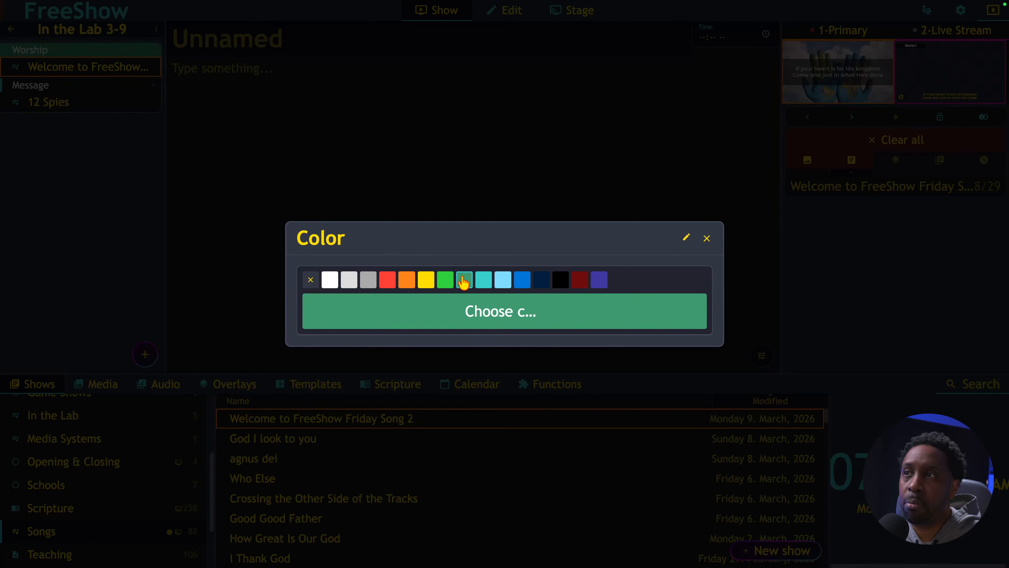
pyautogui.click(130, 123)
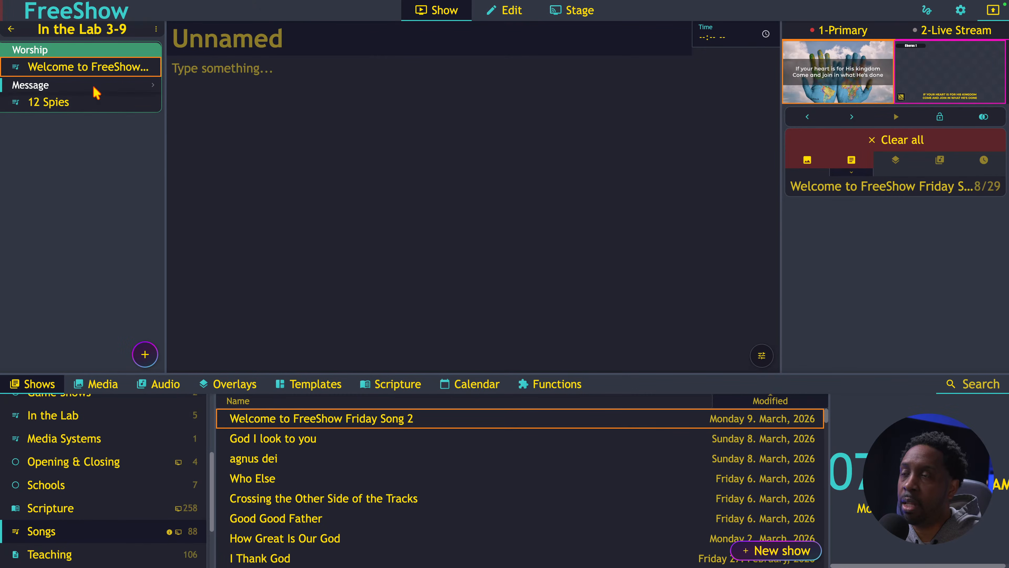
# Step: Set the Message section's color to blue
pyautogui.rightClick(97, 94)
pyautogui.click(139, 104)
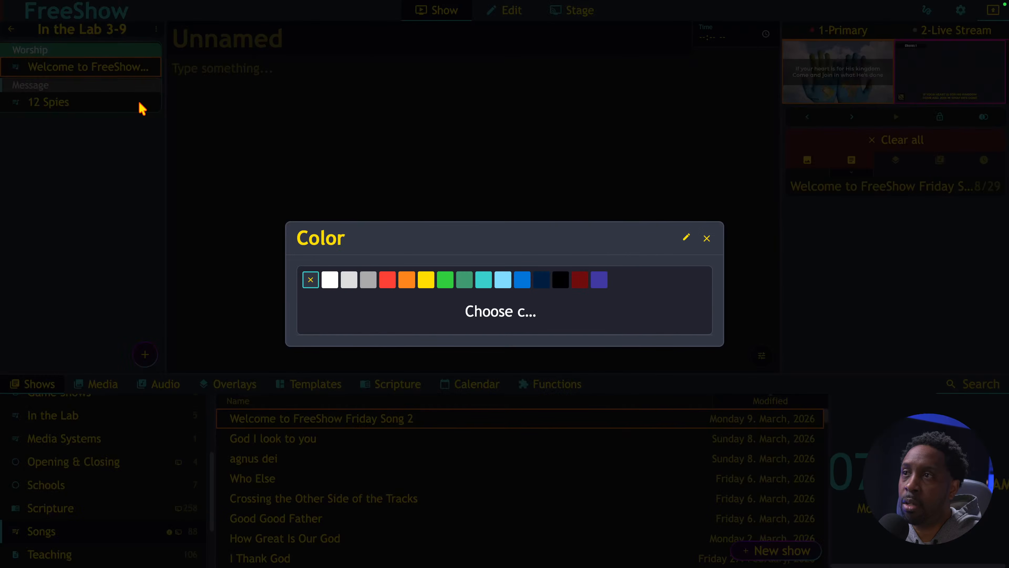
pyautogui.click(529, 283)
pyautogui.click(145, 195)
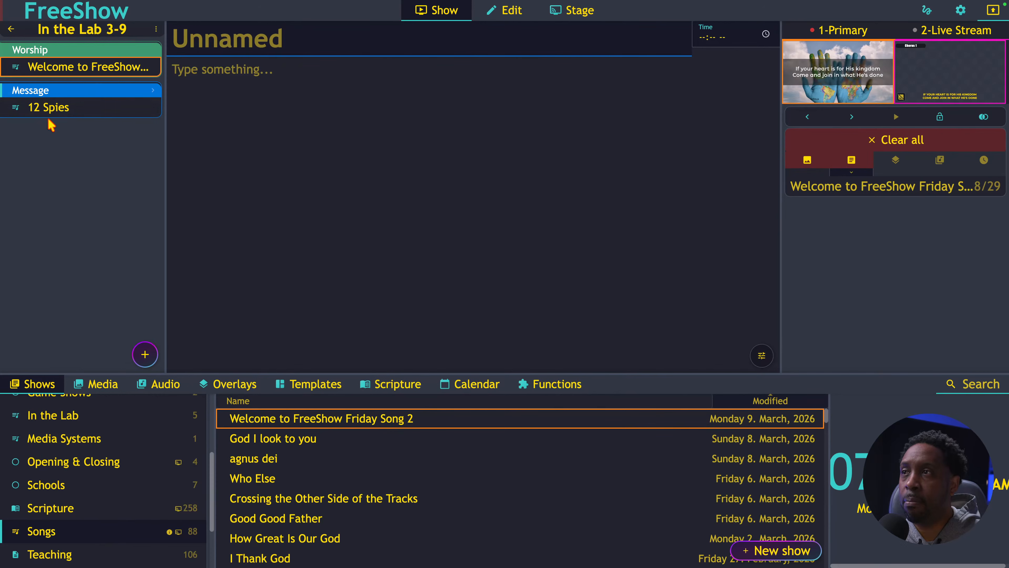
# Step: View the slides of Welcome to FreeShow Friday Song 2 from the project, and open 12 Spies
pyautogui.click(105, 71)
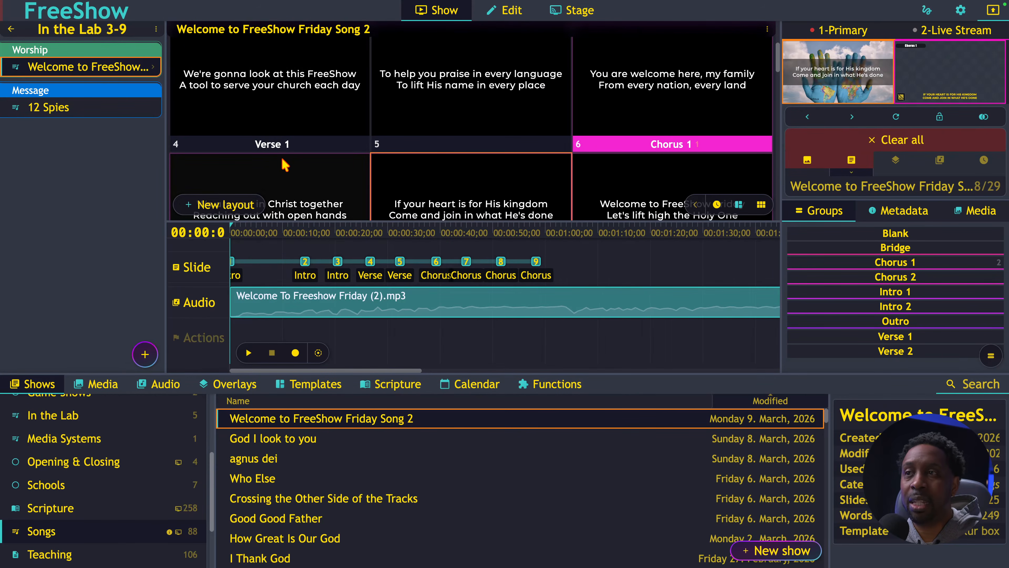
pyautogui.scroll(4, 285, 165)
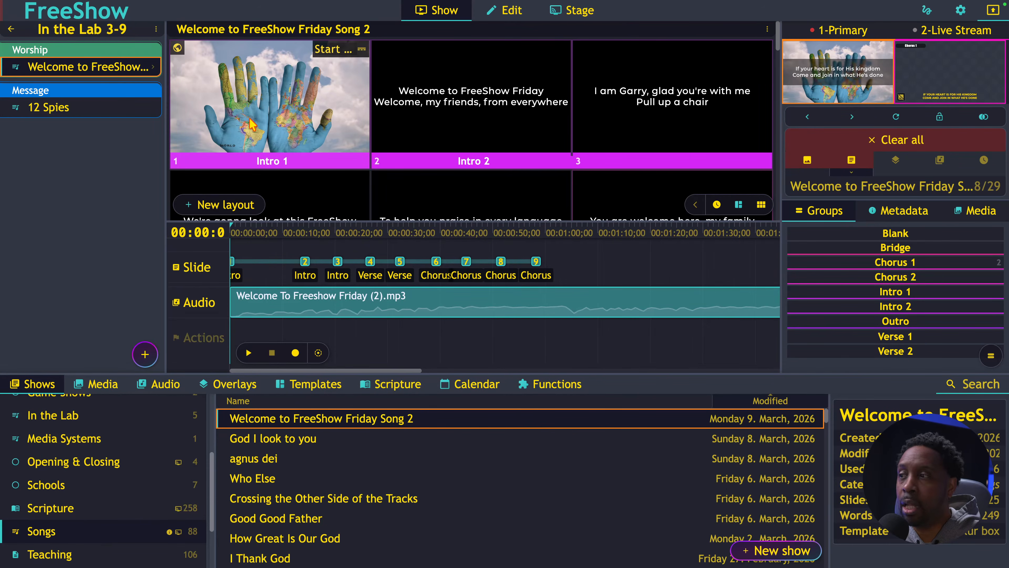
pyautogui.click(99, 108)
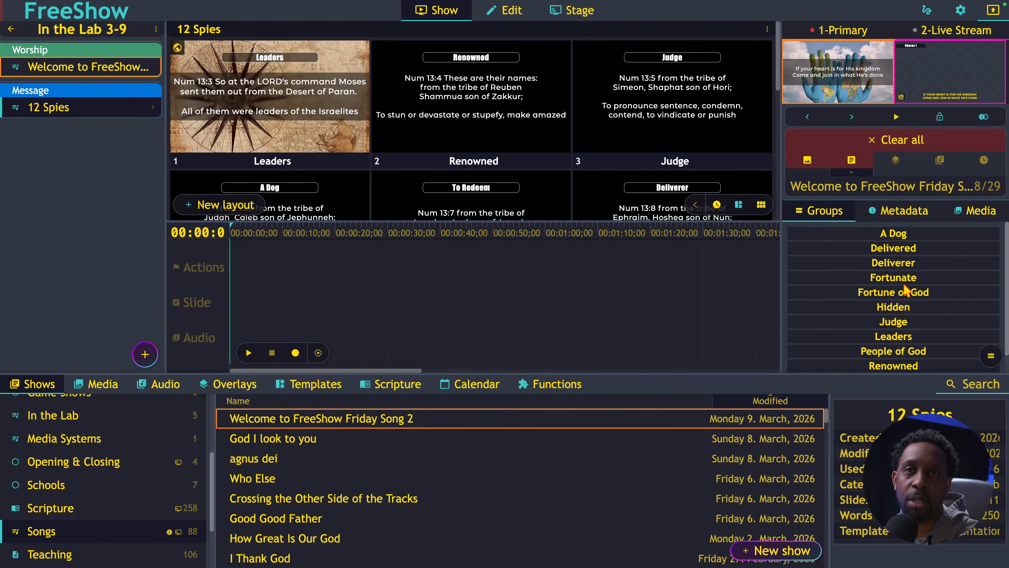
# Step: Open the Loop output in the output settings and look at the types offered for a new output without adding one
pyautogui.click(960, 11)
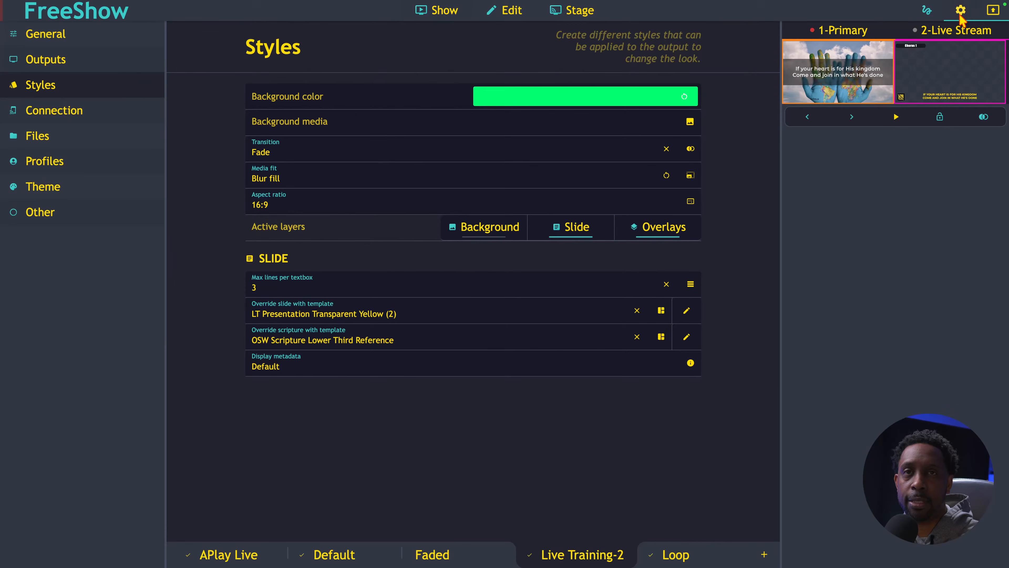
pyautogui.click(41, 63)
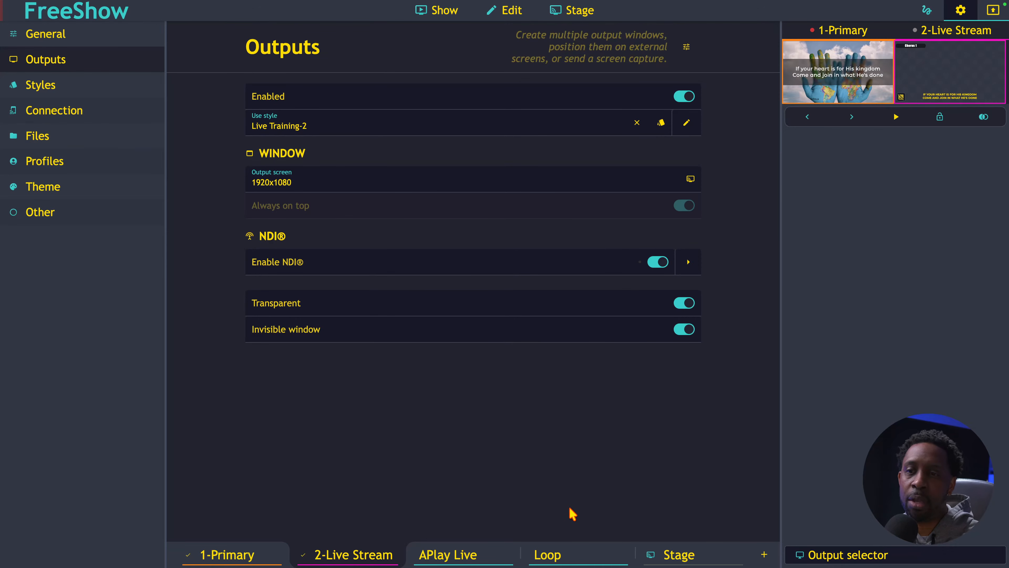
pyautogui.click(574, 553)
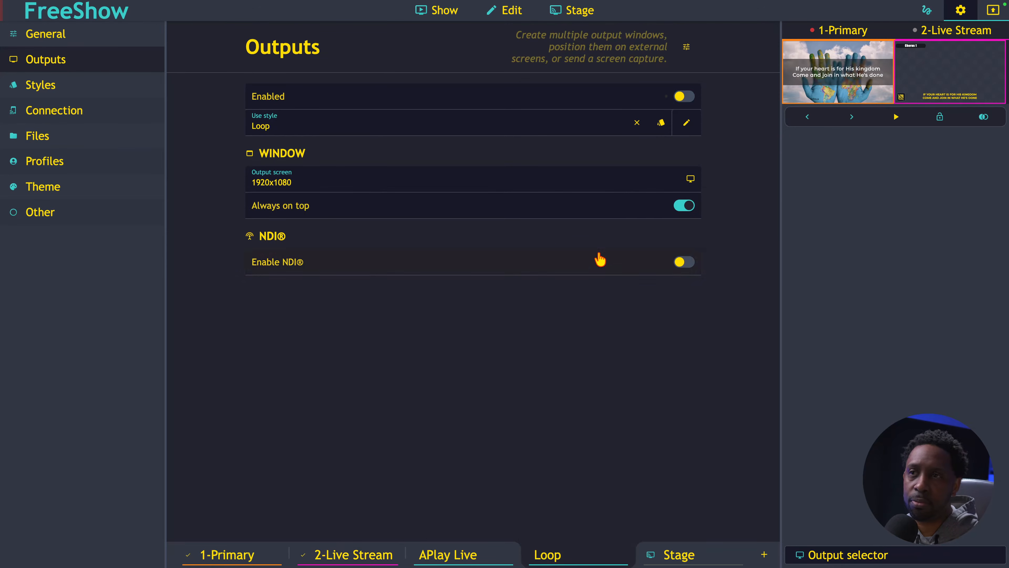
pyautogui.click(764, 554)
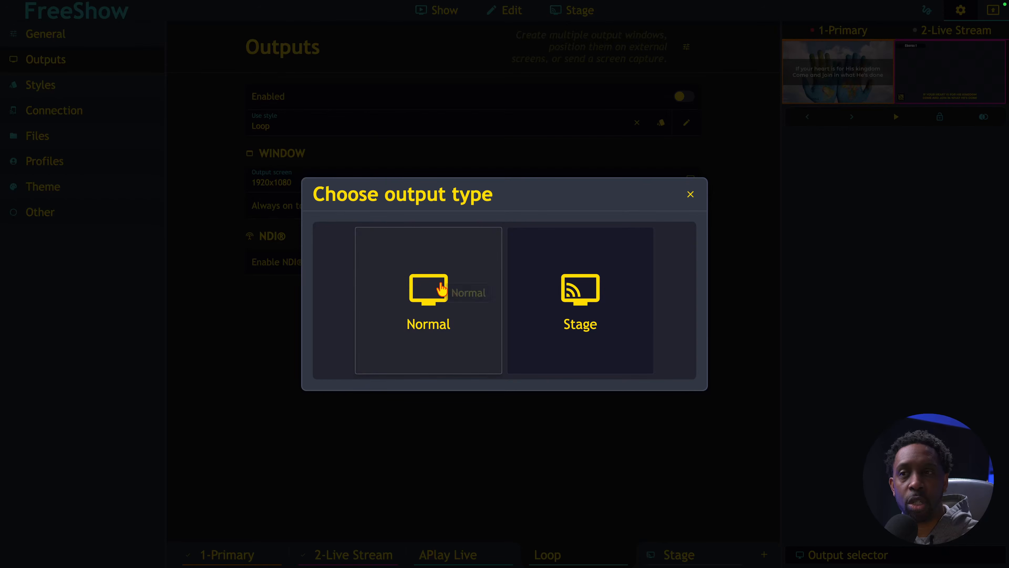
pyautogui.click(691, 195)
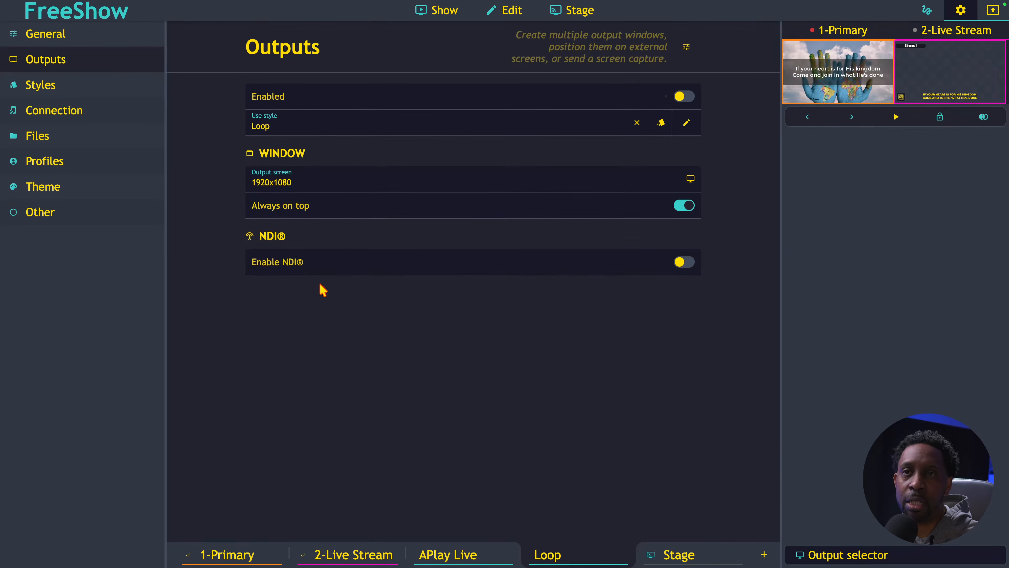
# Step: Check the screen choices for the Loop output, enable that output, and return to the 12 Spies show
pyautogui.click(314, 180)
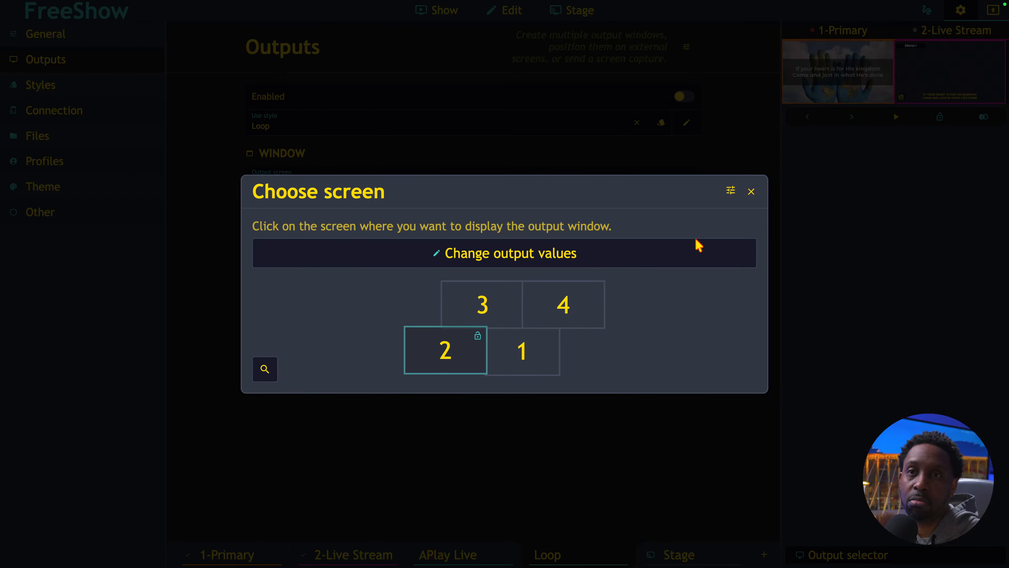
pyautogui.click(751, 192)
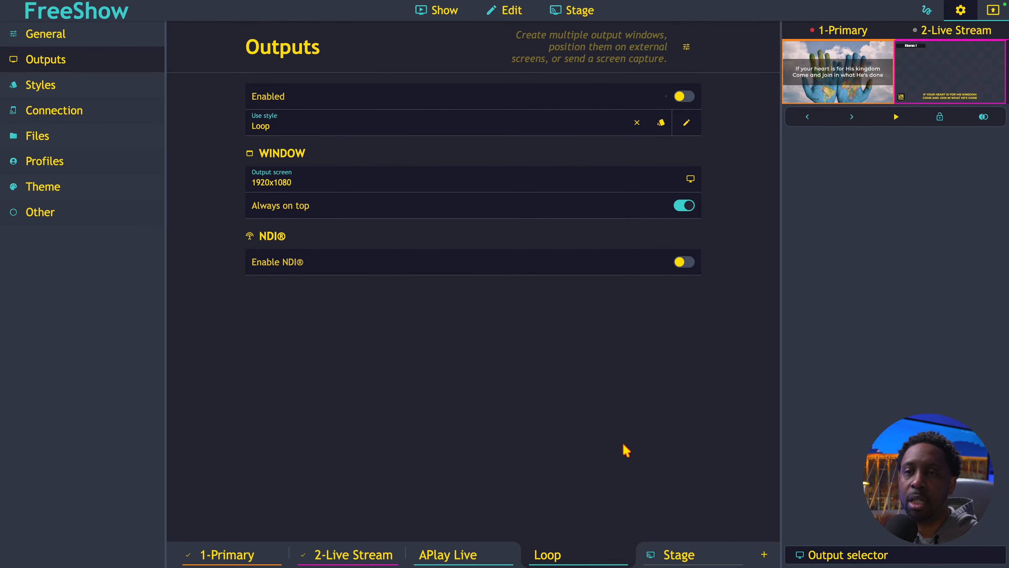
pyautogui.click(687, 98)
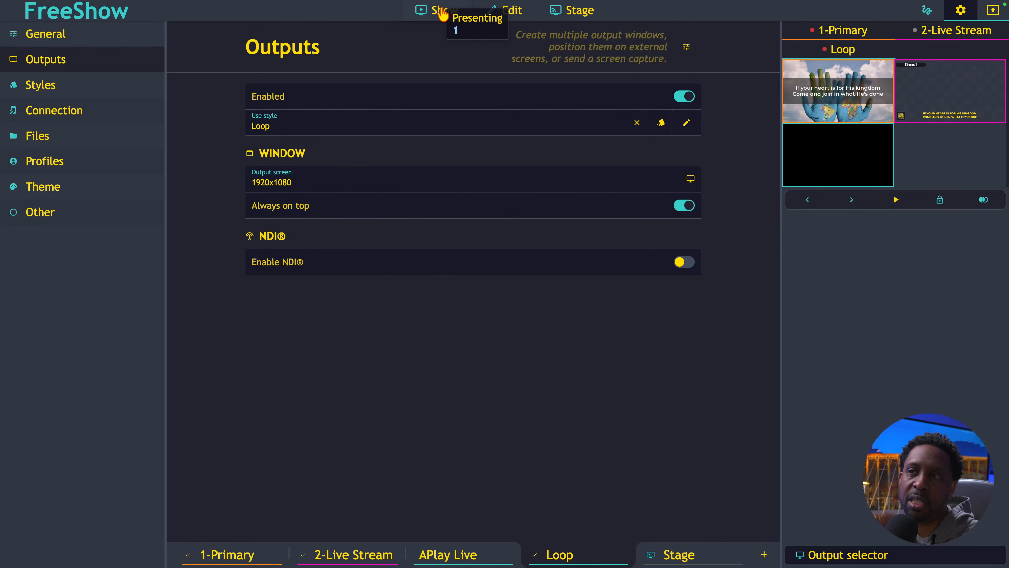
pyautogui.click(443, 15)
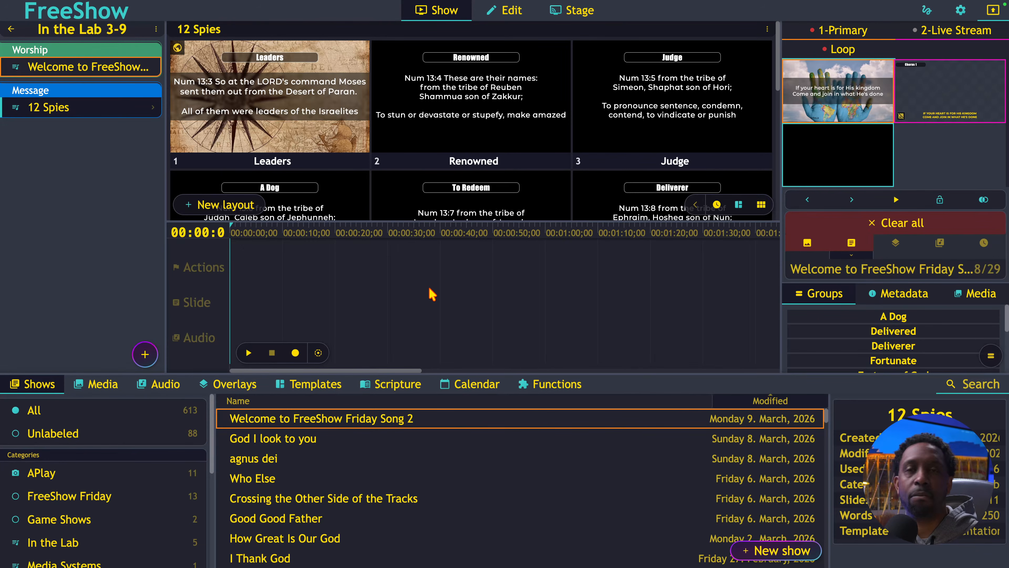
# Step: Create a new overlay in the Cameras category and name it with the person's name followed by "Cam"
pyautogui.click(232, 384)
pyautogui.scroll(-5, 97, 547)
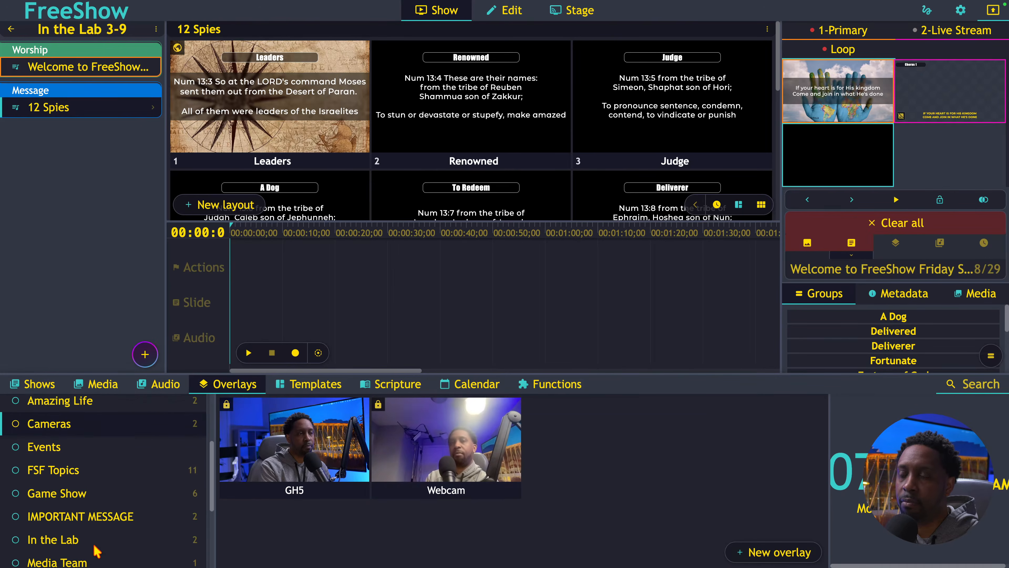
pyautogui.scroll(3, 96, 551)
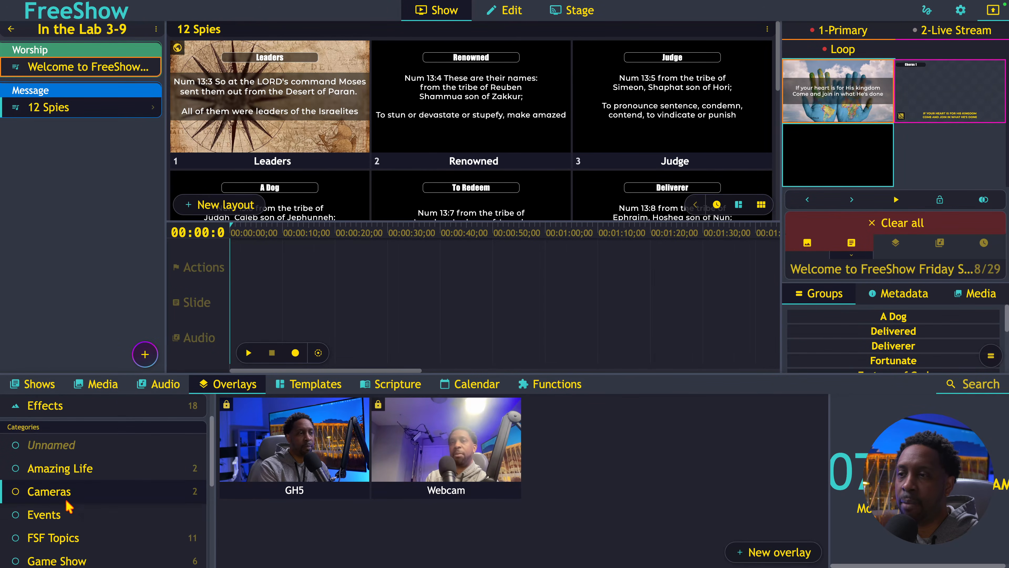
pyautogui.click(761, 553)
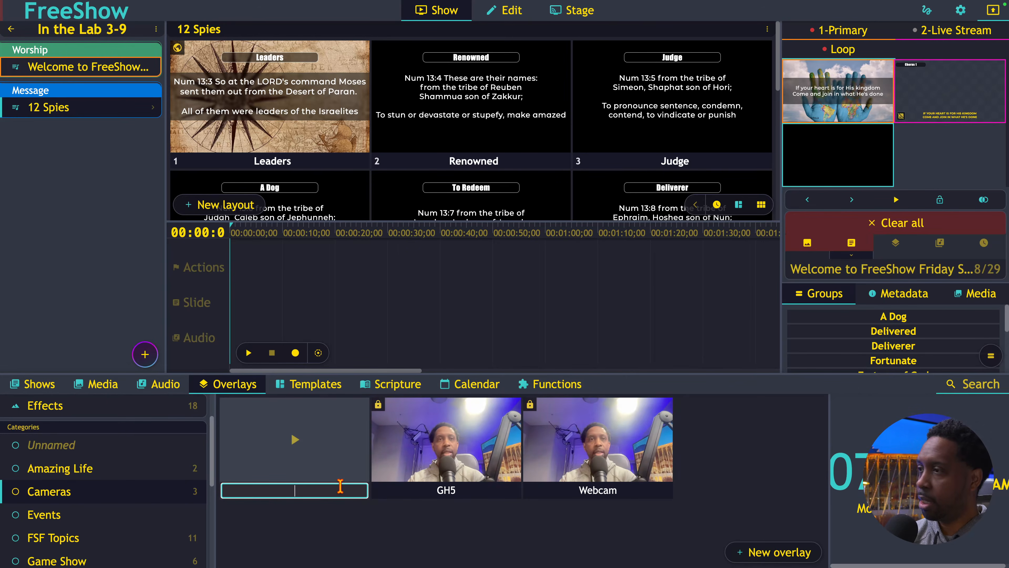
pyautogui.write('Sv')
pyautogui.press('BackSpace')
pyautogui.write('a')
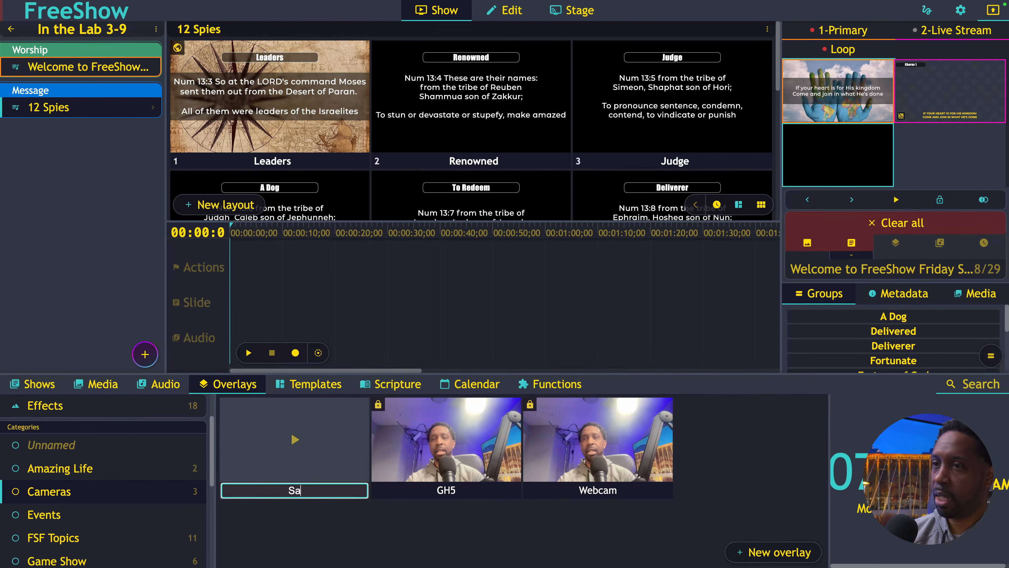
pyautogui.write('van')
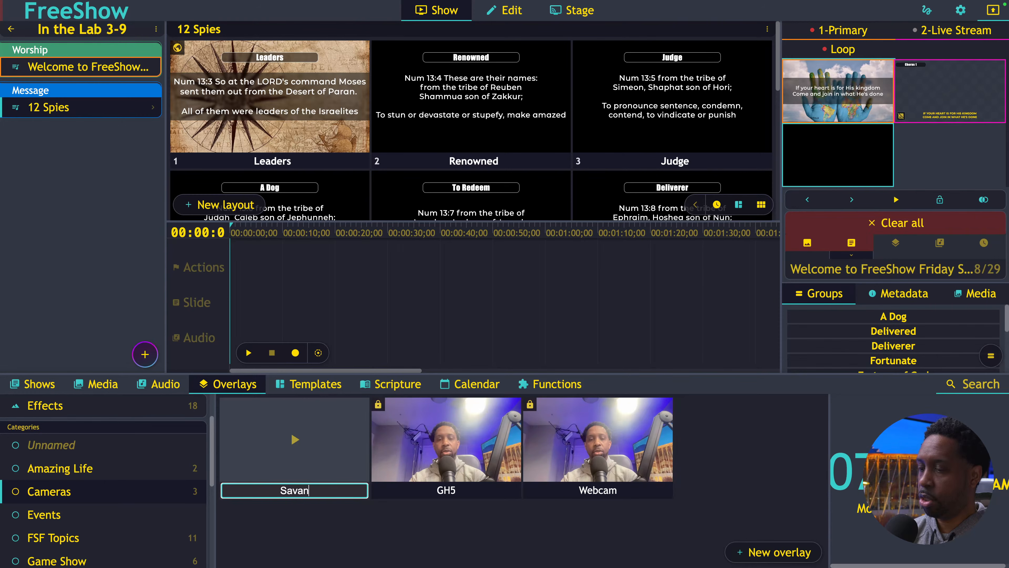
pyautogui.write('chintu')
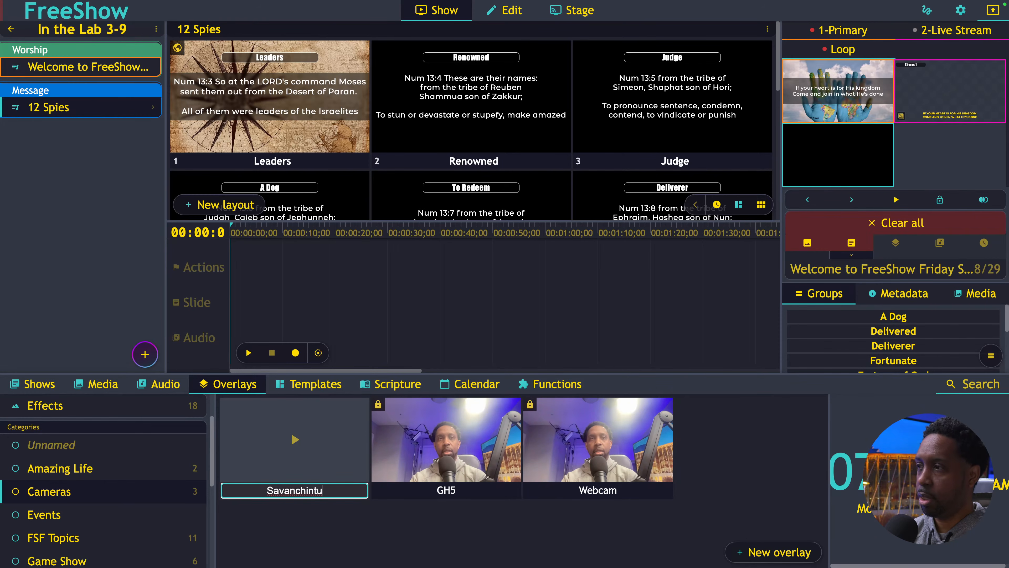
pyautogui.write(' Ca')
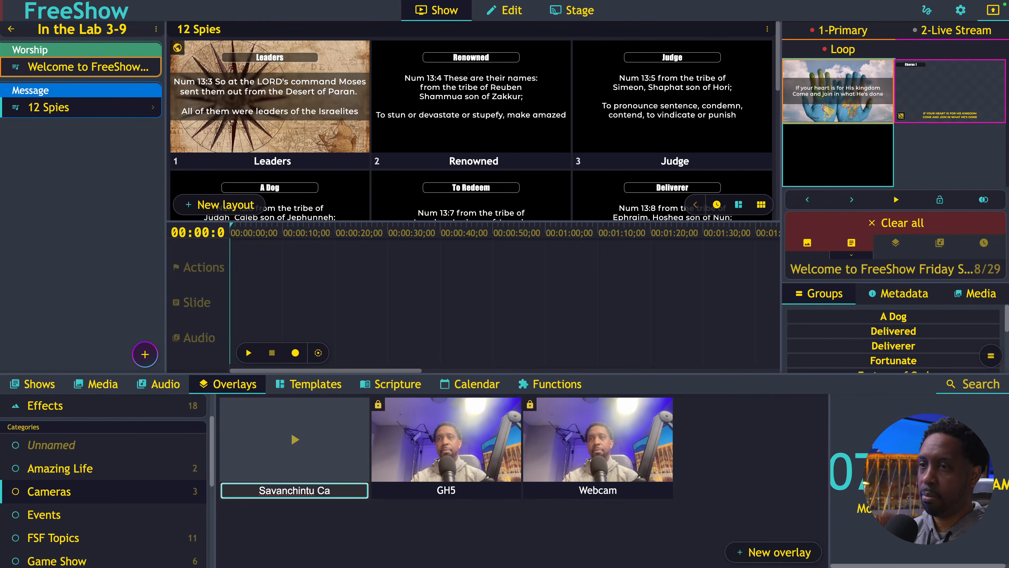
pyautogui.write('m')
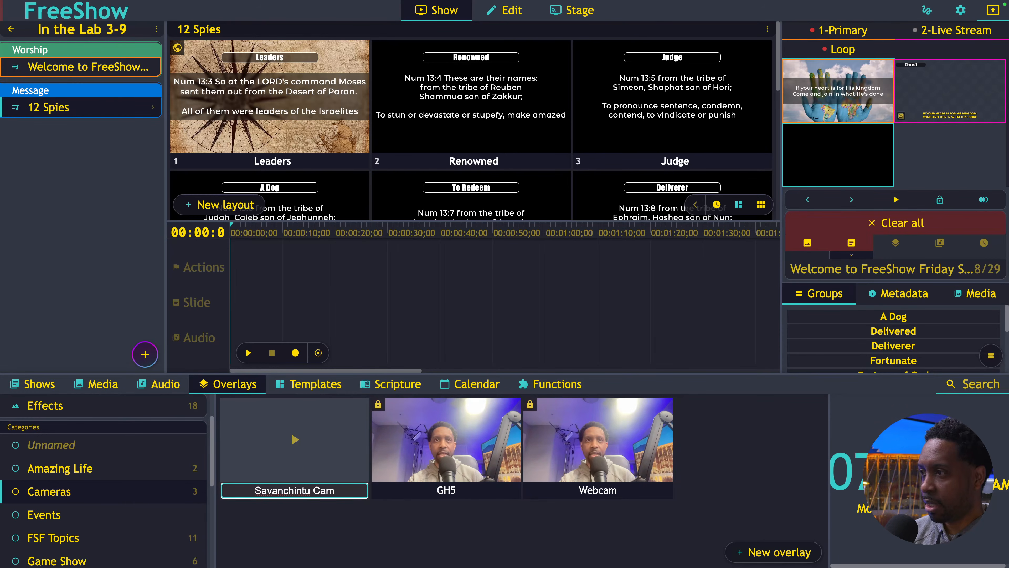
pyautogui.press('Return')
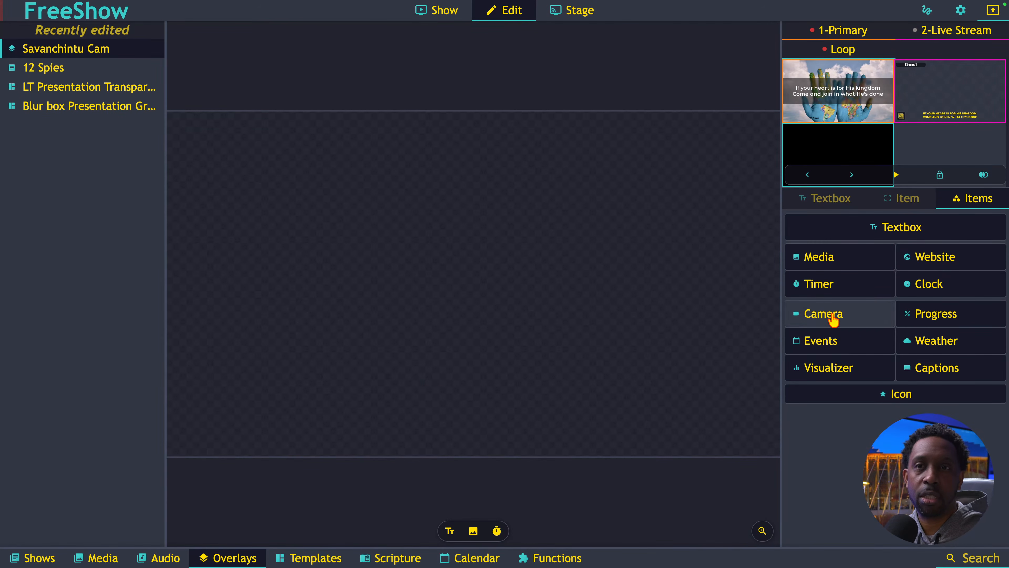
# Step: Add a camera item to the overlay, stretch it over the whole canvas, and choose USB Video (534d:2109) as its camera
pyautogui.click(822, 316)
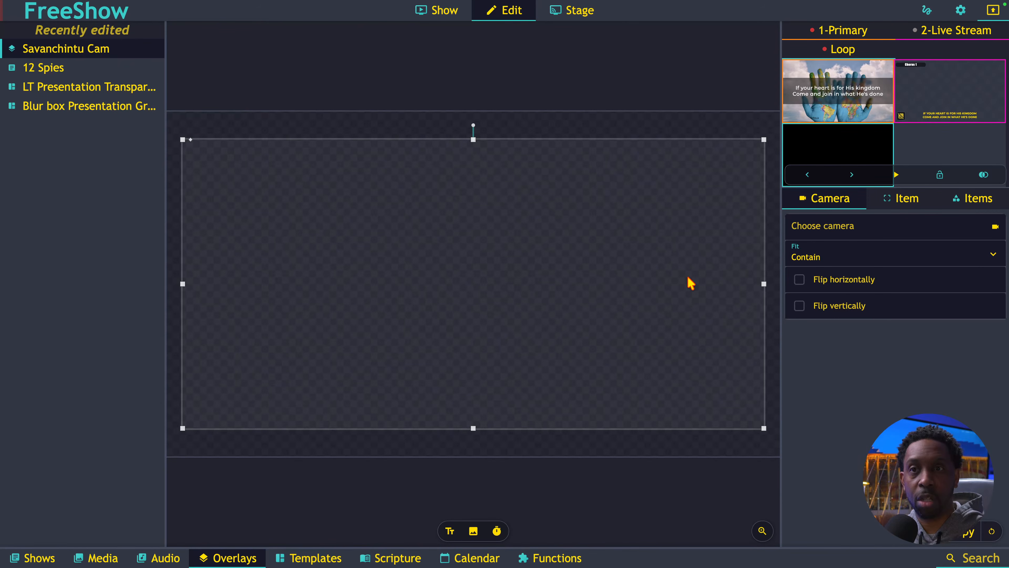
pyautogui.moveTo(622, 255); pyautogui.dragTo(604, 230)
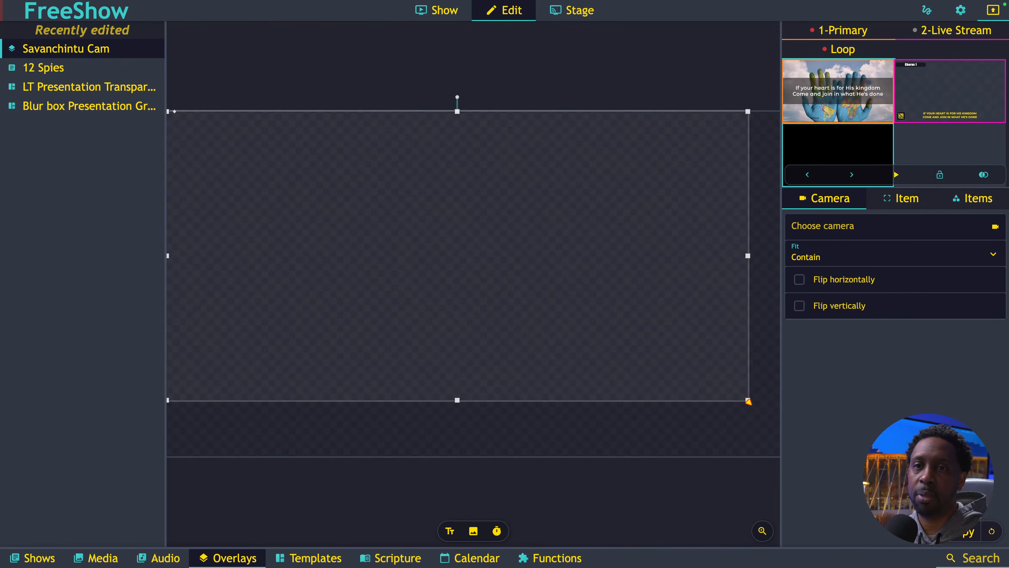
pyautogui.moveTo(748, 400); pyautogui.dragTo(777, 453)
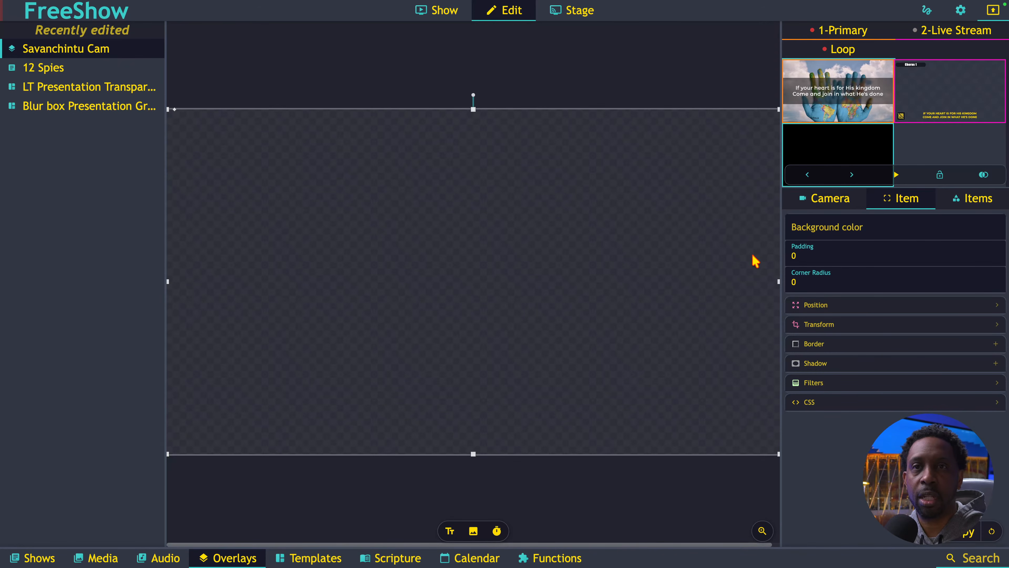
pyautogui.click(692, 252)
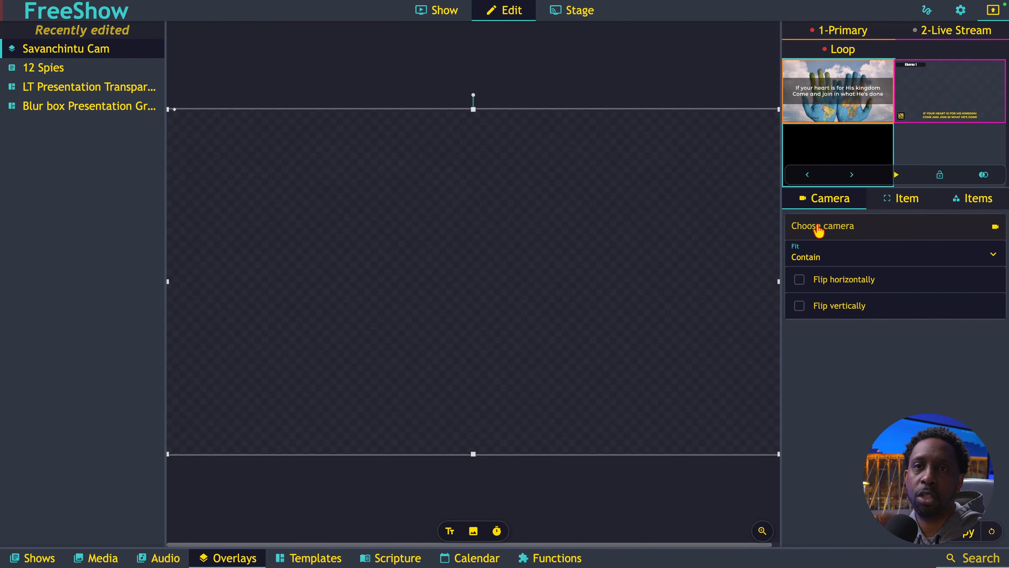
pyautogui.click(839, 229)
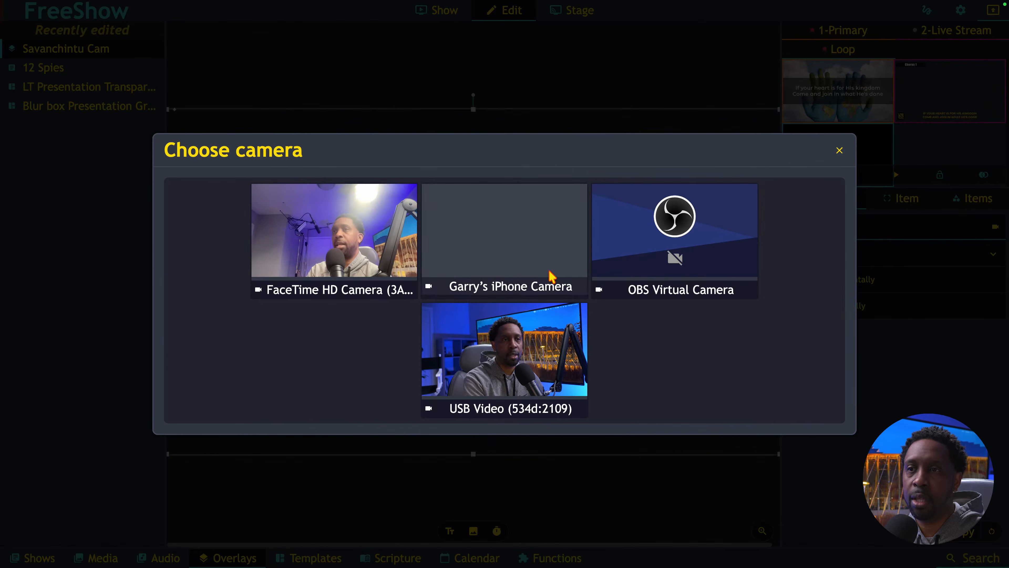
pyautogui.click(500, 366)
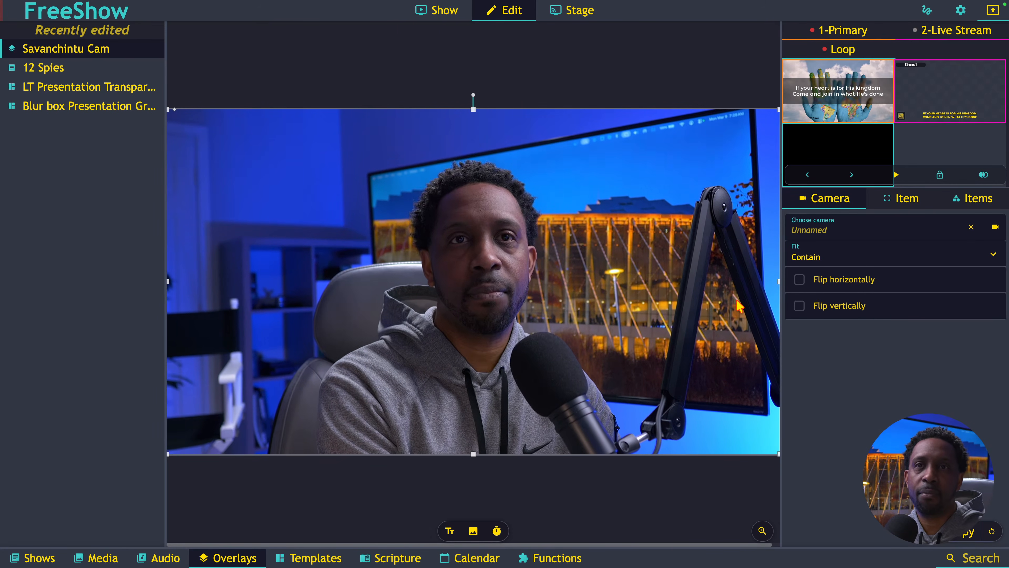
# Step: Restrict the camera item to the Loop output, and play the new camera overlay from the Cameras category
pyautogui.rightClick(452, 263)
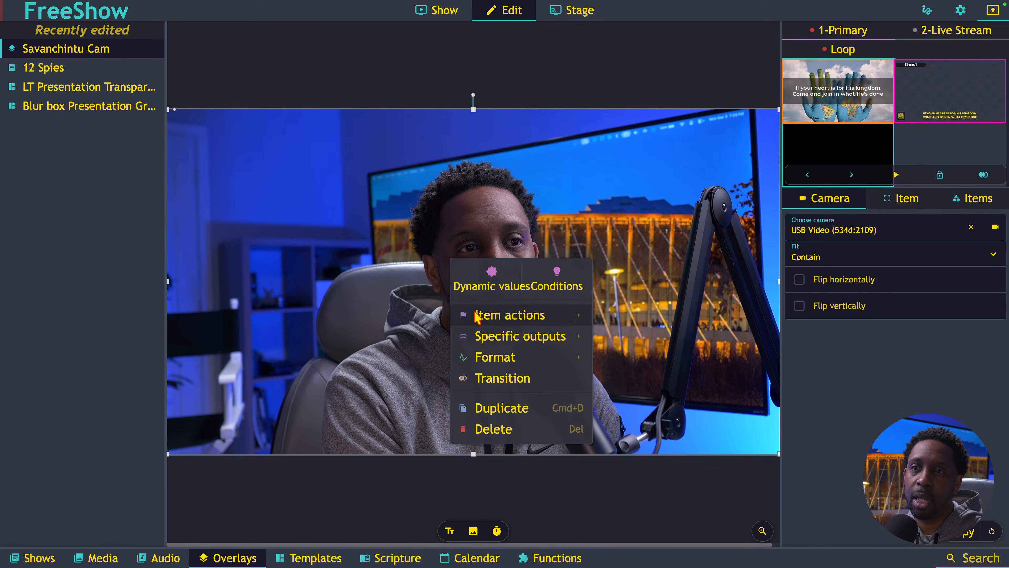
pyautogui.moveTo(497, 338)
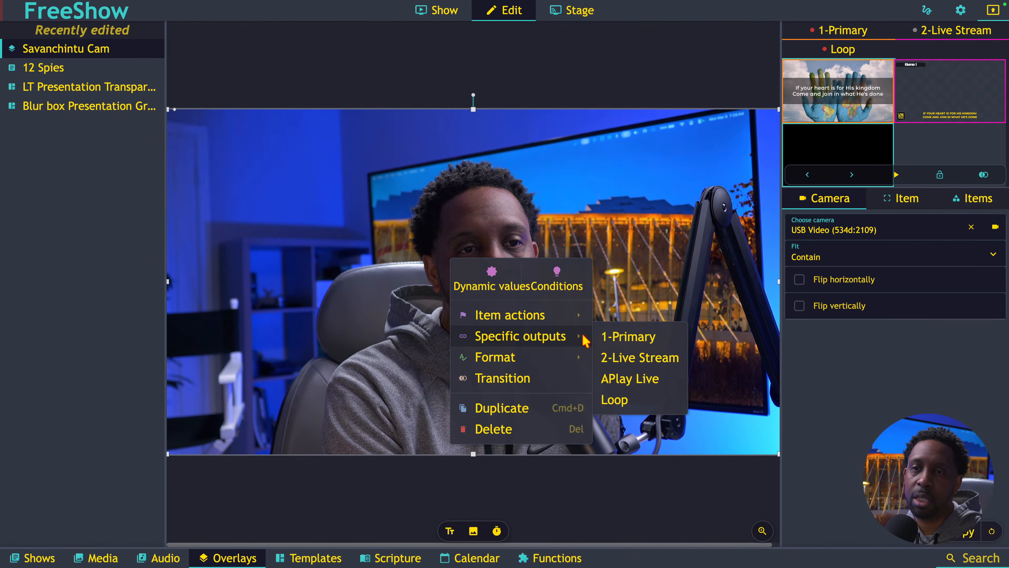
pyautogui.click(615, 403)
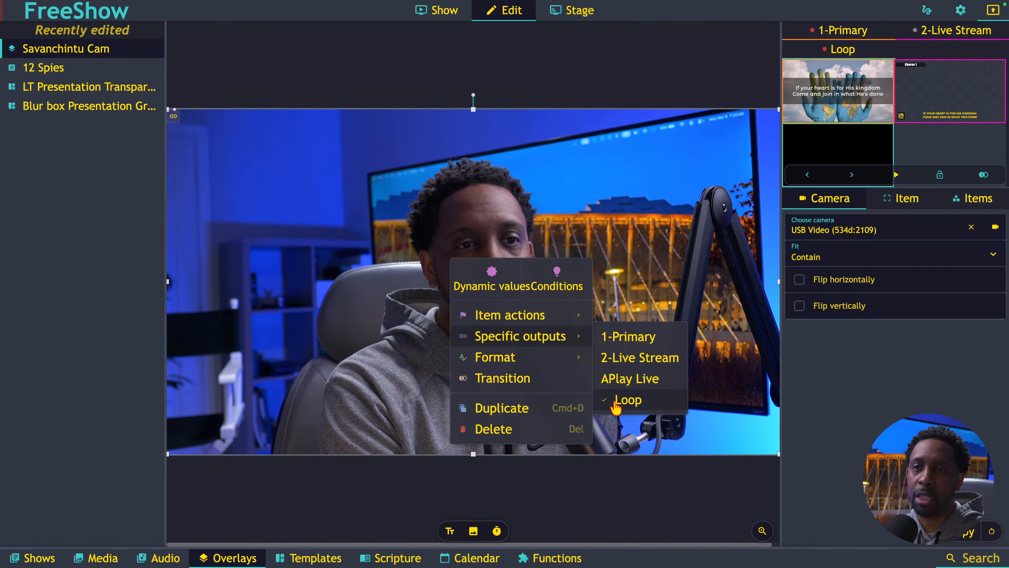
pyautogui.rightClick(306, 350)
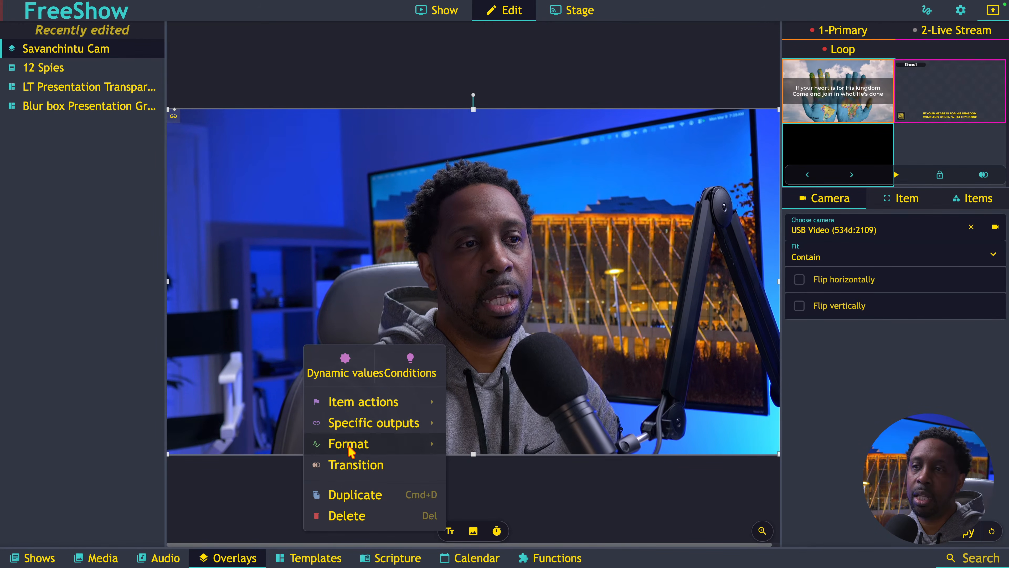
pyautogui.moveTo(356, 442)
pyautogui.moveTo(377, 422)
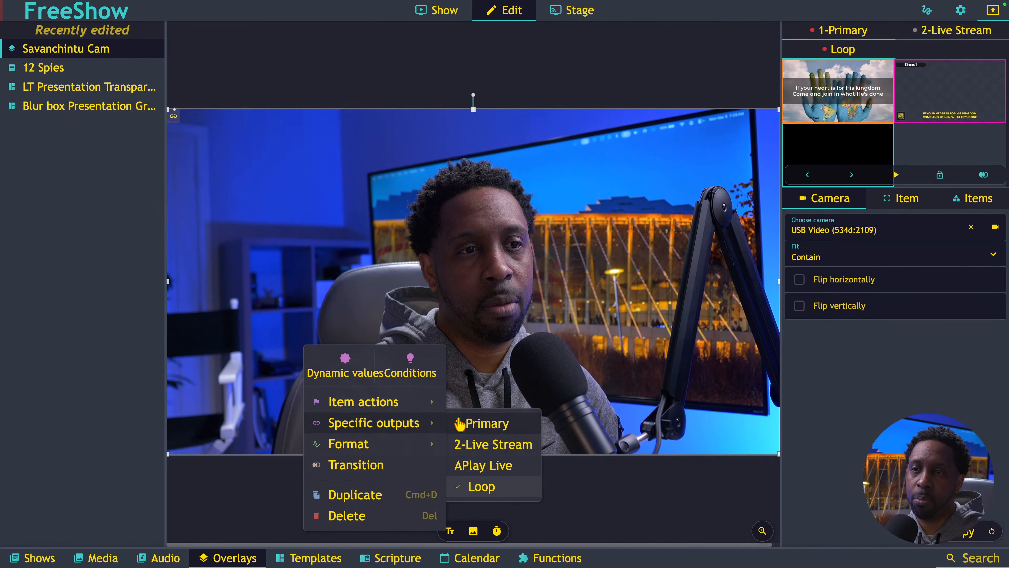
pyautogui.click(574, 495)
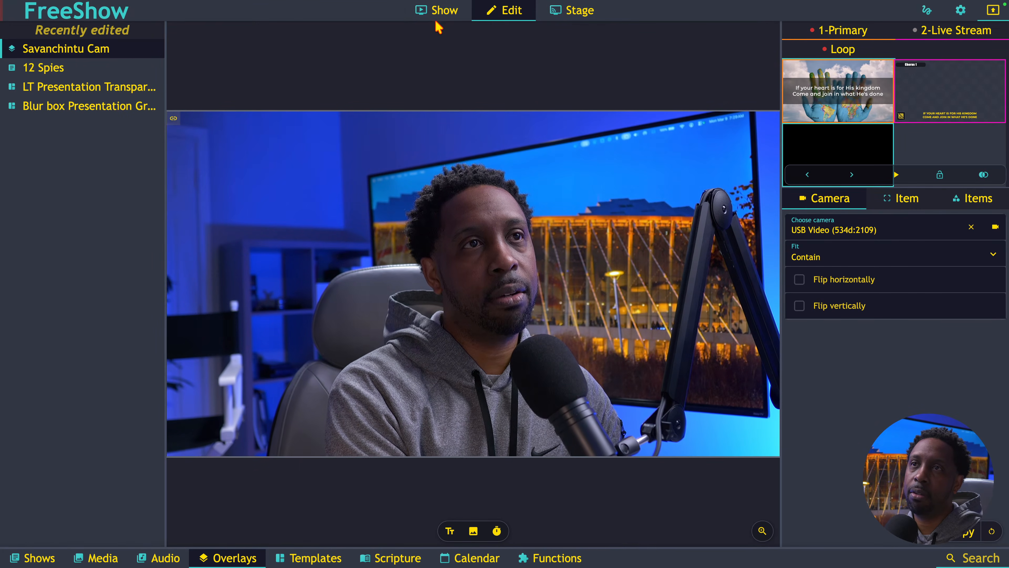
pyautogui.click(436, 11)
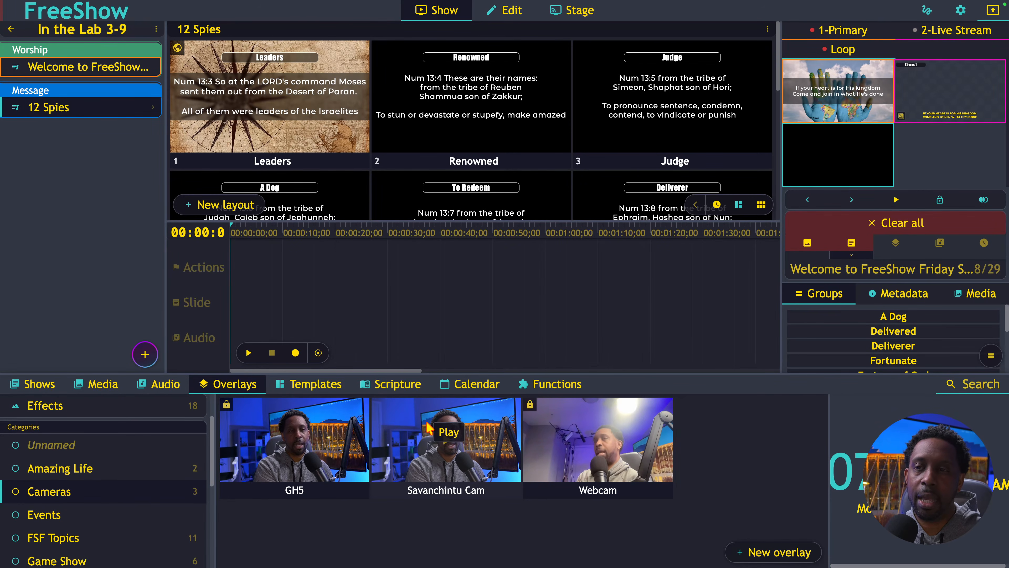
pyautogui.click(457, 454)
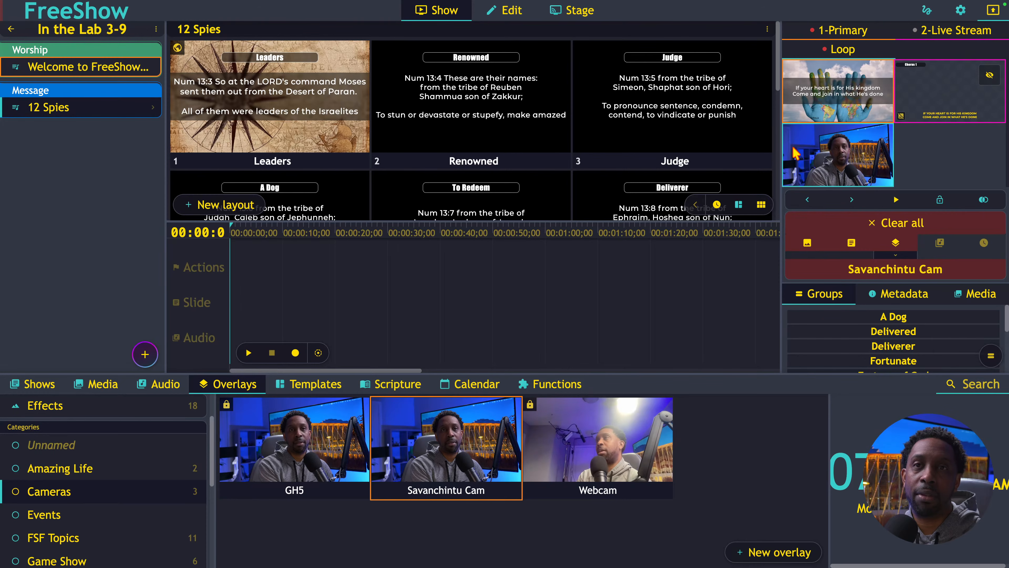
# Step: Open the Loop output's style and try turning its Background and Slide layers off and back on
pyautogui.rightClick(835, 158)
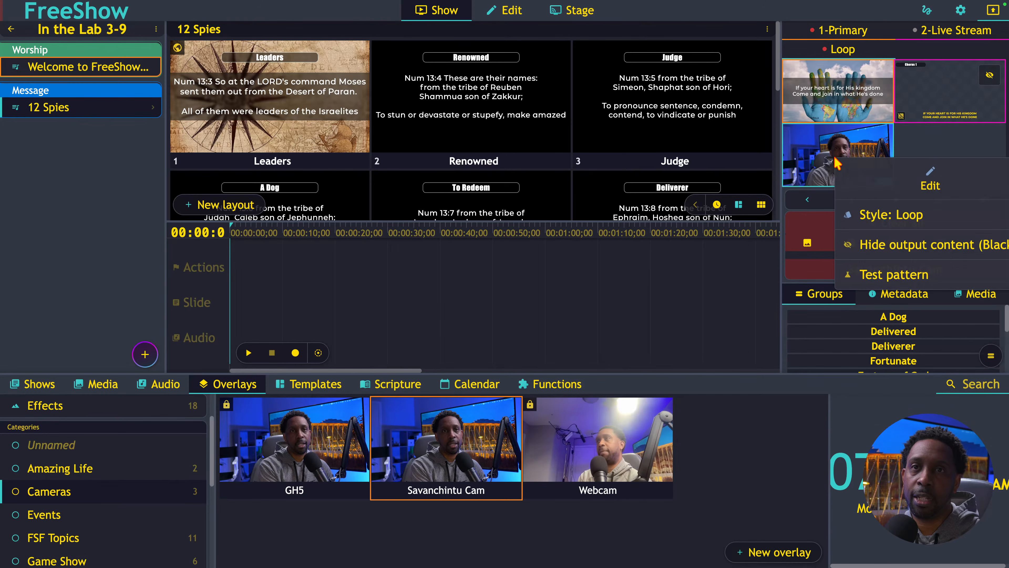
pyautogui.click(877, 182)
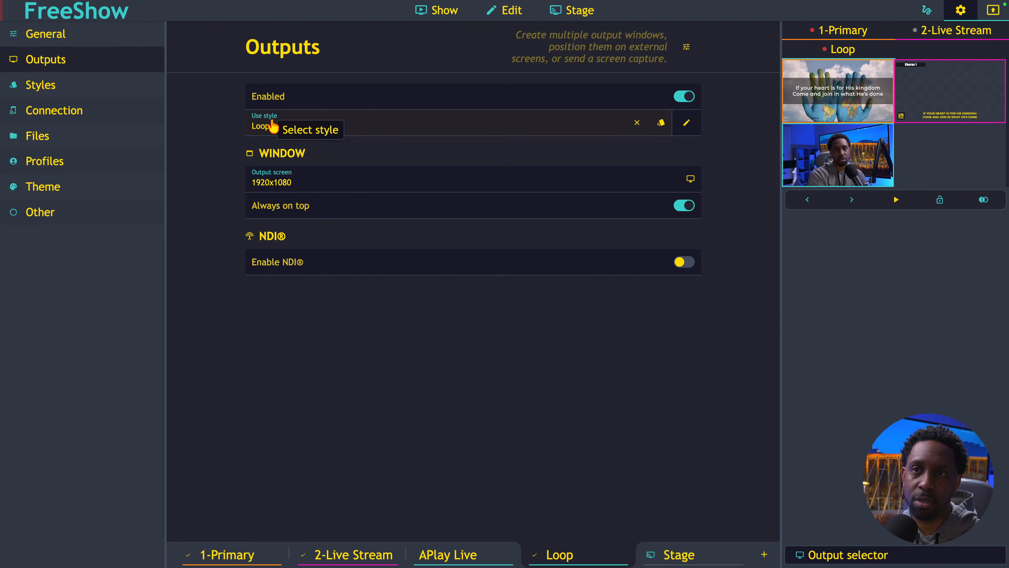
pyautogui.click(687, 126)
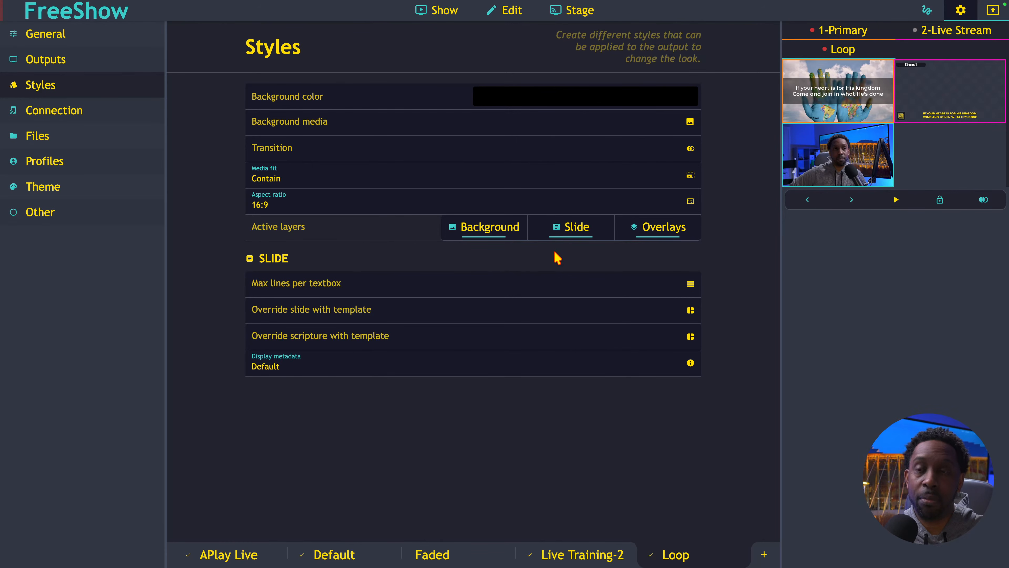
pyautogui.click(478, 233)
pyautogui.click(560, 235)
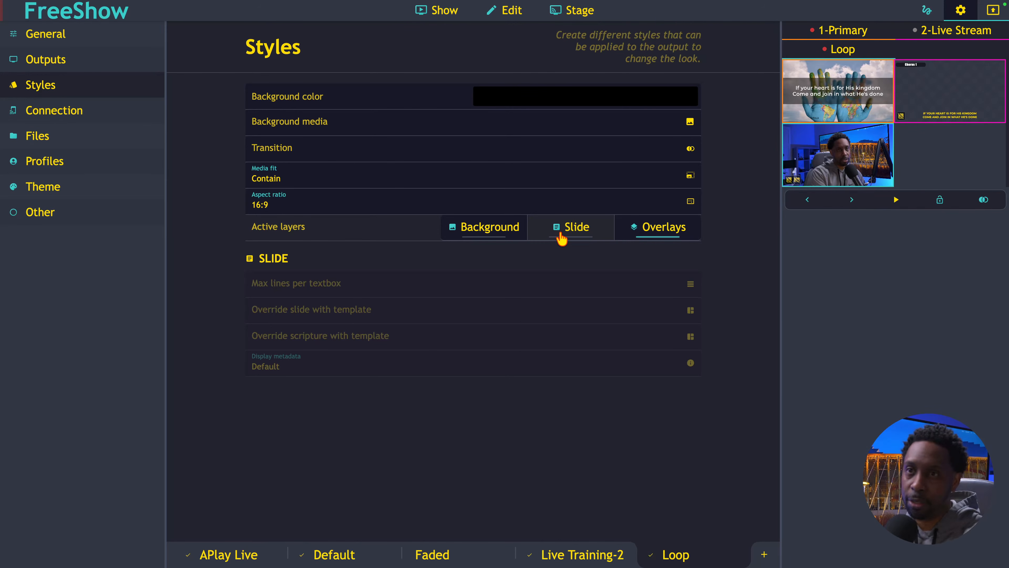
pyautogui.click(561, 237)
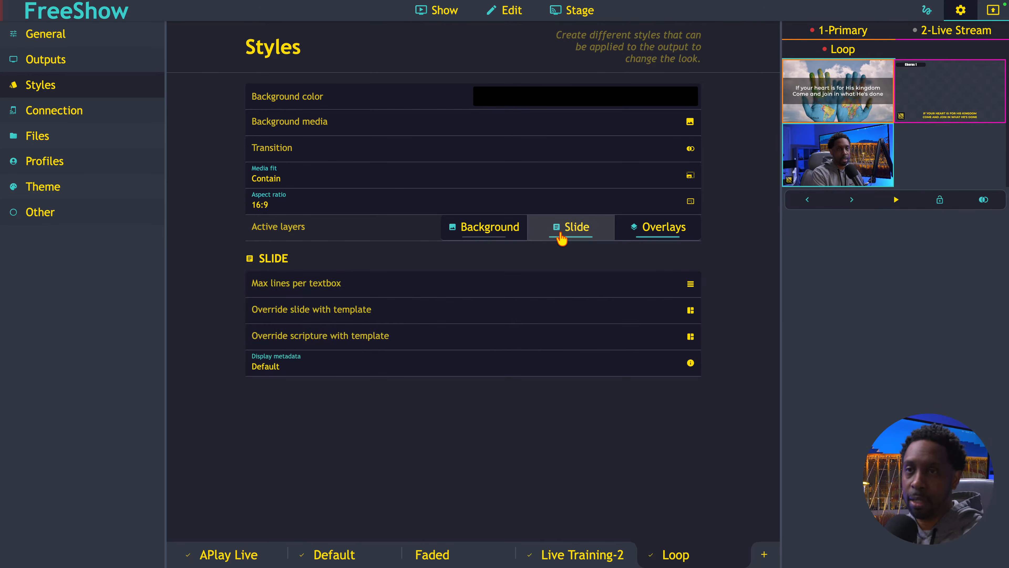
pyautogui.click(497, 234)
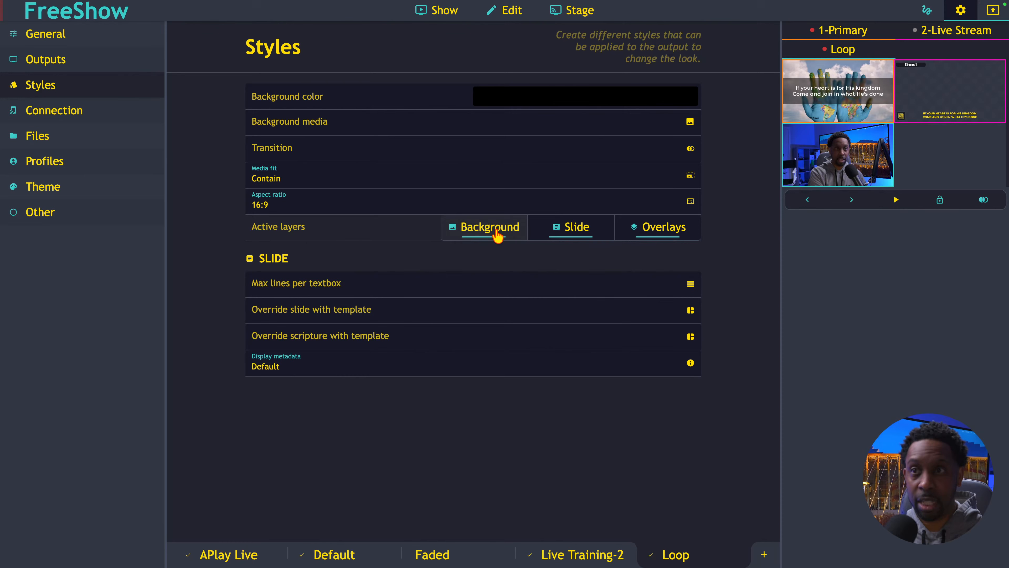
# Step: Output the Renowned slide of 12 Spies, and clear and replay the new camera overlay on the Loop output
pyautogui.click(442, 17)
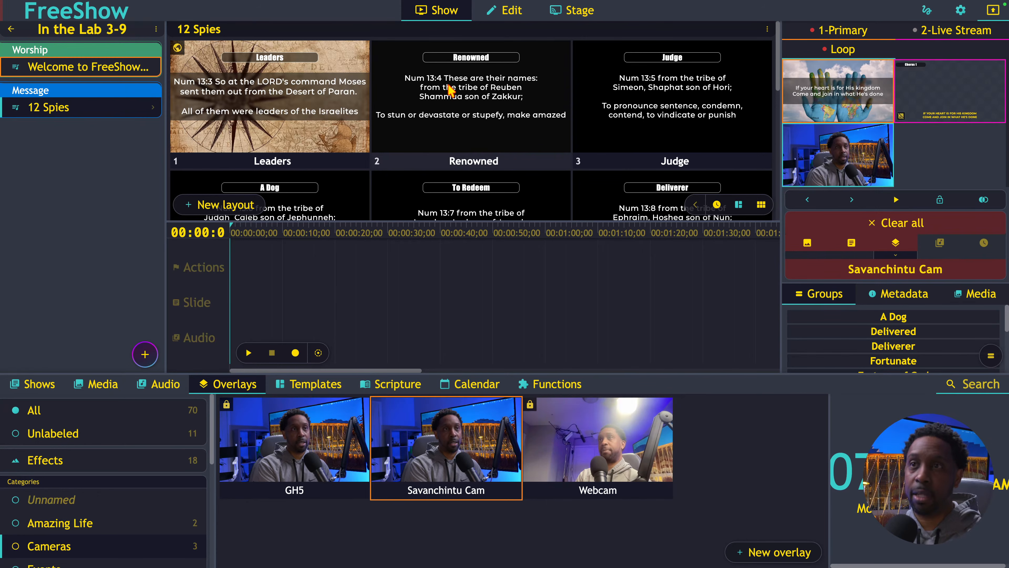
pyautogui.click(452, 116)
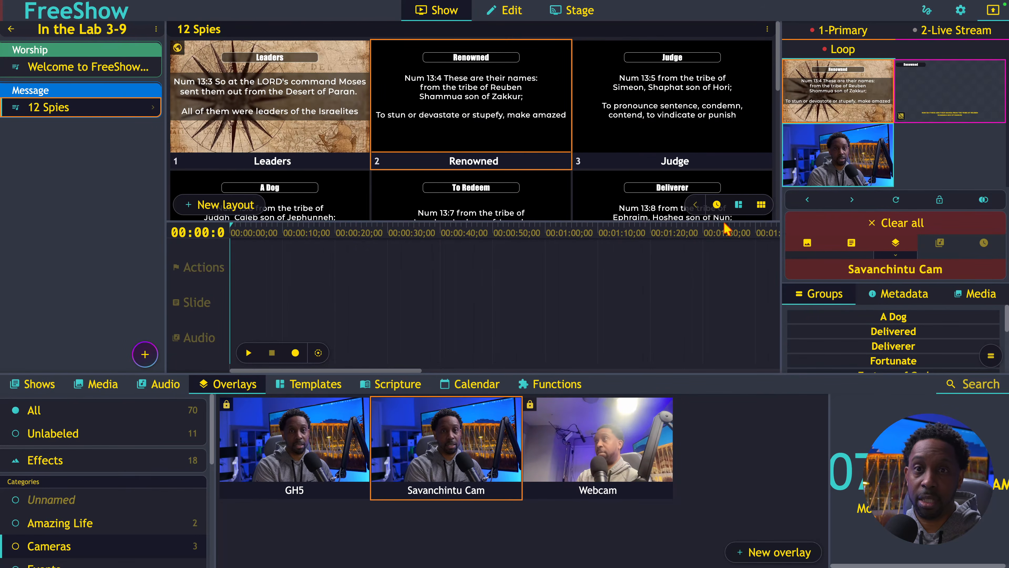
pyautogui.click(812, 117)
pyautogui.press('Escape')
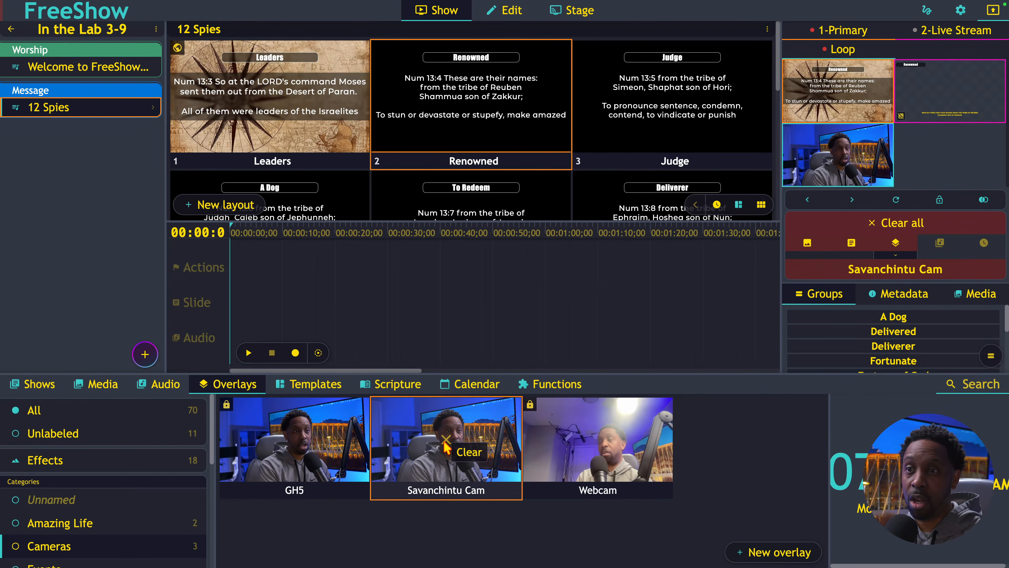
pyautogui.click(445, 444)
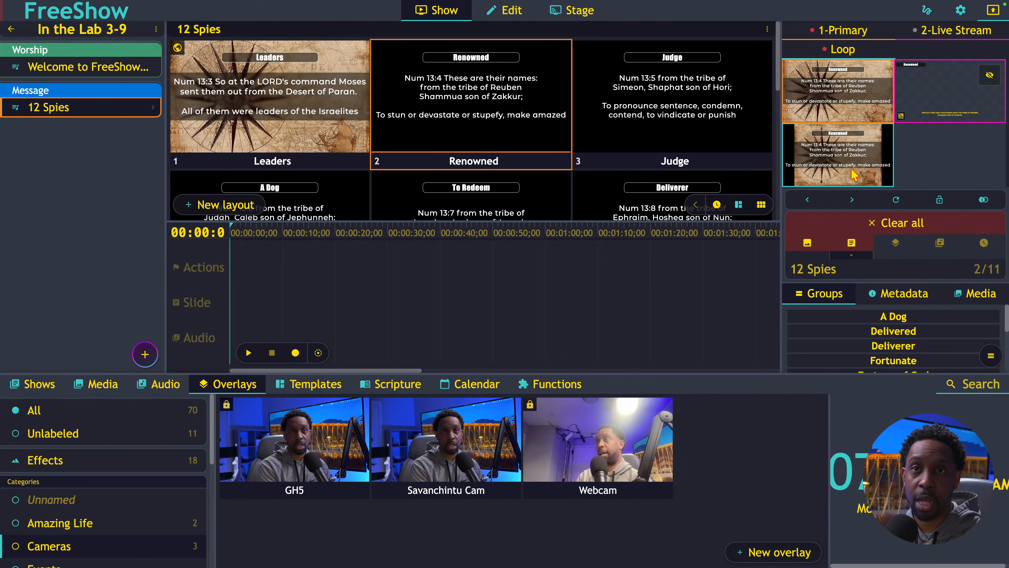
pyautogui.click(443, 464)
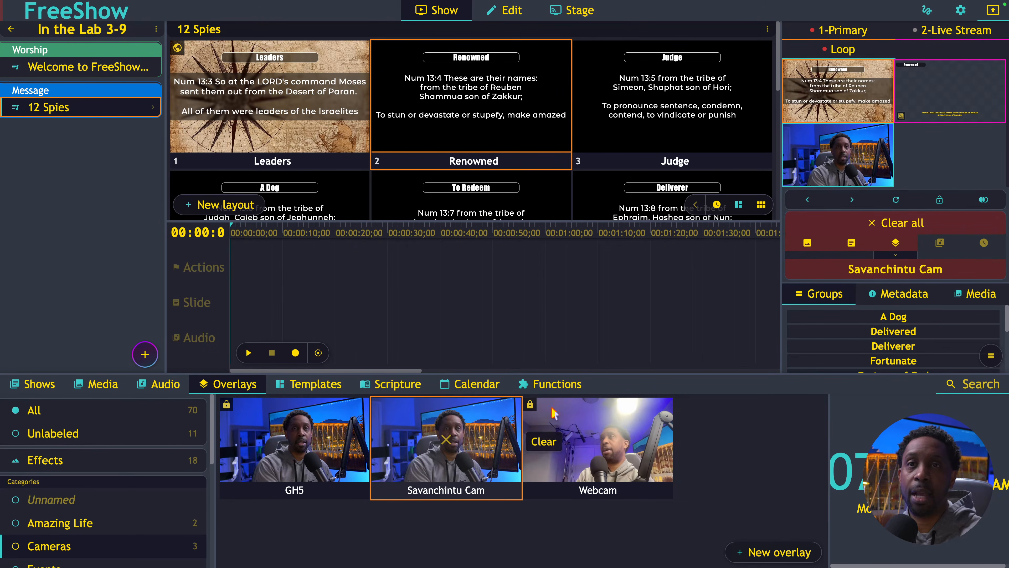
# Step: Open the Loop output's style and set its media fit to Cover
pyautogui.rightClick(893, 189)
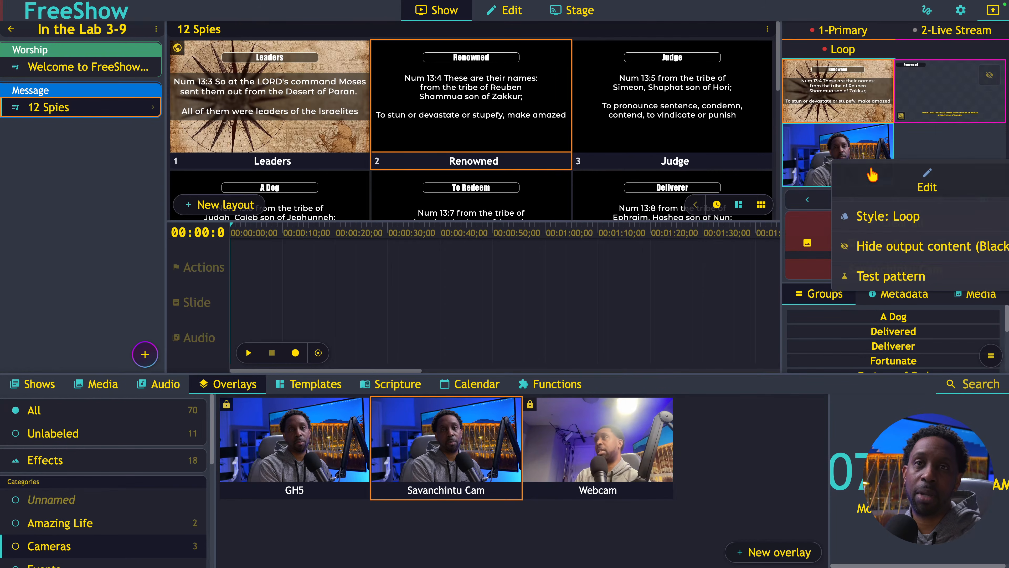
pyautogui.click(882, 219)
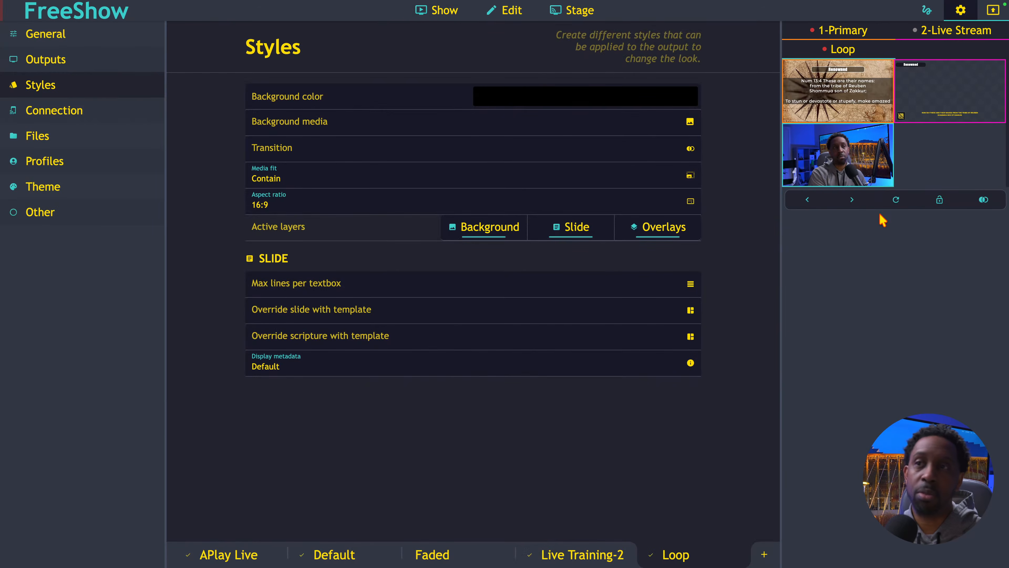
pyautogui.click(329, 179)
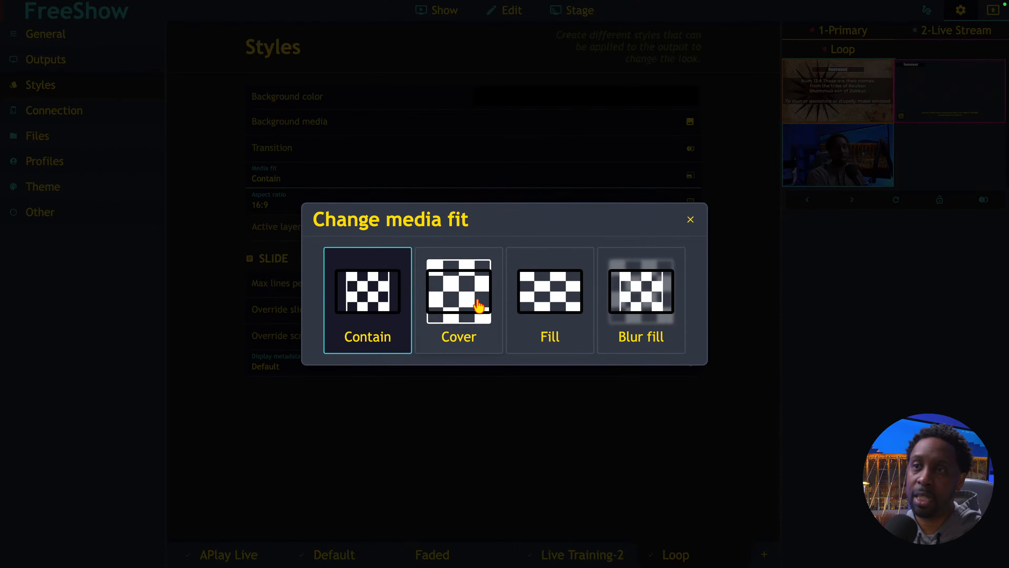
pyautogui.click(462, 315)
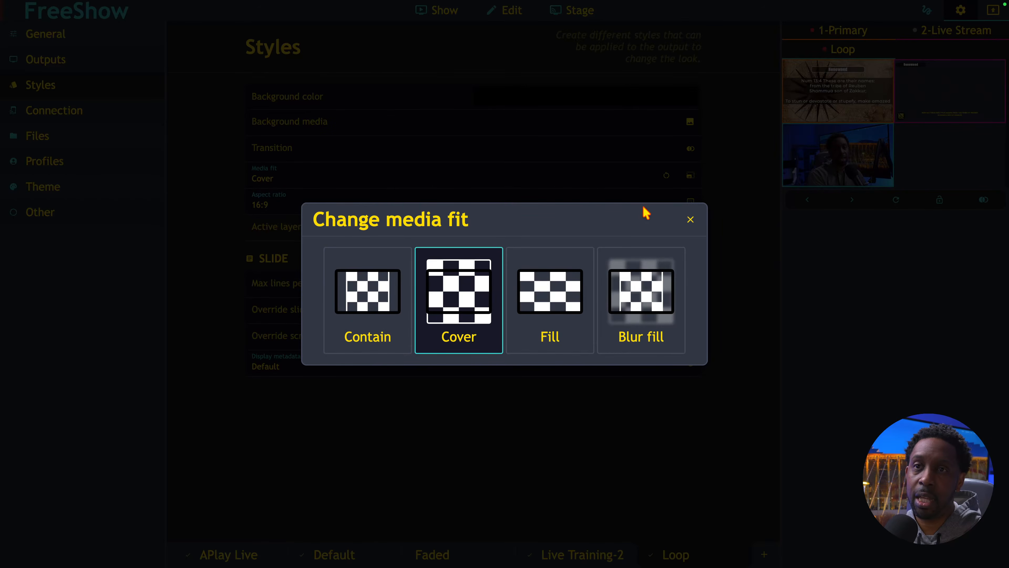
pyautogui.click(691, 219)
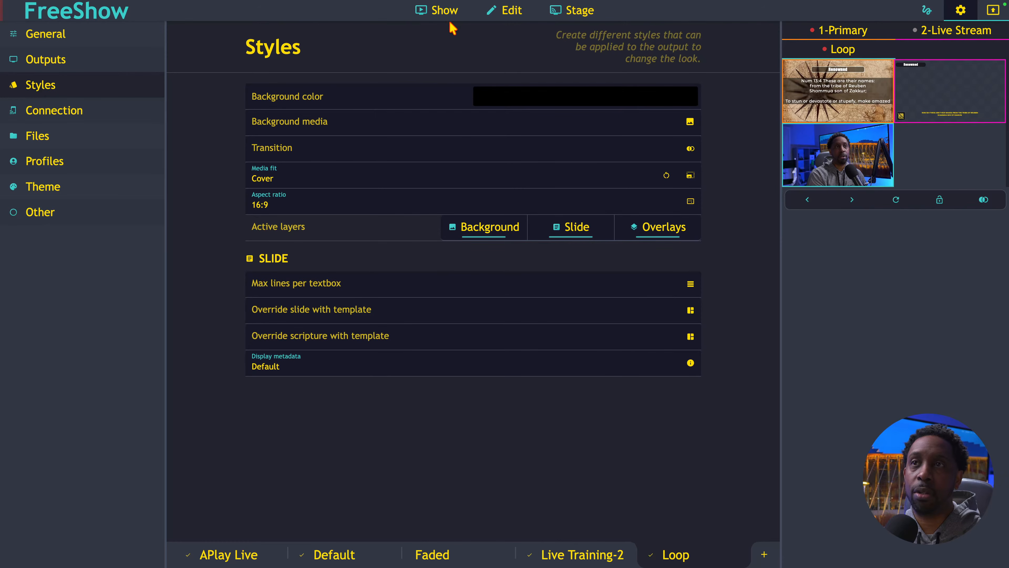
# Step: Return to the show view, and clear and replay the Savanchintu Cam overlay on the Loop output
pyautogui.click(444, 12)
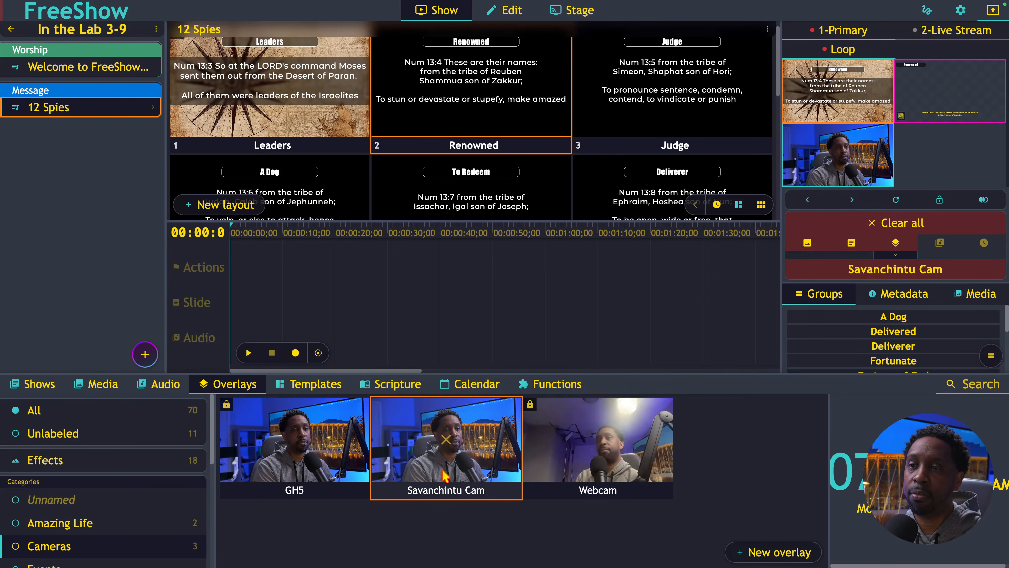
pyautogui.click(434, 456)
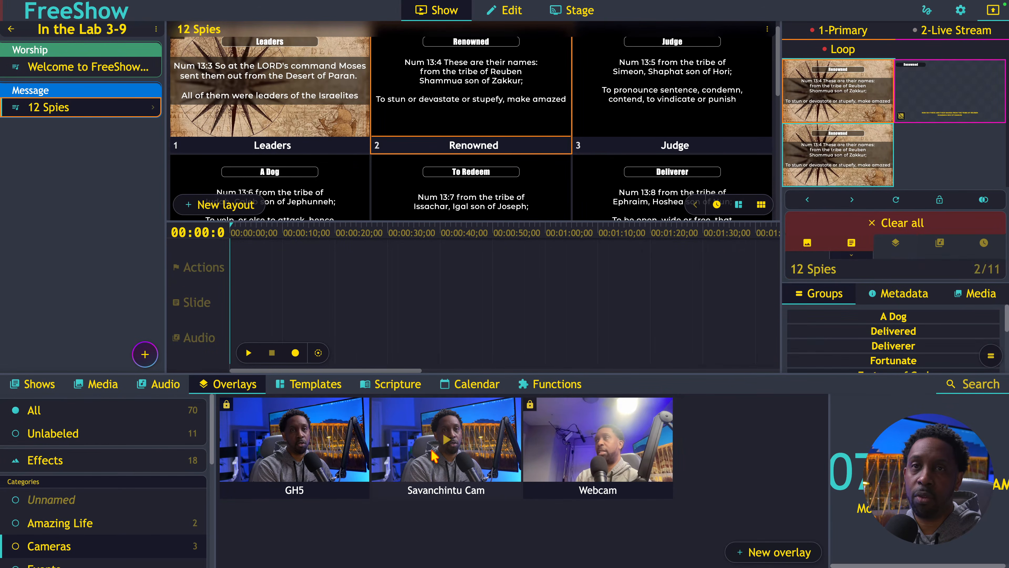
pyautogui.click(444, 444)
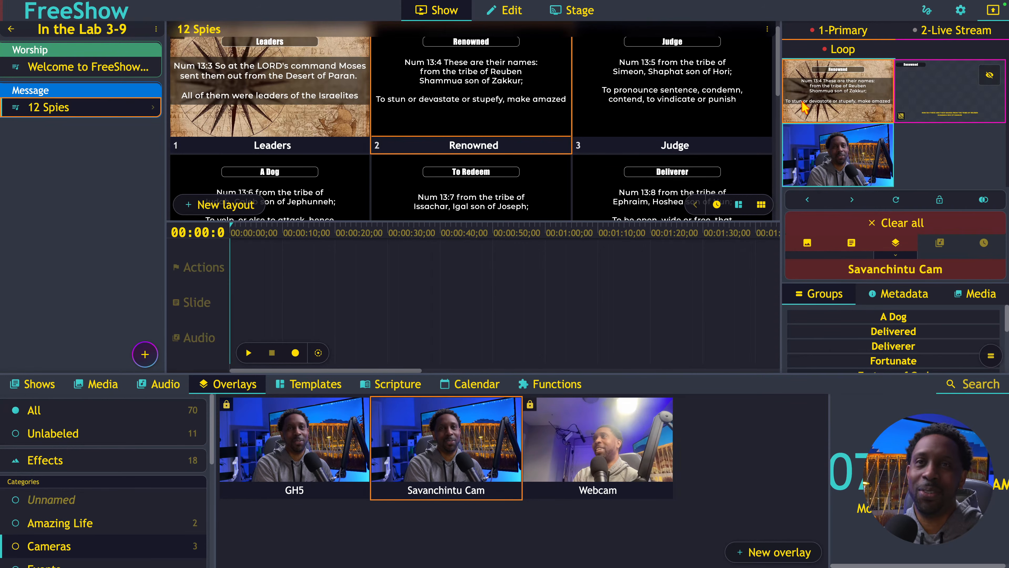
# Step: Edit the 1-Primary output and assign its window to screen 3
pyautogui.rightClick(832, 101)
pyautogui.click(864, 113)
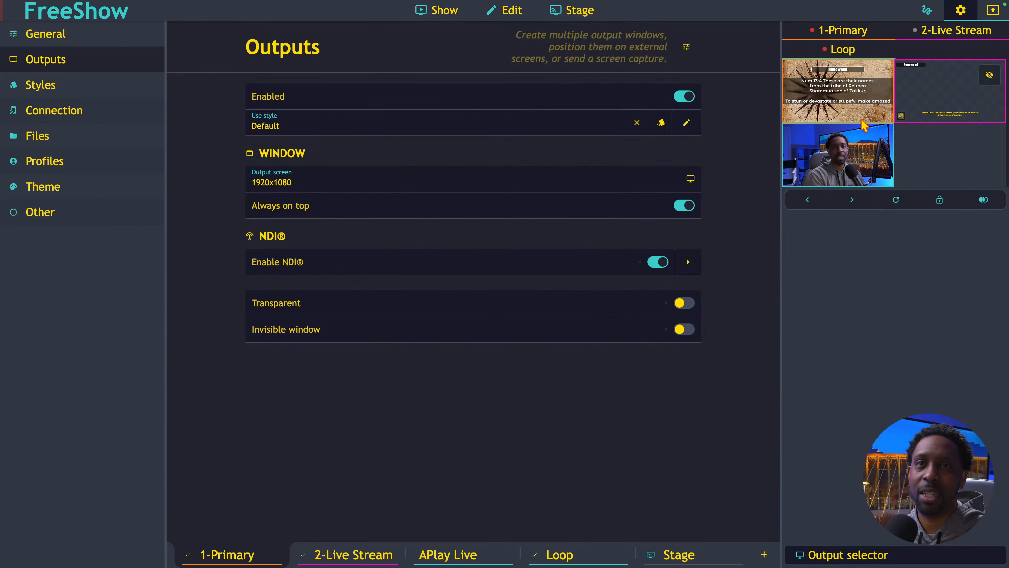
pyautogui.click(350, 185)
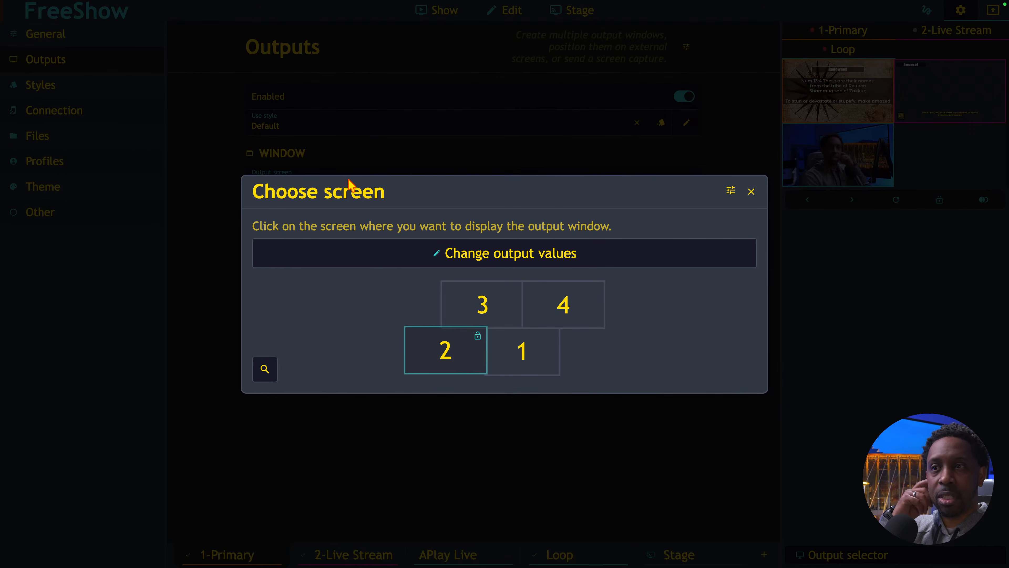
pyautogui.click(482, 305)
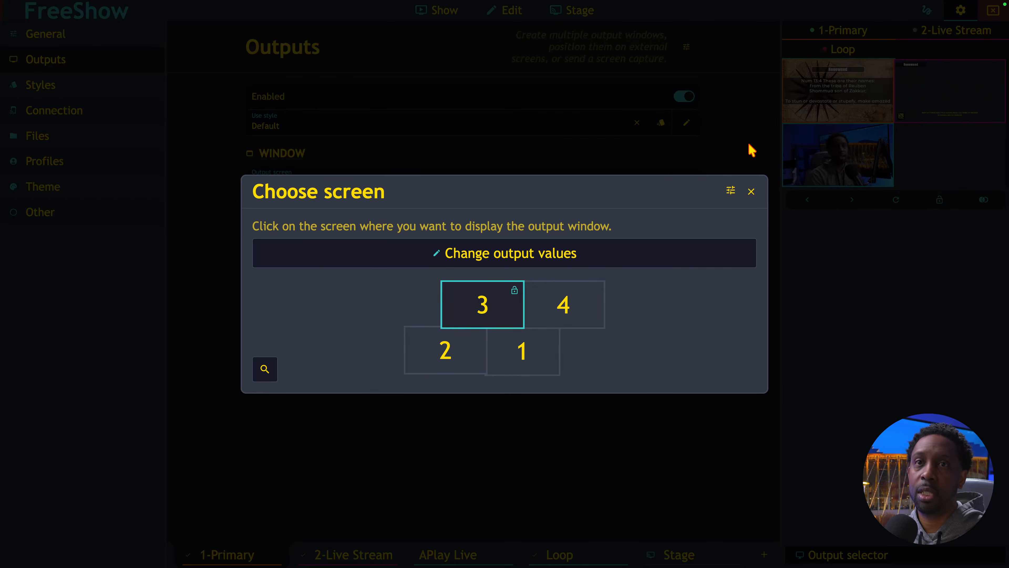
pyautogui.click(750, 191)
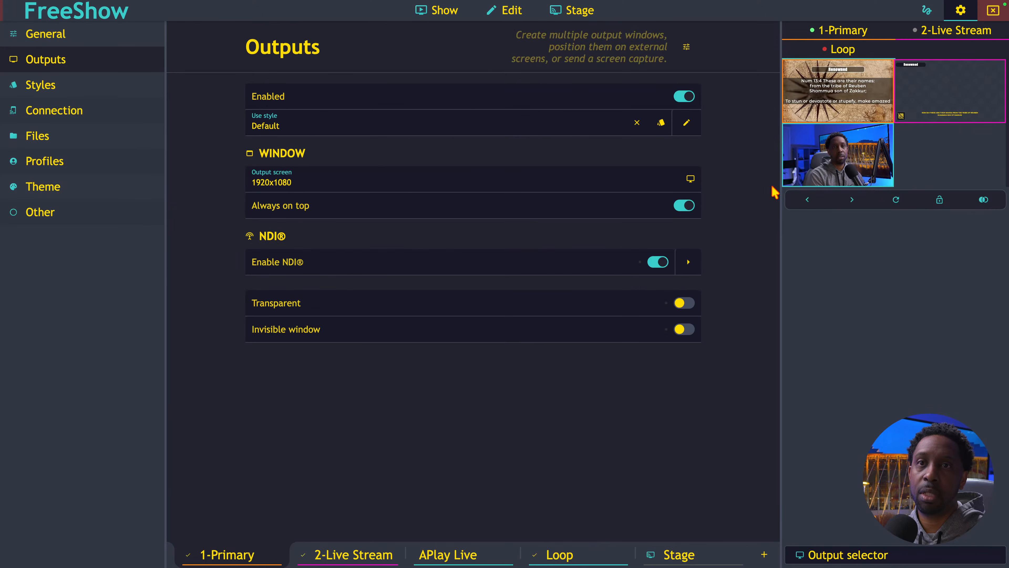
# Step: Edit the Loop output, assign its window to screen 2, and return to the show view
pyautogui.rightClick(820, 167)
pyautogui.click(824, 220)
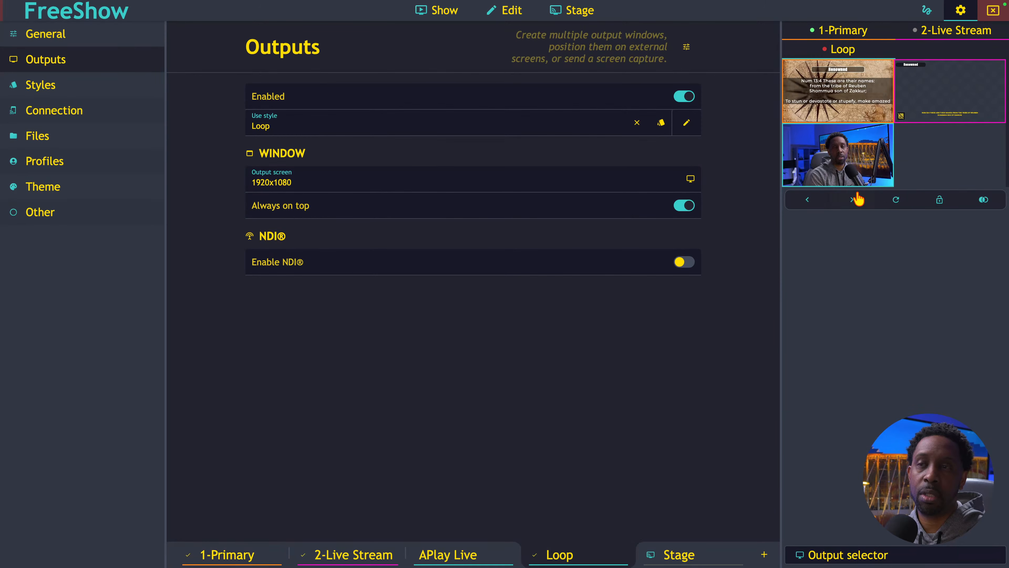
pyautogui.click(460, 185)
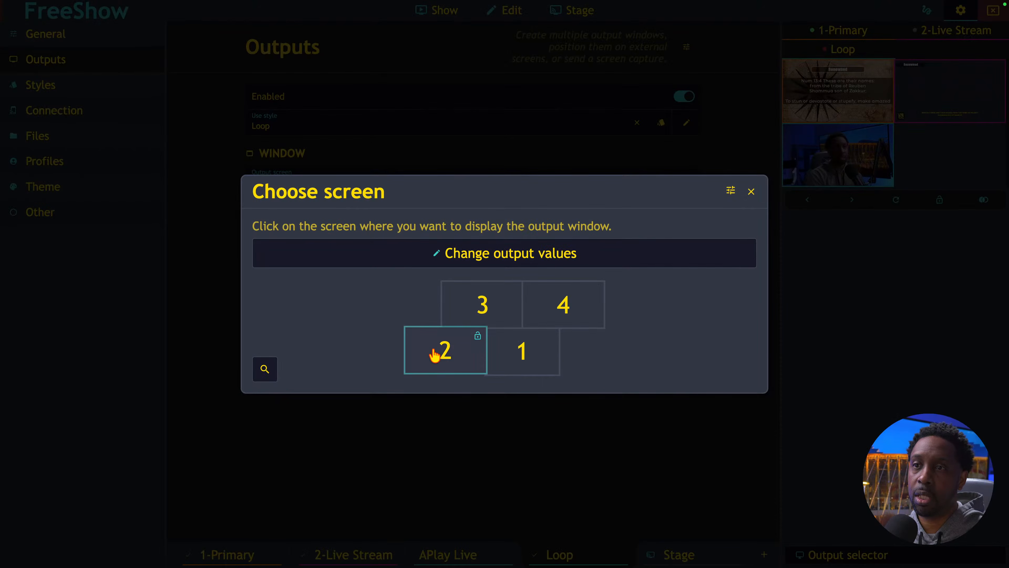
pyautogui.click(436, 352)
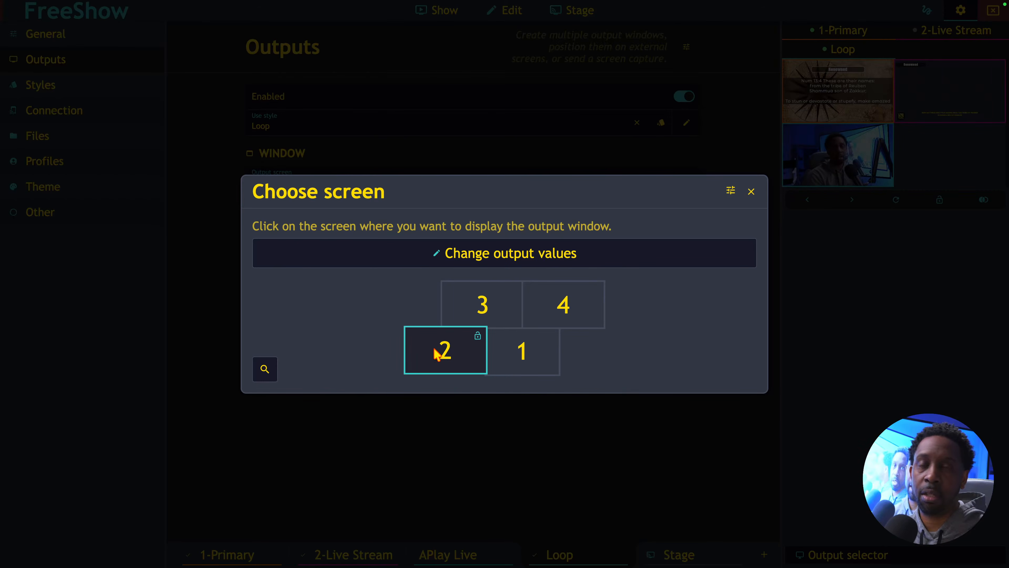
pyautogui.click(751, 193)
pyautogui.click(443, 12)
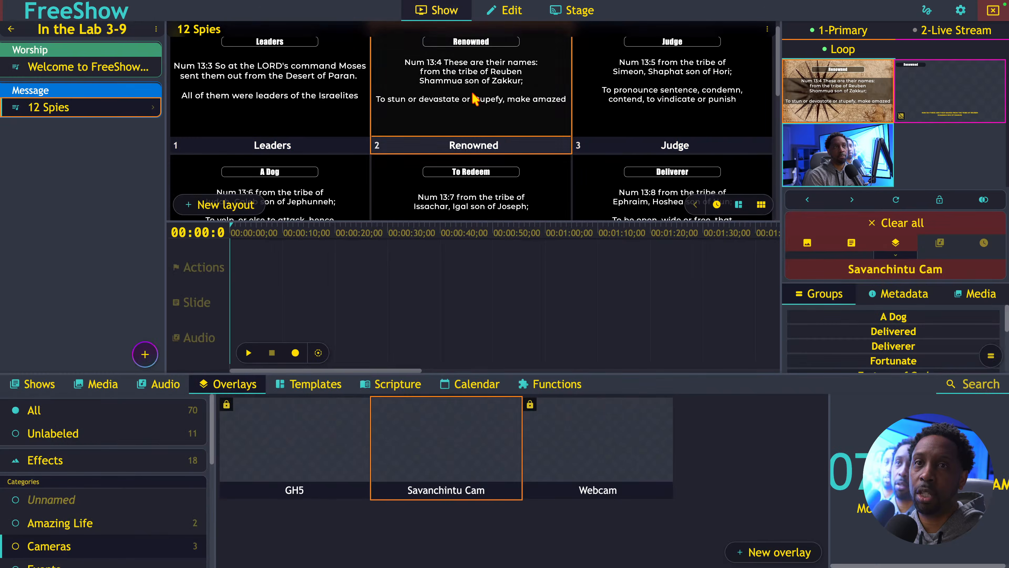
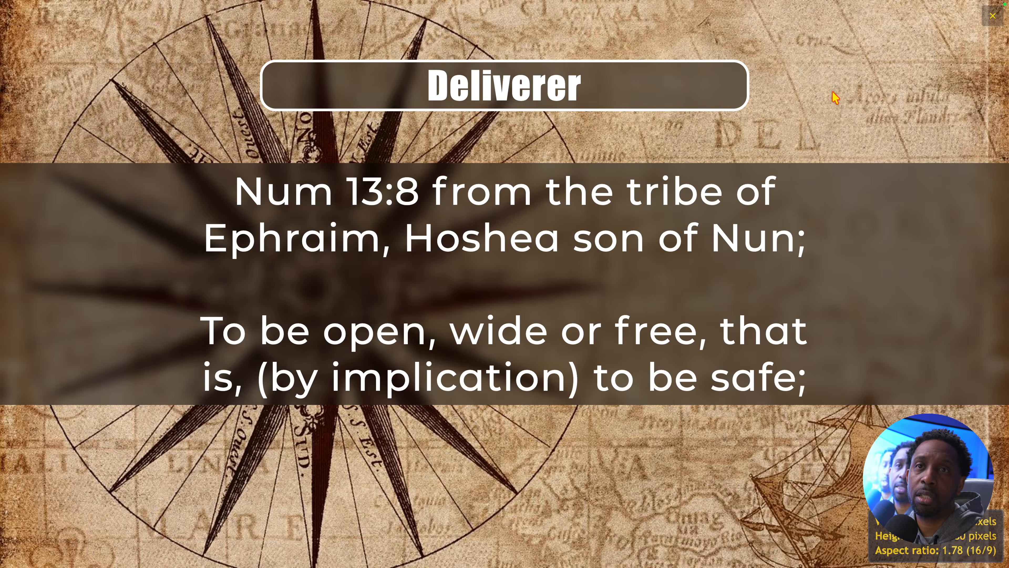
# Step: Close the enlarged output preview and output the Judge slide of 12 Spies with the locked camera overlay live
pyautogui.click(728, 177)
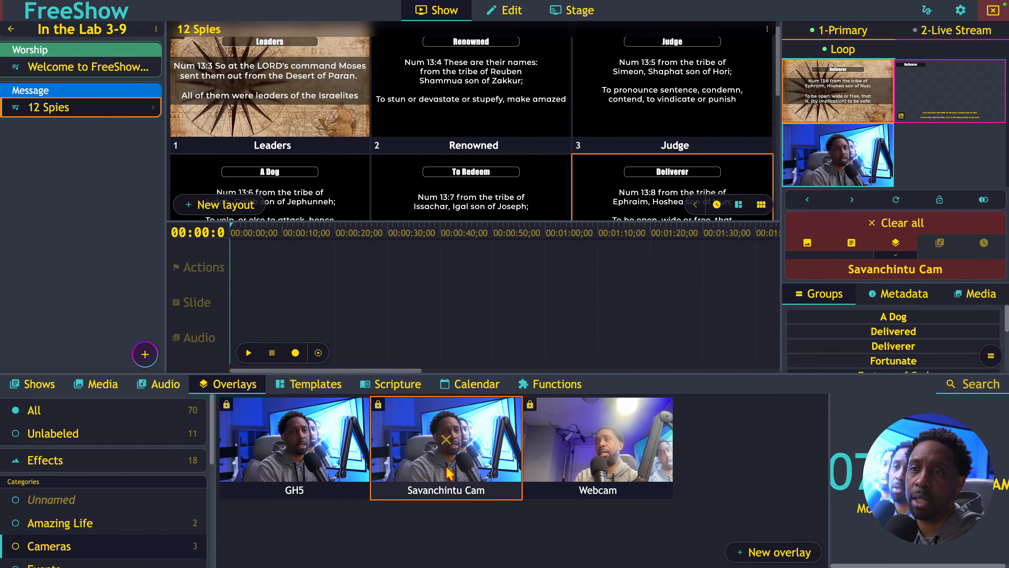
pyautogui.click(446, 440)
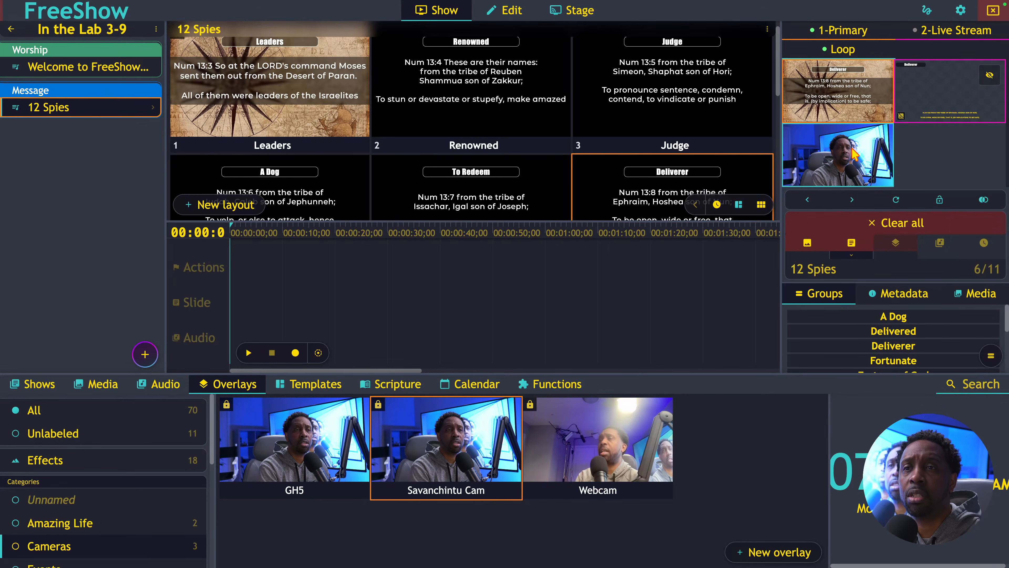
pyautogui.click(648, 118)
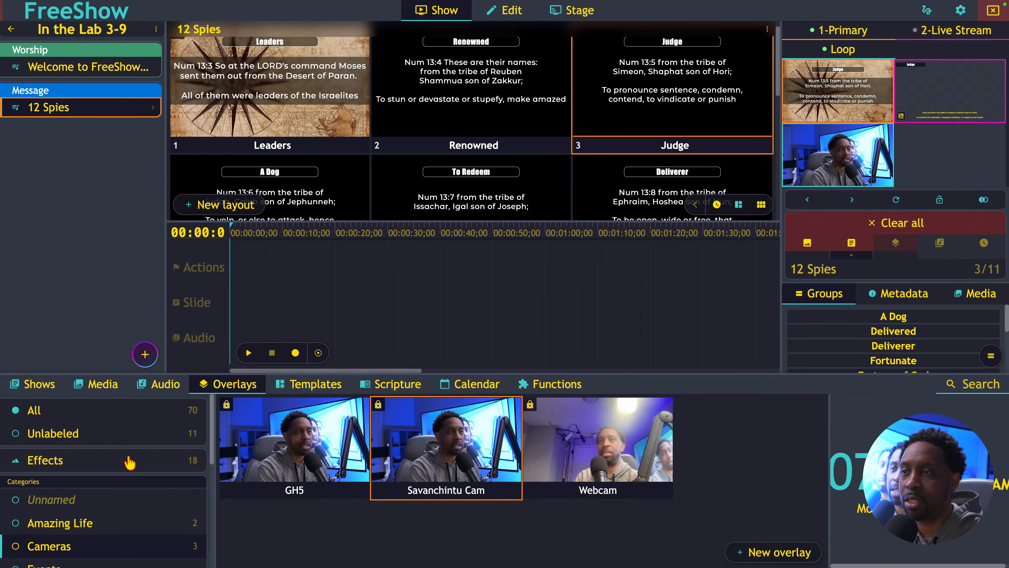
# Step: Hide the output windows and clear the locked Savanchintu Cam overlay from the Loop output
pyautogui.click(43, 388)
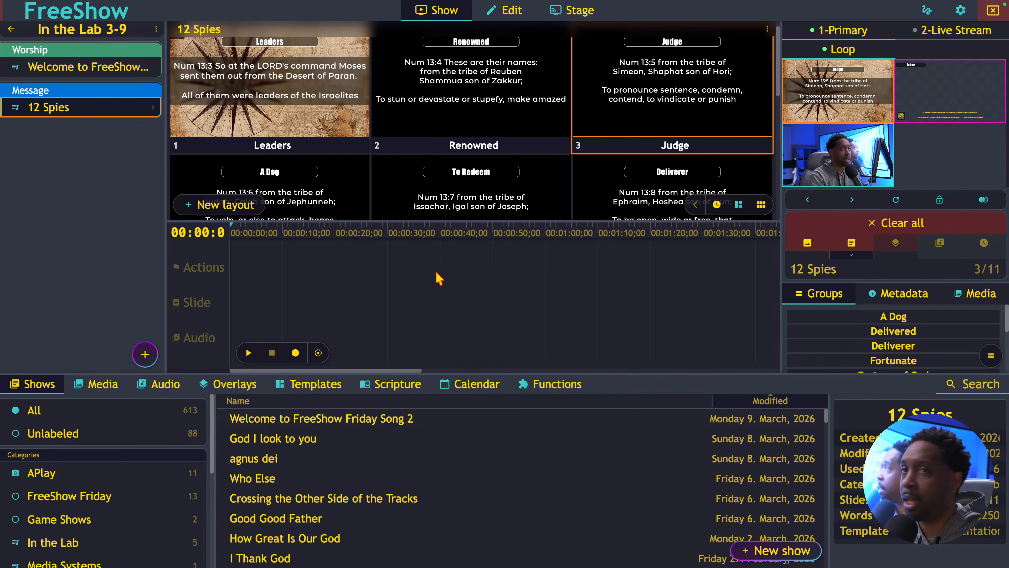
pyautogui.click(990, 12)
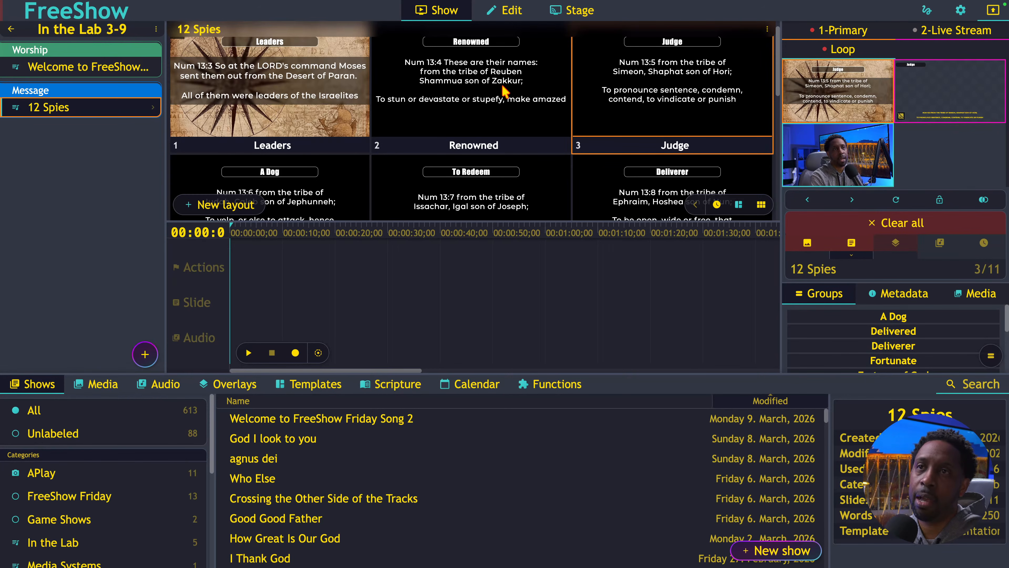
pyautogui.click(234, 385)
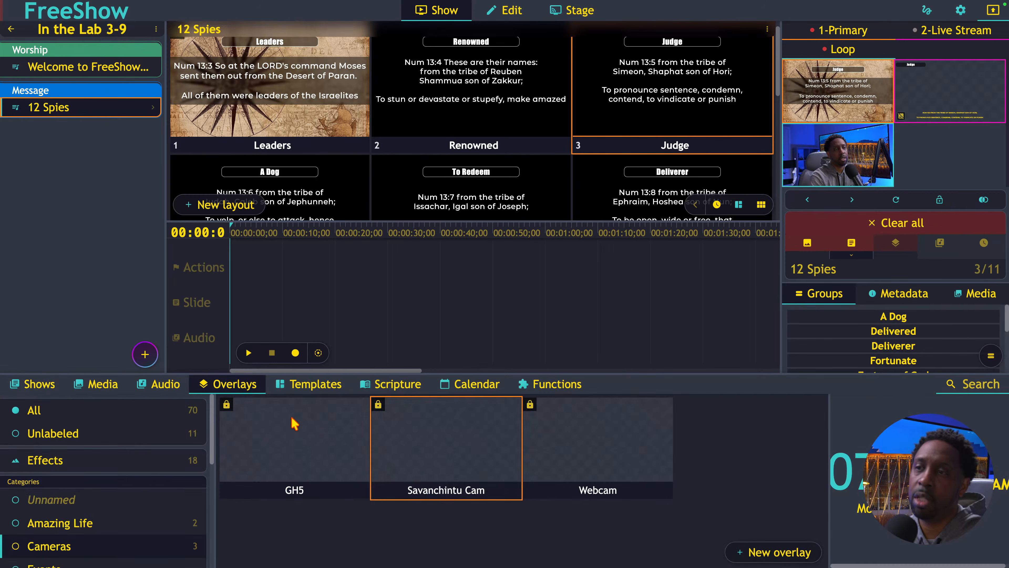
pyautogui.rightClick(447, 453)
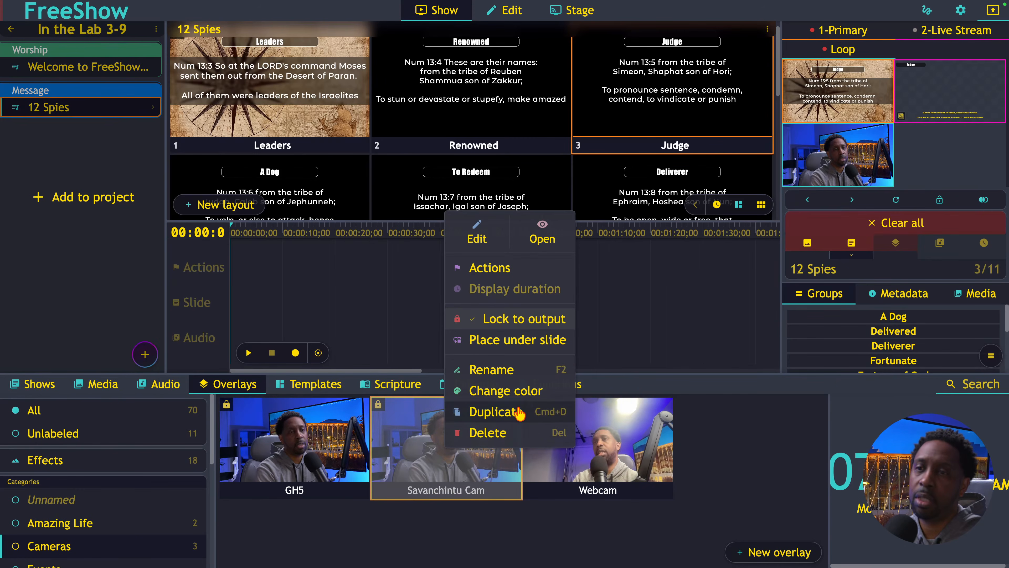
pyautogui.click(463, 551)
pyautogui.click(449, 441)
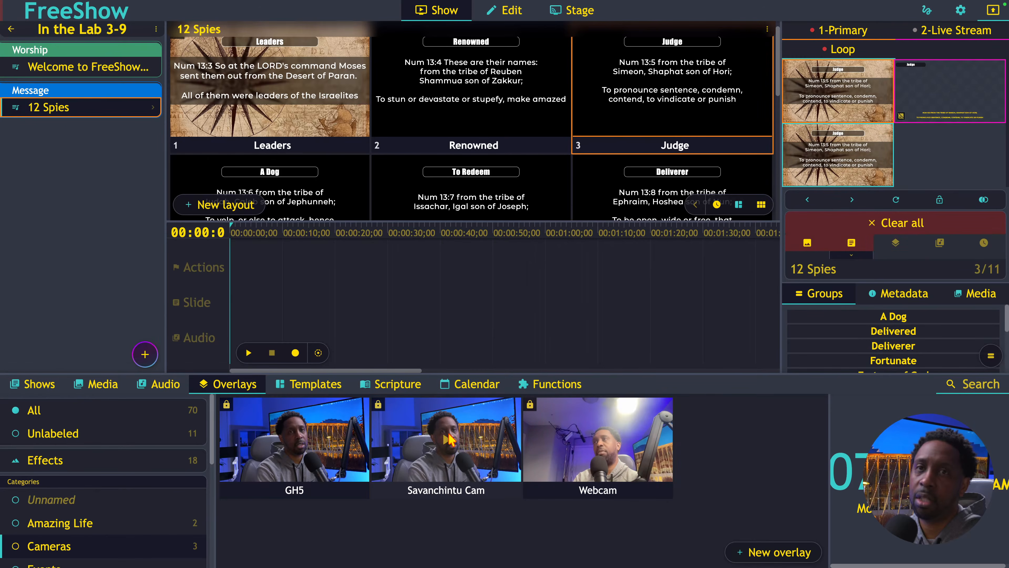
# Step: Open the Savanchintu Cam overlay for editing, check the camera item's specific outputs, and return to the show view
pyautogui.rightClick(457, 432)
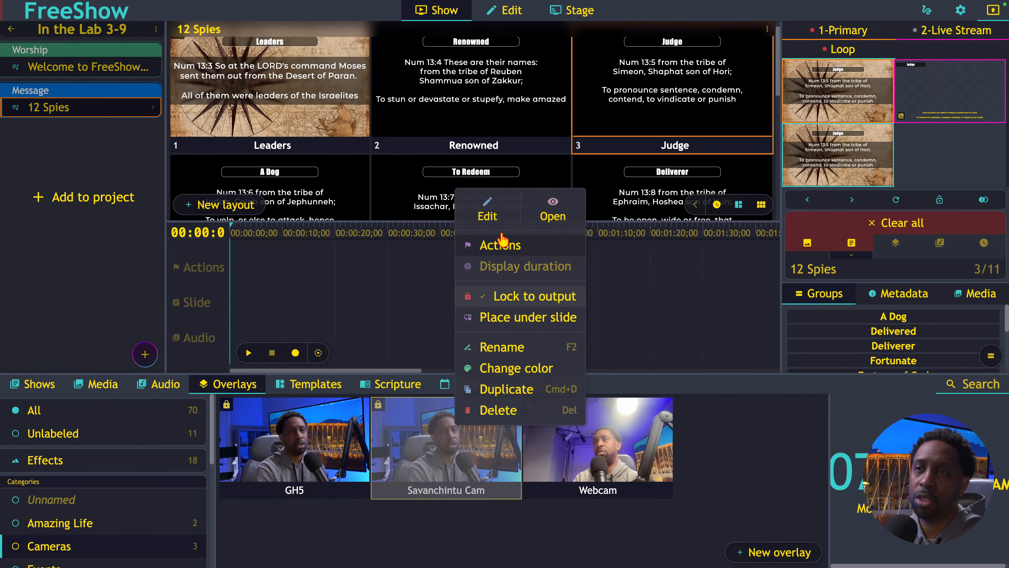
pyautogui.click(484, 214)
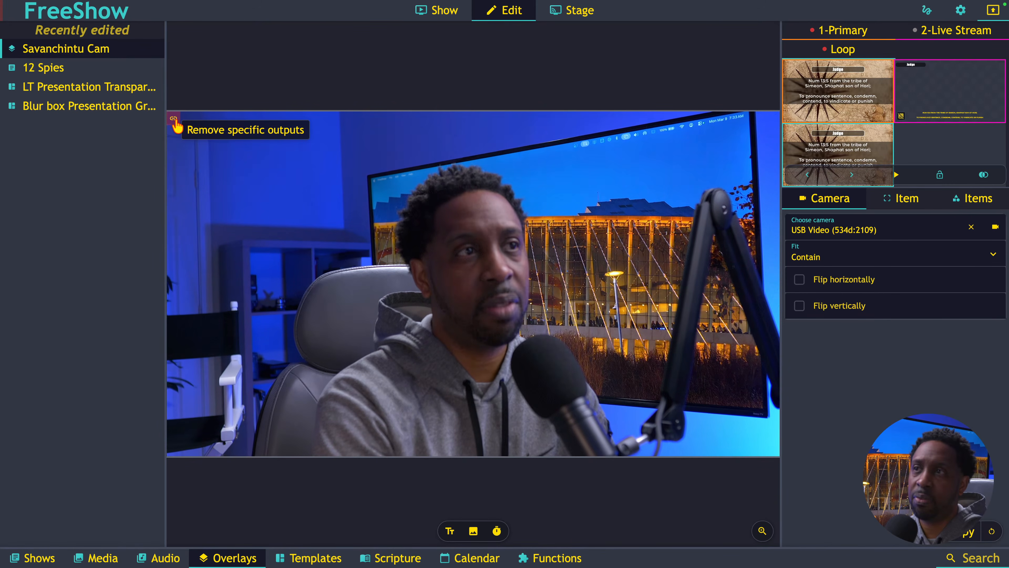
pyautogui.rightClick(339, 320)
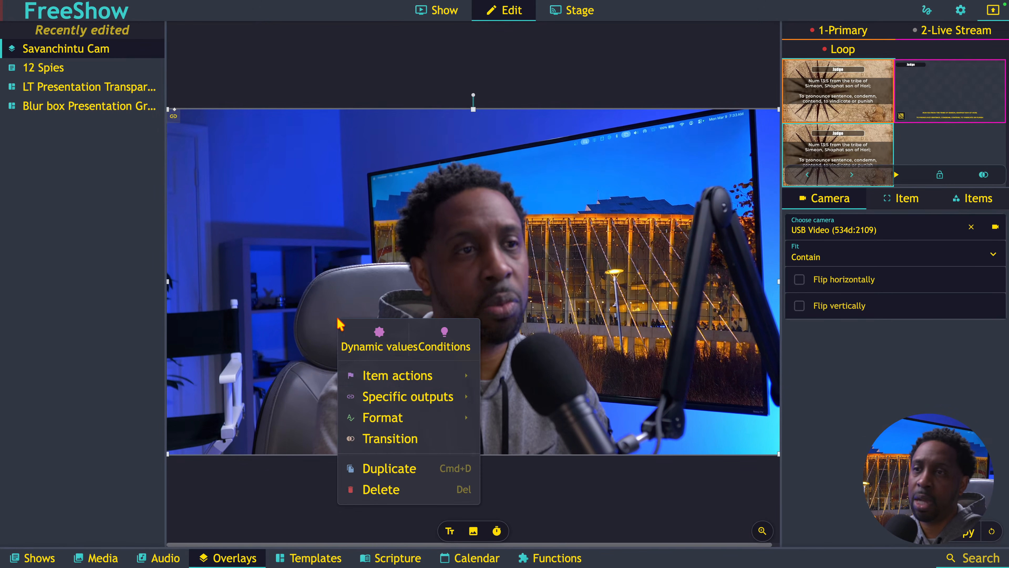
pyautogui.moveTo(380, 396)
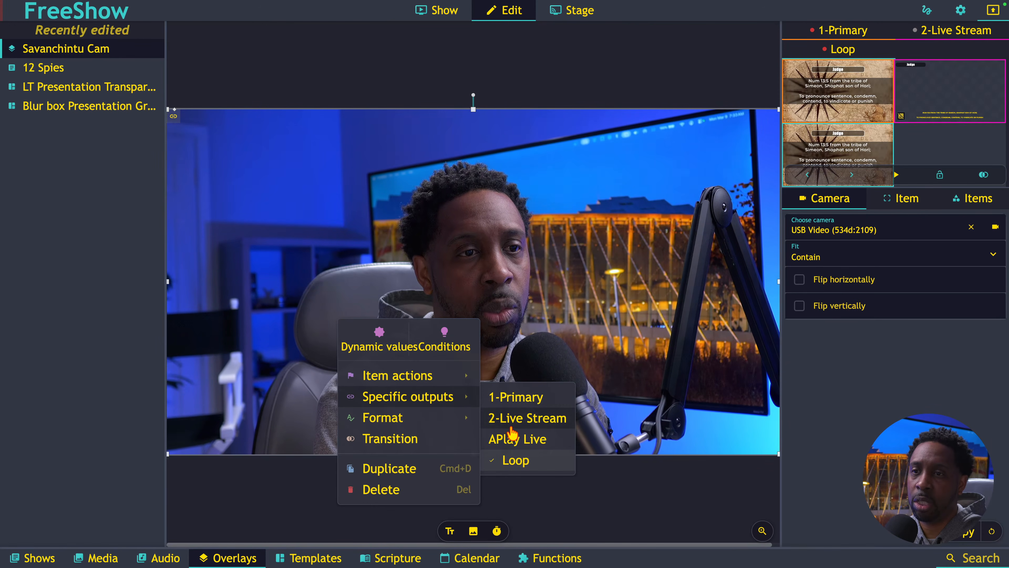
pyautogui.click(537, 500)
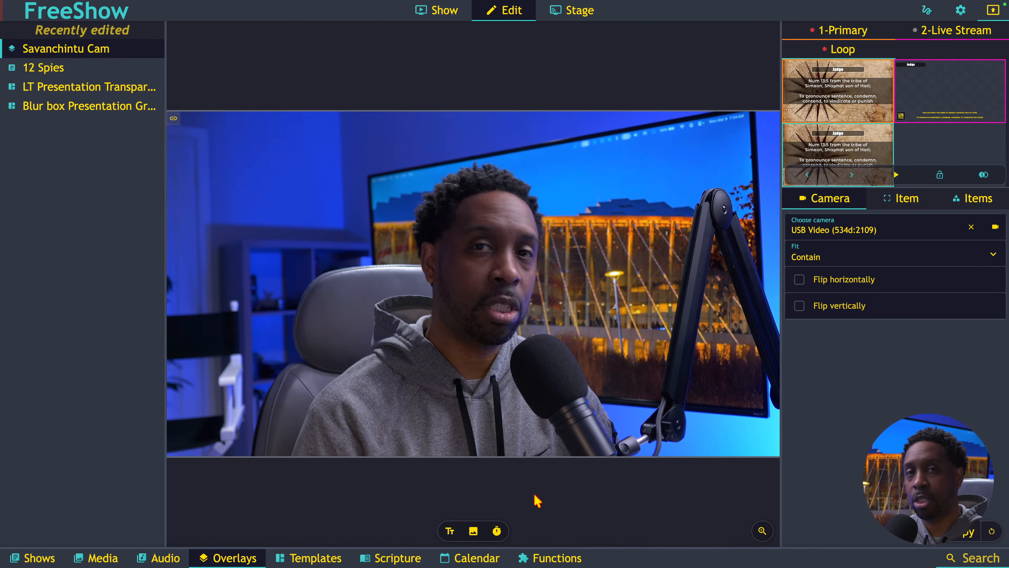
pyautogui.click(456, 26)
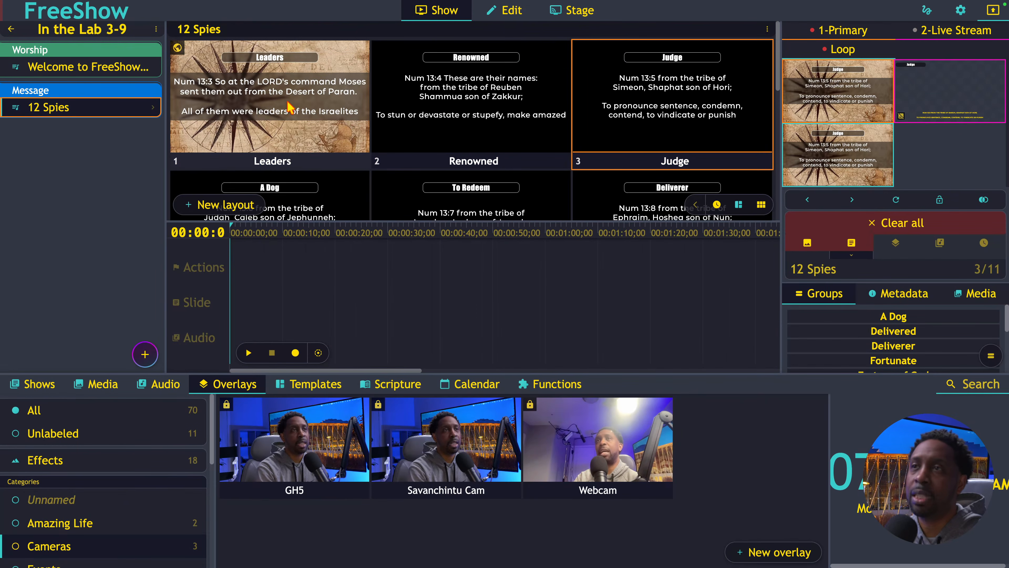
# Step: Output the Leaders slide of 12 Spies and enlarge the output preview
pyautogui.click(288, 103)
pyautogui.click(812, 96)
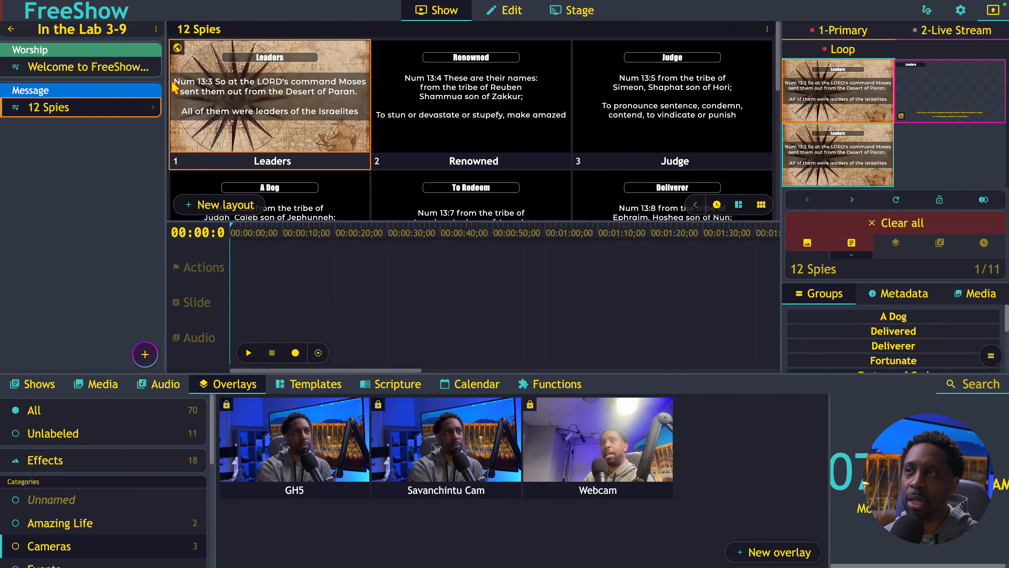
# Step: Open the Welcome to FreeShow Friday Song 2 show and turn off its timeline
pyautogui.click(135, 70)
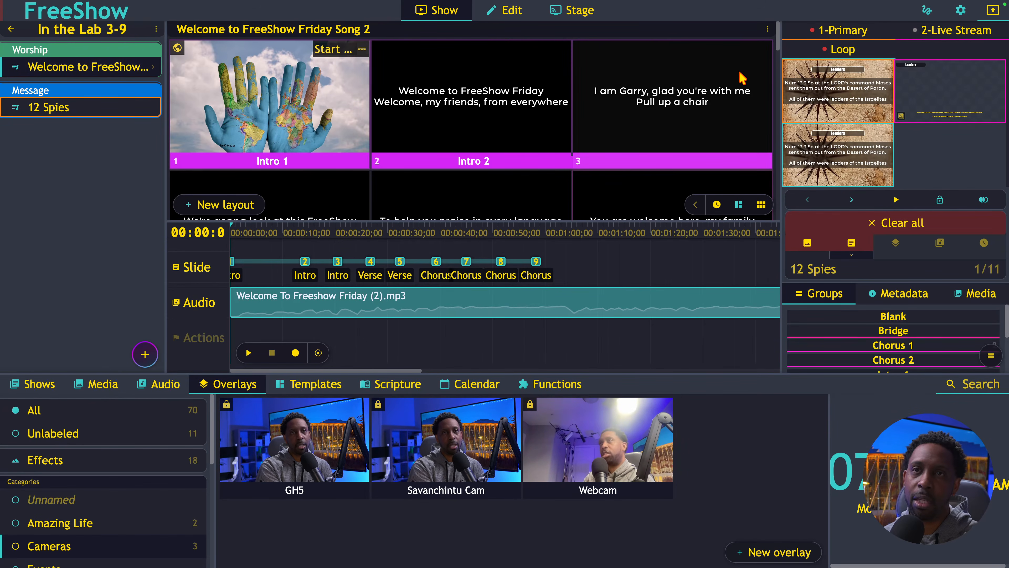
pyautogui.click(767, 30)
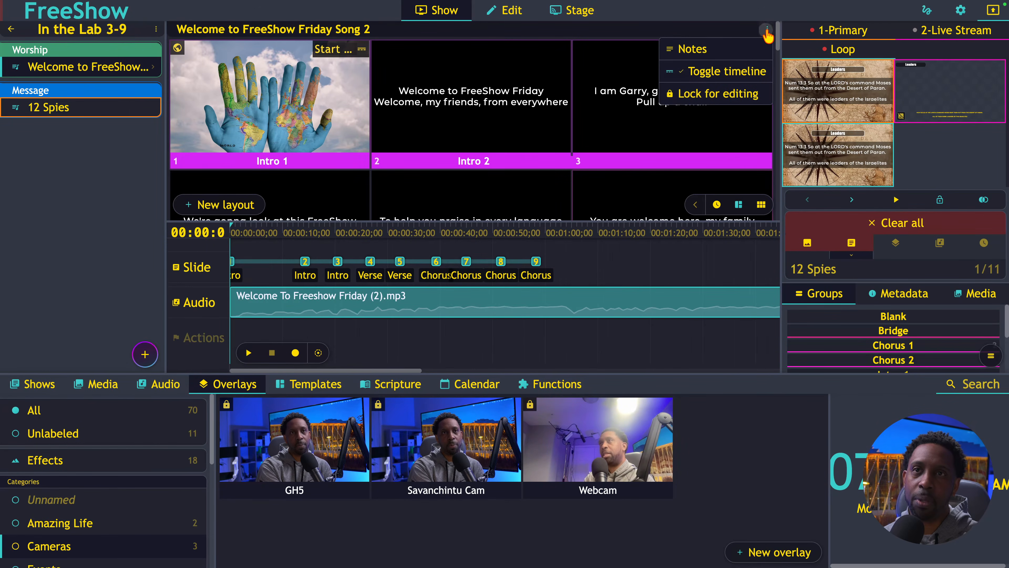
pyautogui.click(727, 70)
pyautogui.click(767, 29)
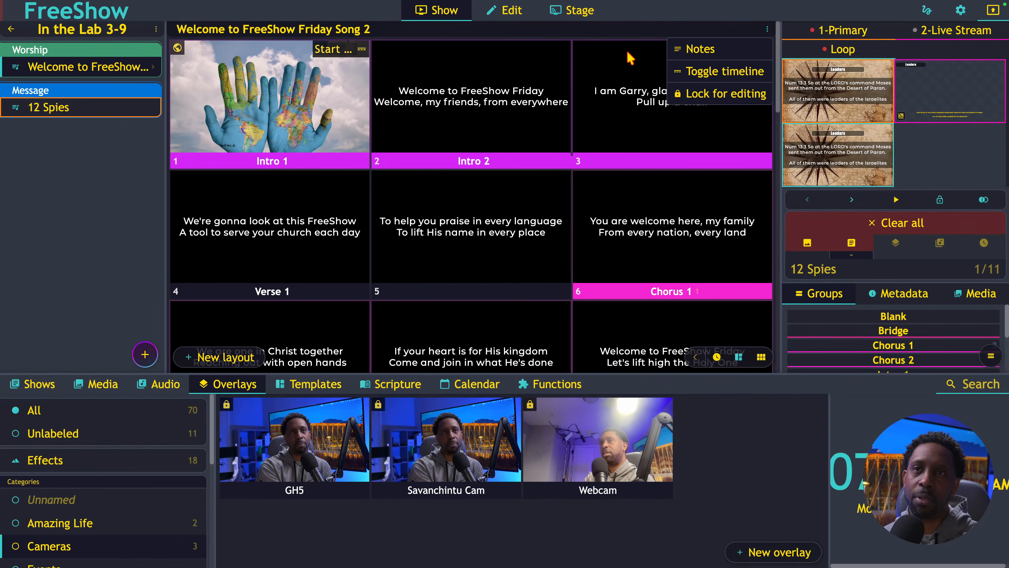
# Step: Show the song's timeline and add slides 11, 15 and 17 to its slide track at about 1:08, 1:21 and 1:34
pyautogui.click(703, 71)
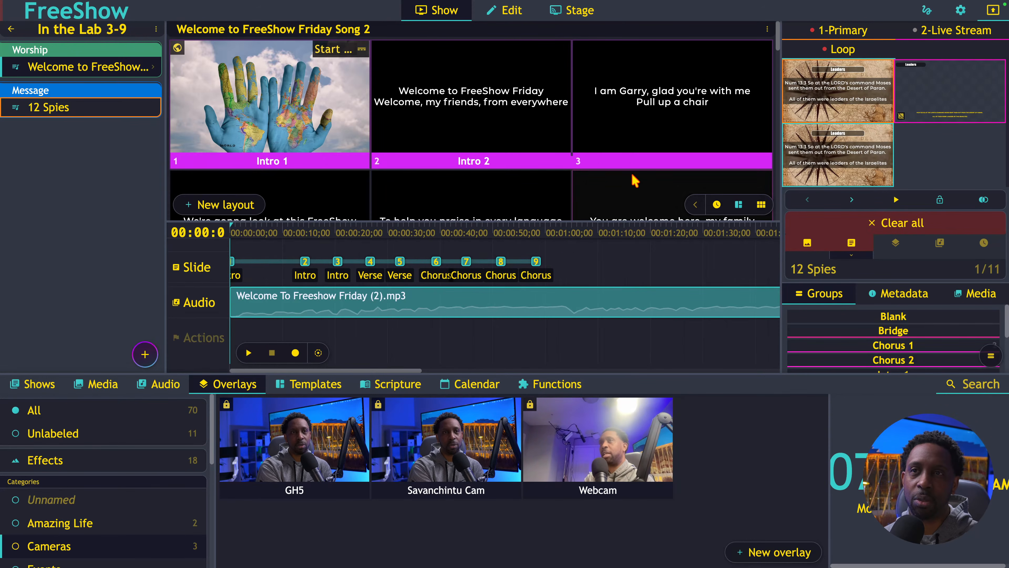
pyautogui.hscroll(2, 540, 257)
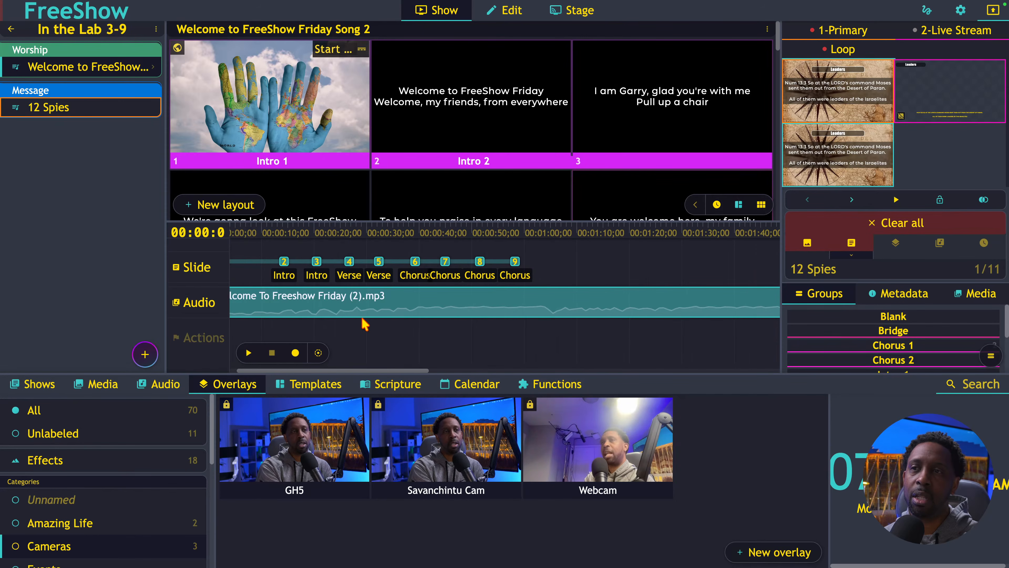
pyautogui.scroll(-5, 532, 151)
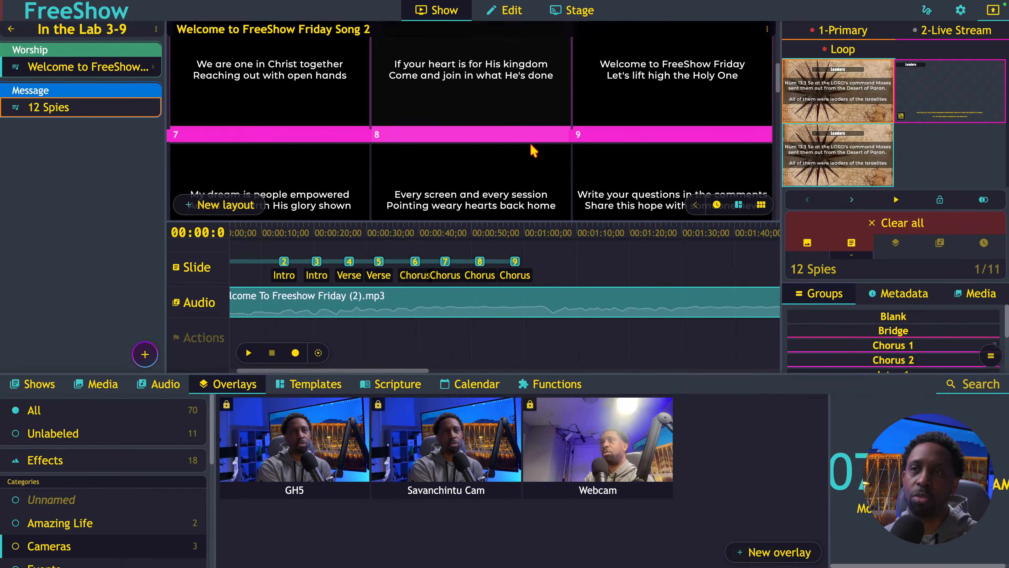
pyautogui.scroll(-3, 533, 151)
pyautogui.moveTo(480, 95)
pyautogui.mouseDown()
pyautogui.moveTo(560, 279)
pyautogui.moveTo(567, 272)
pyautogui.mouseUp()
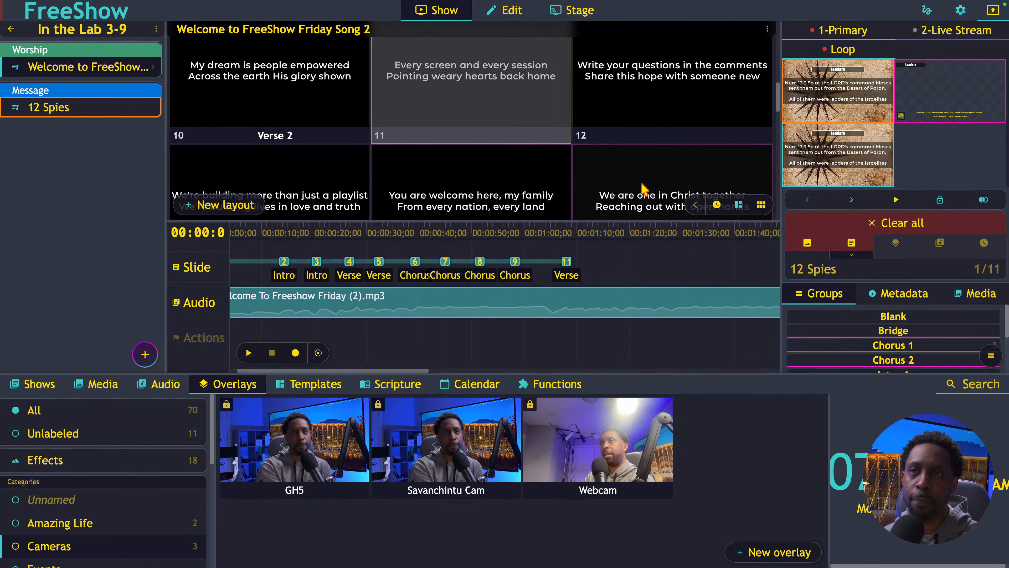
pyautogui.moveTo(642, 192); pyautogui.dragTo(637, 262)
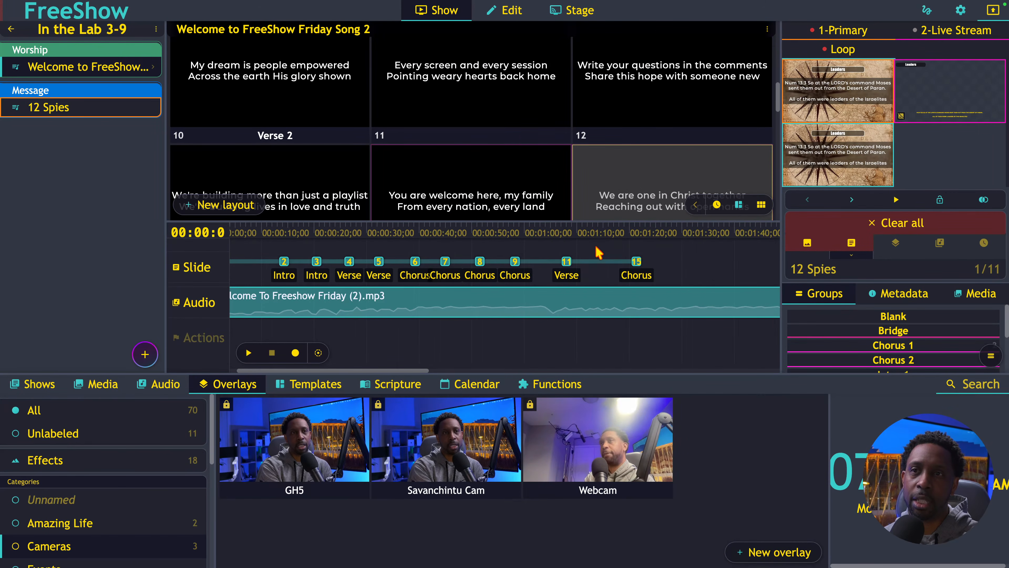
pyautogui.scroll(-5, 589, 191)
pyautogui.moveTo(477, 166)
pyautogui.mouseDown()
pyautogui.moveTo(656, 222)
pyautogui.moveTo(702, 265)
pyautogui.mouseUp()
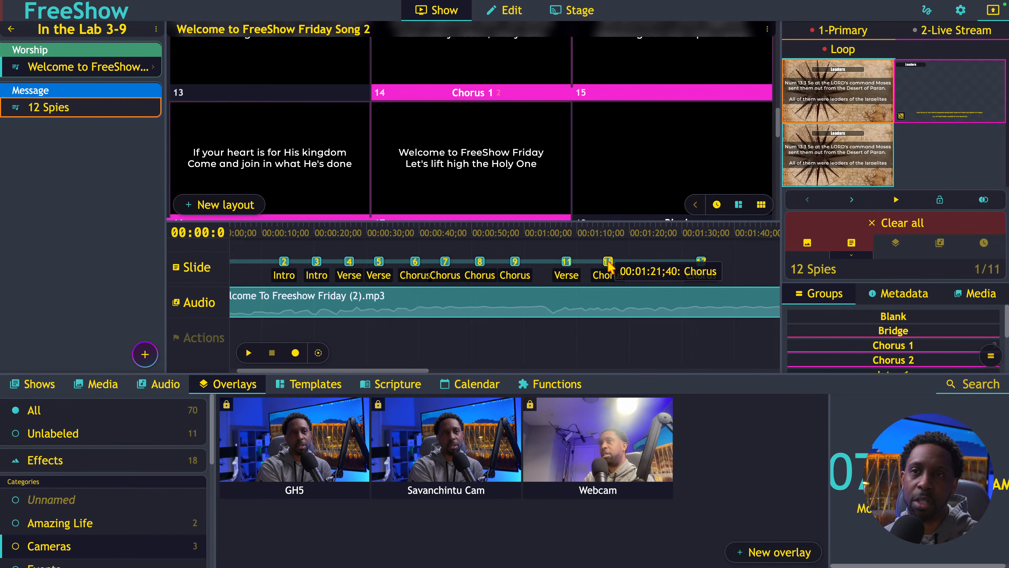
# Step: Reposition slide 15's Chorus marker on the timeline and fine-tune it to 00:01:18;95
pyautogui.moveTo(630, 261)
pyautogui.mouseDown()
pyautogui.moveTo(630, 303)
pyautogui.moveTo(634, 241)
pyautogui.moveTo(639, 283)
pyautogui.mouseUp()
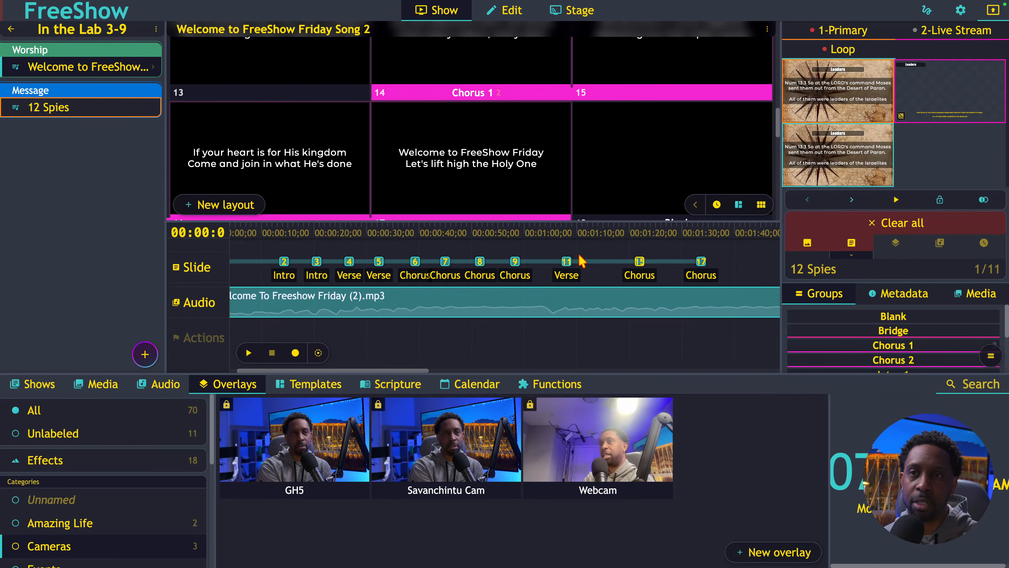
pyautogui.moveTo(638, 267); pyautogui.dragTo(622, 267)
pyautogui.scroll(10, 622, 268)
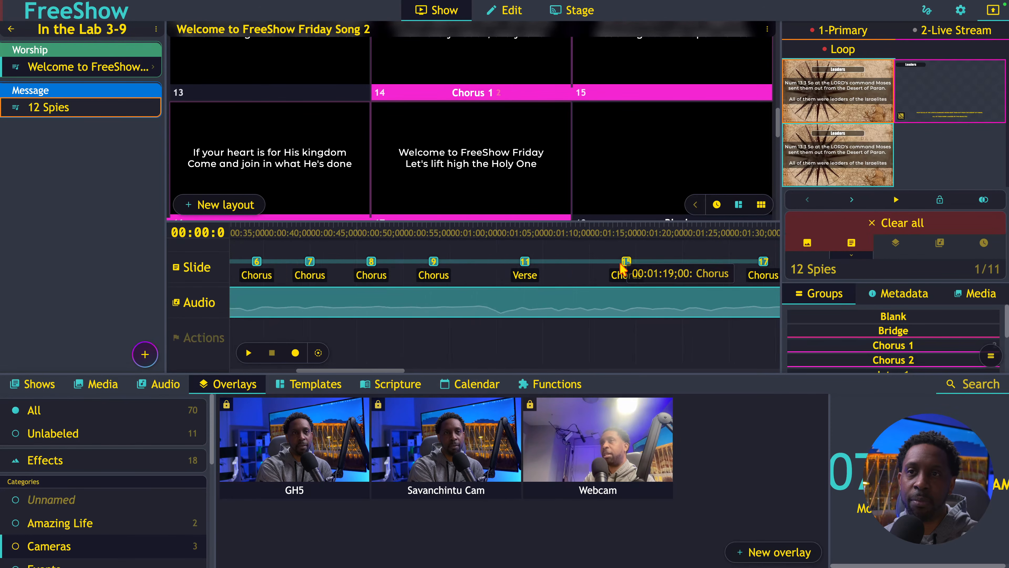
pyautogui.hscroll(3, 690, 264)
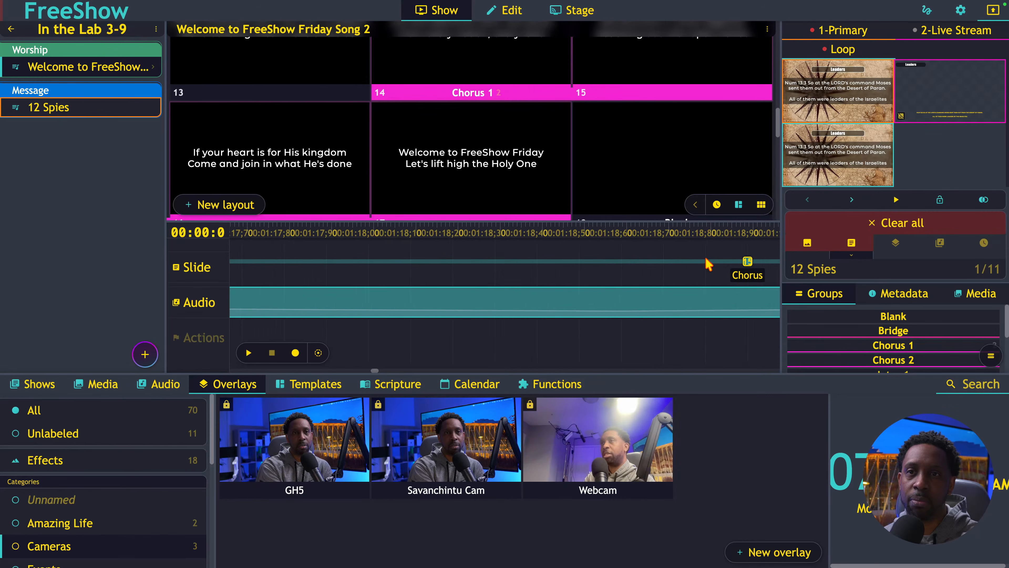
pyautogui.moveTo(690, 261); pyautogui.dragTo(674, 265)
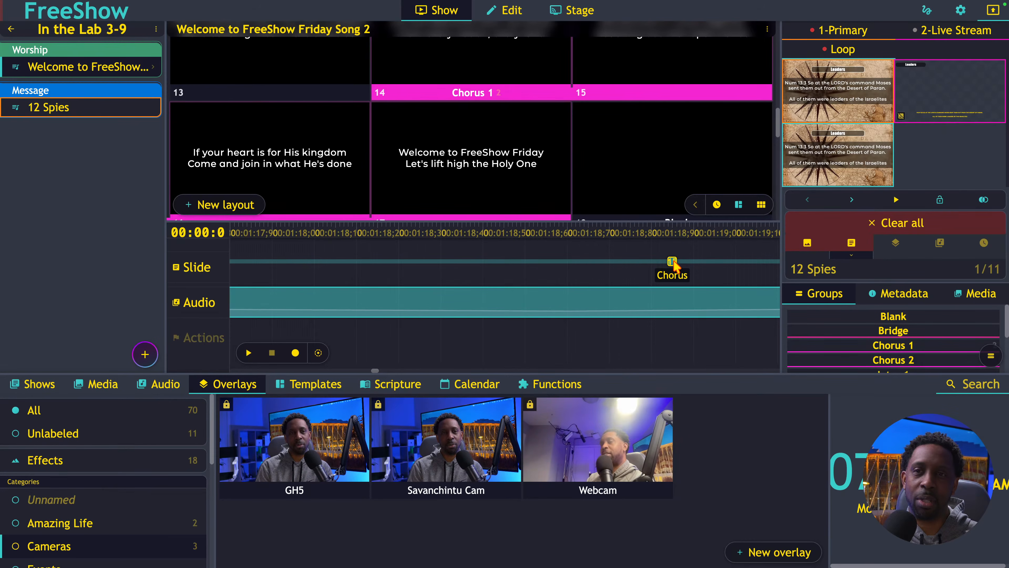
pyautogui.scroll(-10, 672, 265)
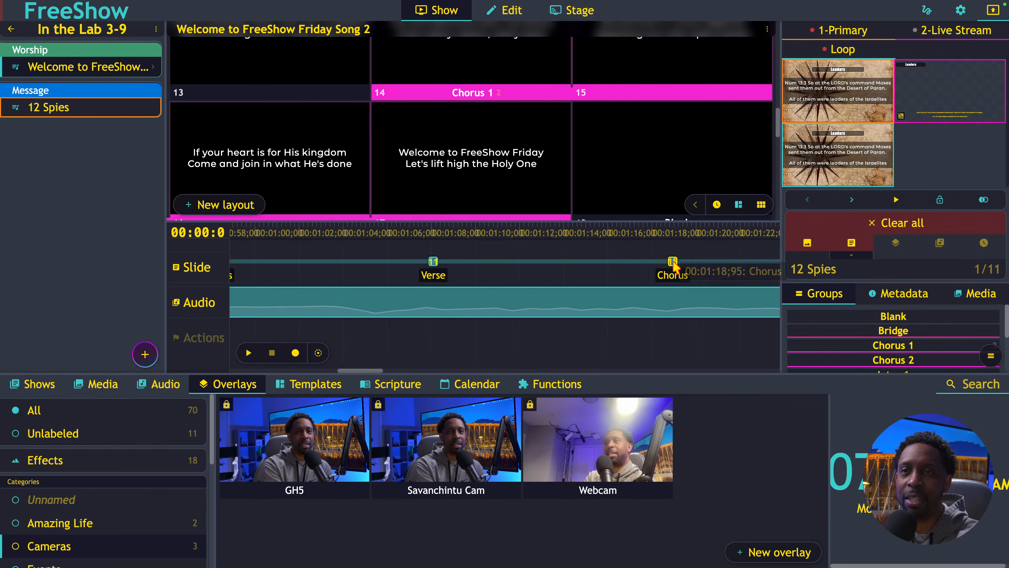
pyautogui.scroll(-5, 673, 267)
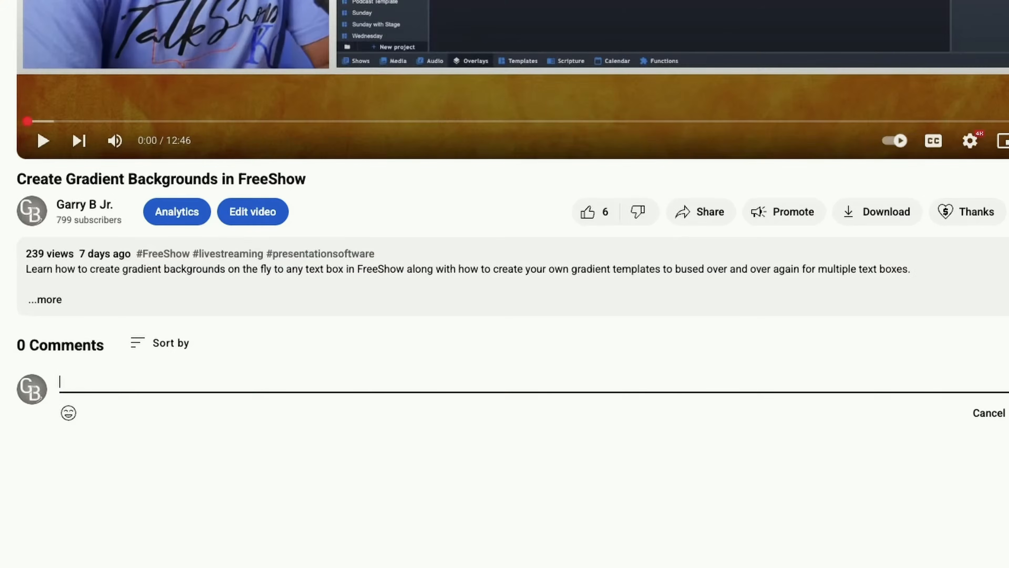
# Step: Switch to YouTube and write the comment "thank you, how do you make the" under the Create Gradient Backgrounds in FreeShow video
pyautogui.write('thank you')
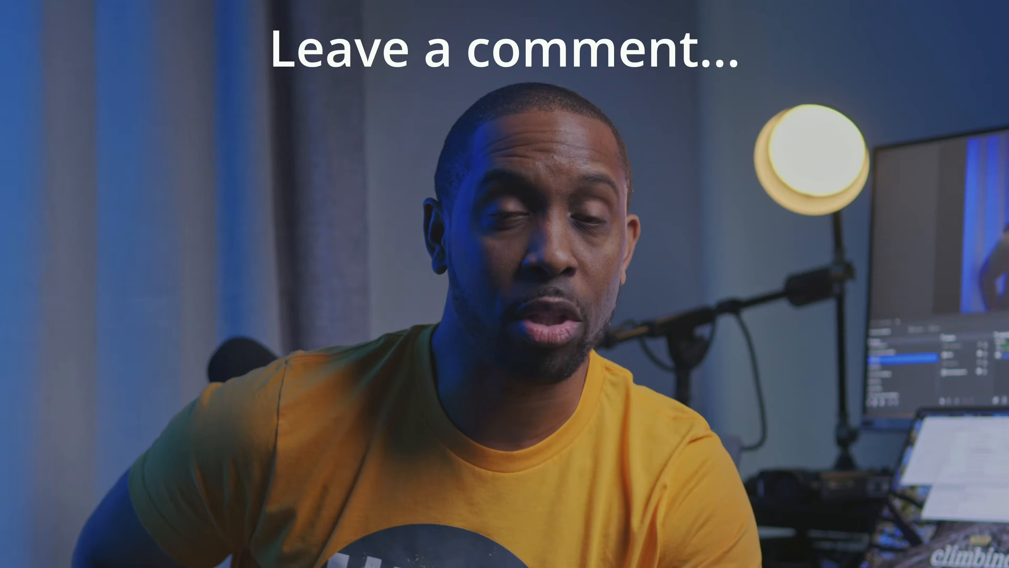
pyautogui.write('do you')
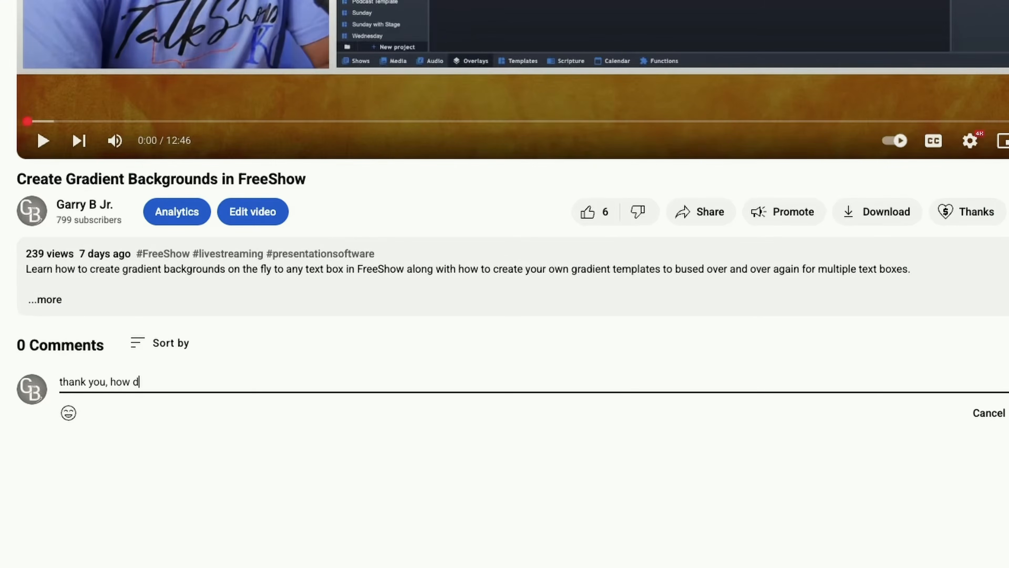
pyautogui.write(' make the')
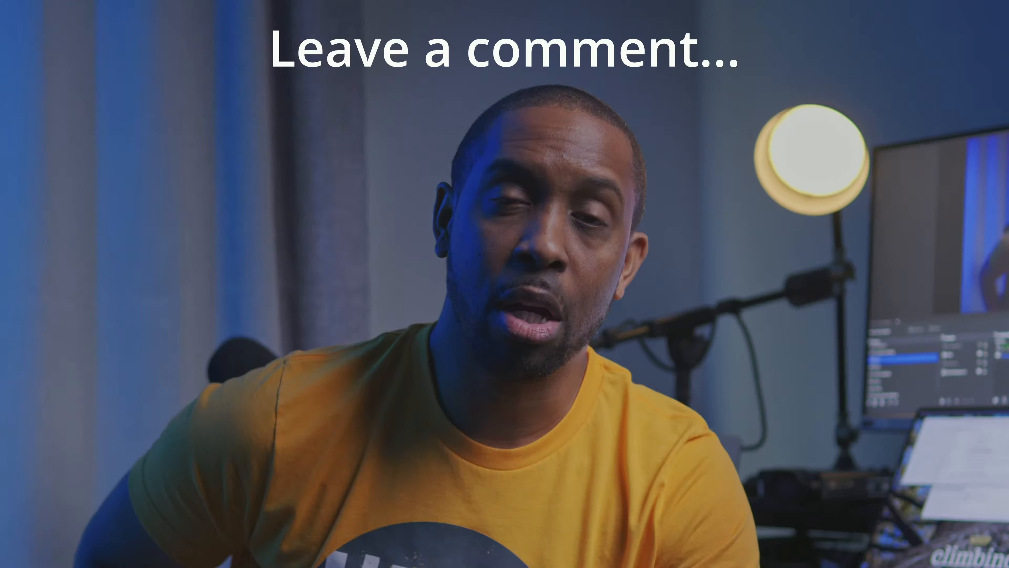